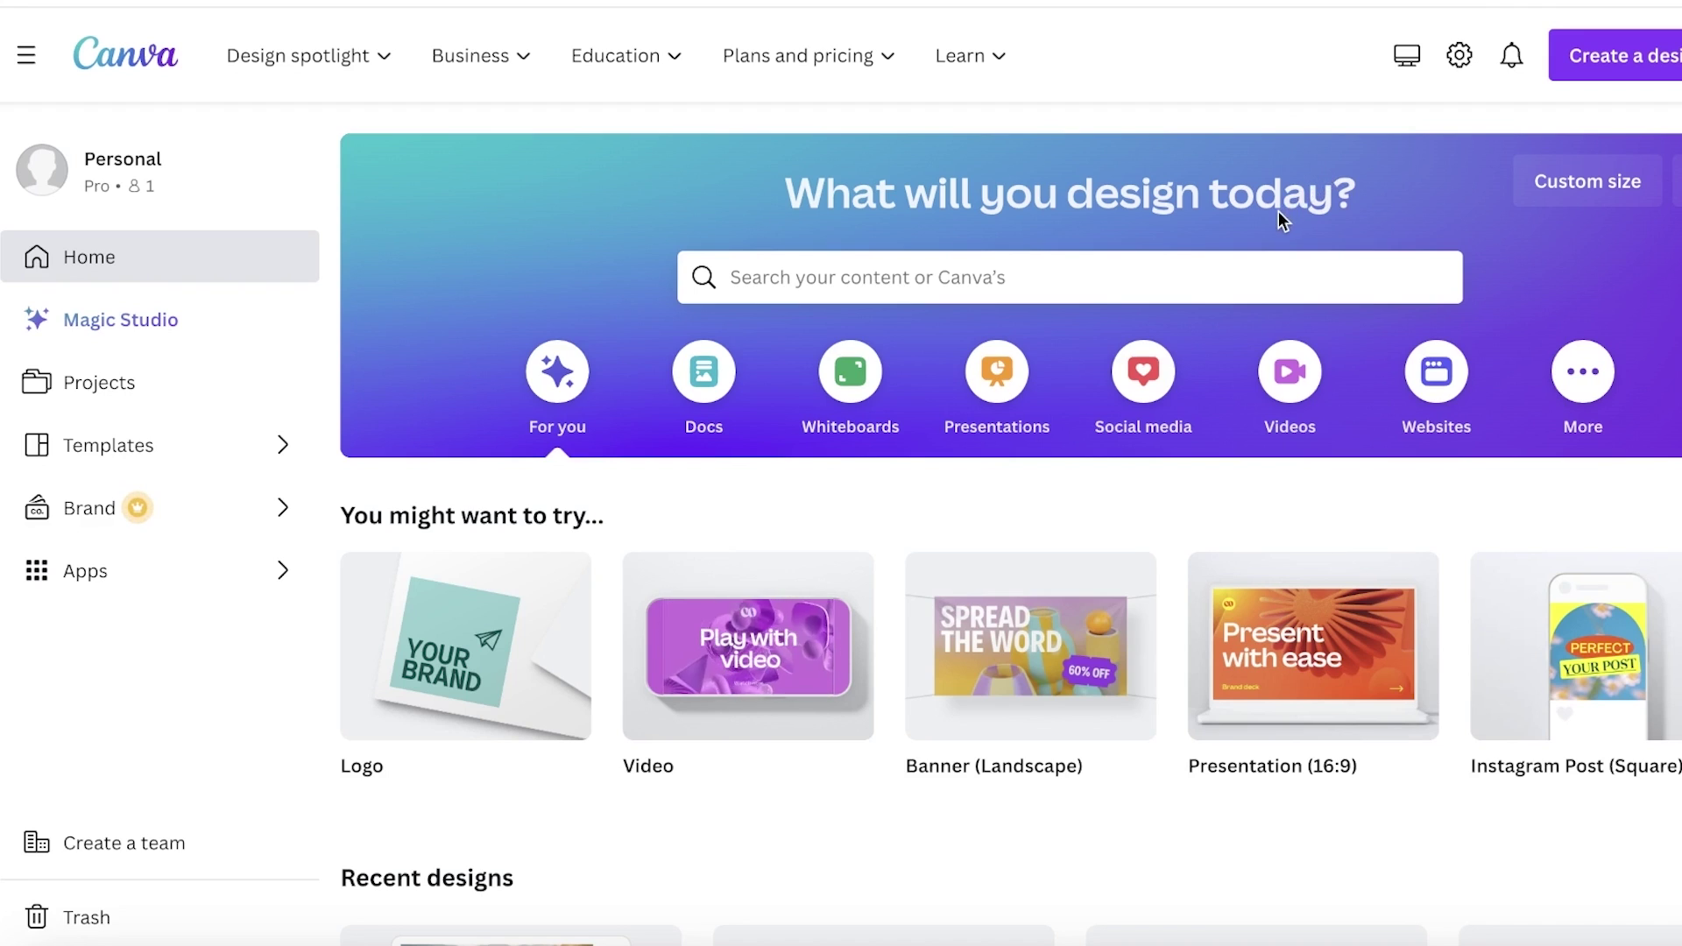
- Search for 'brochure' and preview the 11 × 8.5 in landscape brochure templates
{"action": "left_click", "coordinate": [1256, 275]}
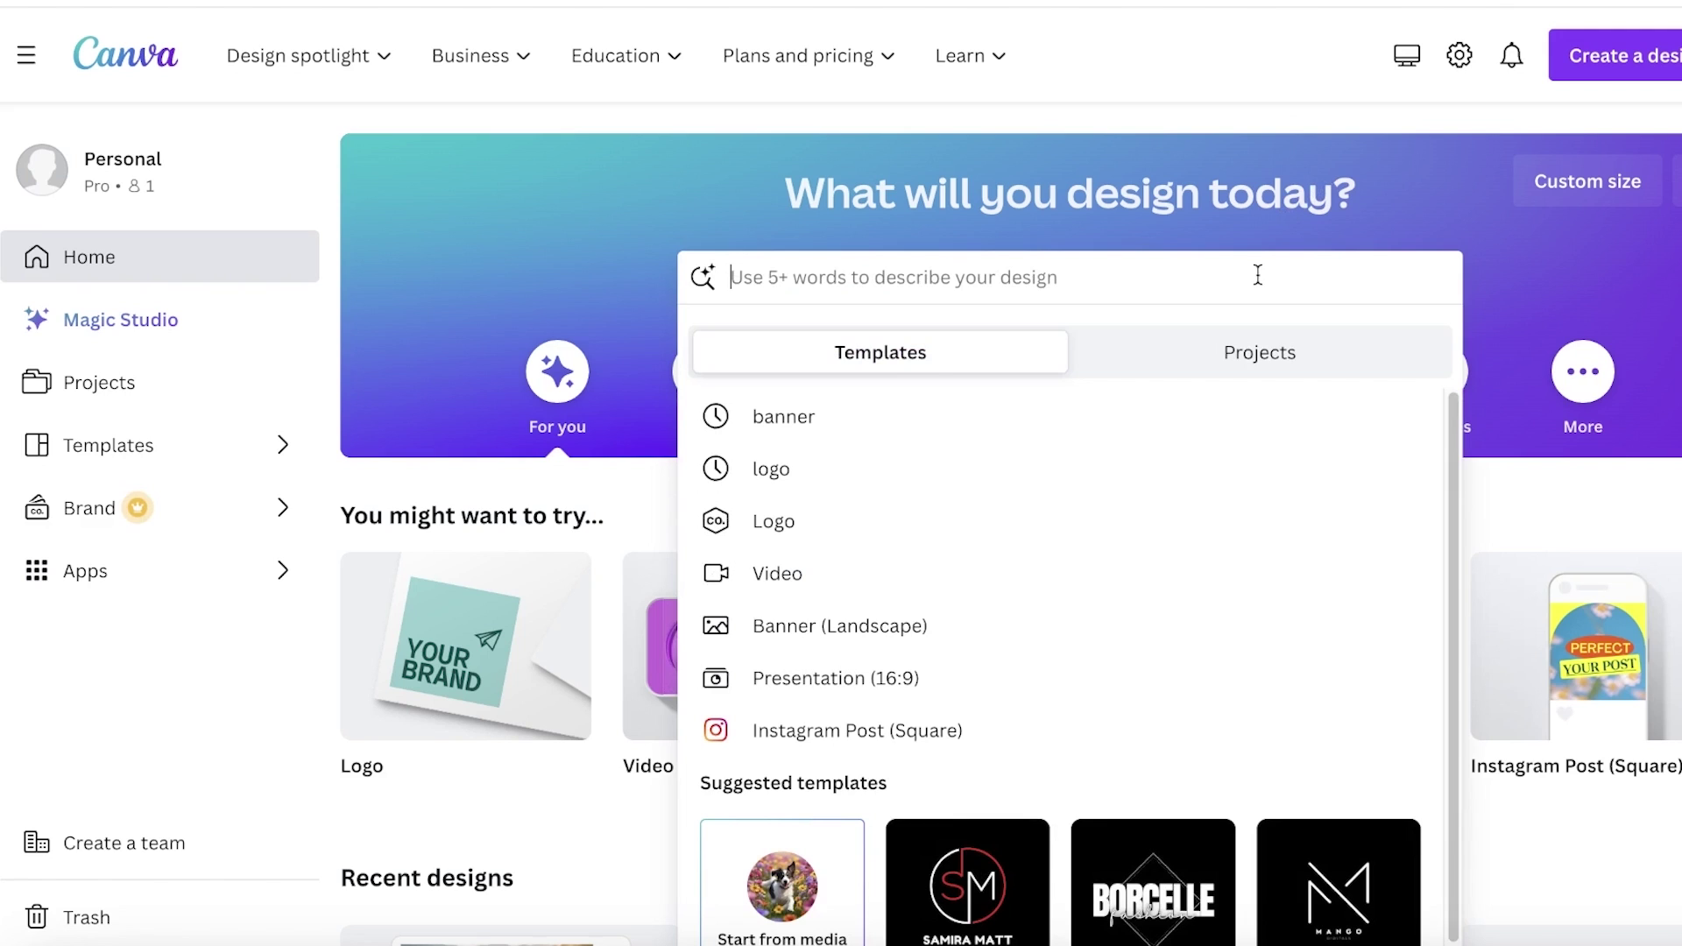
{"action": "type", "text": "bro"}
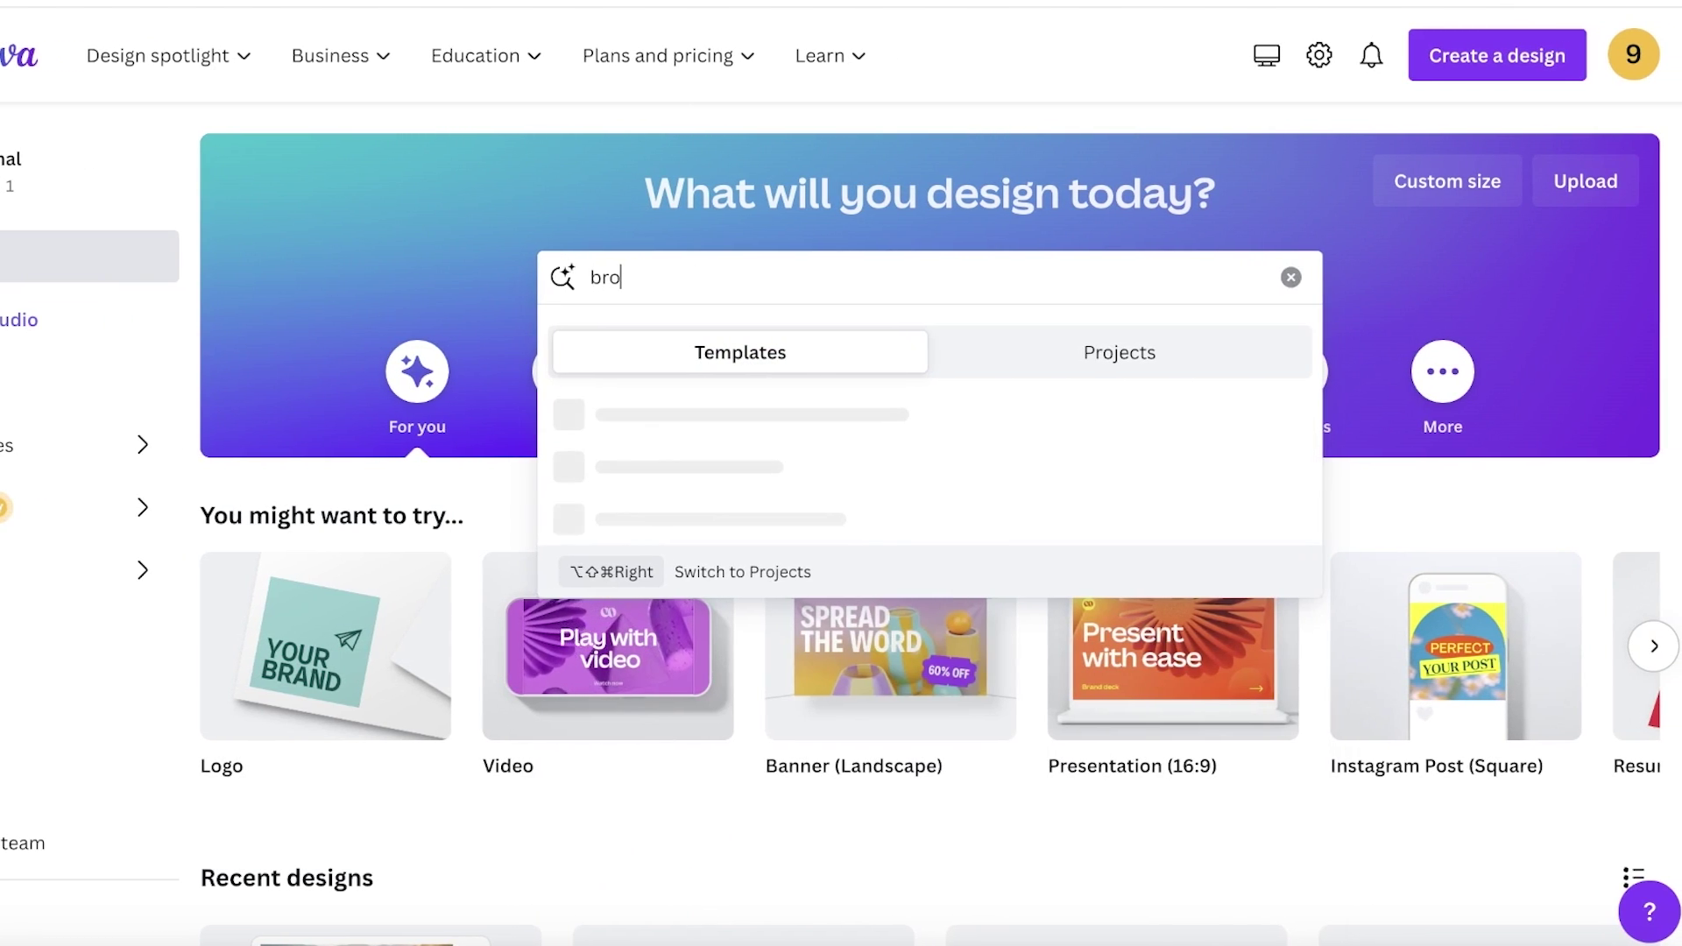
{"action": "type", "text": "chure"}
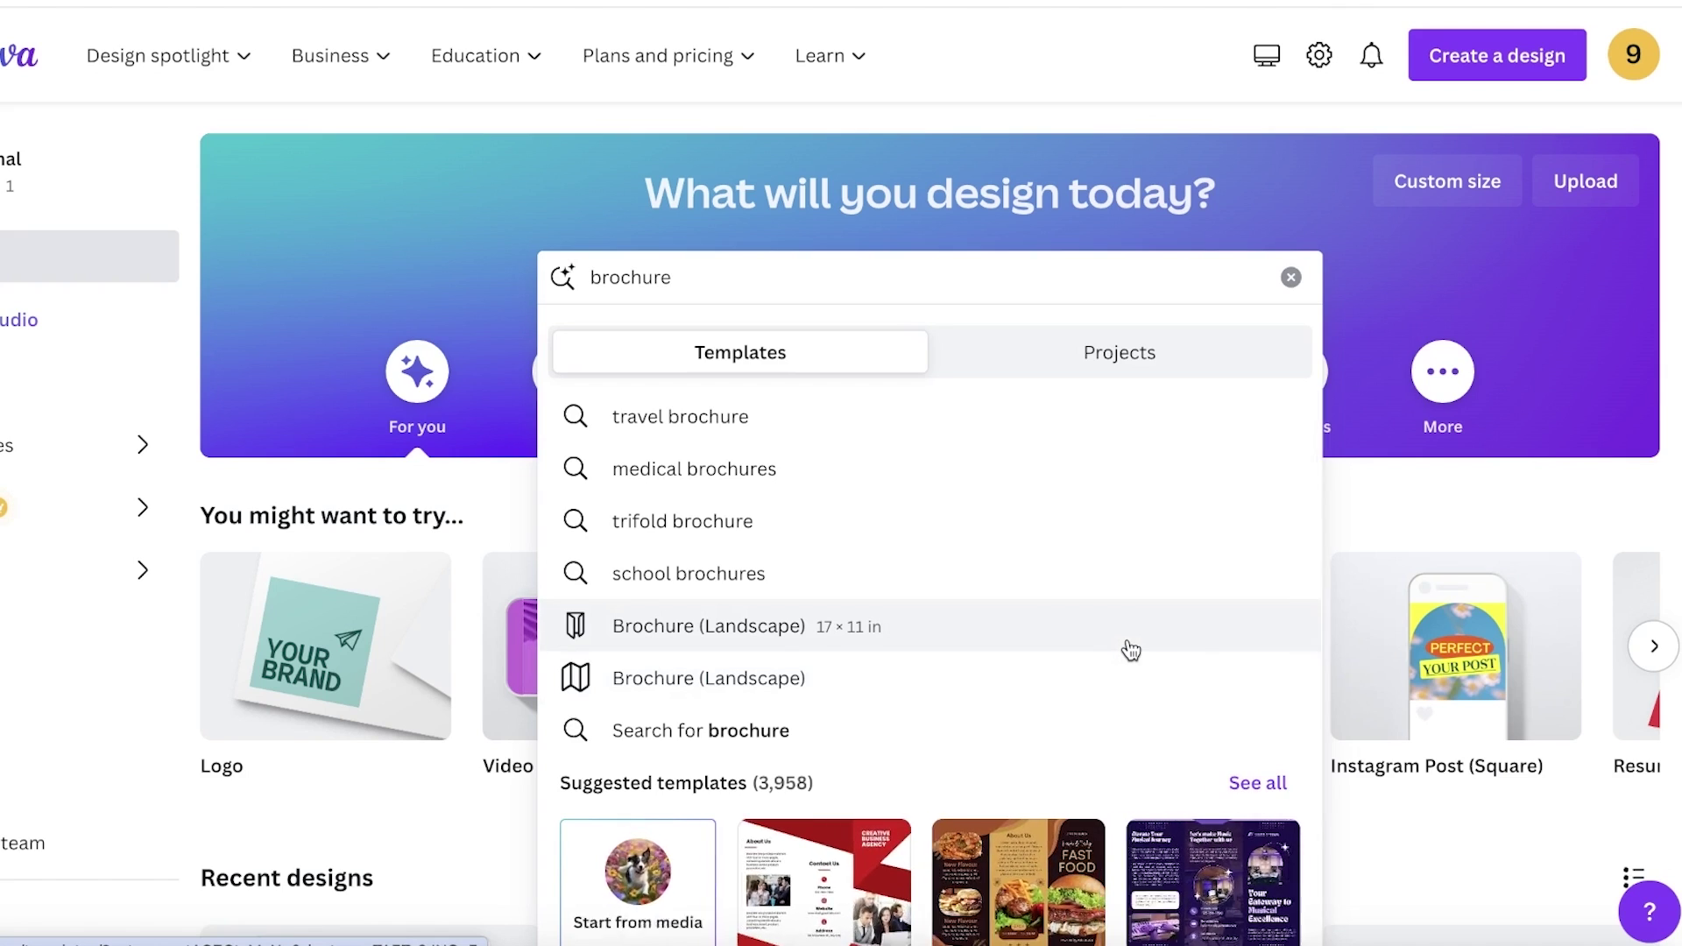
{"action": "left_click", "coordinate": [1047, 680]}
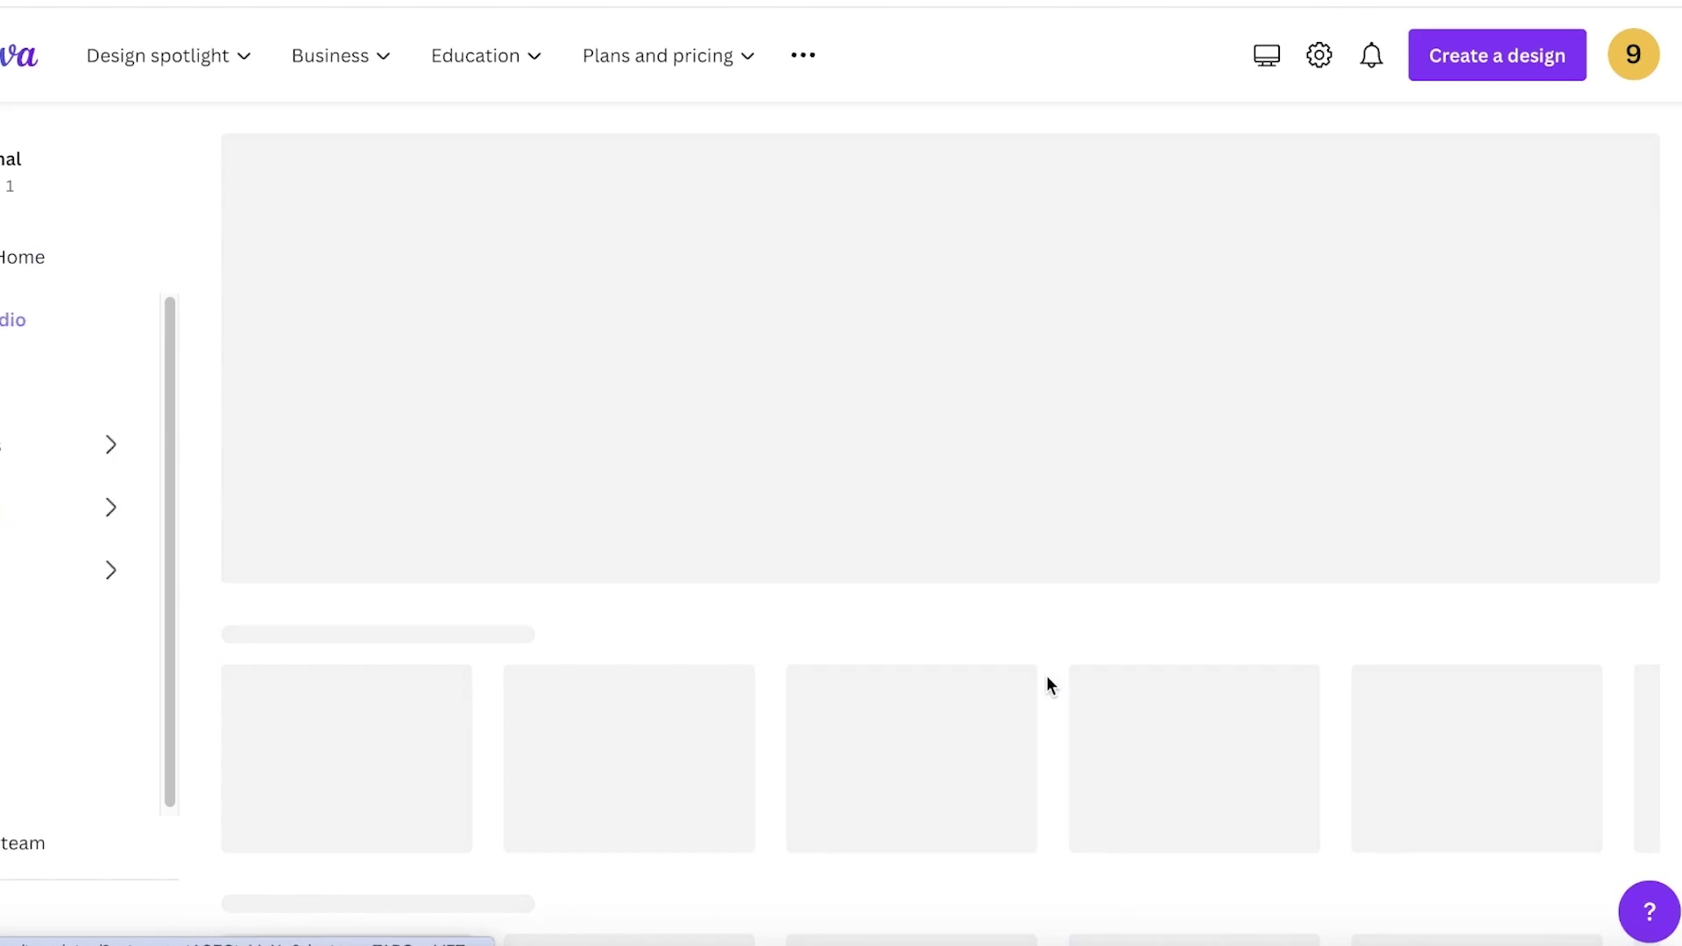
{"action": "scroll", "coordinate": [526, 367], "scroll_direction": "down", "scroll_amount": 3}
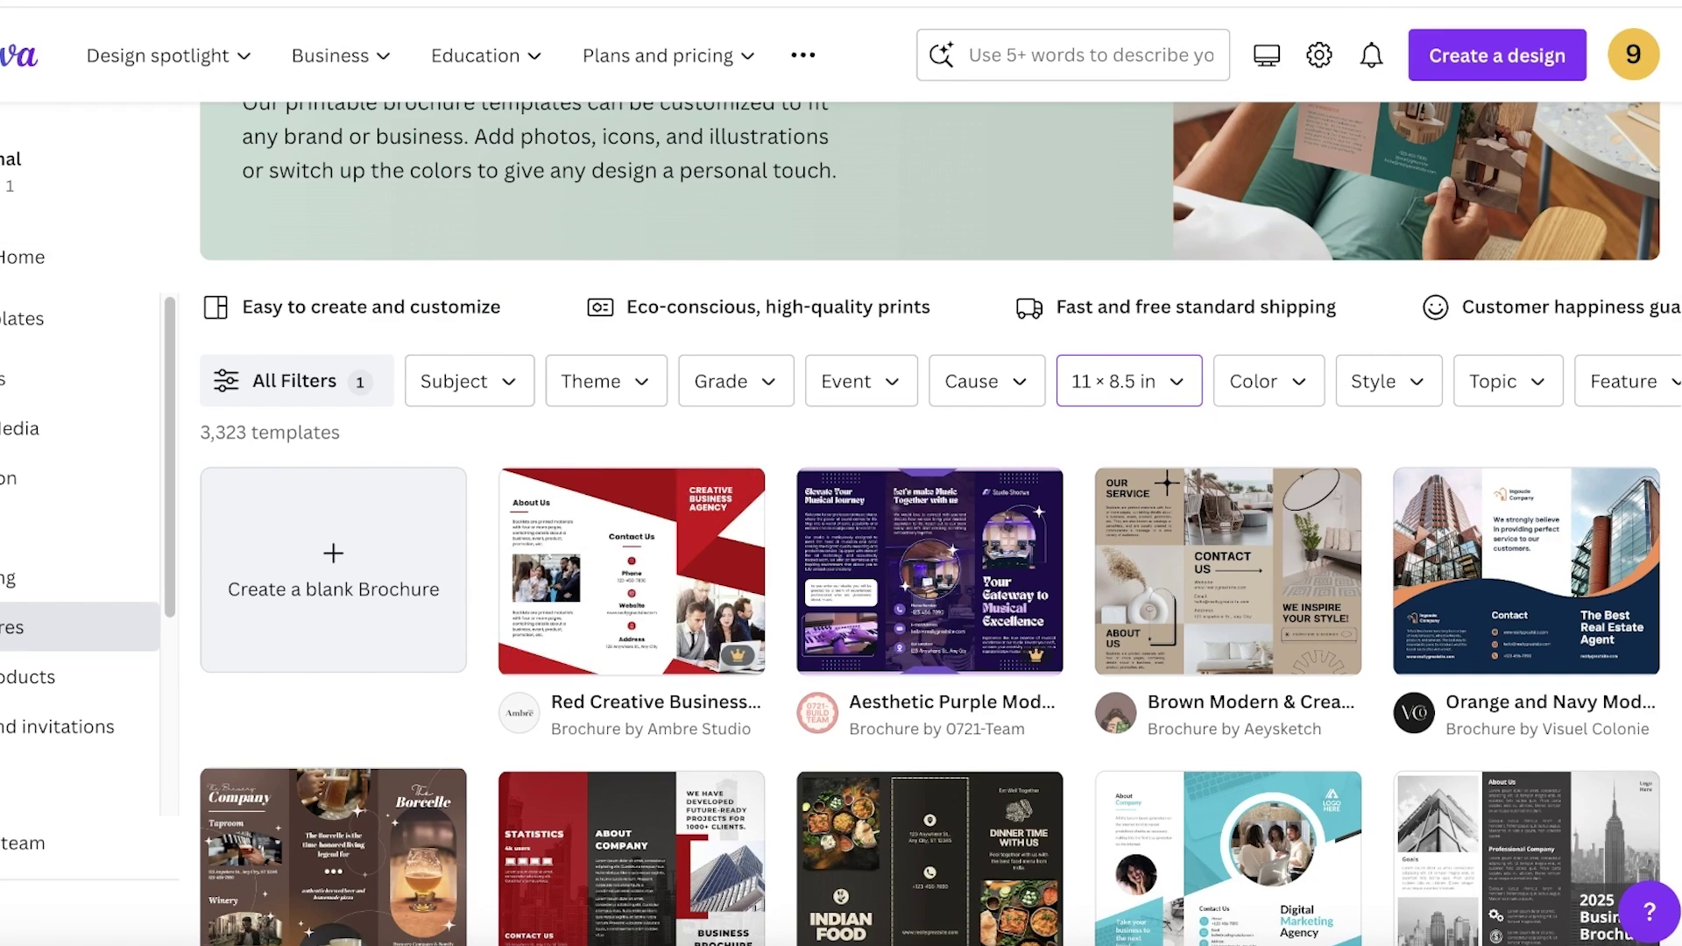
{"action": "key", "text": "alt+Left"}
- Compare the 17 × 11 in landscape brochure templates, then go back home
{"action": "left_click", "coordinate": [749, 278]}
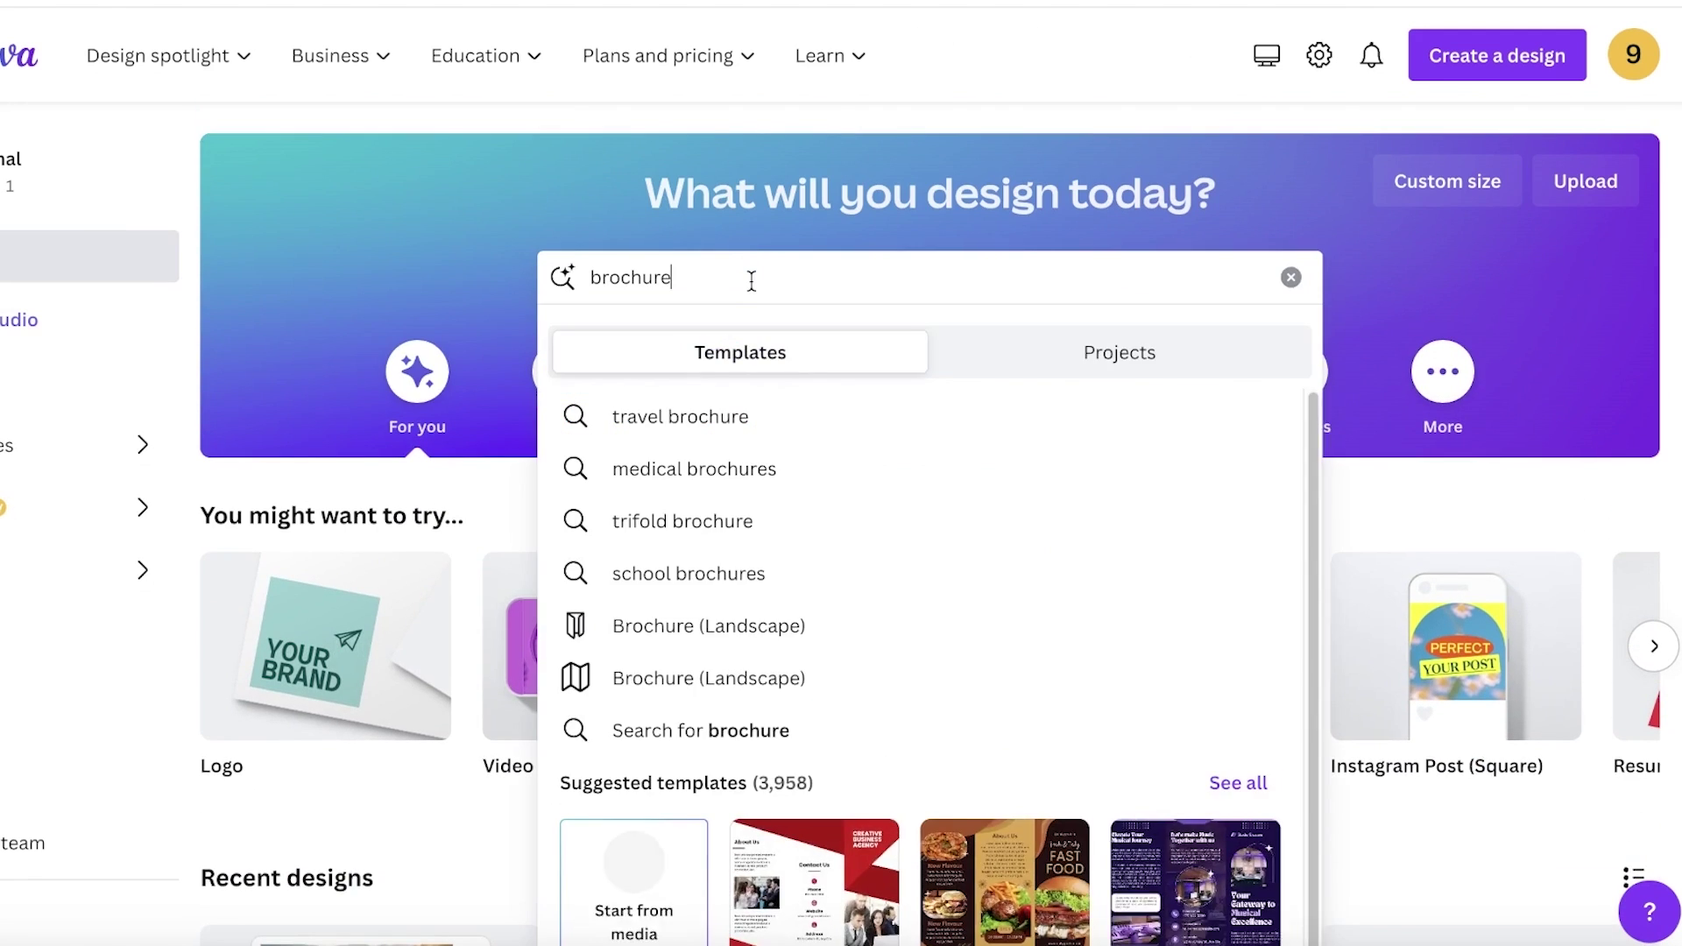
{"action": "left_click", "coordinate": [680, 613]}
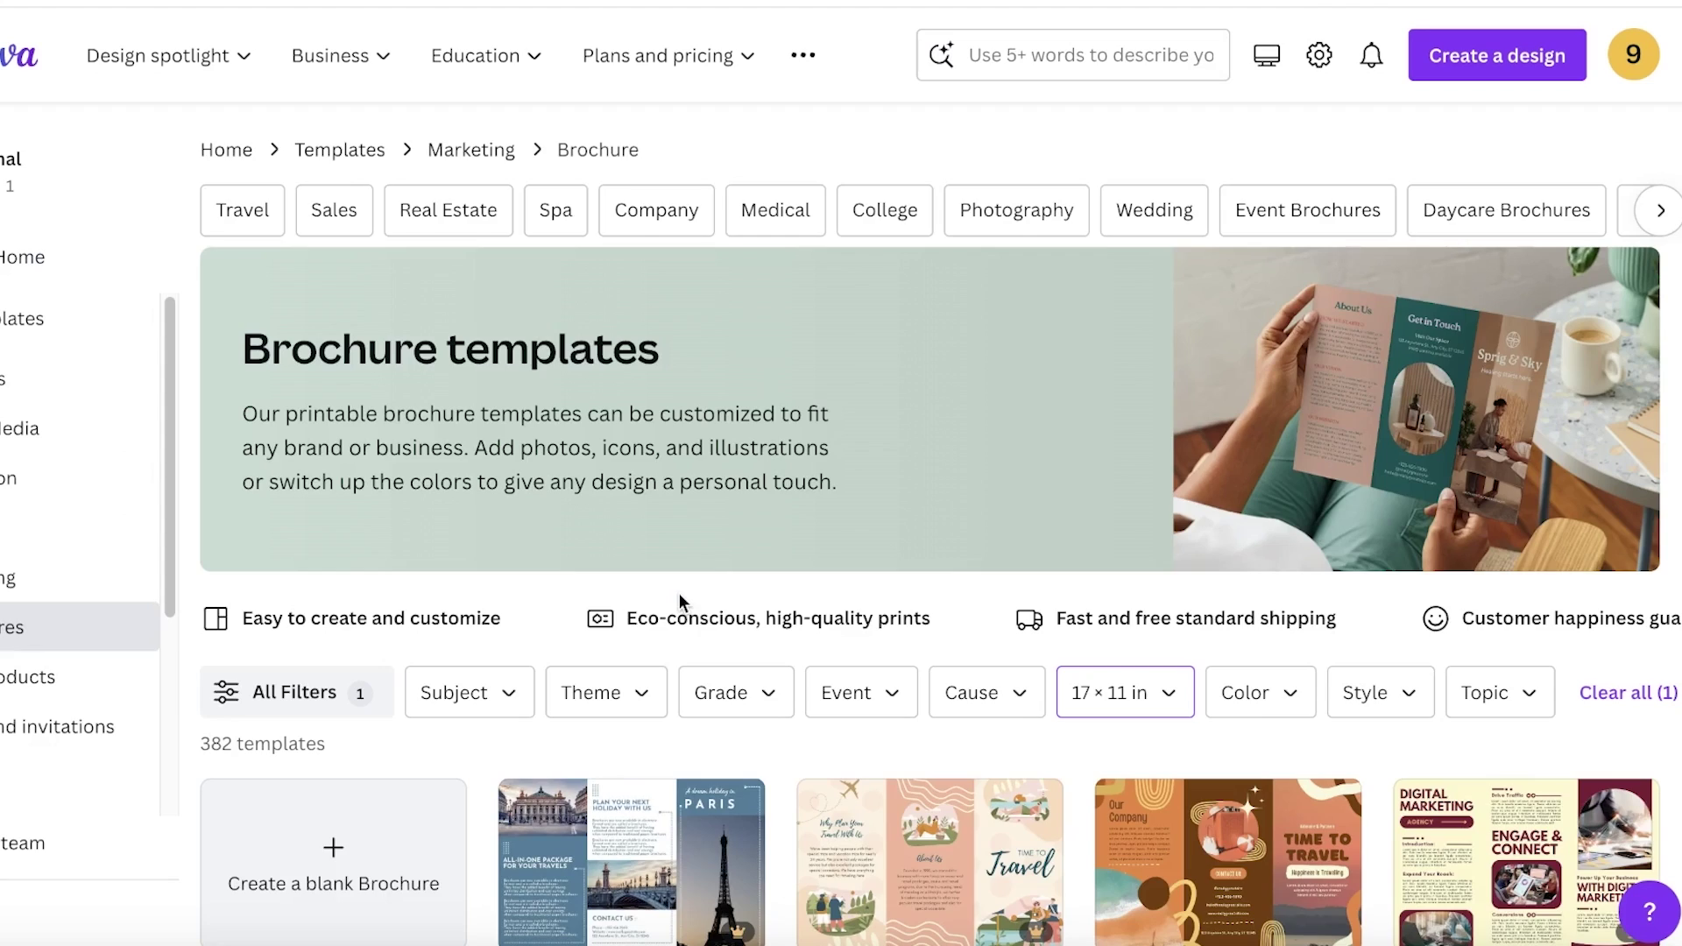
{"action": "scroll", "coordinate": [688, 604], "scroll_direction": "down", "scroll_amount": 1}
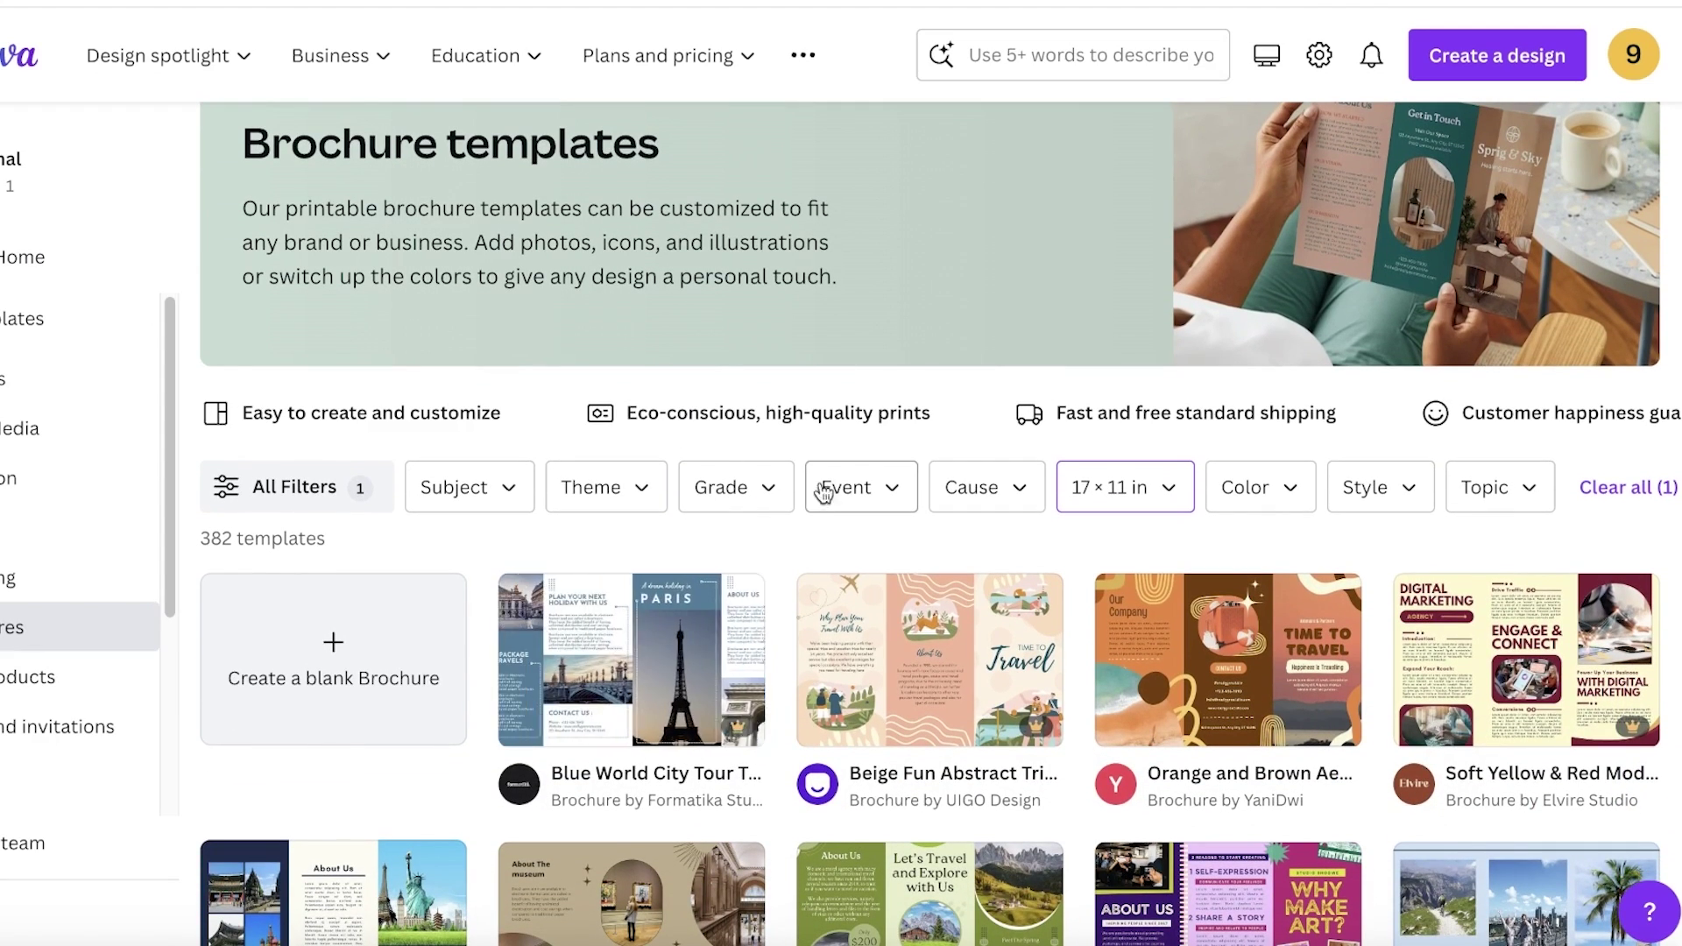
{"action": "scroll", "coordinate": [718, 492], "scroll_direction": "down", "scroll_amount": 4}
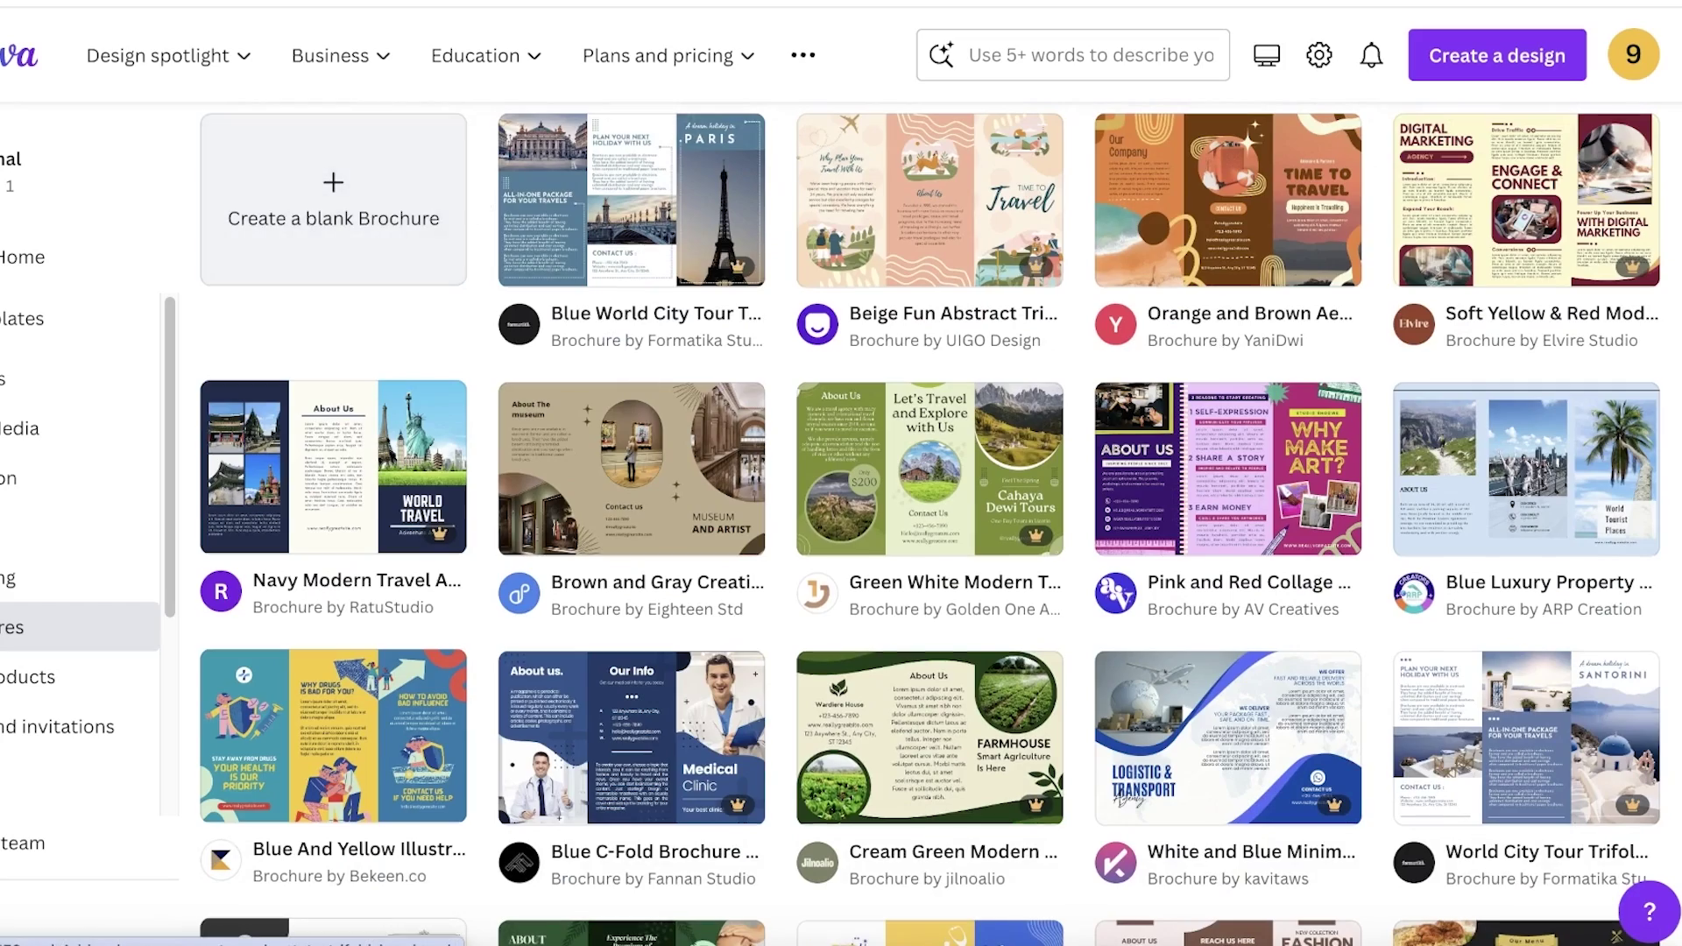
{"action": "scroll", "coordinate": [91, 133], "scroll_direction": "up", "scroll_amount": 6}
{"action": "scroll", "coordinate": [565, 392], "scroll_direction": "down", "scroll_amount": 15}
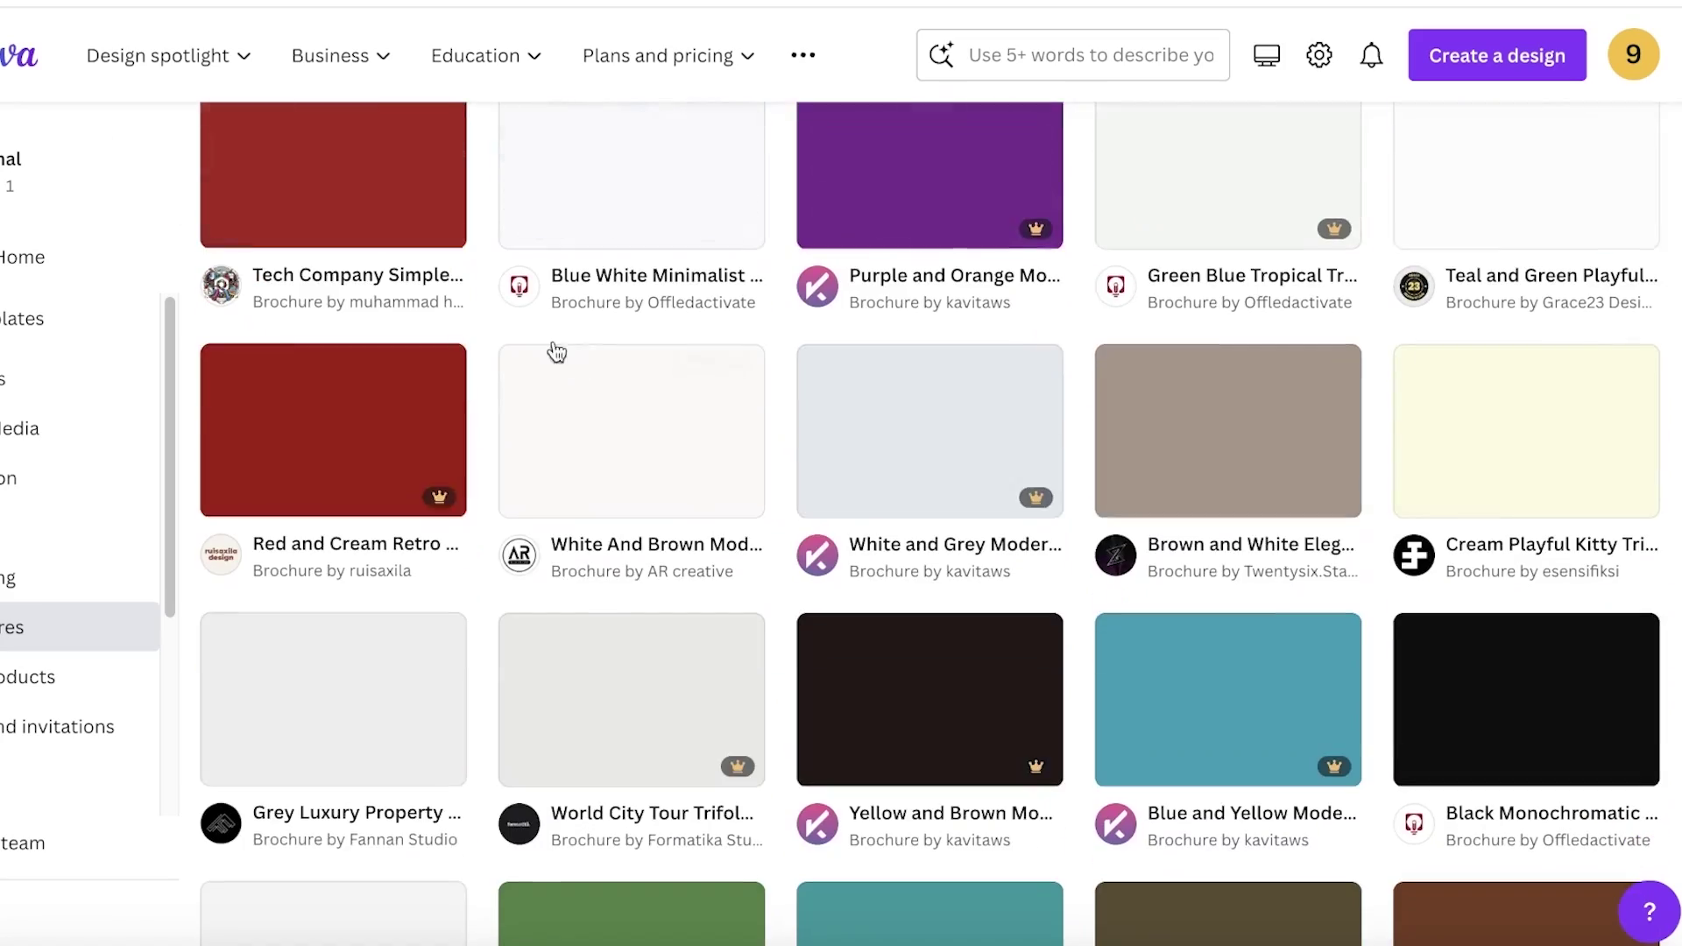
{"action": "key", "text": "alt+Left"}
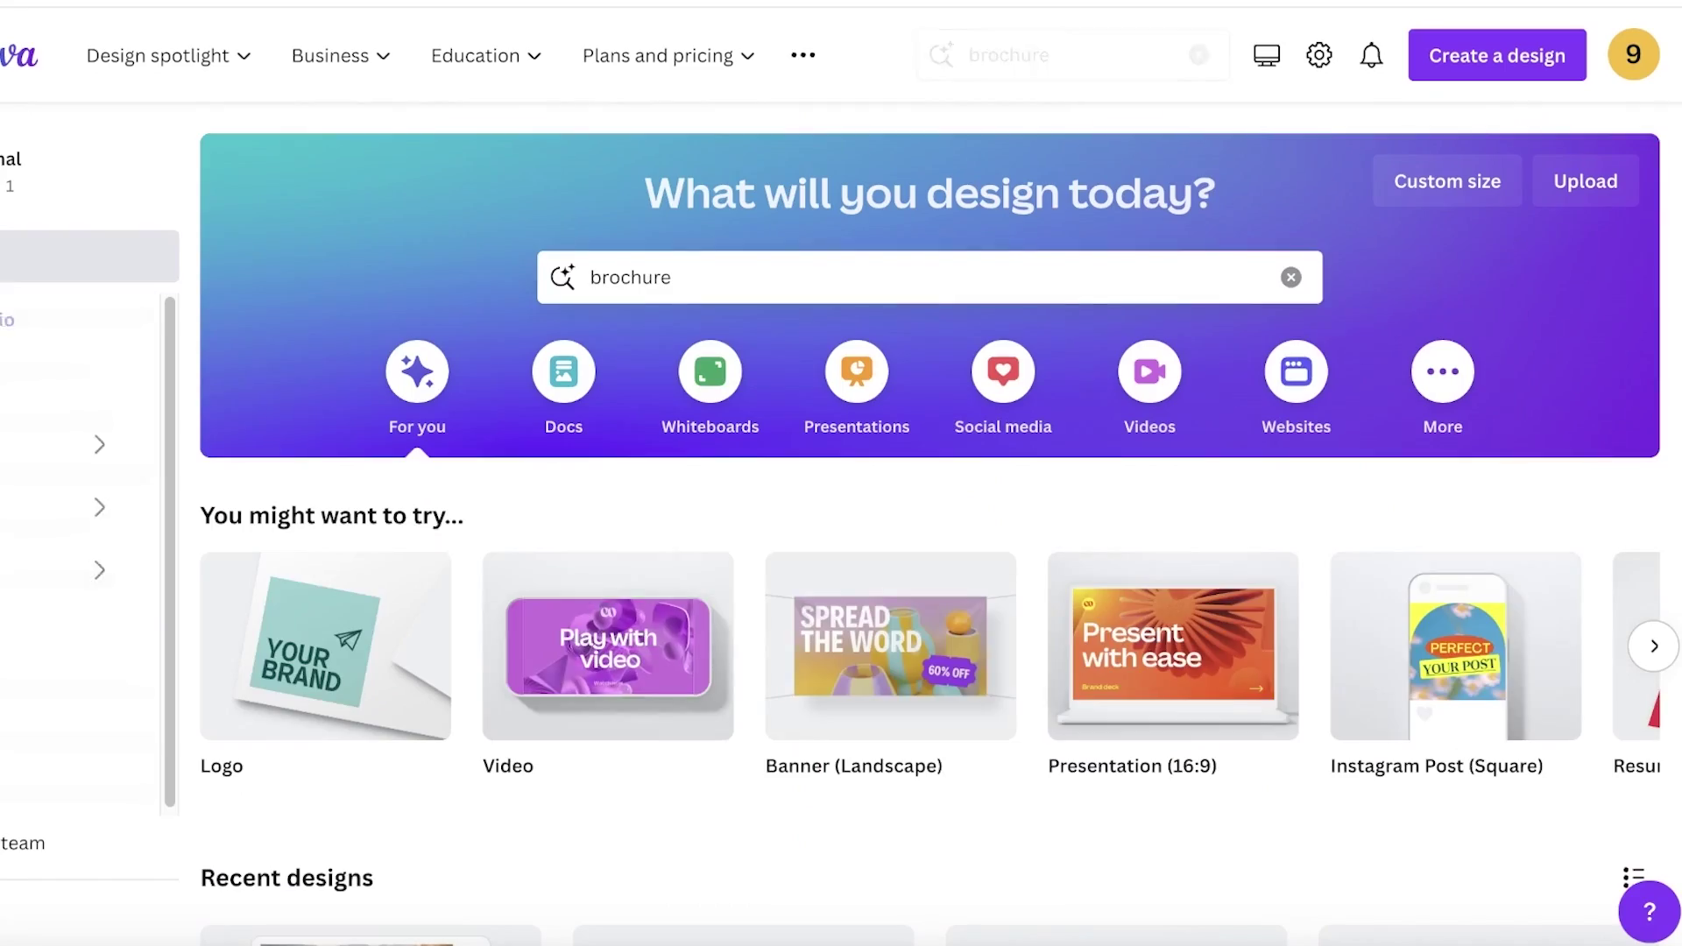
- Reopen the 11 × 8.5 in landscape brochure templates and browse through them
{"action": "left_click", "coordinate": [784, 287]}
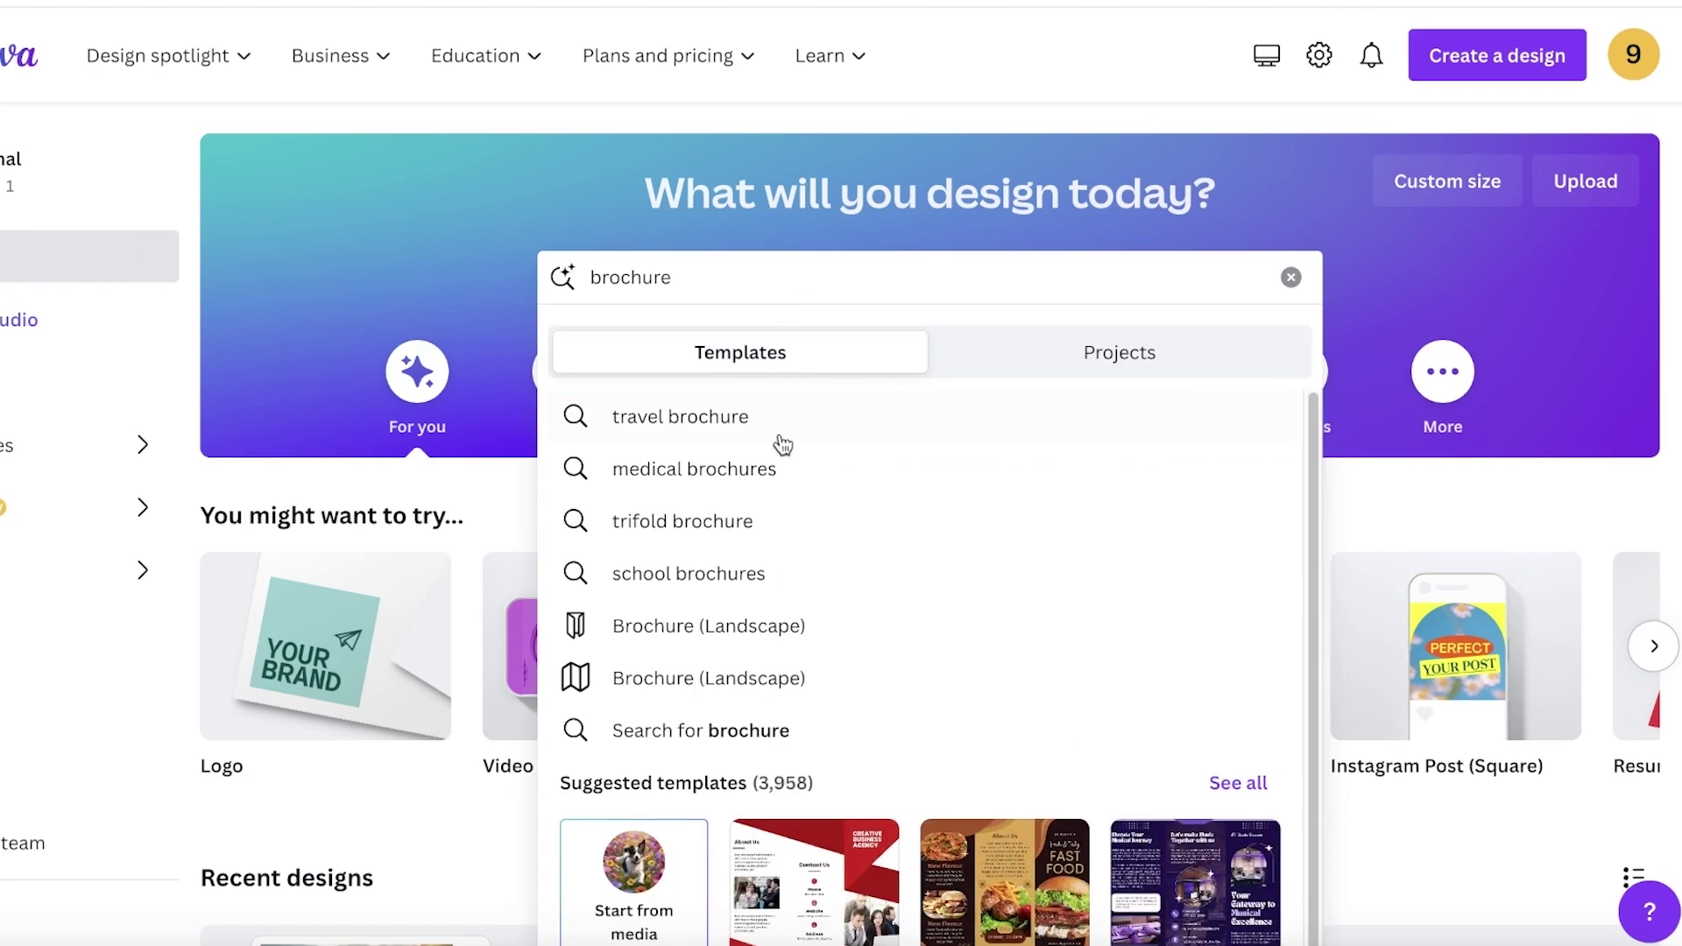
{"action": "left_click", "coordinate": [781, 678]}
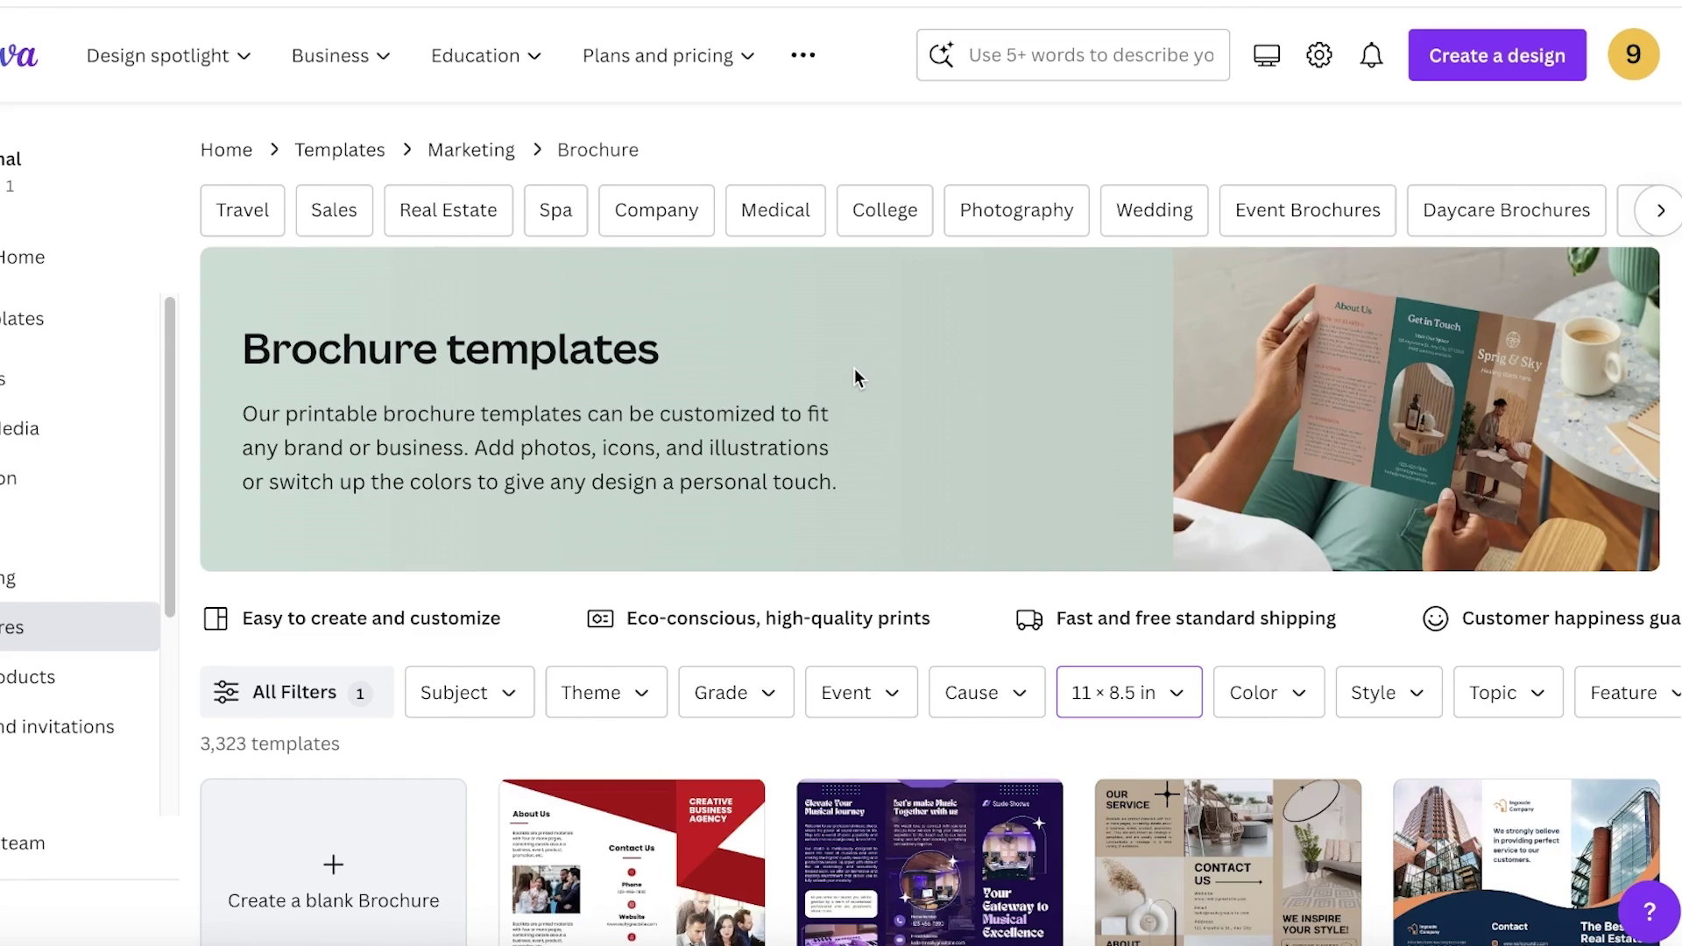
{"action": "scroll", "coordinate": [858, 390], "scroll_direction": "down", "scroll_amount": 3}
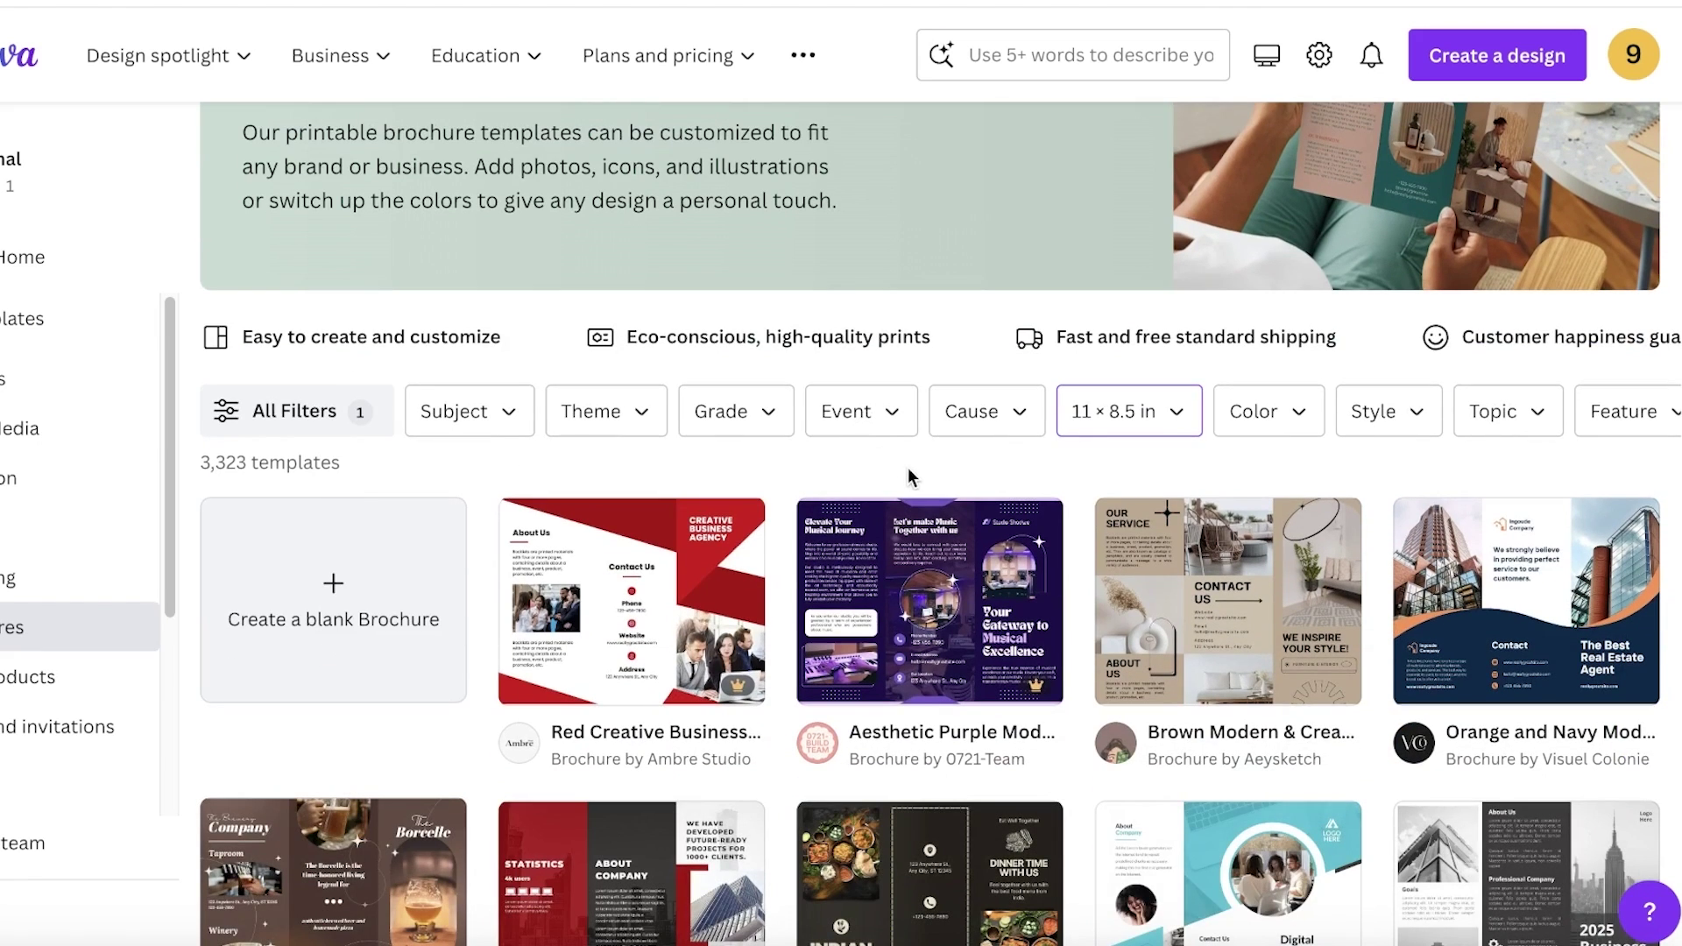
{"action": "scroll", "coordinate": [907, 473], "scroll_direction": "down", "scroll_amount": 8}
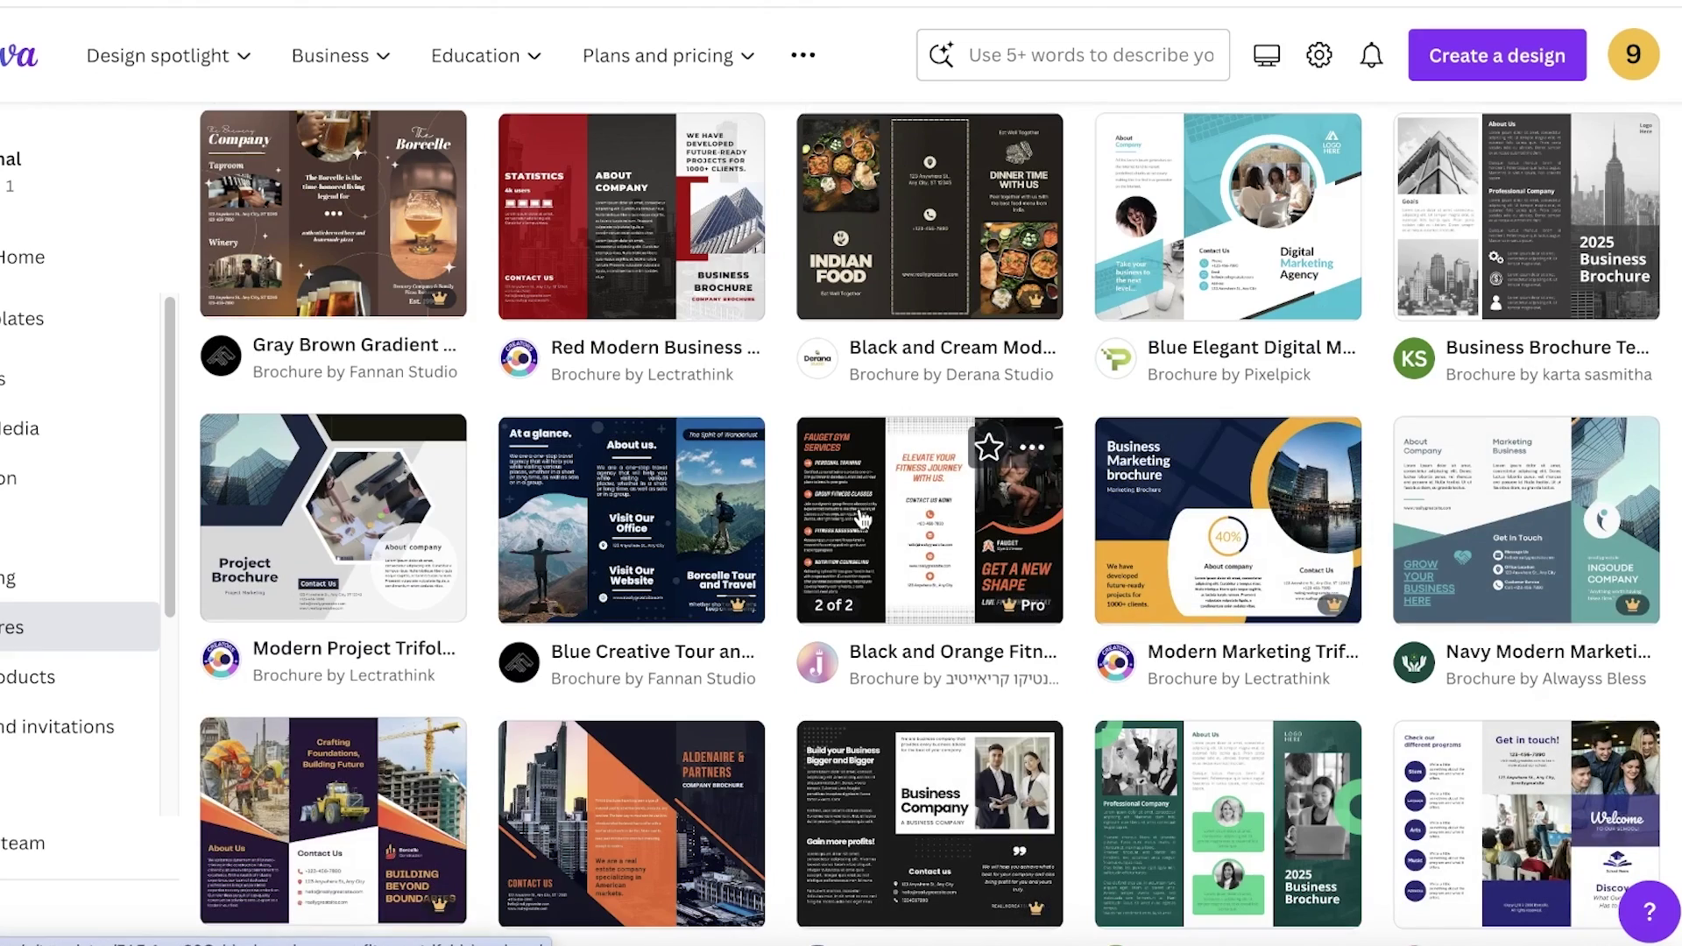
{"action": "scroll", "coordinate": [868, 500], "scroll_direction": "down", "scroll_amount": 10}
{"action": "scroll", "coordinate": [858, 507], "scroll_direction": "up", "scroll_amount": 15}
{"action": "scroll", "coordinate": [853, 510], "scroll_direction": "up", "scroll_amount": 3}
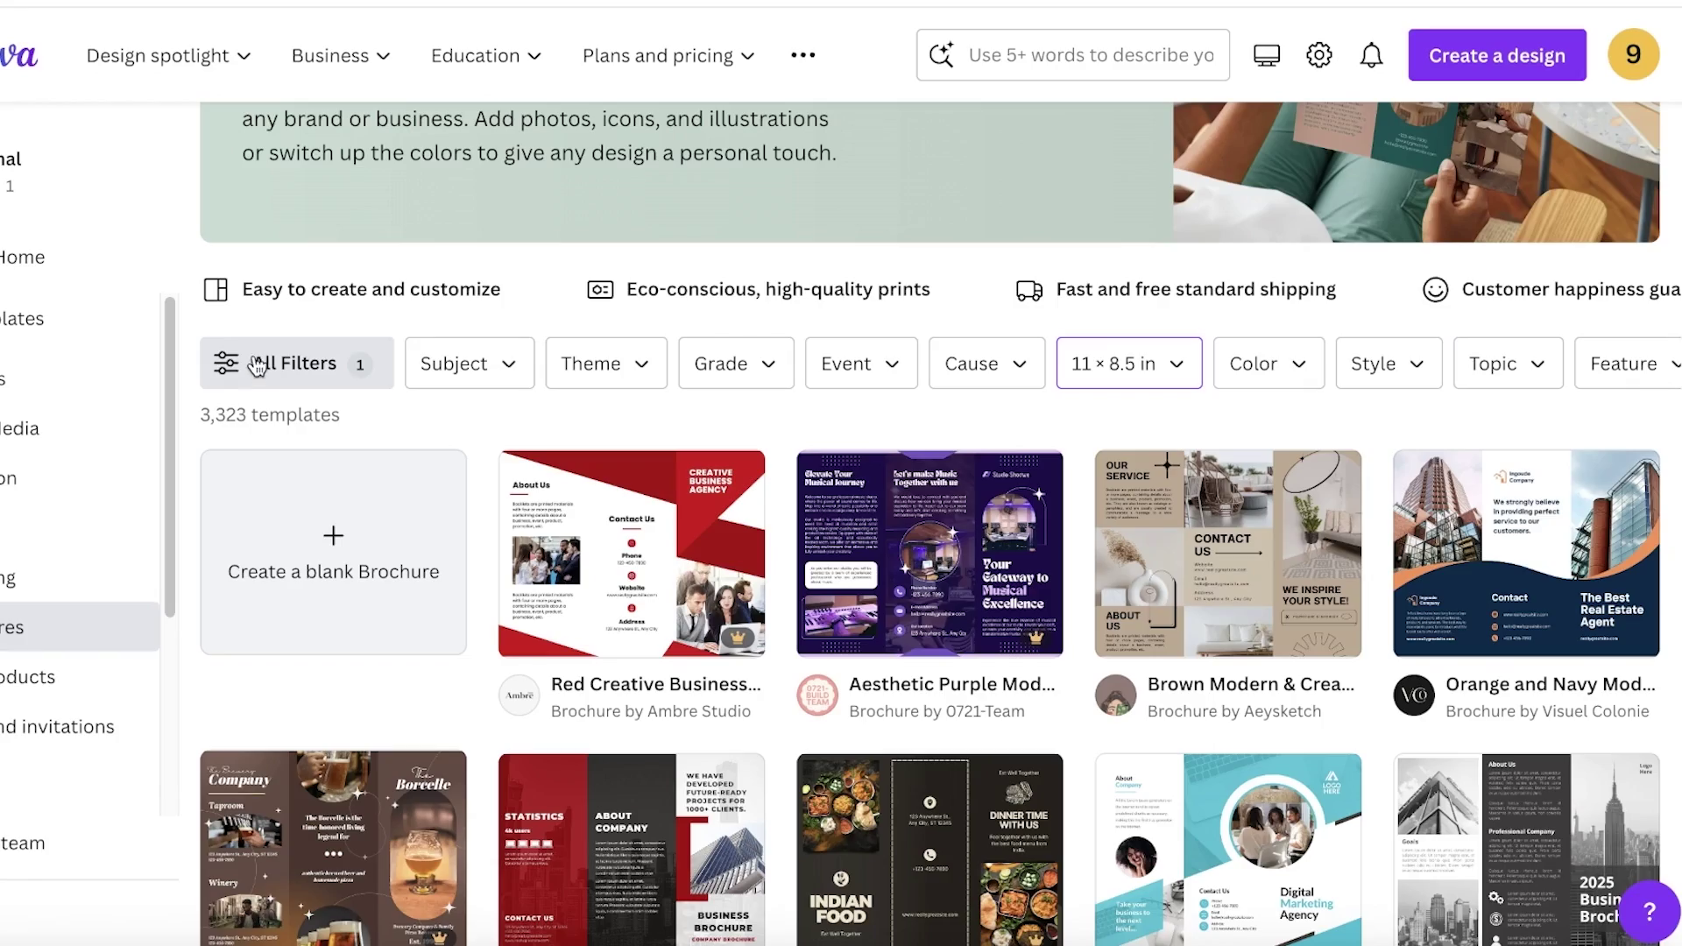
{"action": "scroll", "coordinate": [257, 366], "scroll_direction": "down", "scroll_amount": 10}
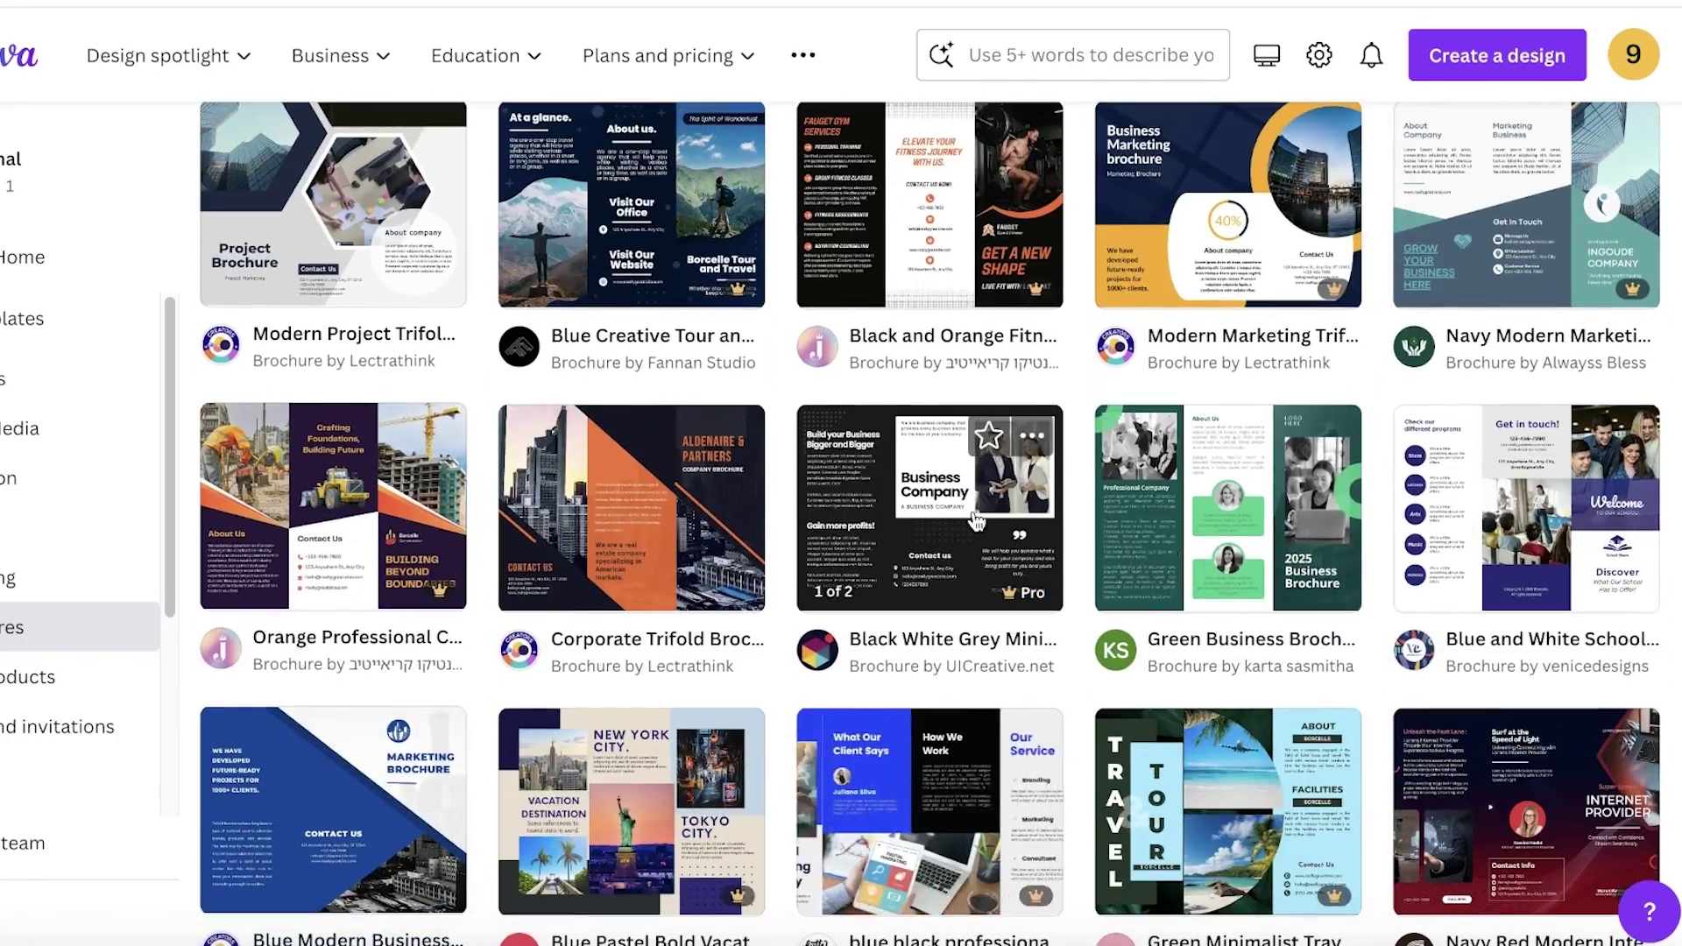
{"action": "scroll", "coordinate": [977, 520], "scroll_direction": "down", "scroll_amount": 8}
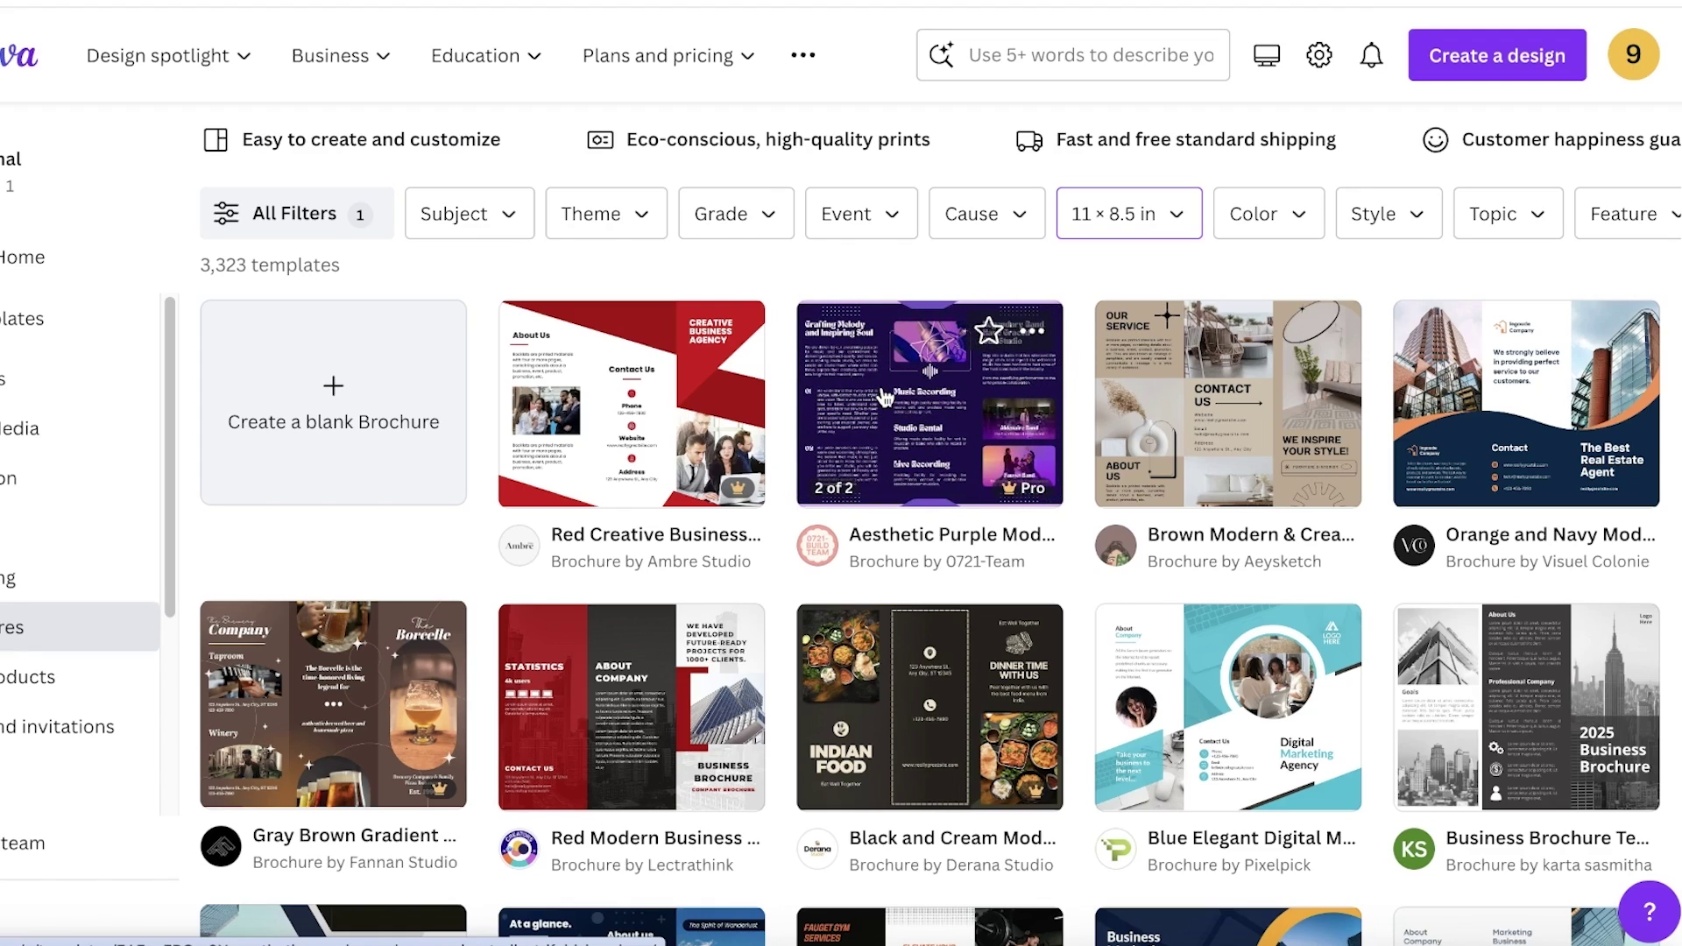
{"action": "scroll", "coordinate": [795, 350], "scroll_direction": "down", "scroll_amount": 3}
{"action": "scroll", "coordinate": [787, 412], "scroll_direction": "up", "scroll_amount": 6}
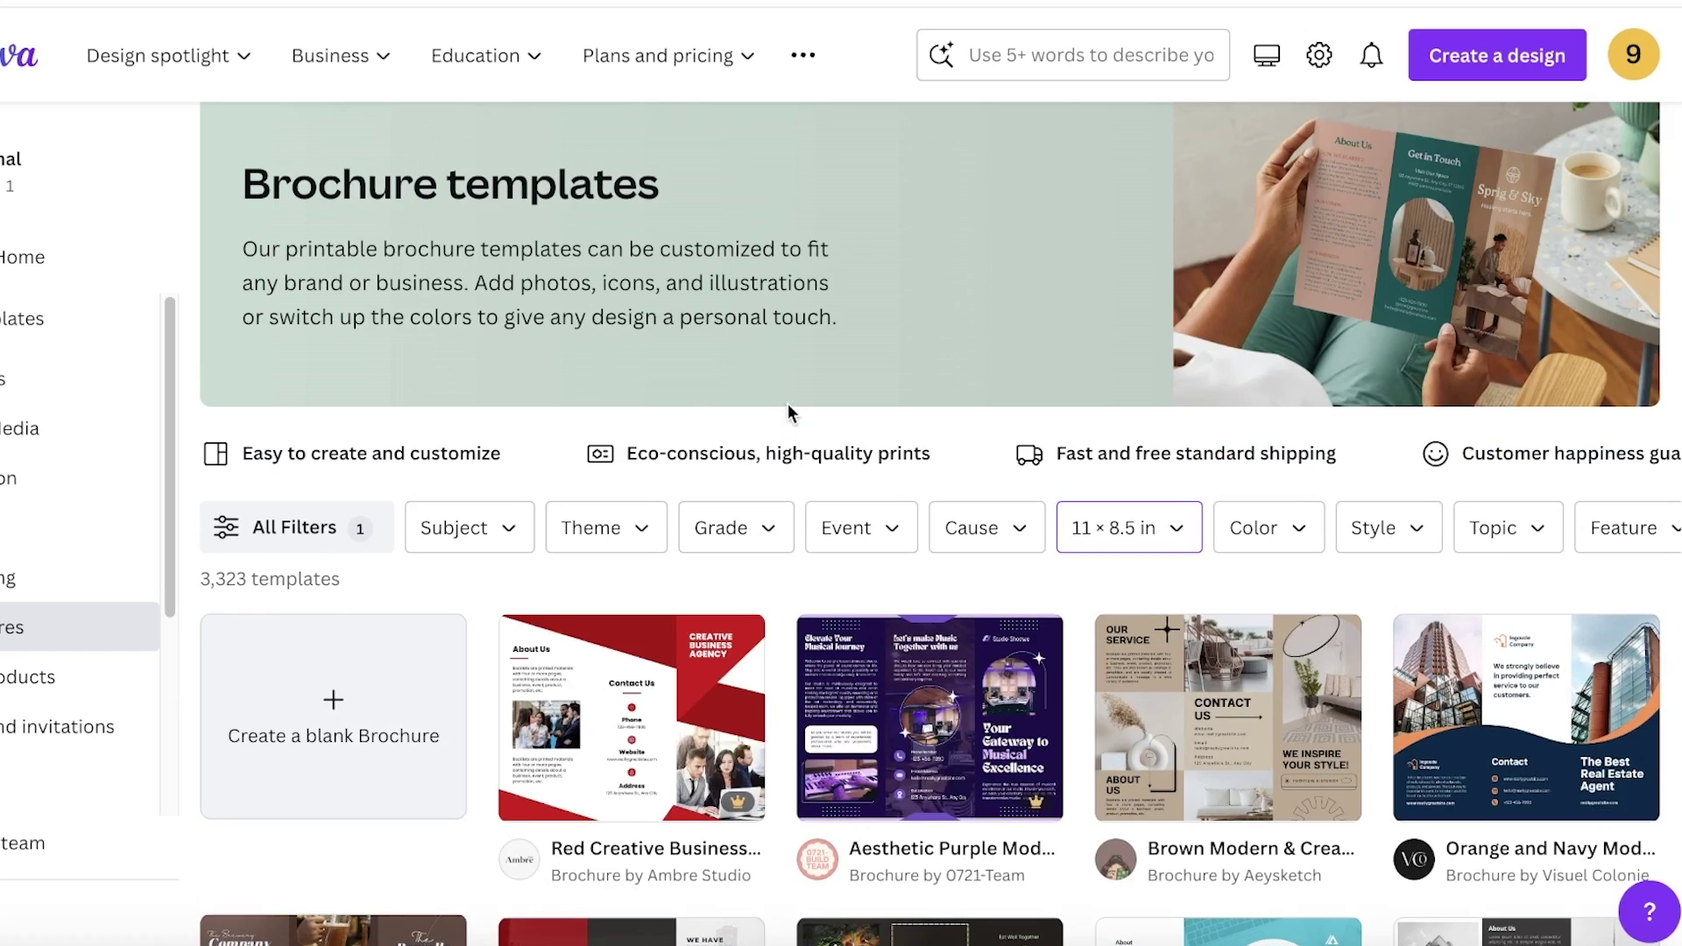
{"action": "scroll", "coordinate": [787, 412], "scroll_direction": "down", "scroll_amount": 5}
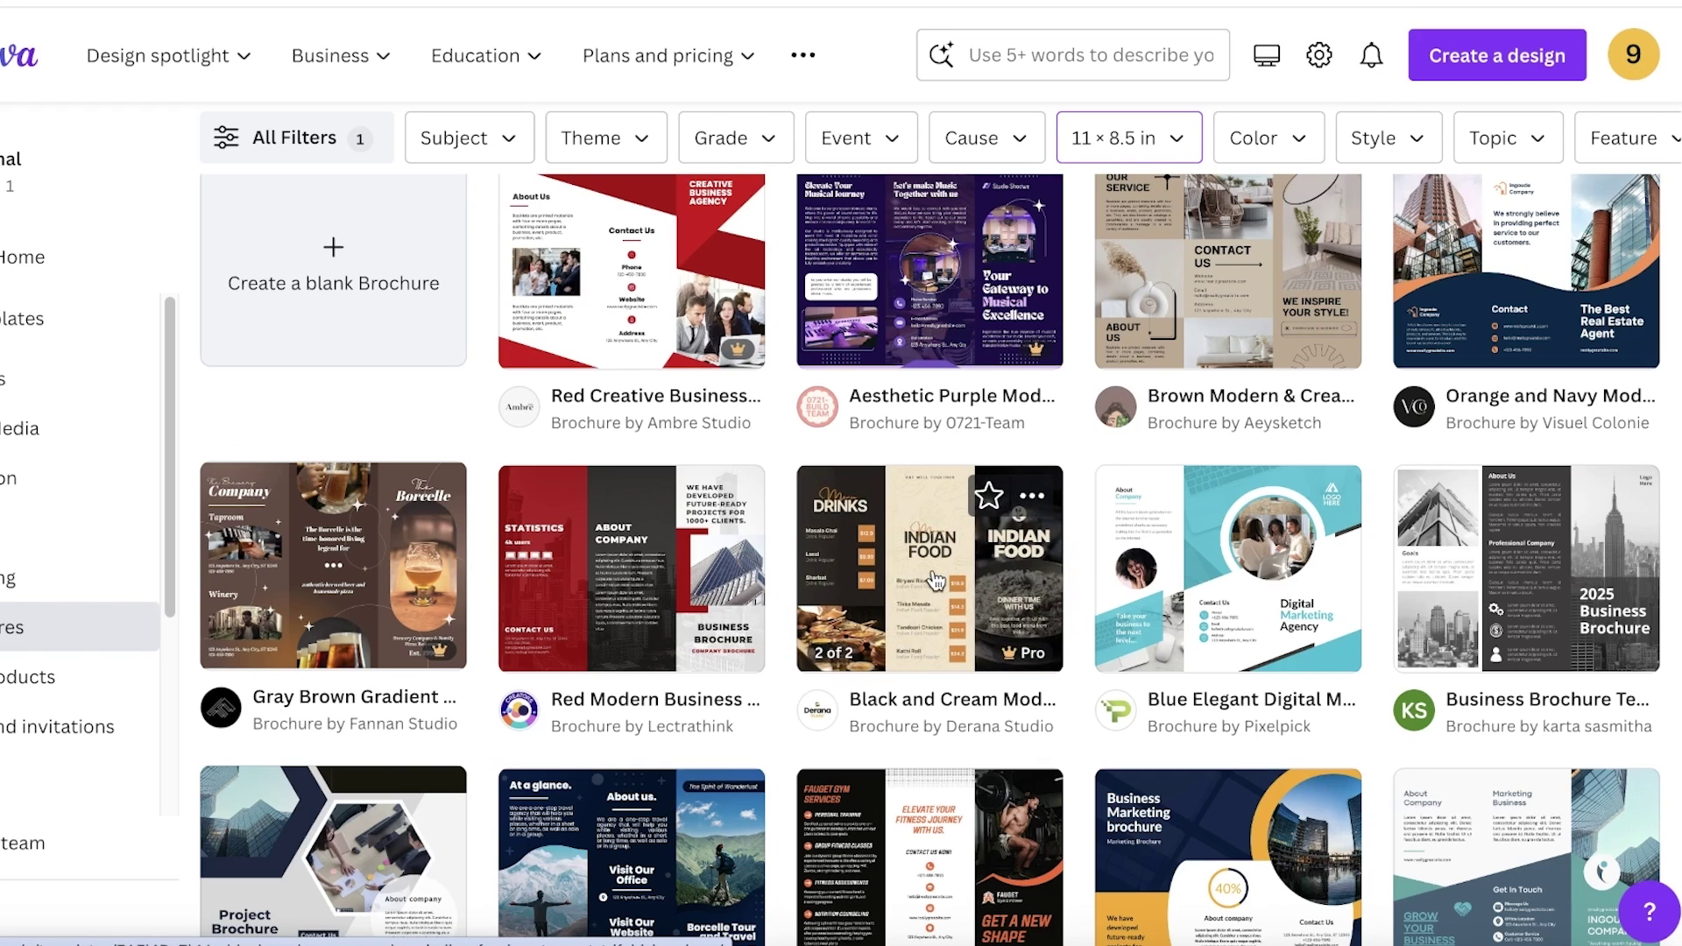
{"action": "scroll", "coordinate": [752, 592], "scroll_direction": "down", "scroll_amount": 4}
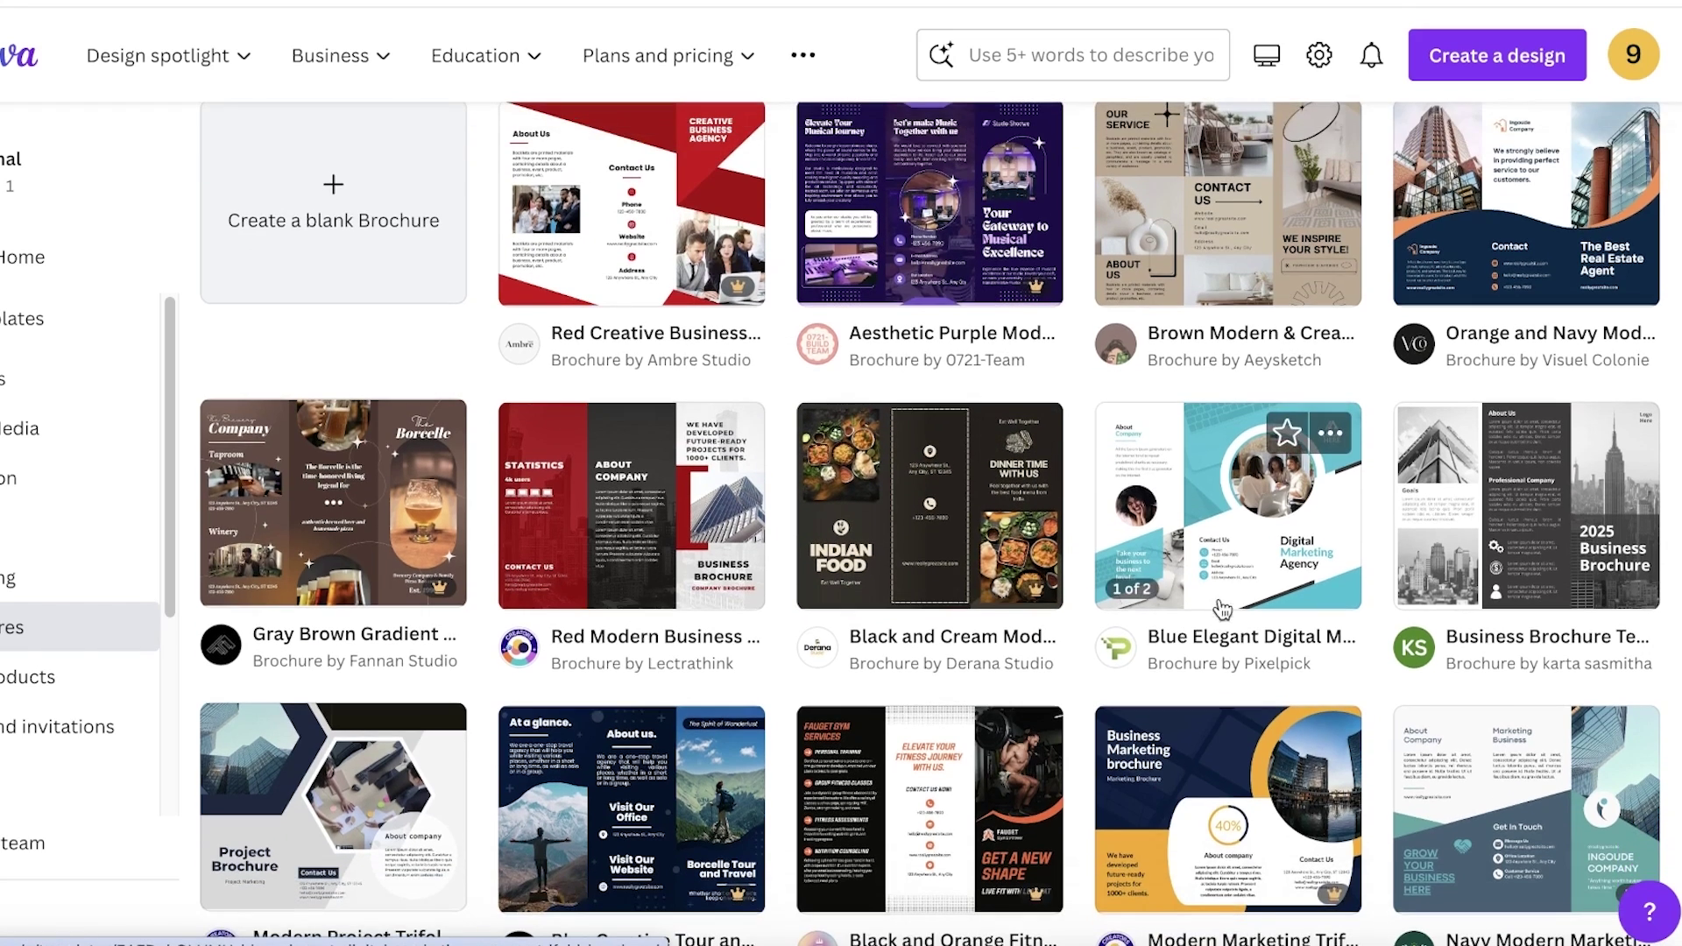
{"action": "scroll", "coordinate": [751, 592], "scroll_direction": "down", "scroll_amount": 2}
{"action": "scroll", "coordinate": [666, 583], "scroll_direction": "up", "scroll_amount": 8}
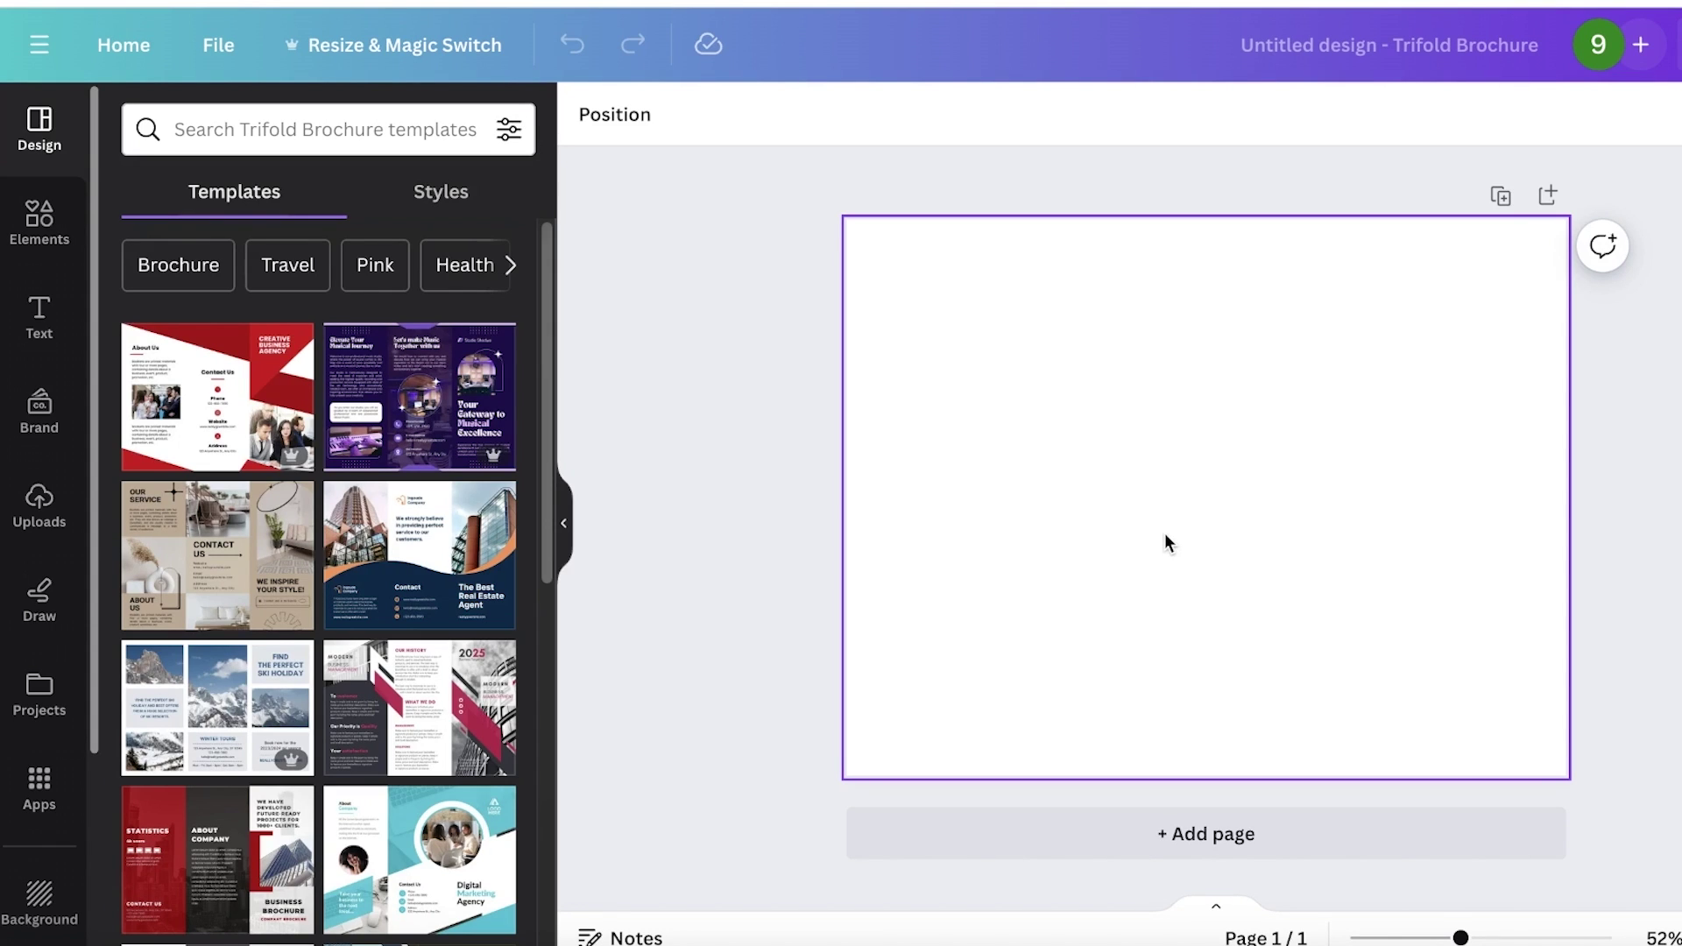
- Add a blank second page to the brochure
{"action": "scroll", "coordinate": [1550, 749], "scroll_direction": "up", "scroll_amount": 2}
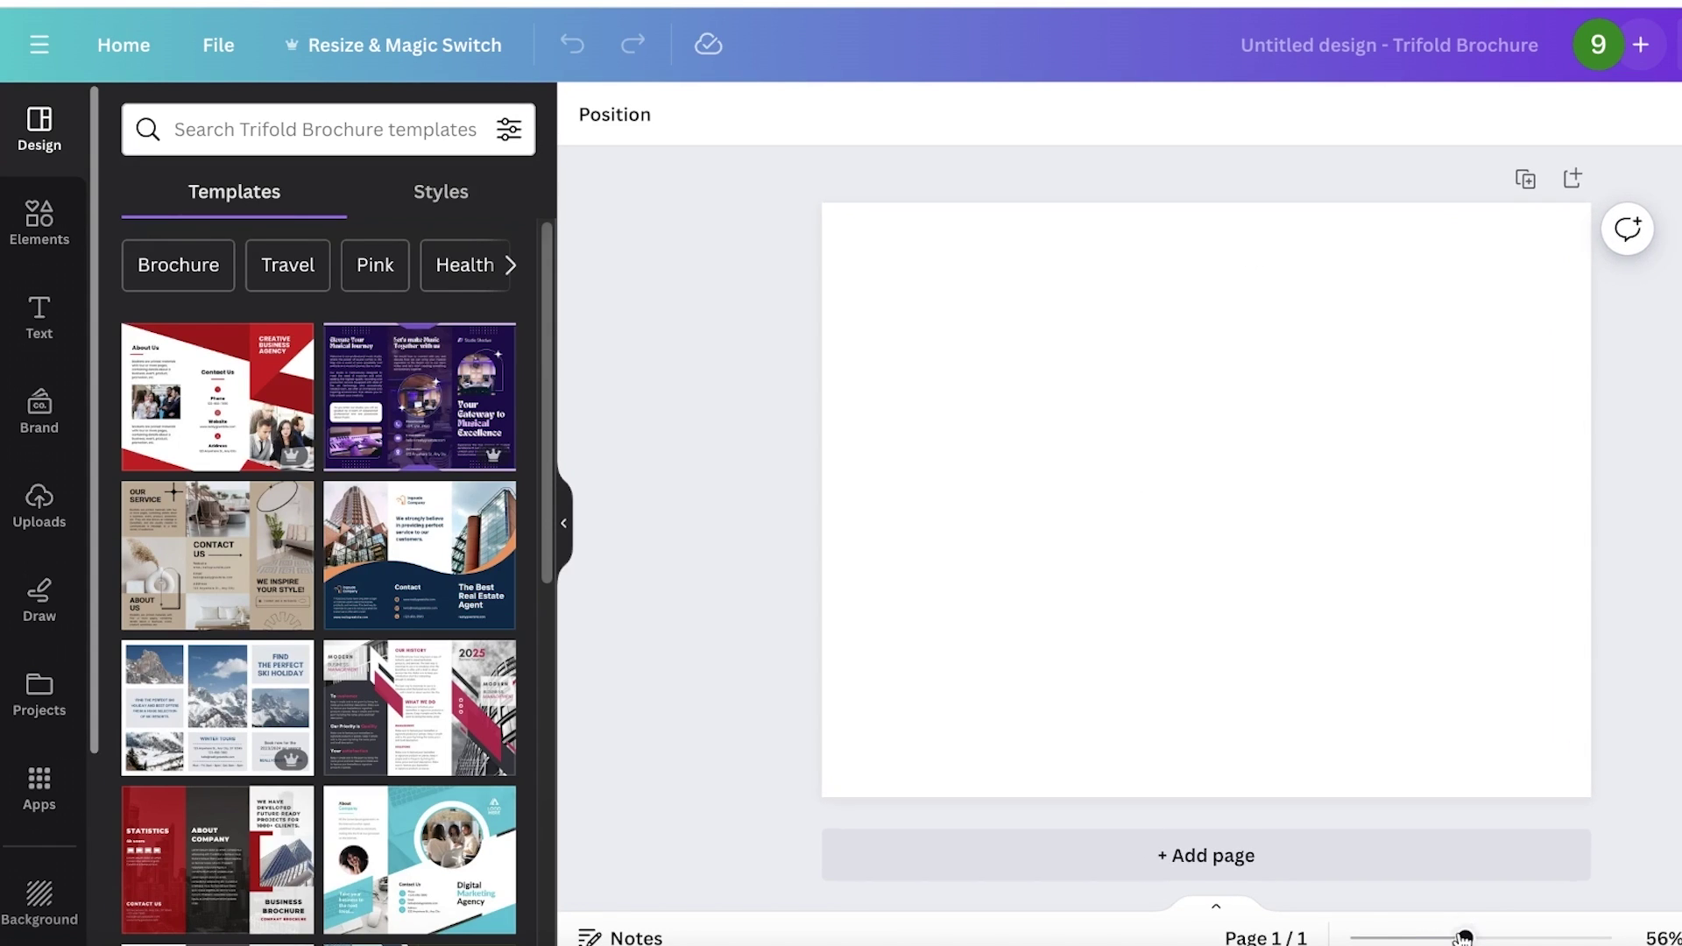
{"action": "left_click", "coordinate": [1206, 837]}
{"action": "scroll", "coordinate": [1178, 500], "scroll_direction": "up", "scroll_amount": 5}
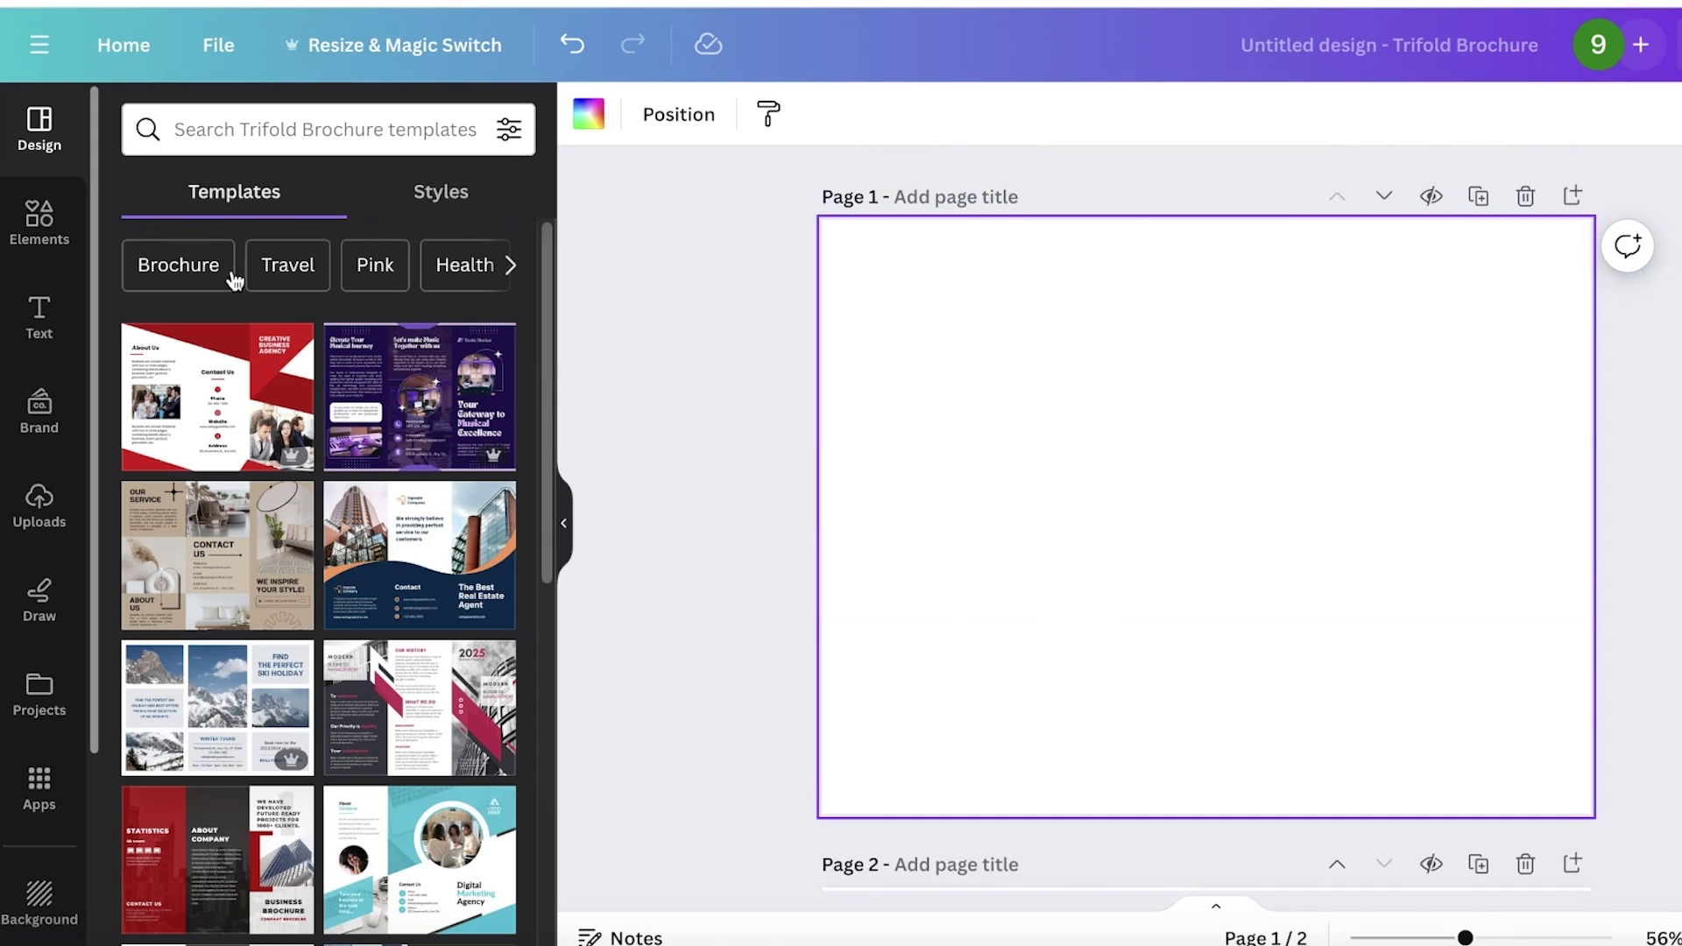
- Add a straight line, stand it vertically at page 1's top edge, and duplicate it
{"action": "left_click", "coordinate": [39, 224]}
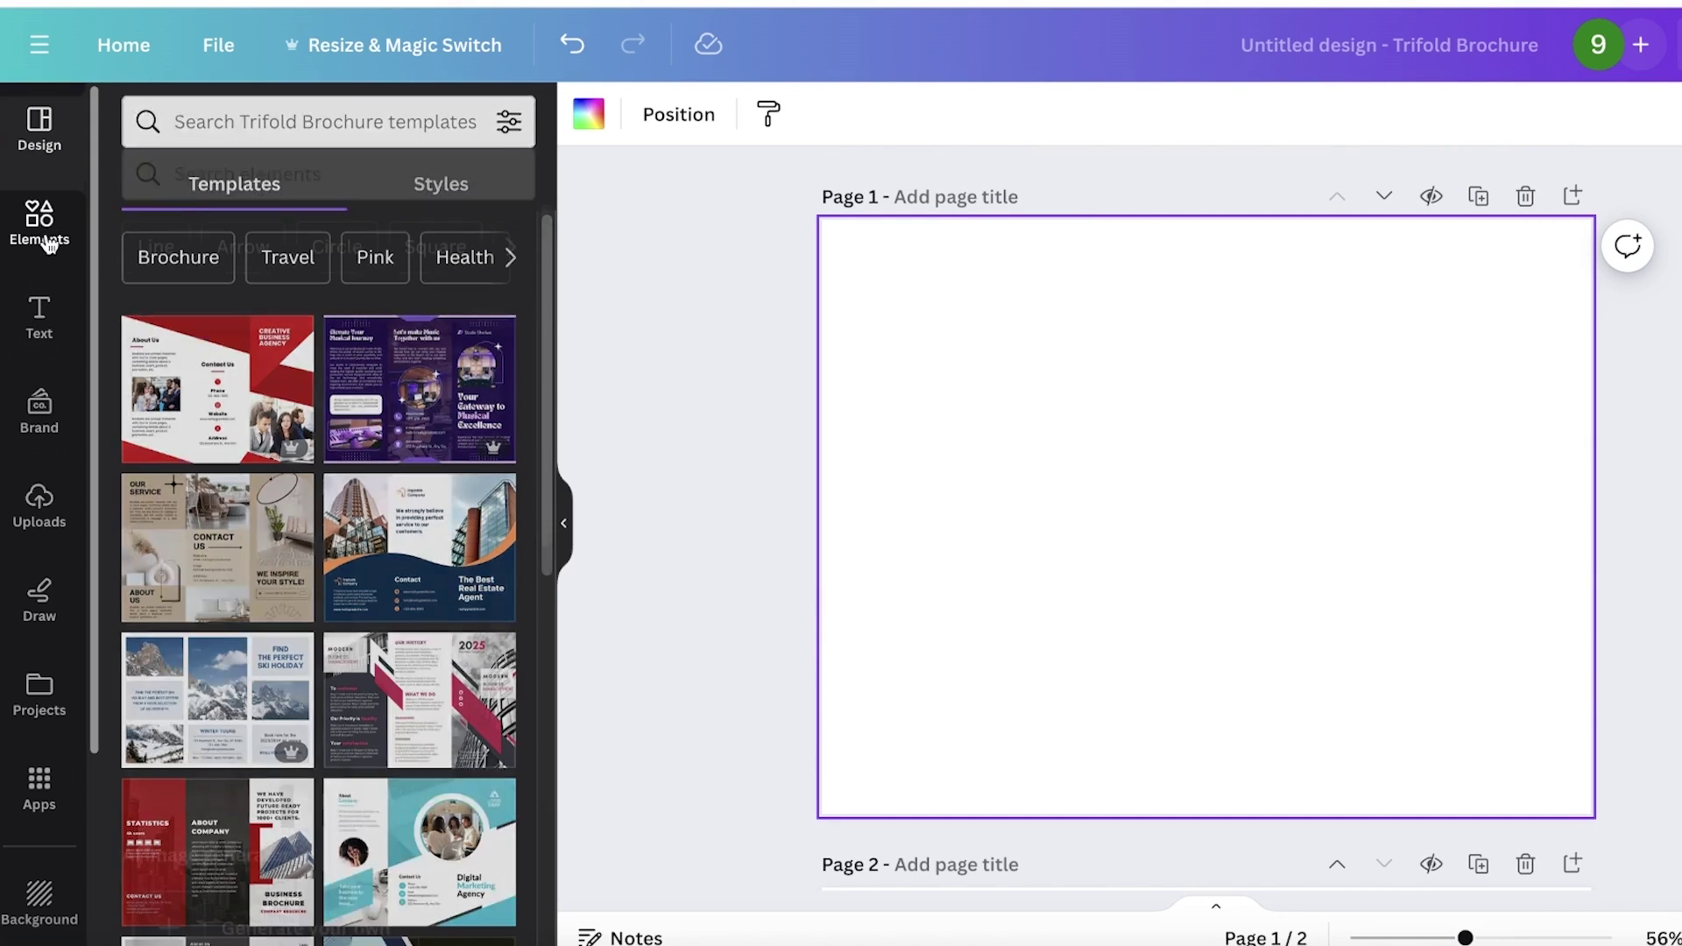
{"action": "left_click", "coordinate": [331, 530]}
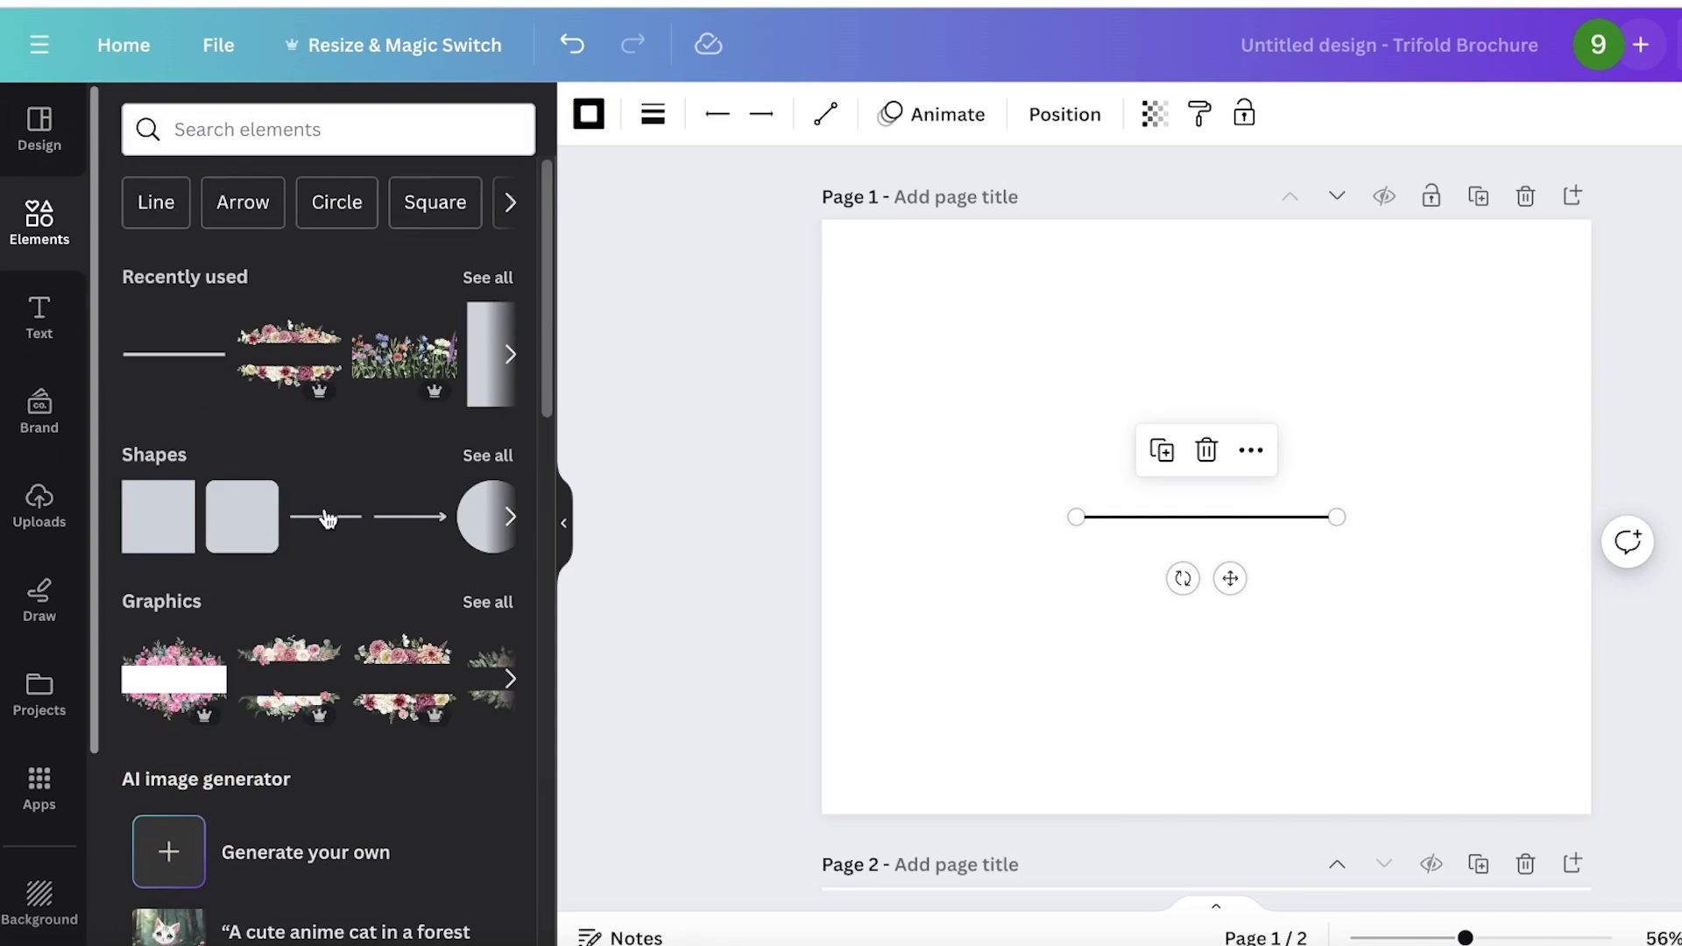
{"action": "left_click_drag", "start_coordinate": [1181, 577], "coordinate": [1363, 552]}
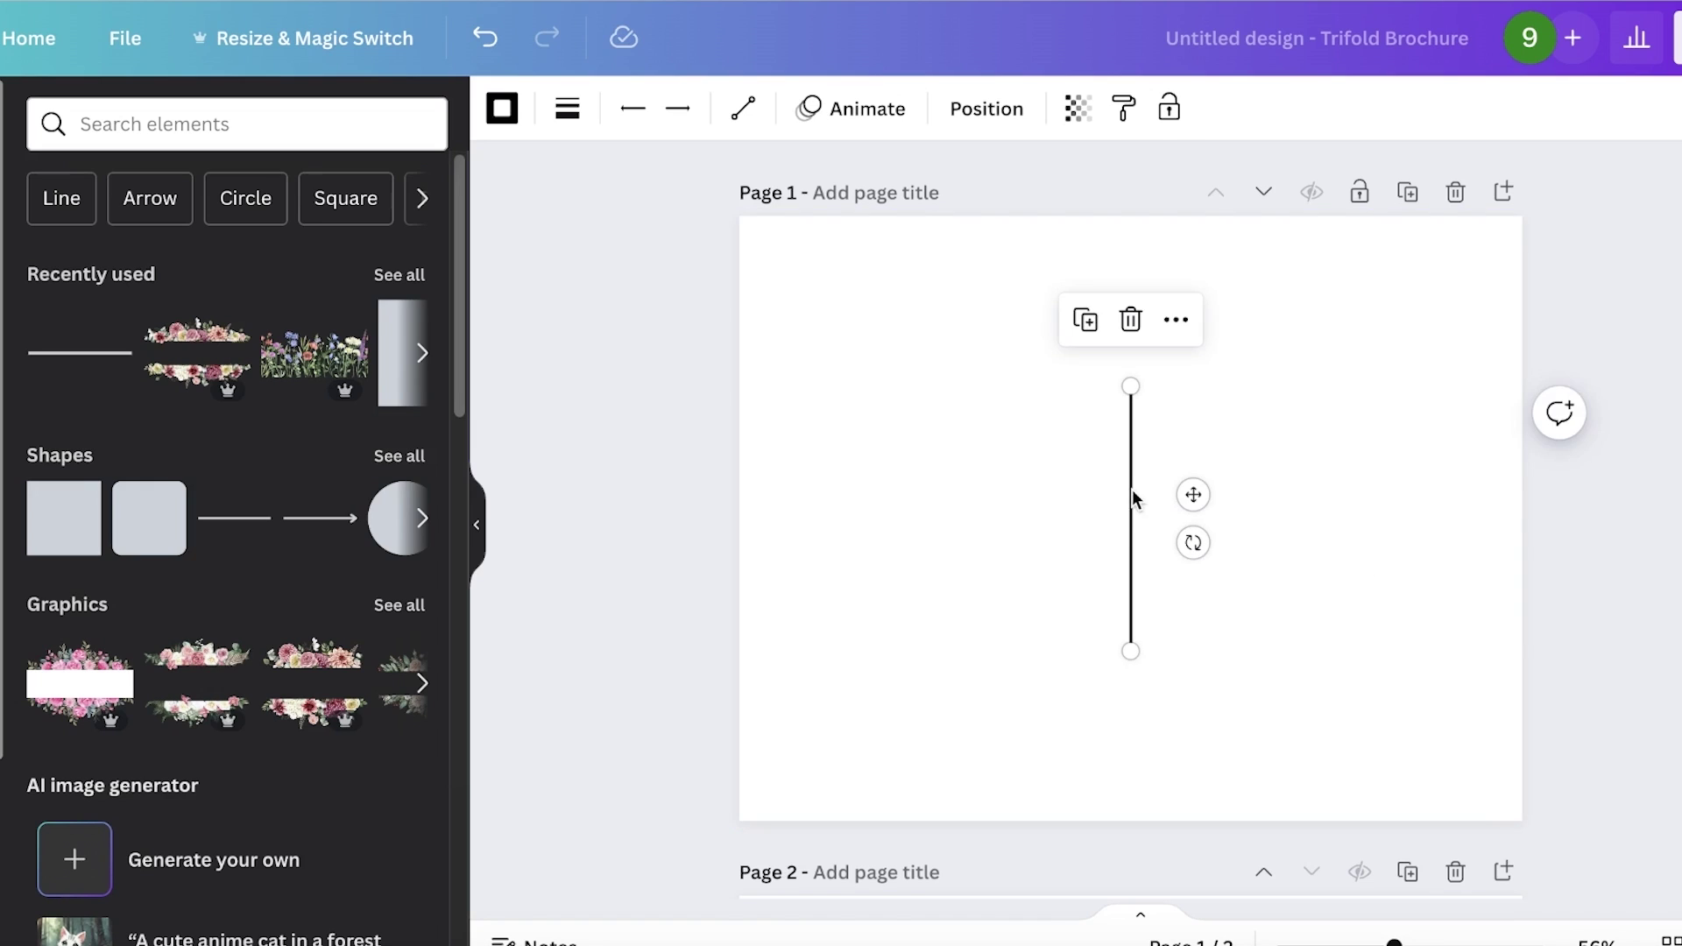
{"action": "left_click_drag", "start_coordinate": [1134, 496], "coordinate": [1276, 228]}
{"action": "left_click", "coordinate": [1269, 362]}
{"action": "key", "text": "ctrl+d"}
- Move the copied line right and align both fold lines to the middle
{"action": "left_click_drag", "start_coordinate": [1370, 315], "coordinate": [744, 338]}
{"action": "left_click_drag", "start_coordinate": [1391, 319], "coordinate": [862, 344]}
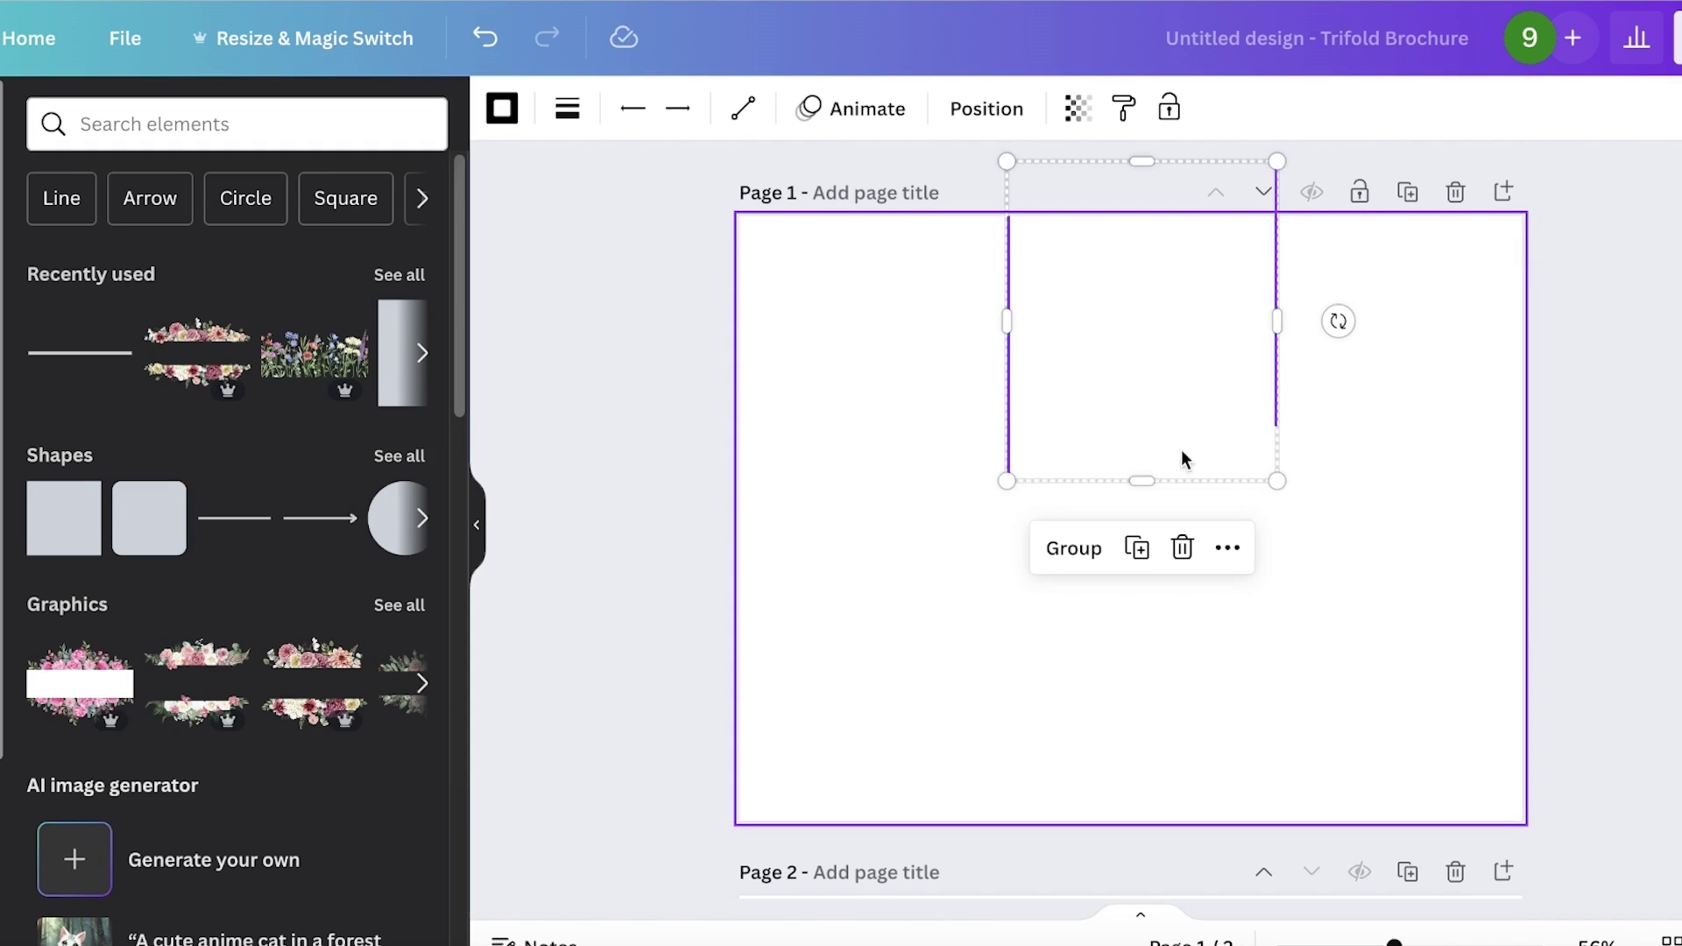
{"action": "left_click", "coordinate": [1223, 549]}
{"action": "mouse_move", "coordinate": [1300, 508]}
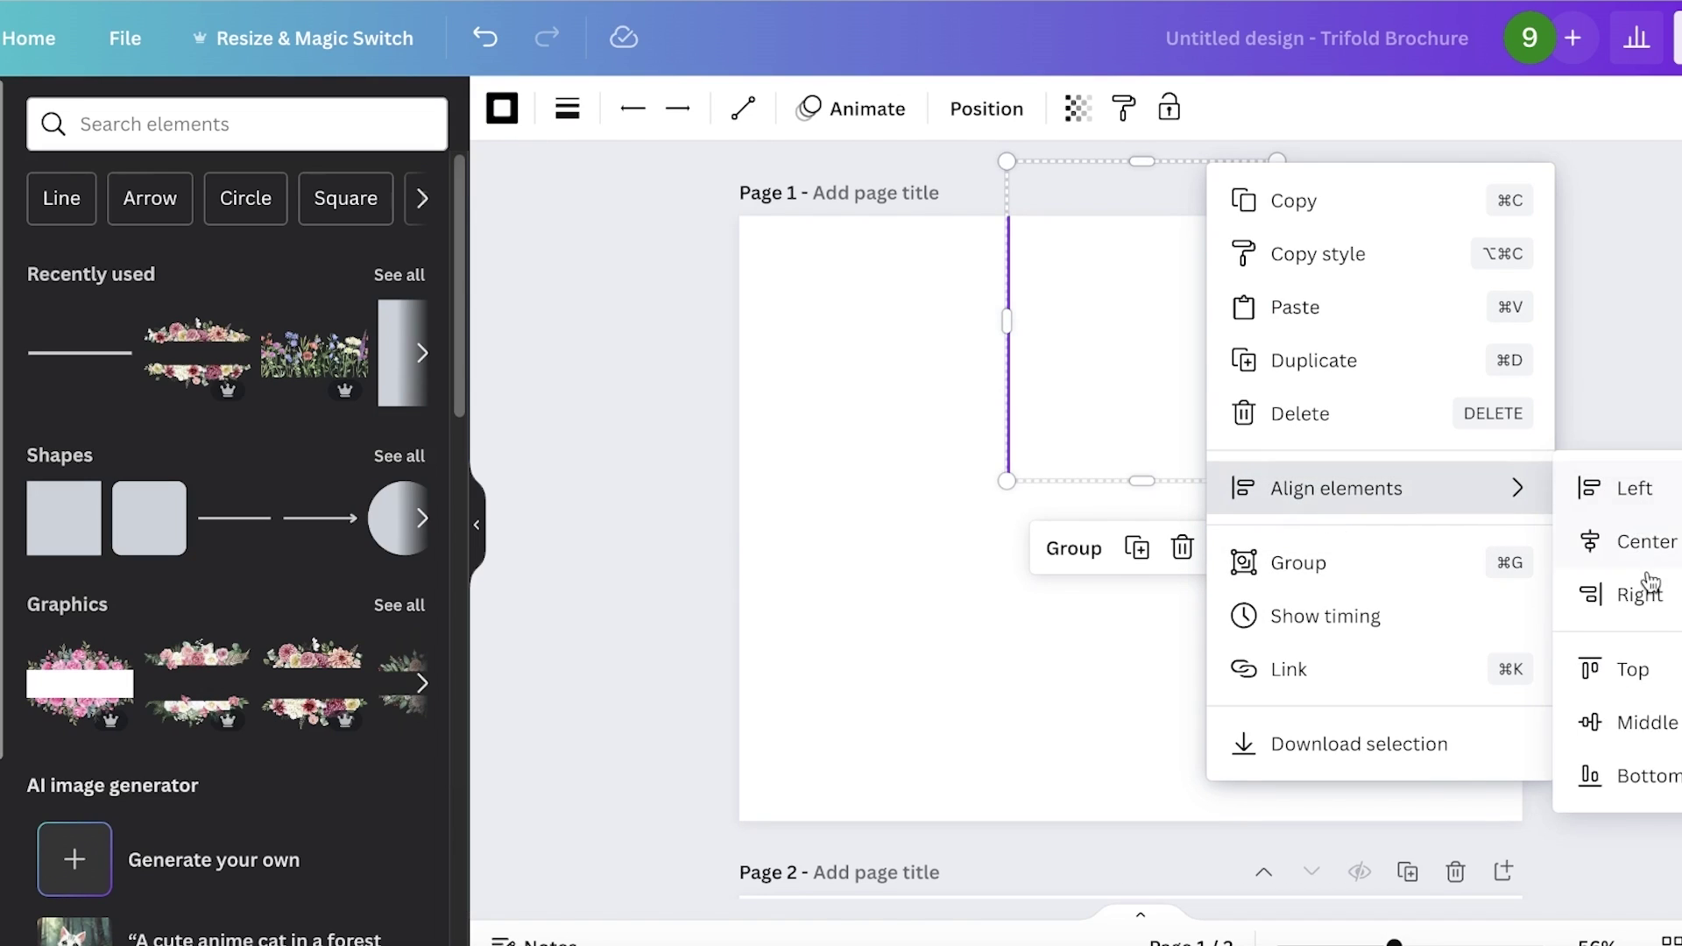
{"action": "left_click", "coordinate": [1641, 724]}
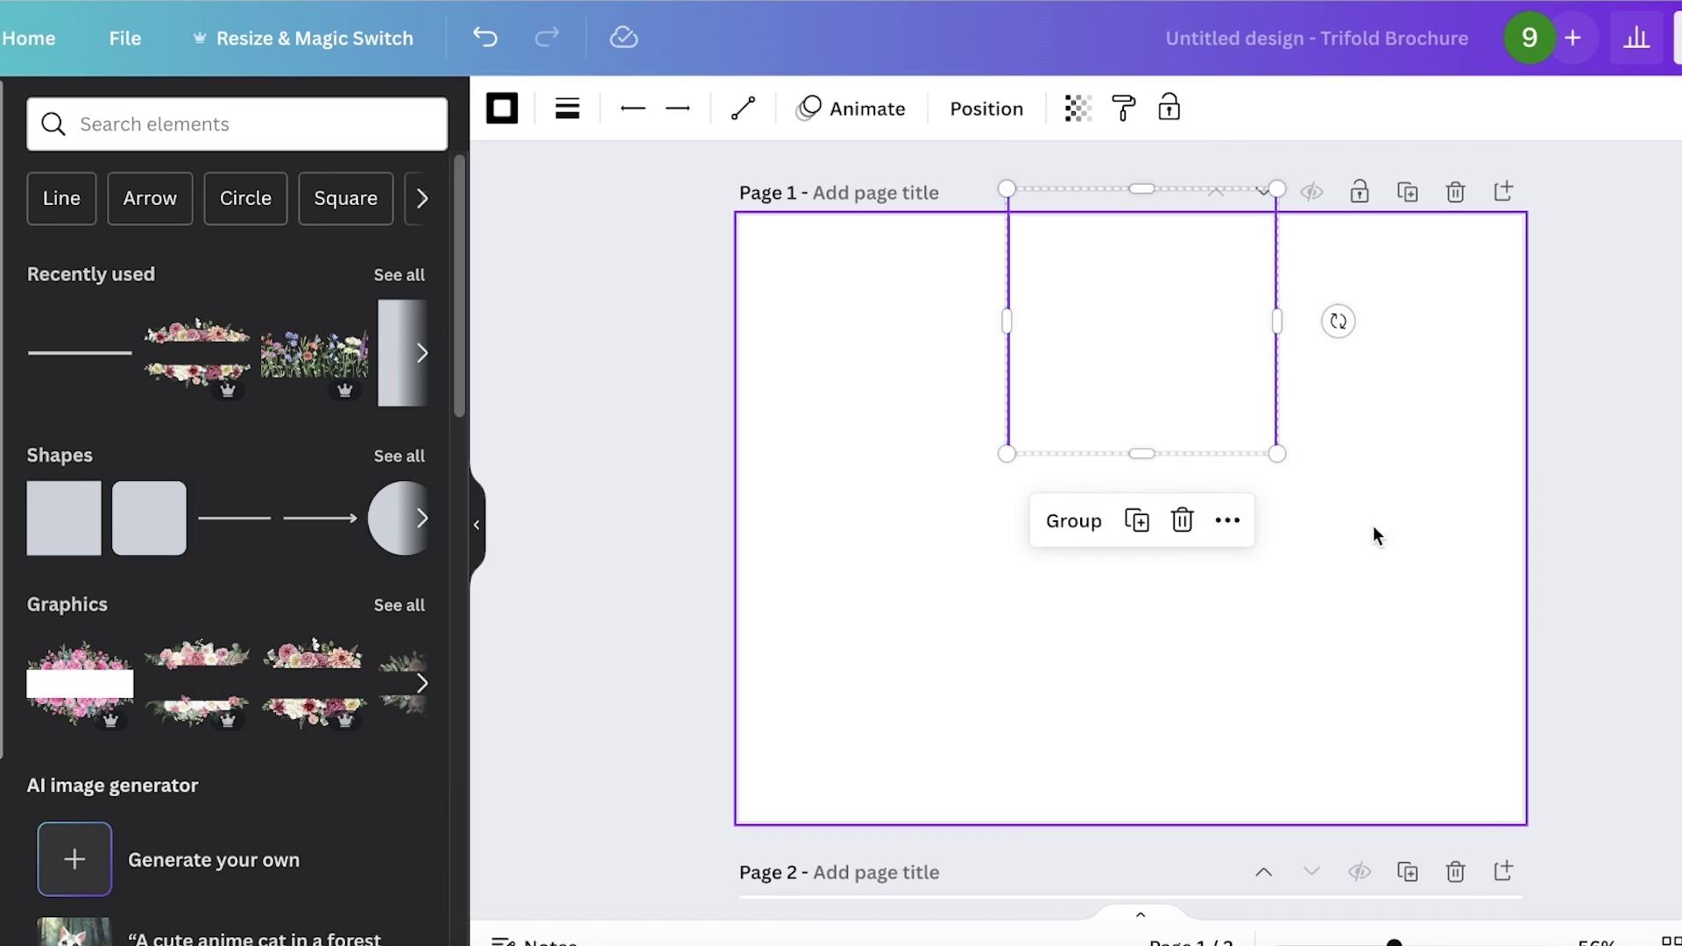
{"action": "left_click", "coordinate": [1382, 447]}
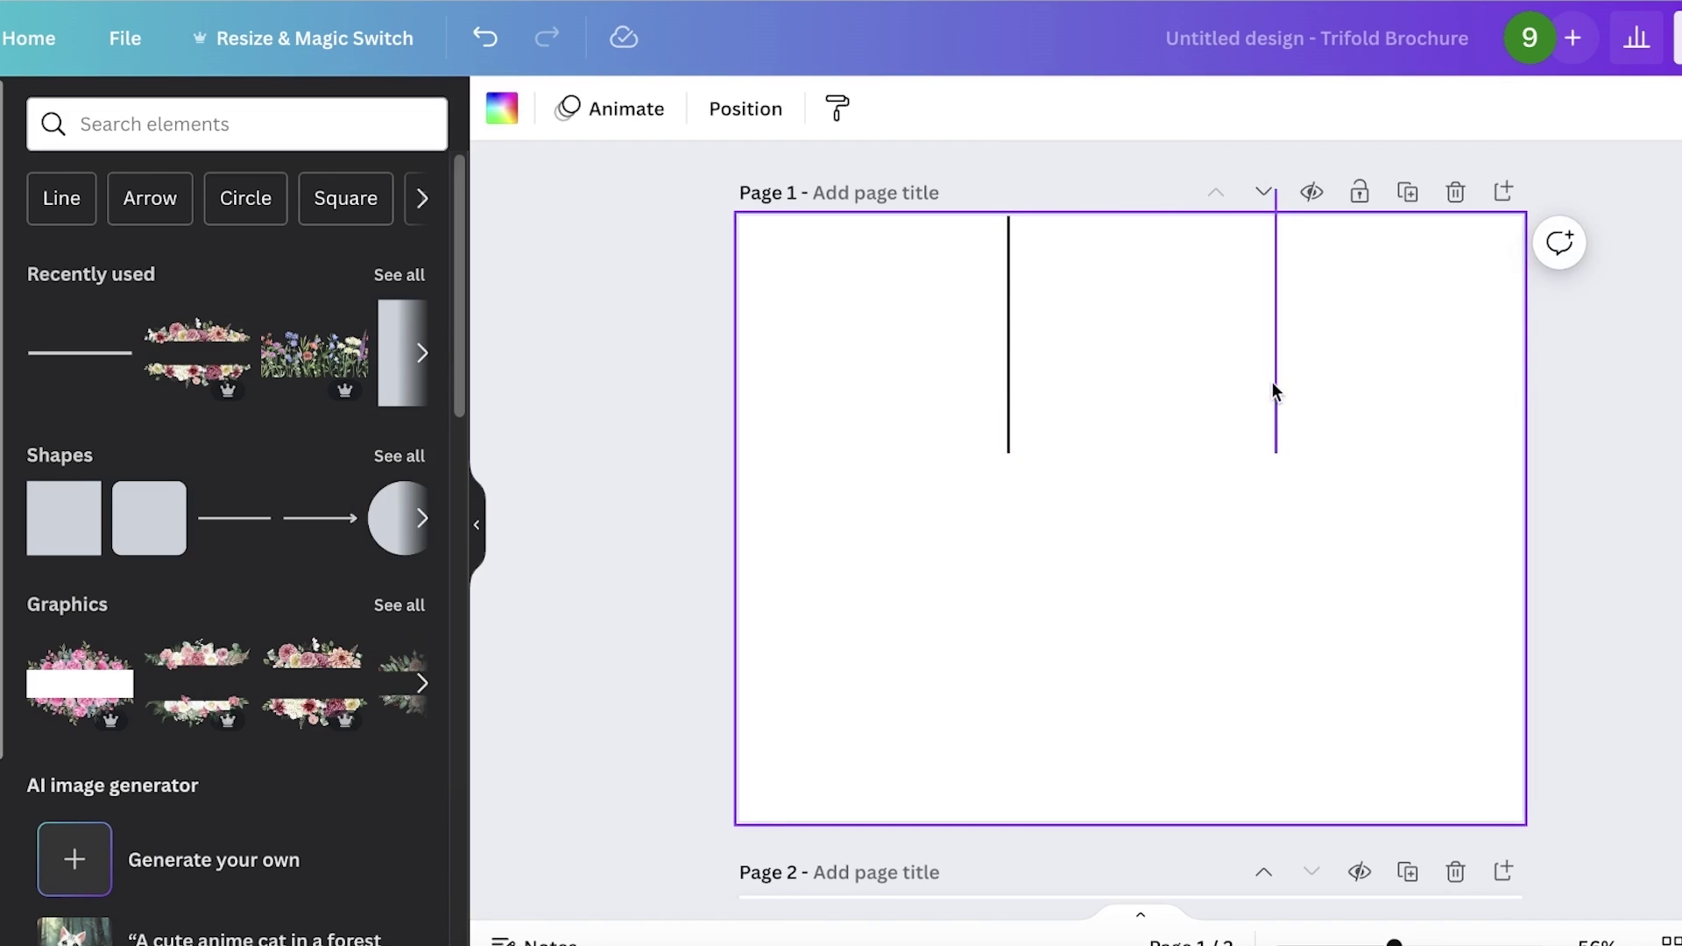
- Shift the right fold line left and back until the panels divide evenly
{"action": "key", "text": "super+a"}
{"action": "left_click", "coordinate": [1227, 519]}
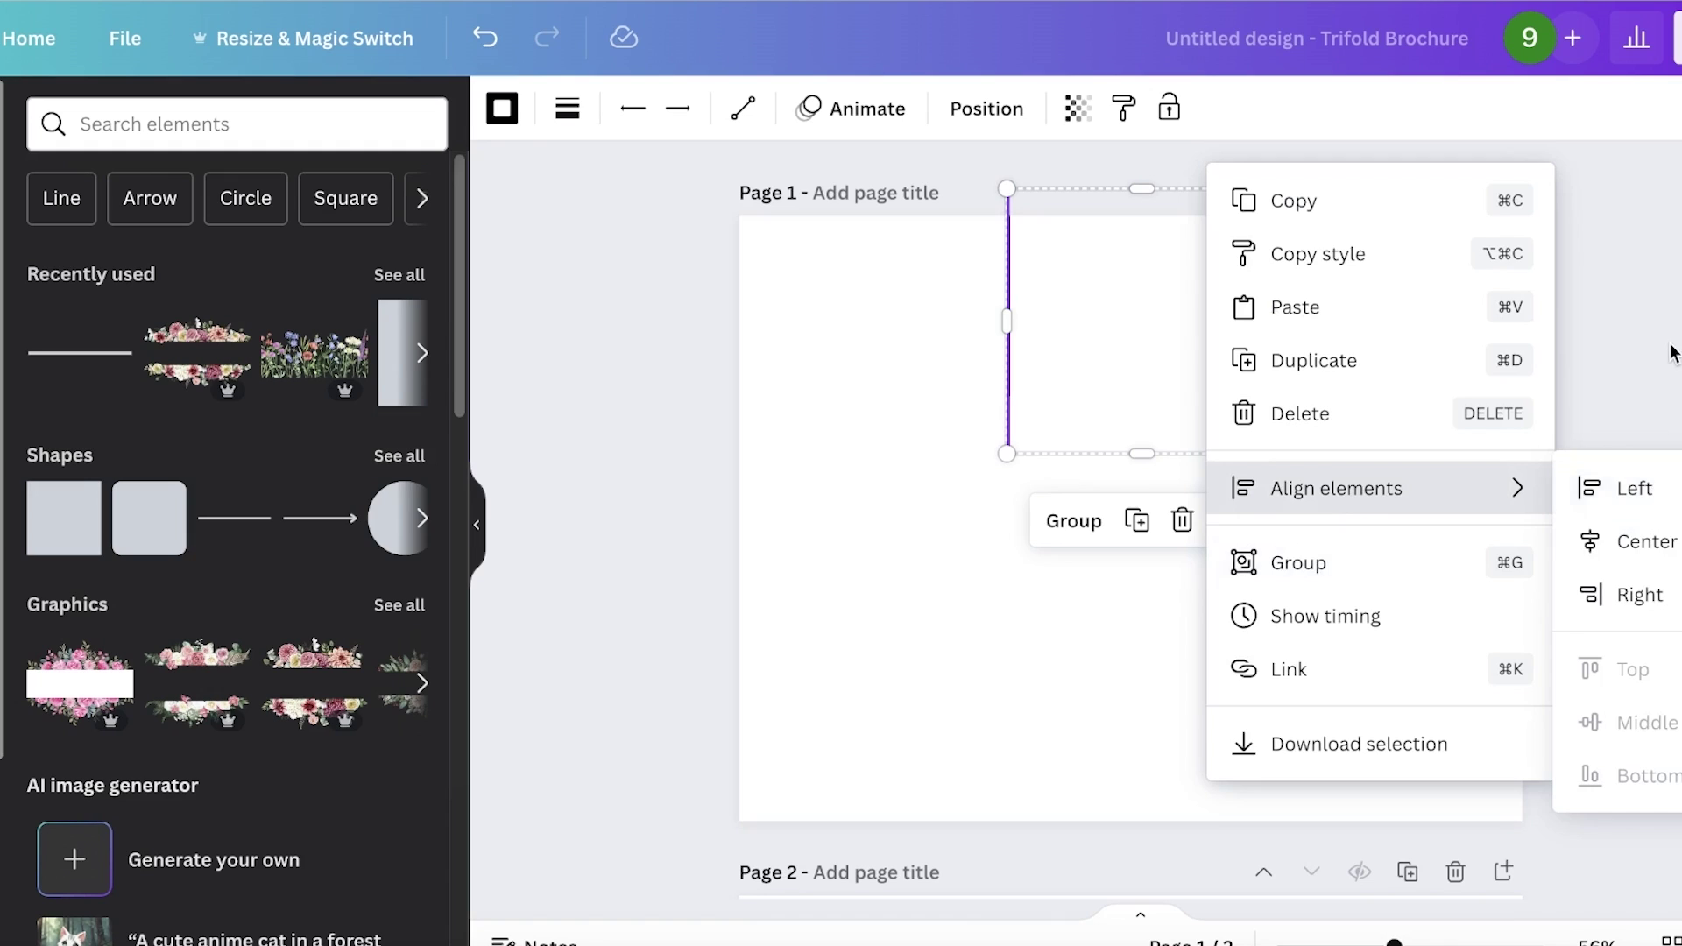
{"action": "left_click", "coordinate": [1473, 436]}
{"action": "left_click_drag", "start_coordinate": [1281, 375], "coordinate": [1218, 365]}
{"action": "key", "text": "super+a"}
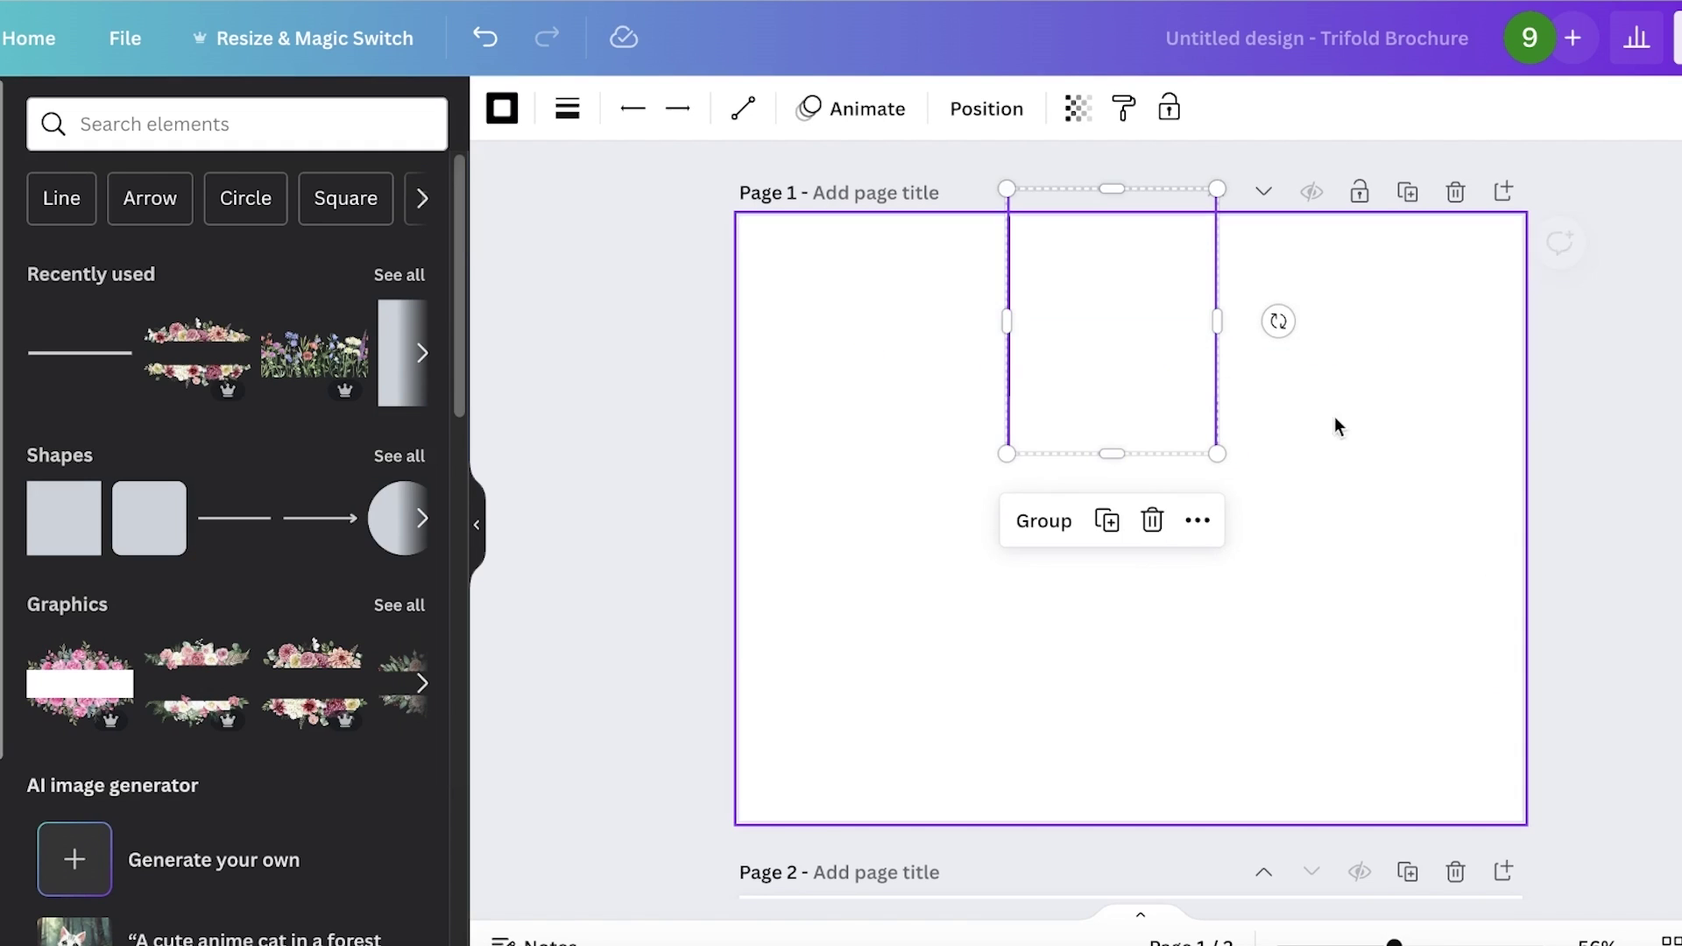
{"action": "left_click", "coordinate": [1200, 523]}
{"action": "key", "text": "Escape"}
{"action": "left_click", "coordinate": [1411, 372]}
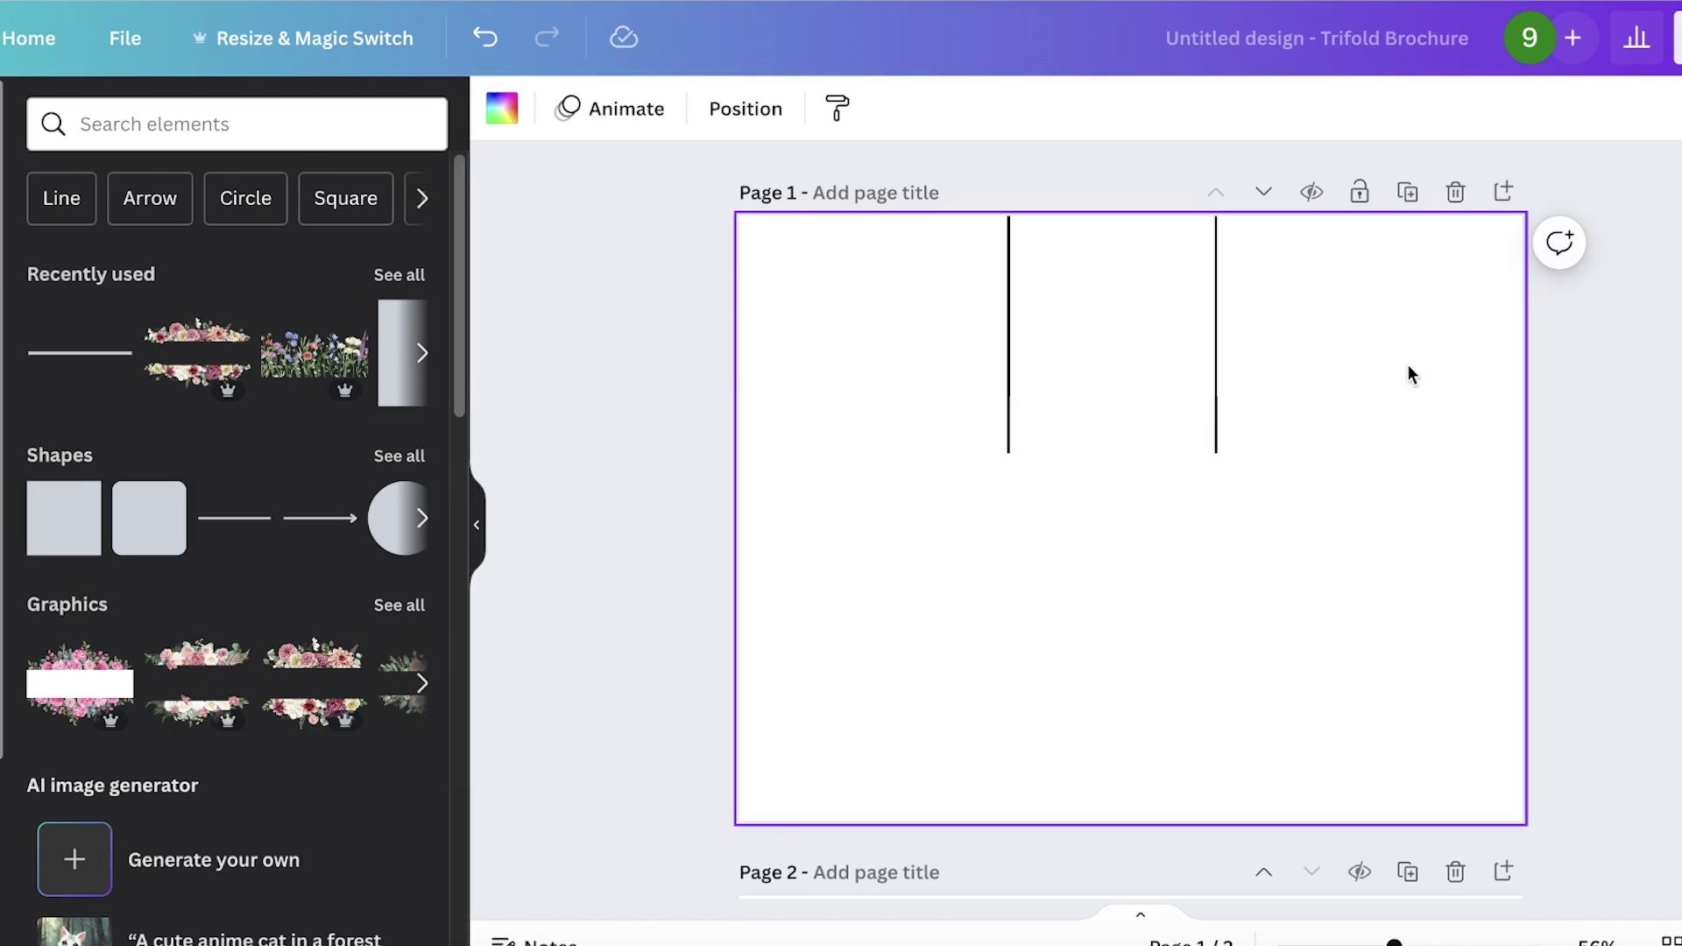
{"action": "left_click_drag", "start_coordinate": [1214, 366], "coordinate": [1267, 358]}
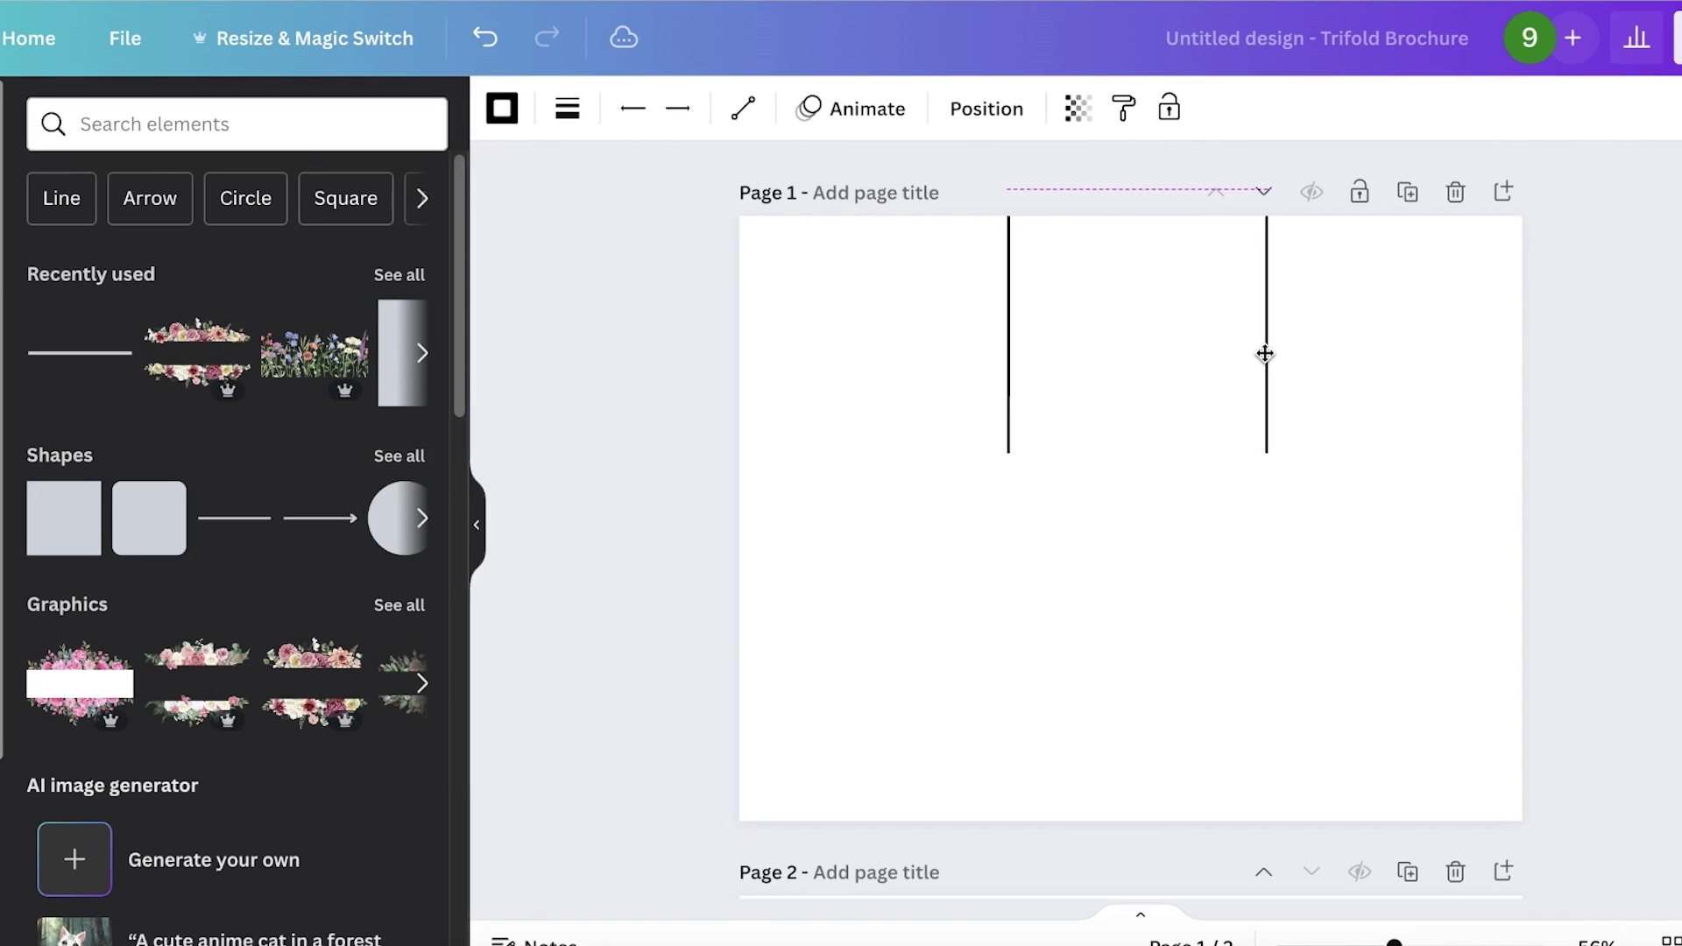
{"action": "left_click", "coordinate": [1363, 432]}
{"action": "left_click", "coordinate": [1625, 408]}
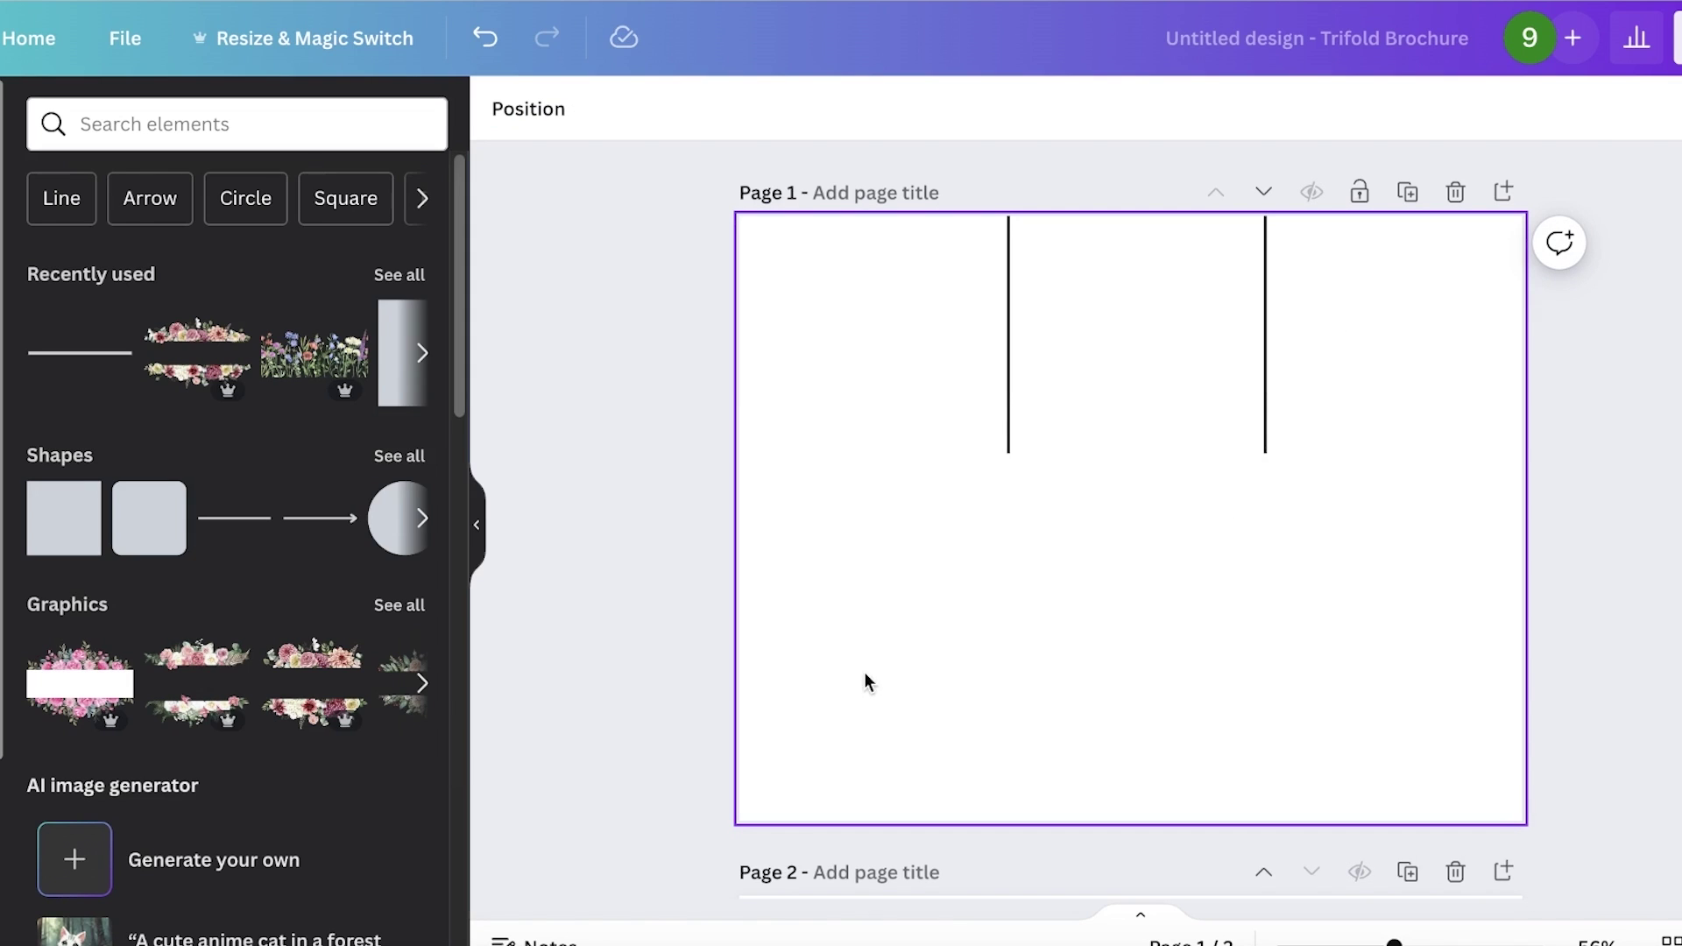
- Delete the empty second page and settle the right fold line in its final spot
{"action": "scroll", "coordinate": [1272, 394], "scroll_direction": "down", "scroll_amount": 3}
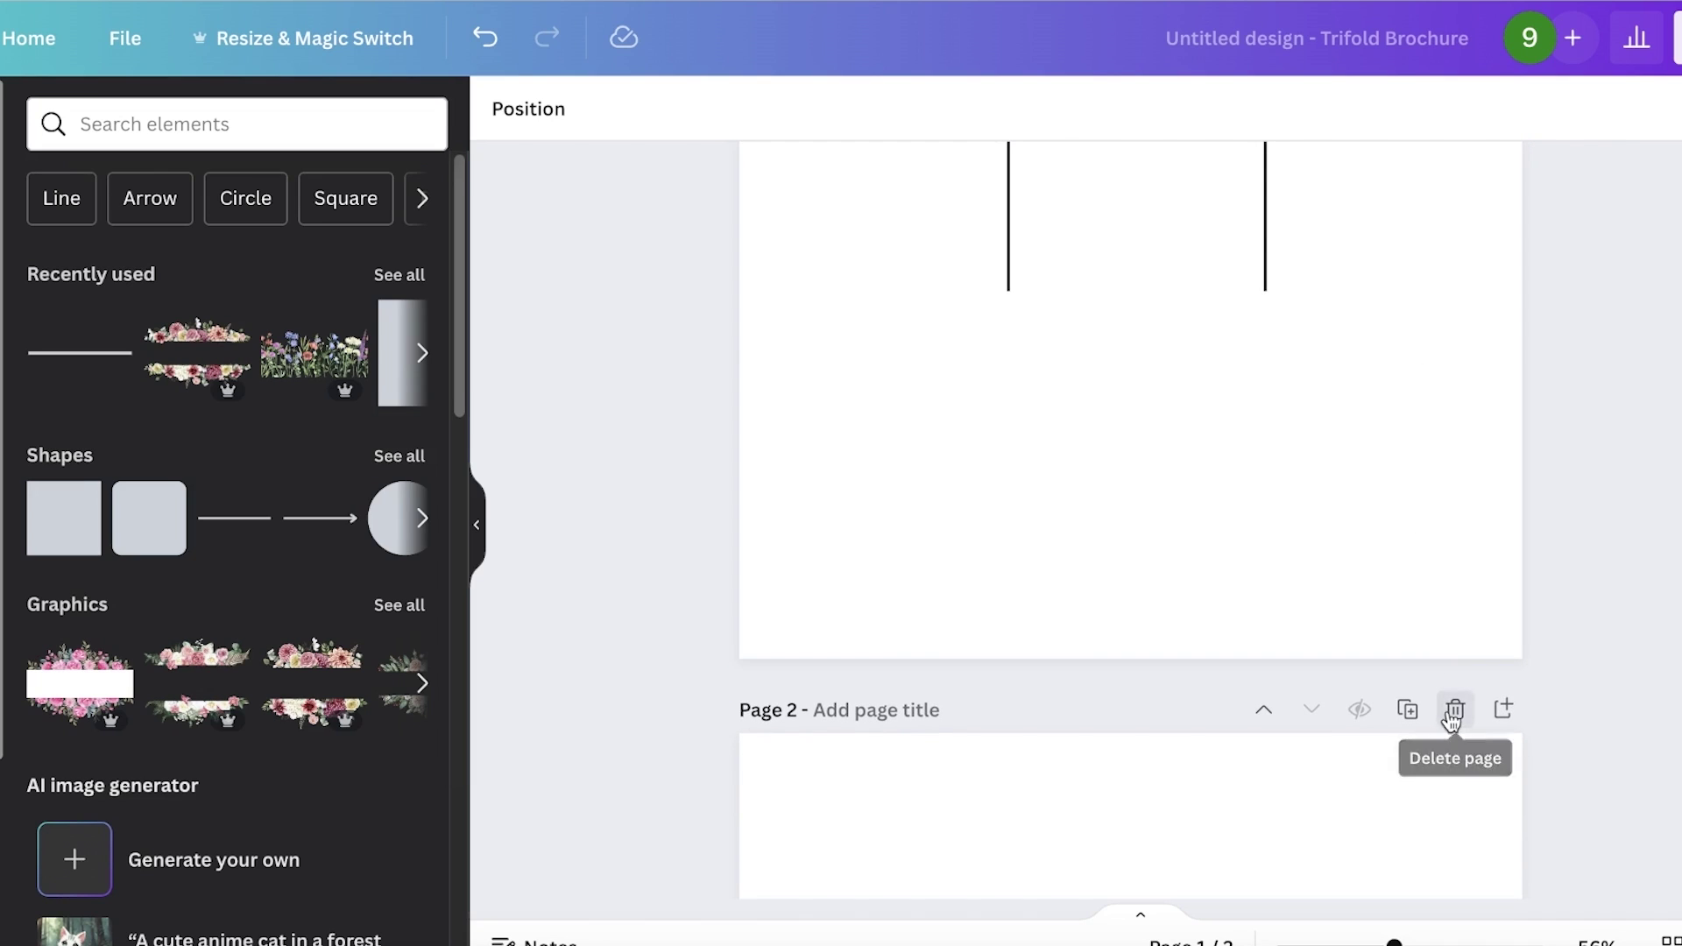
{"action": "left_click", "coordinate": [1453, 712]}
{"action": "left_click_drag", "start_coordinate": [1265, 435], "coordinate": [1283, 399]}
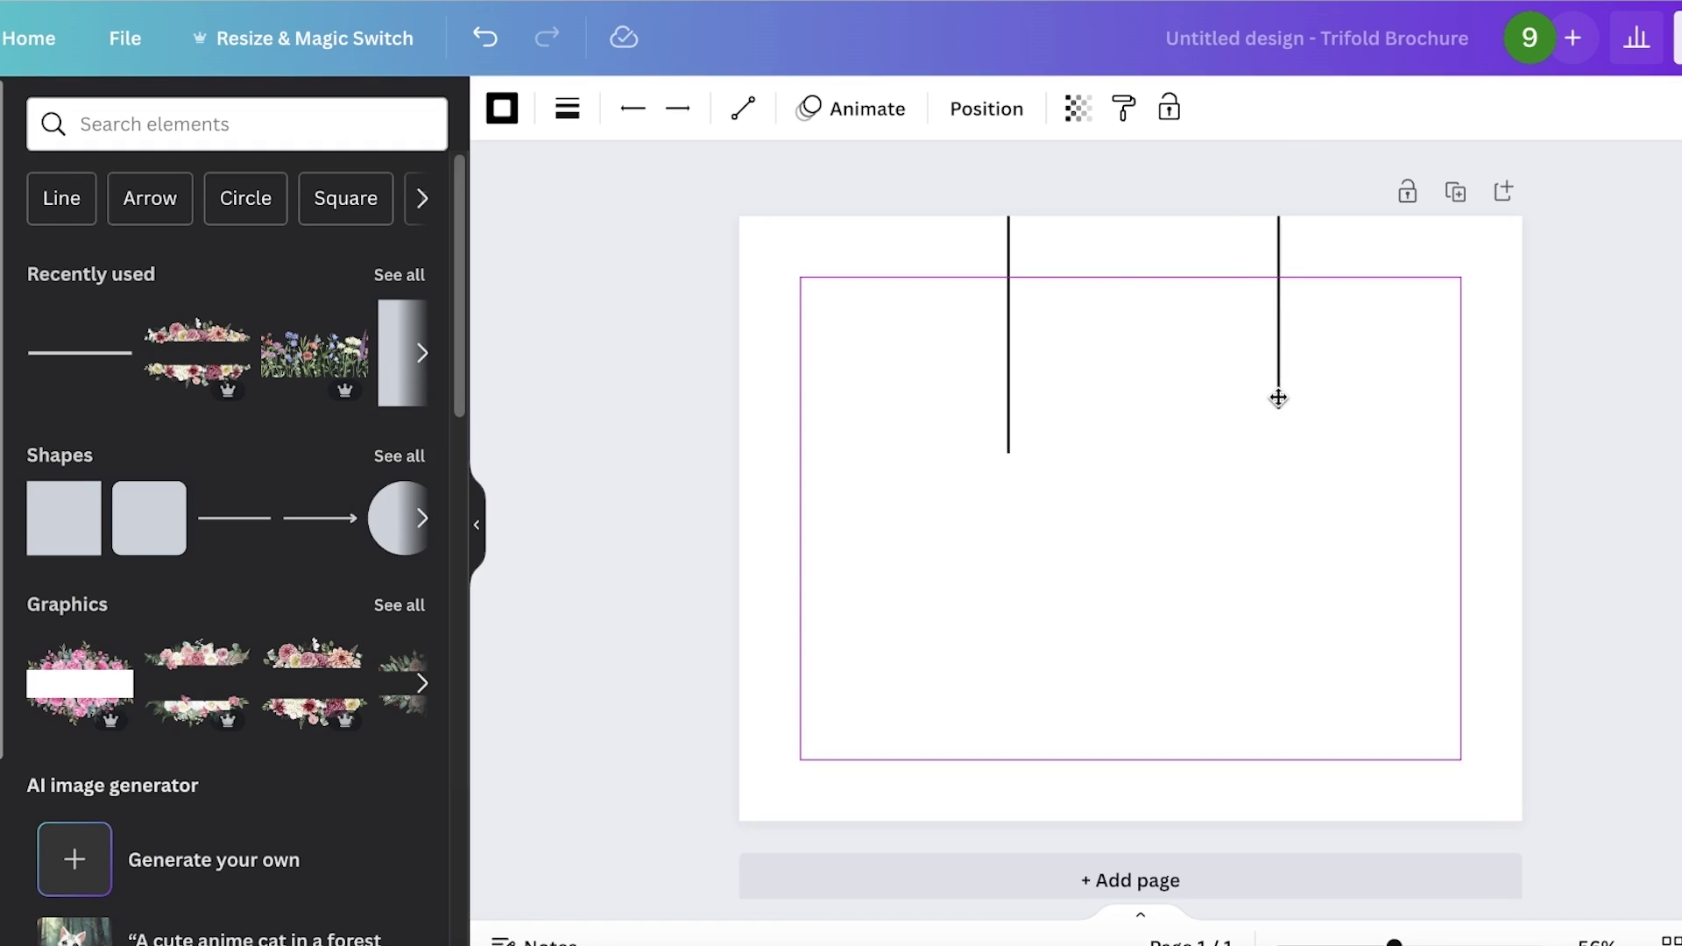
{"action": "left_click_drag", "start_coordinate": [1279, 399], "coordinate": [1278, 399]}
{"action": "left_click", "coordinate": [1343, 405]}
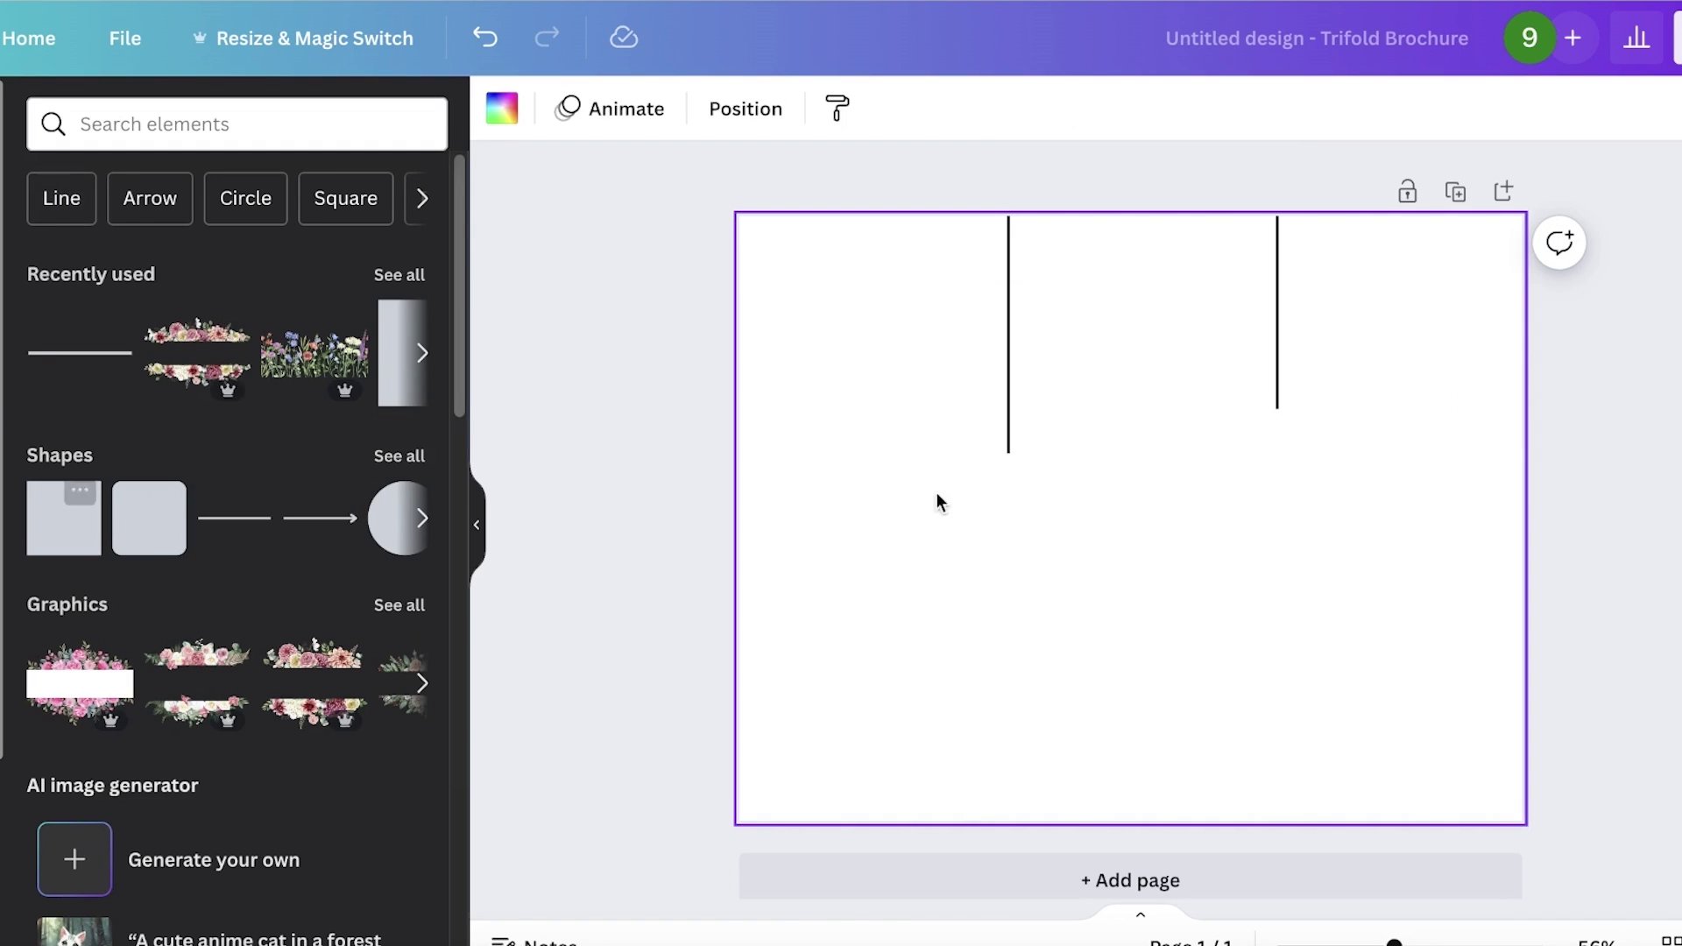
- Add three small temporary squares and space them evenly within the three panels
{"action": "left_click", "coordinate": [87, 534]}
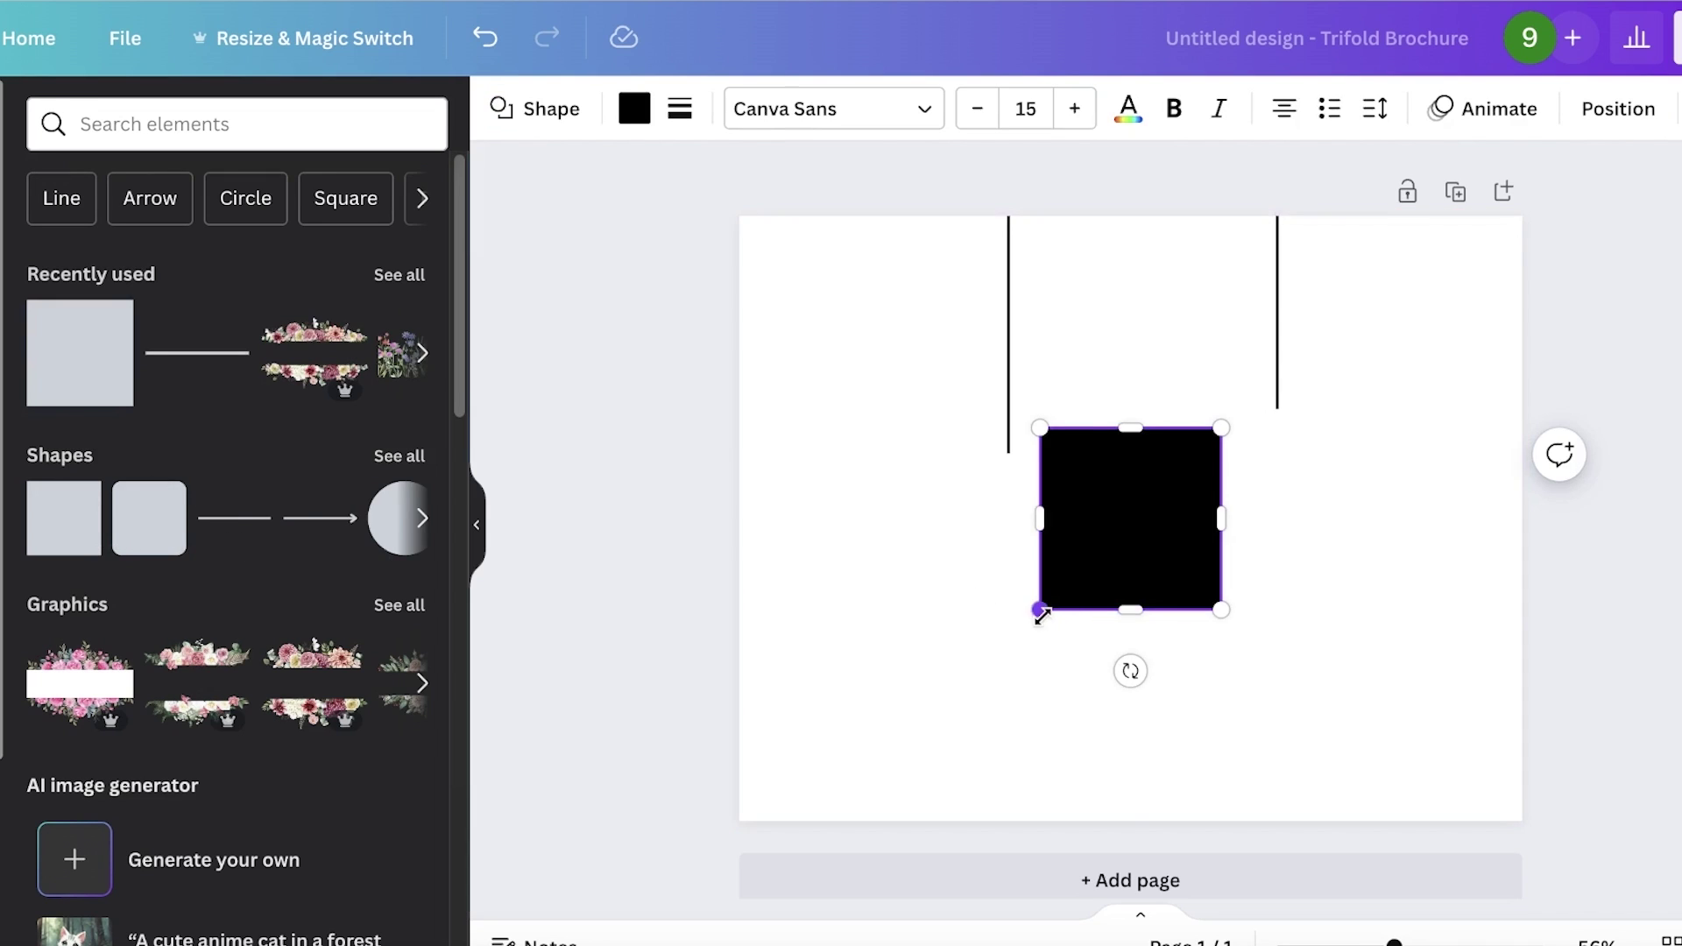
{"action": "left_click_drag", "start_coordinate": [1040, 613], "coordinate": [1389, 329]}
{"action": "left_click", "coordinate": [1333, 488]}
{"action": "key", "text": "ctrl+d"}
{"action": "key", "text": "ctrl+d"}
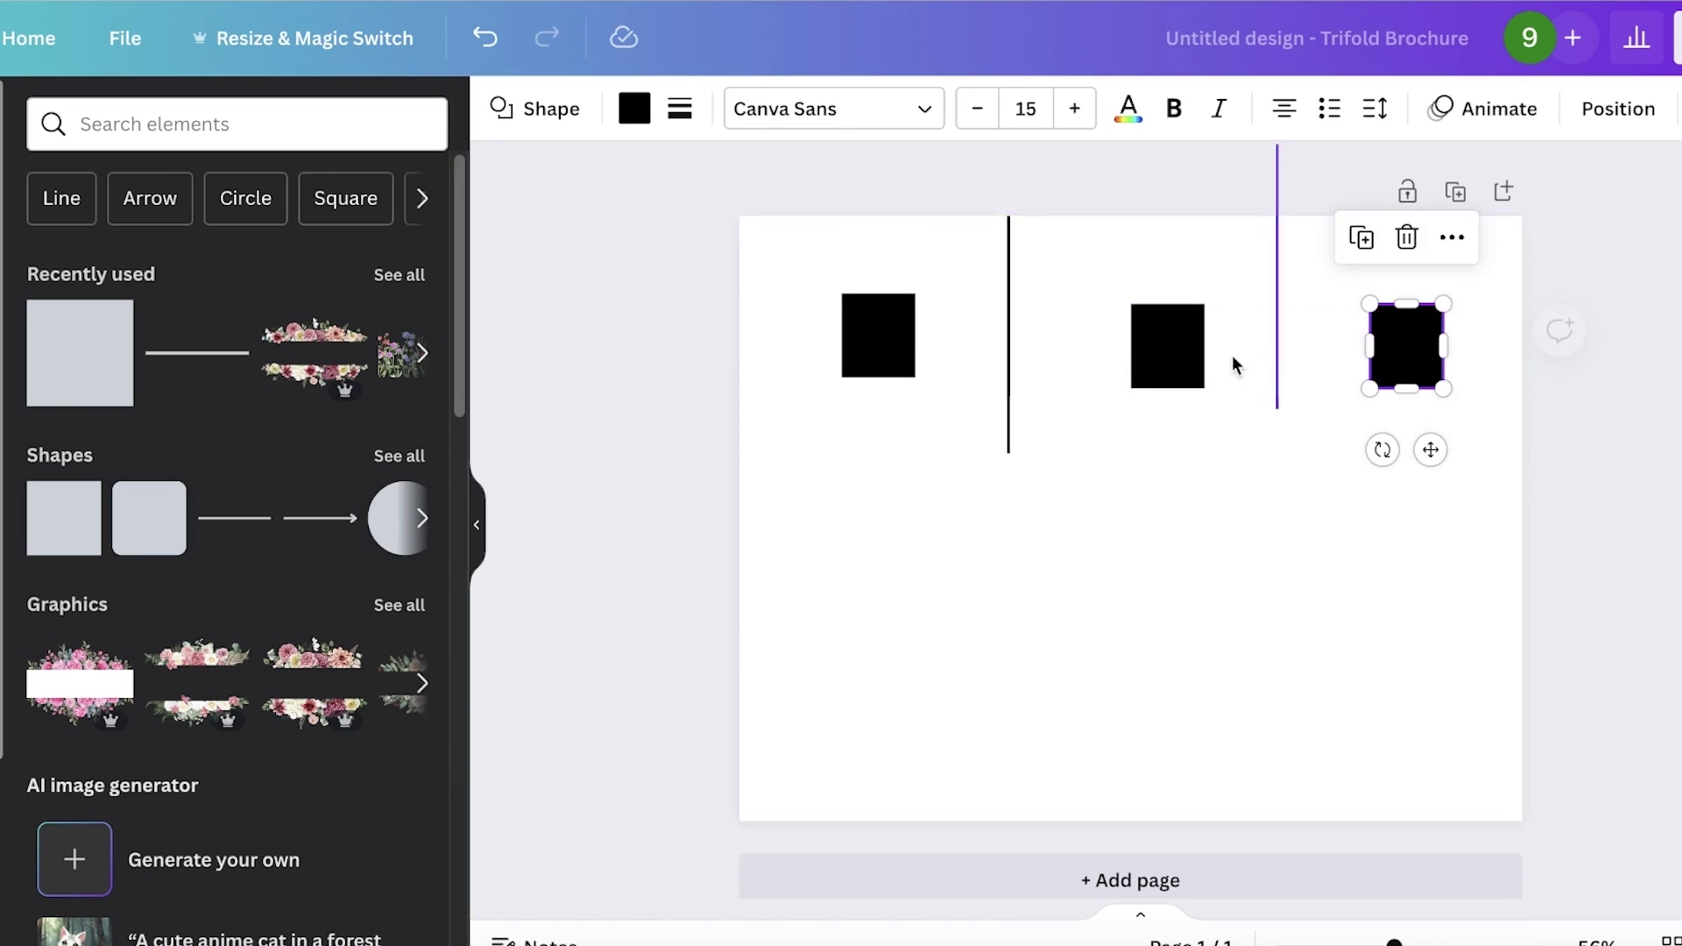
{"action": "left_click", "coordinate": [1147, 346]}
{"action": "left_click_drag", "start_coordinate": [1147, 346], "coordinate": [1108, 351]}
{"action": "left_click", "coordinate": [1391, 362]}
{"action": "left_click_drag", "start_coordinate": [1391, 362], "coordinate": [1383, 363]}
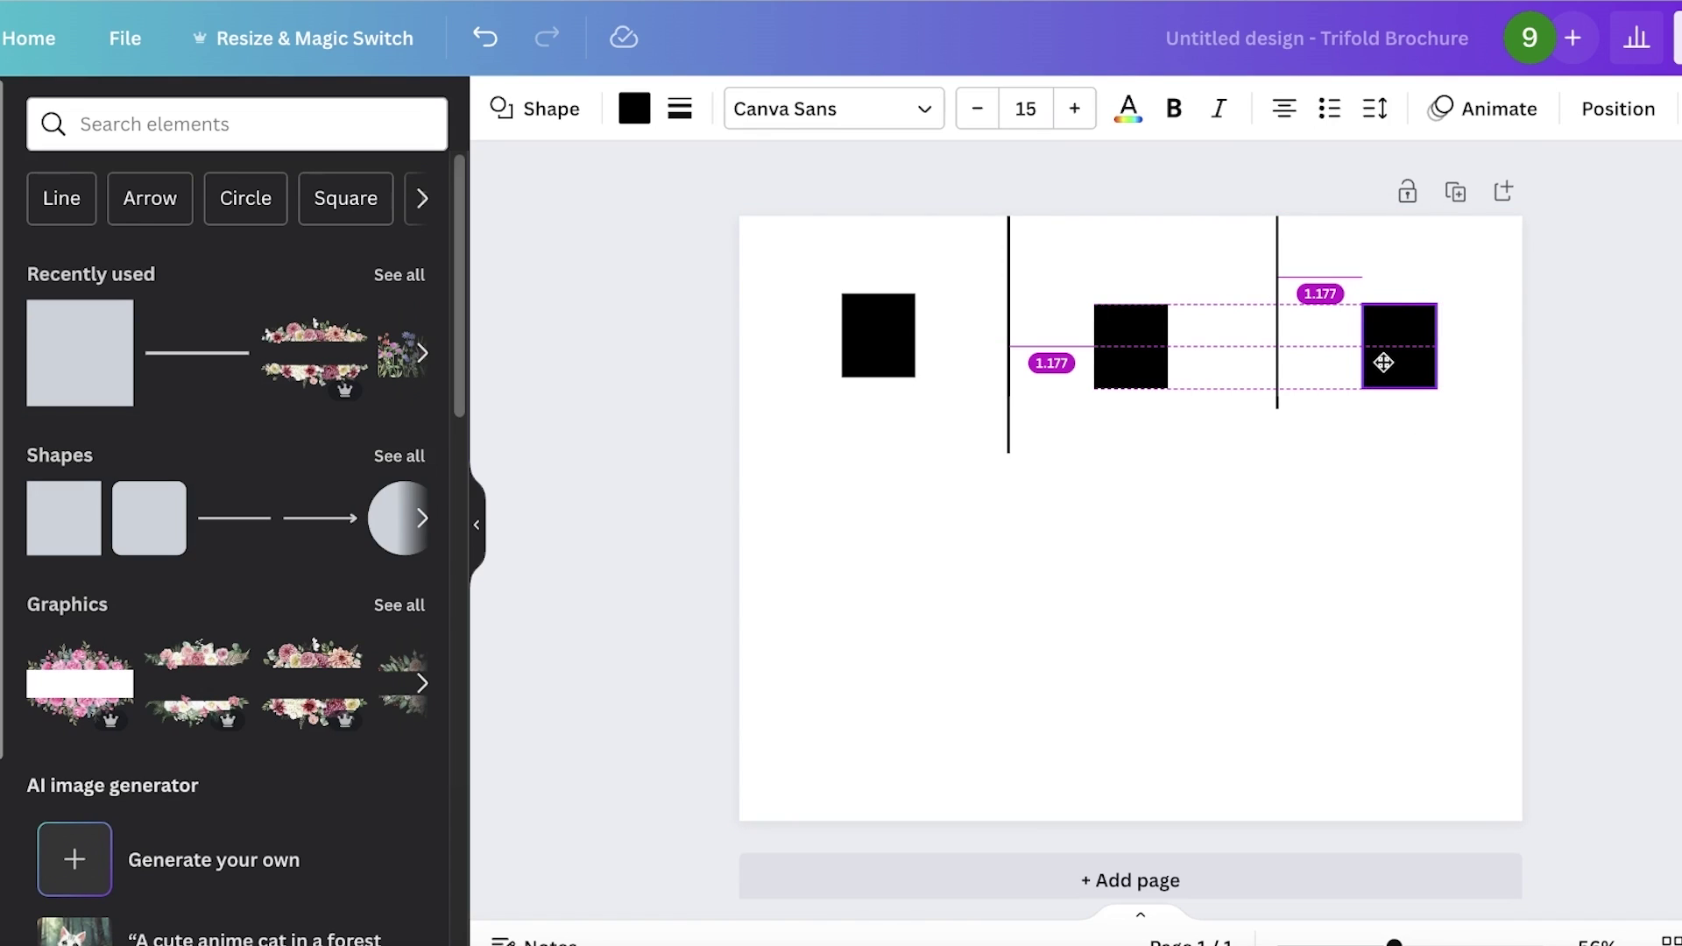
{"action": "left_click_drag", "start_coordinate": [1383, 363], "coordinate": [1383, 363]}
{"action": "left_click_drag", "start_coordinate": [865, 344], "coordinate": [876, 347]}
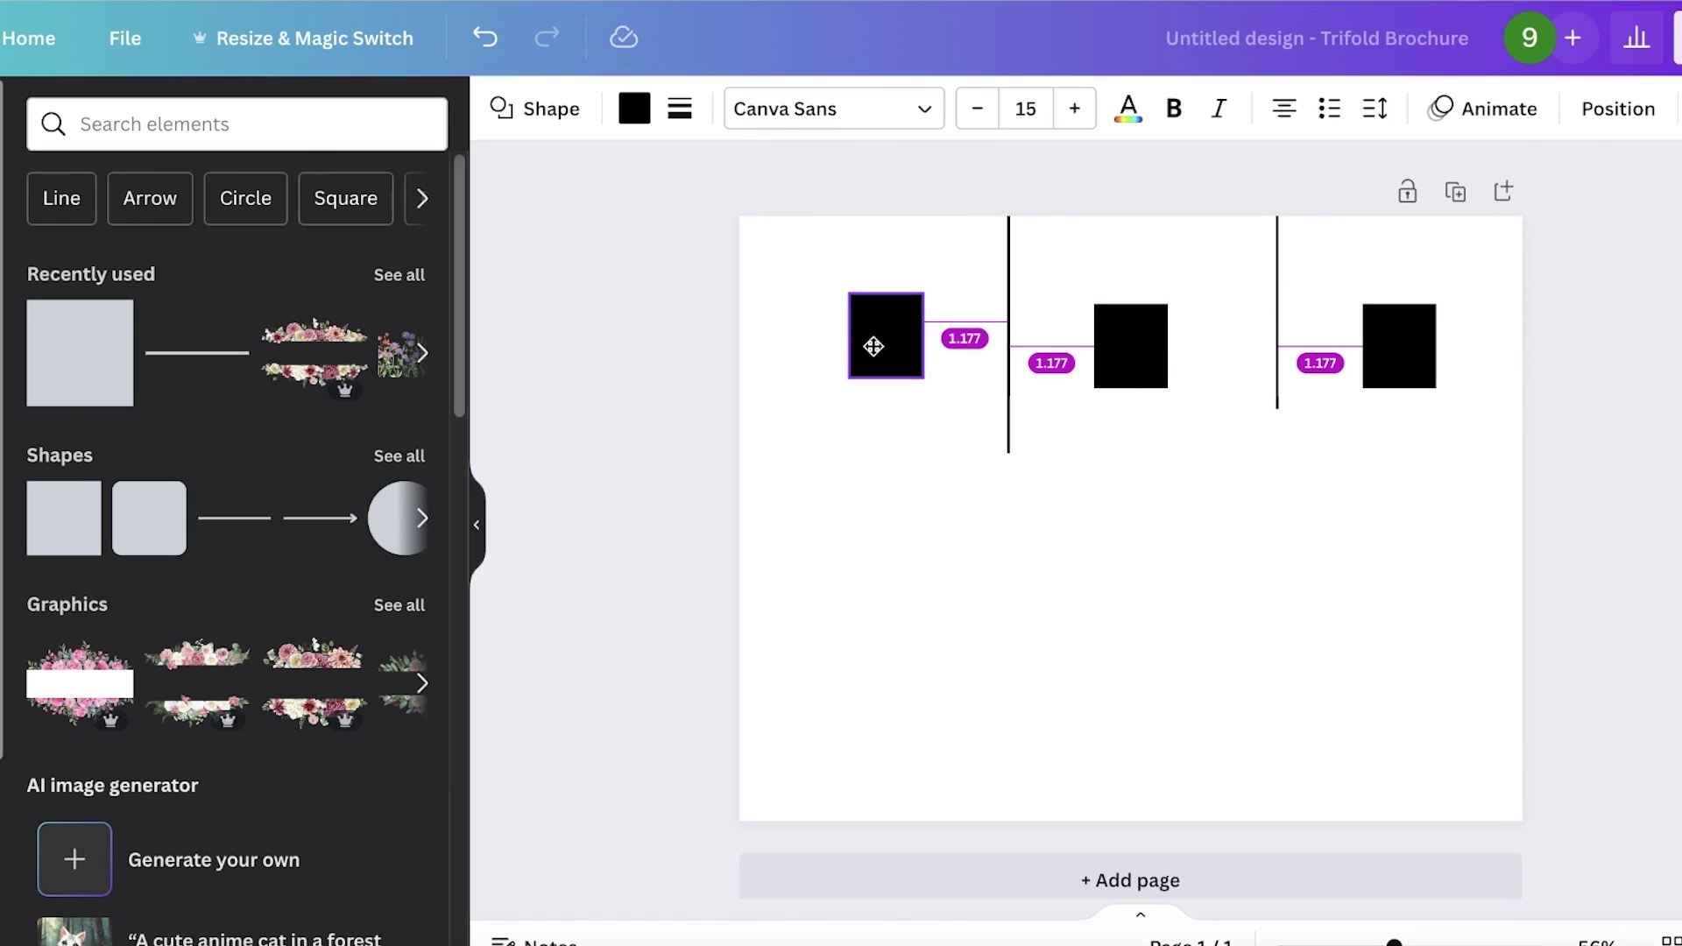
{"action": "left_click_drag", "start_coordinate": [874, 346], "coordinate": [872, 344]}
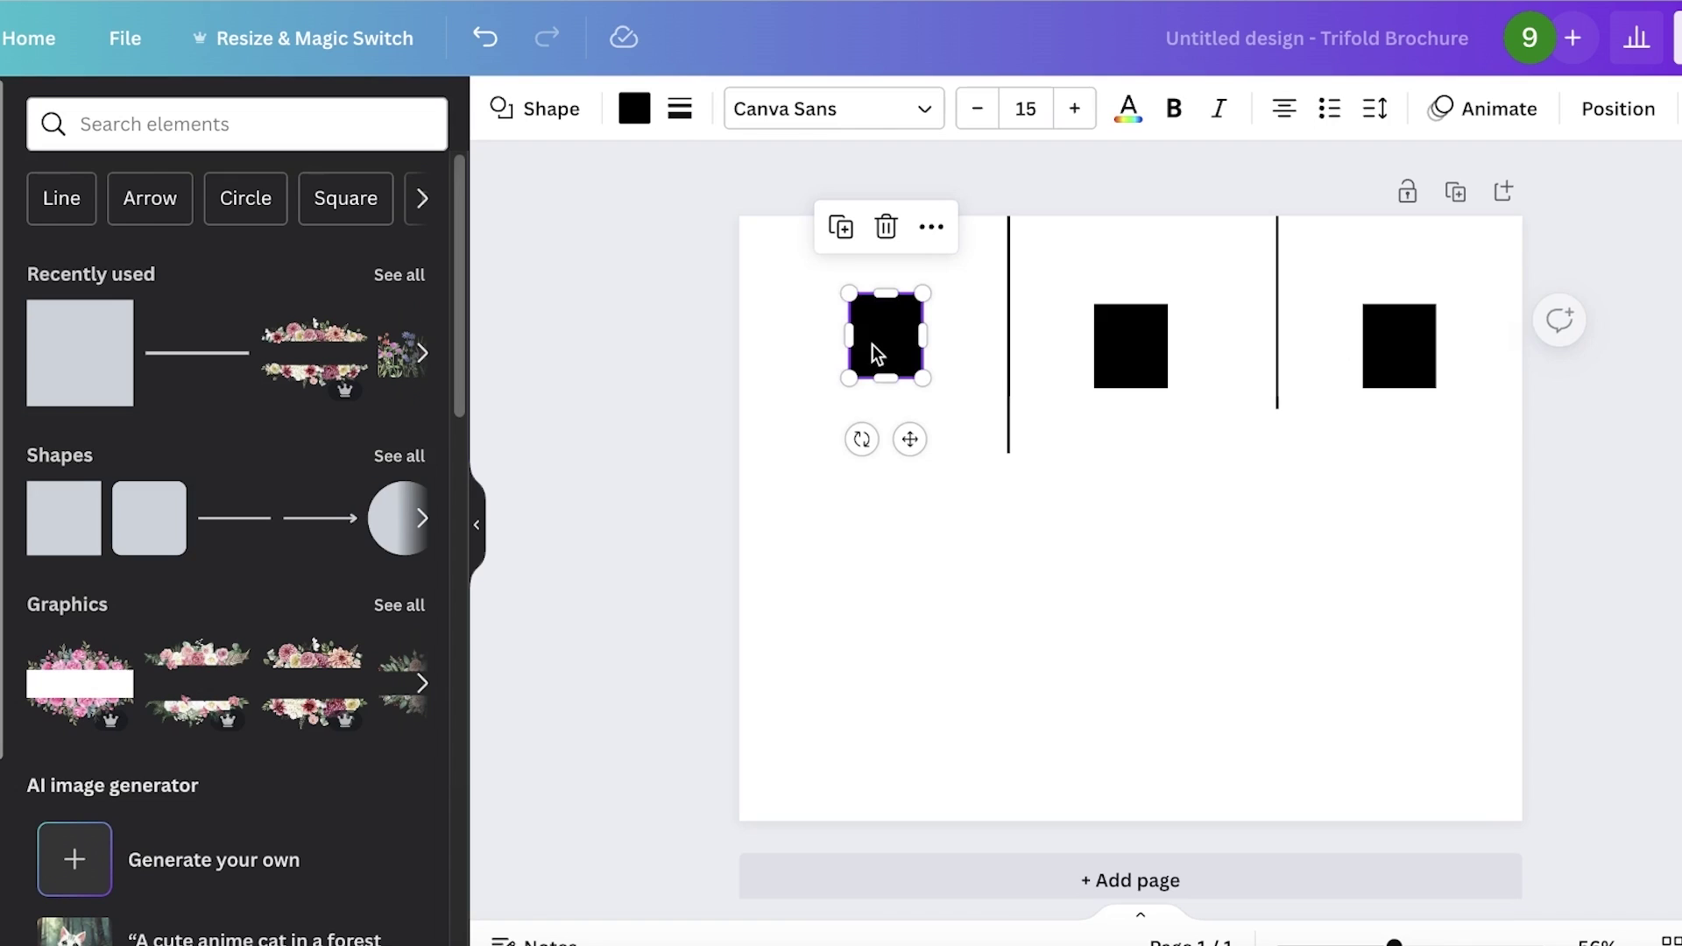
- Delete the three spacing squares and duplicate page 1 with its fold lines
{"action": "left_click", "coordinate": [1398, 343]}
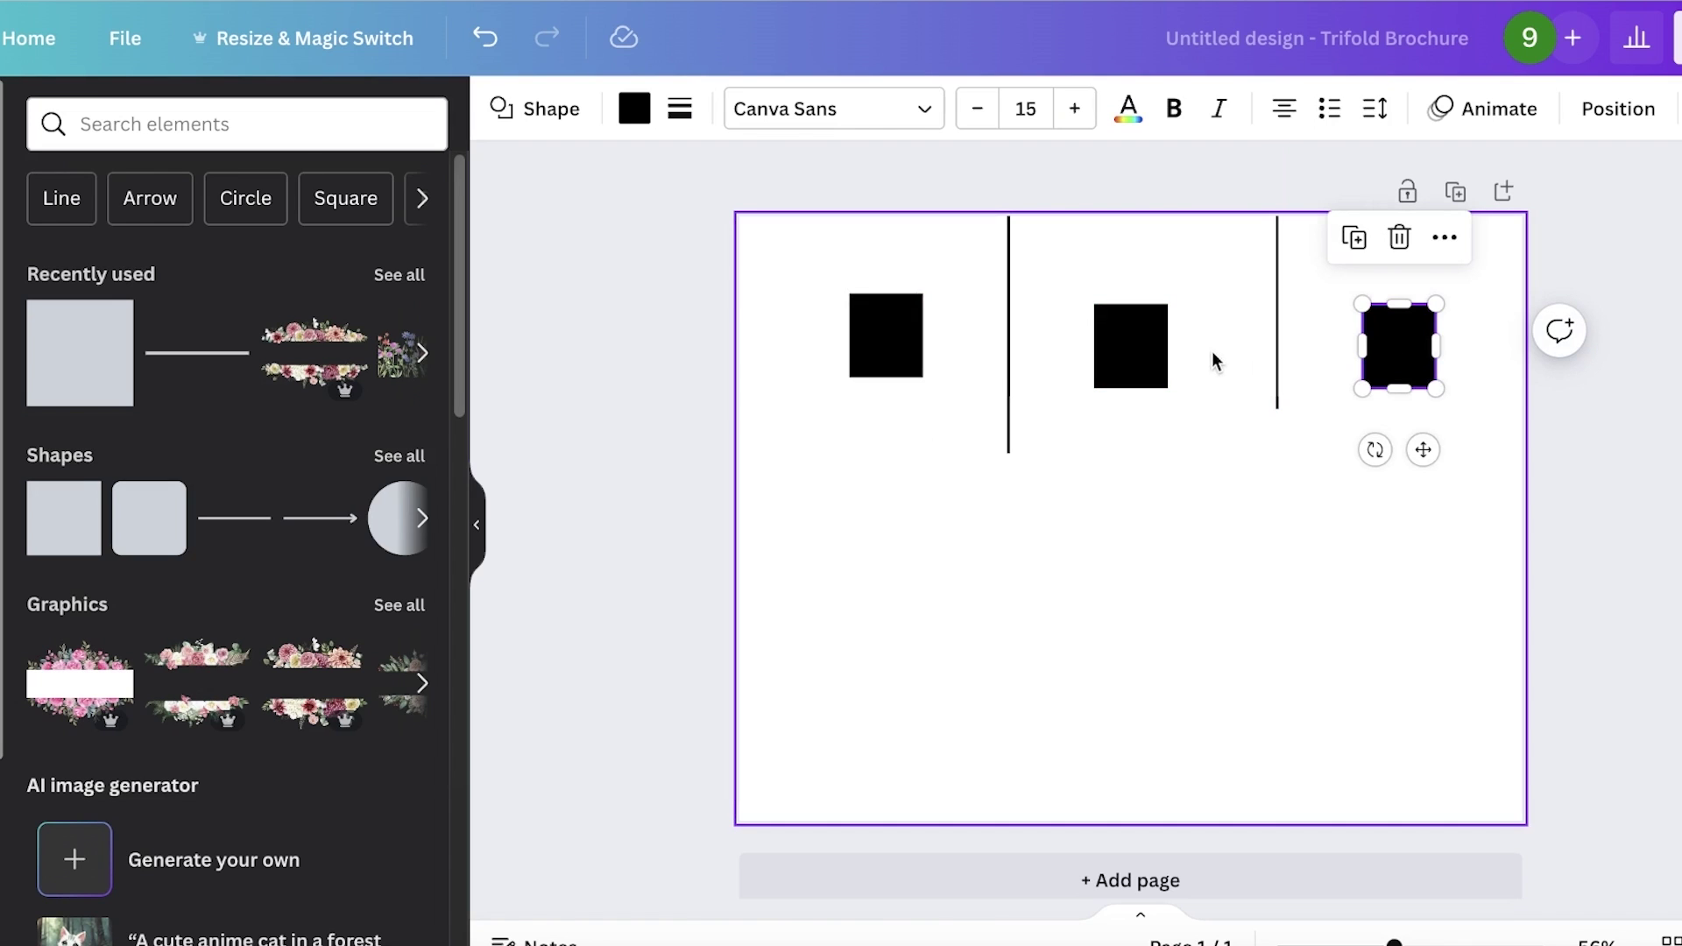
{"action": "key", "text": "Delete"}
{"action": "left_click", "coordinate": [1105, 357]}
{"action": "key", "text": "Delete"}
{"action": "left_click", "coordinate": [911, 354]}
{"action": "key", "text": "Delete"}
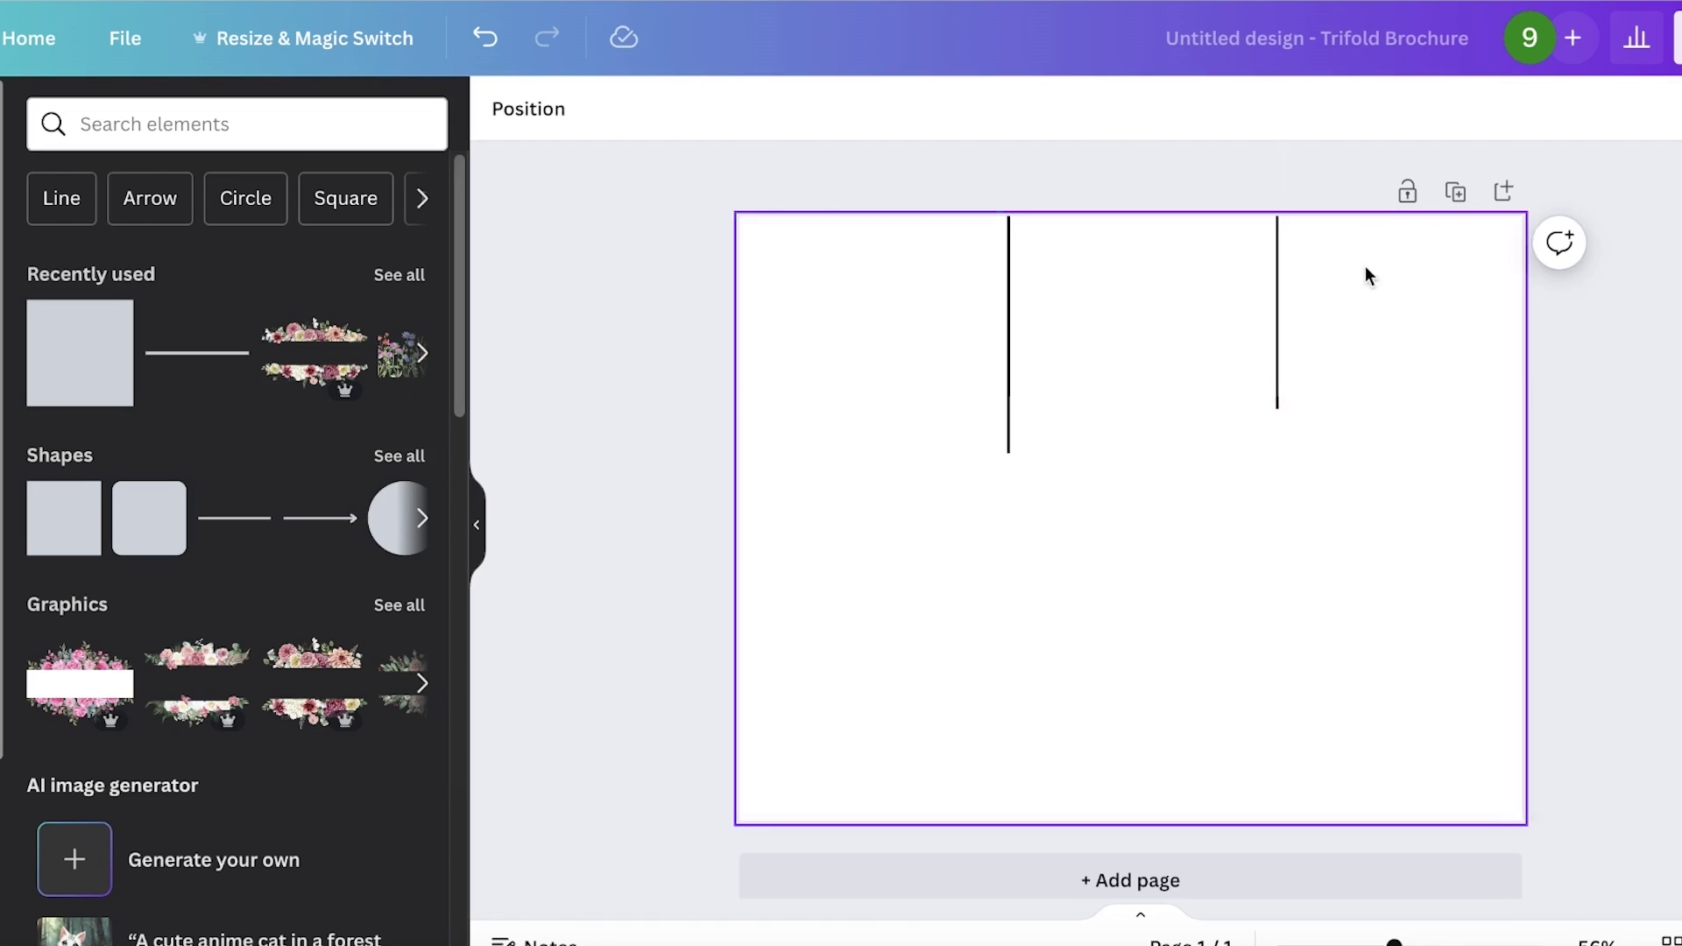
{"action": "left_click", "coordinate": [1455, 192]}
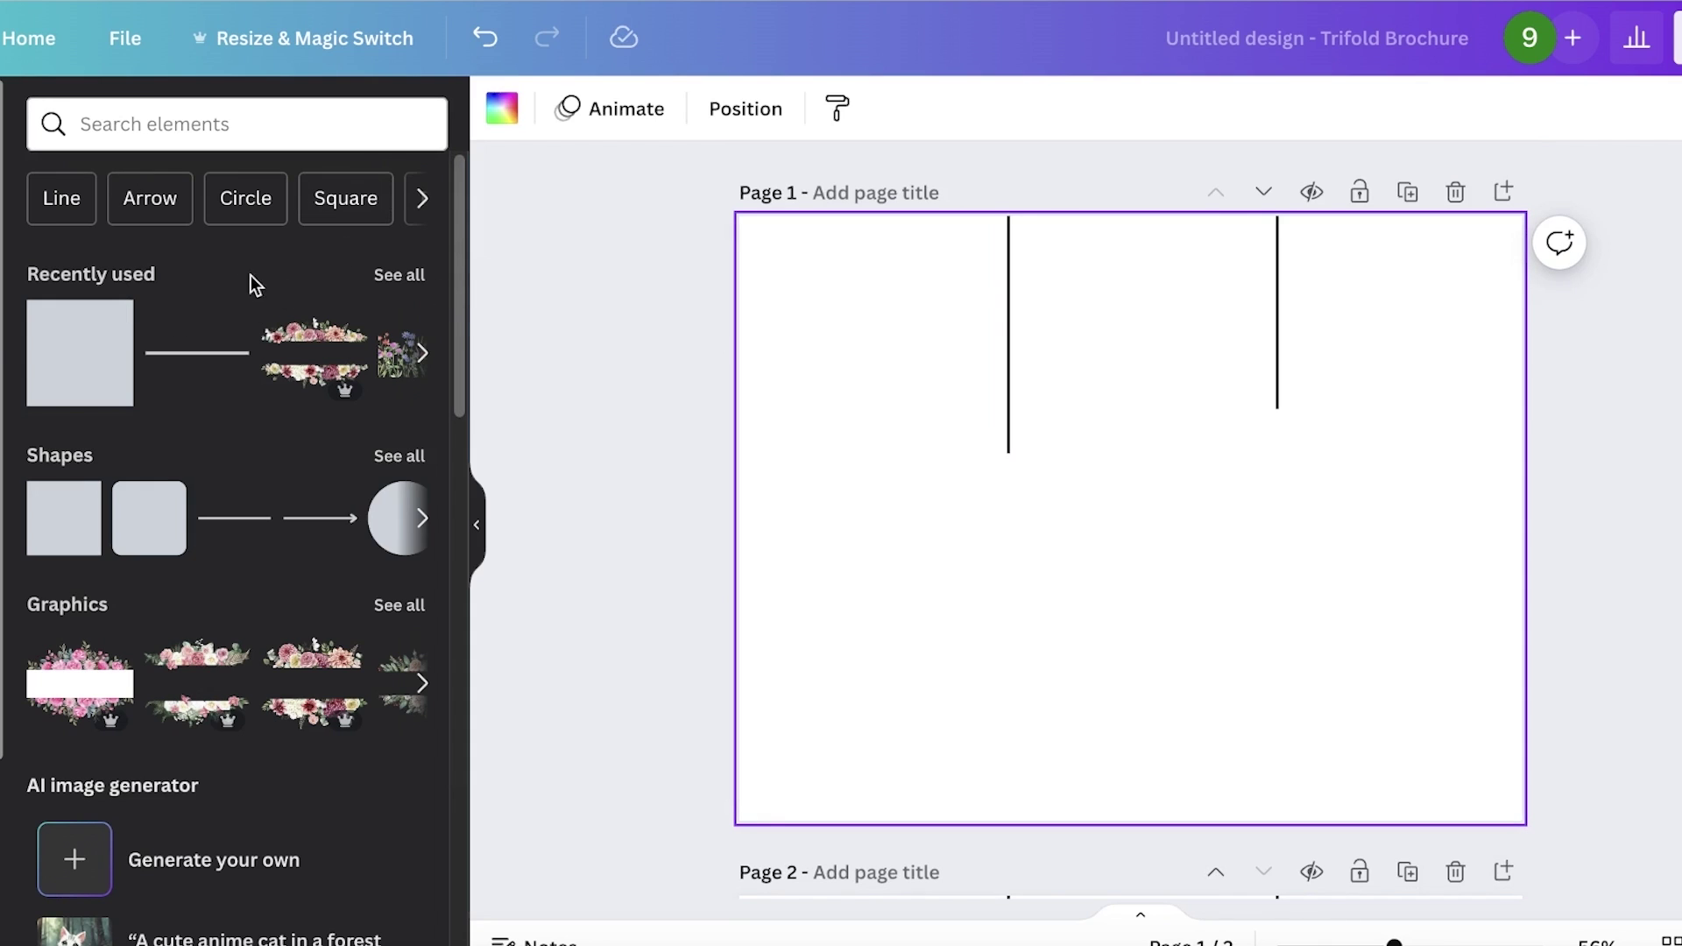
- Set page 1's background to greige #E1DCD1 with the custom colour picker and add a black square
{"action": "left_click", "coordinate": [502, 108]}
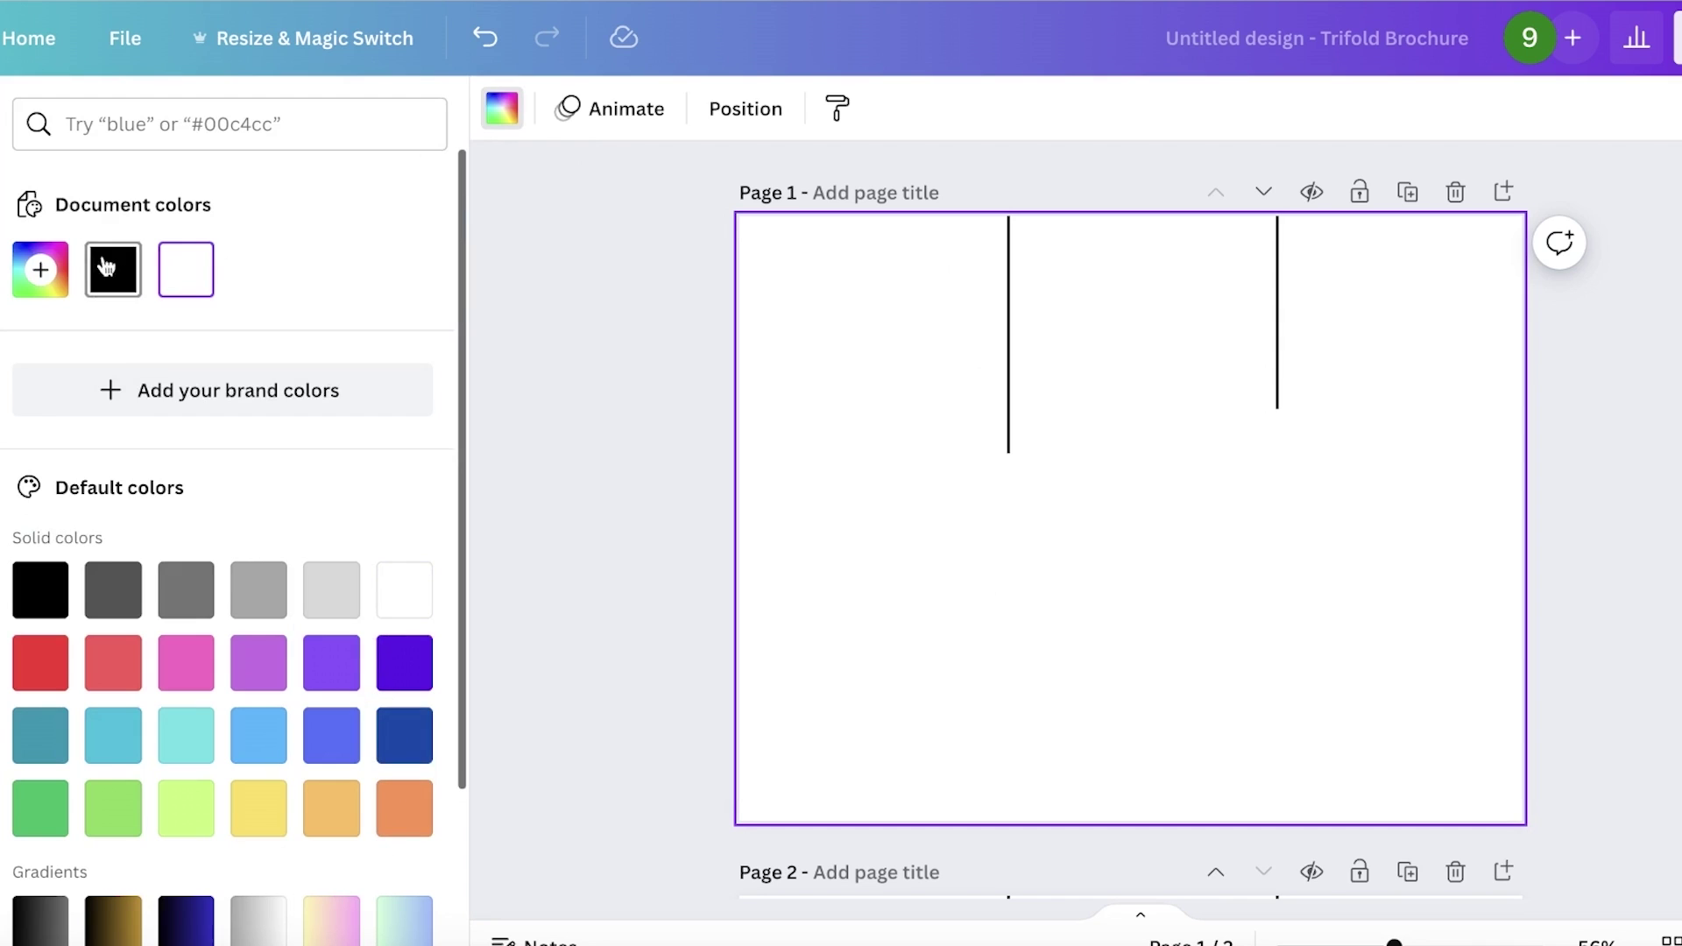
{"action": "left_click", "coordinate": [41, 269]}
{"action": "left_click_drag", "start_coordinate": [166, 510], "coordinate": [63, 401]}
{"action": "left_click_drag", "start_coordinate": [178, 568], "coordinate": [84, 569]}
{"action": "left_click_drag", "start_coordinate": [70, 420], "coordinate": [64, 409]}
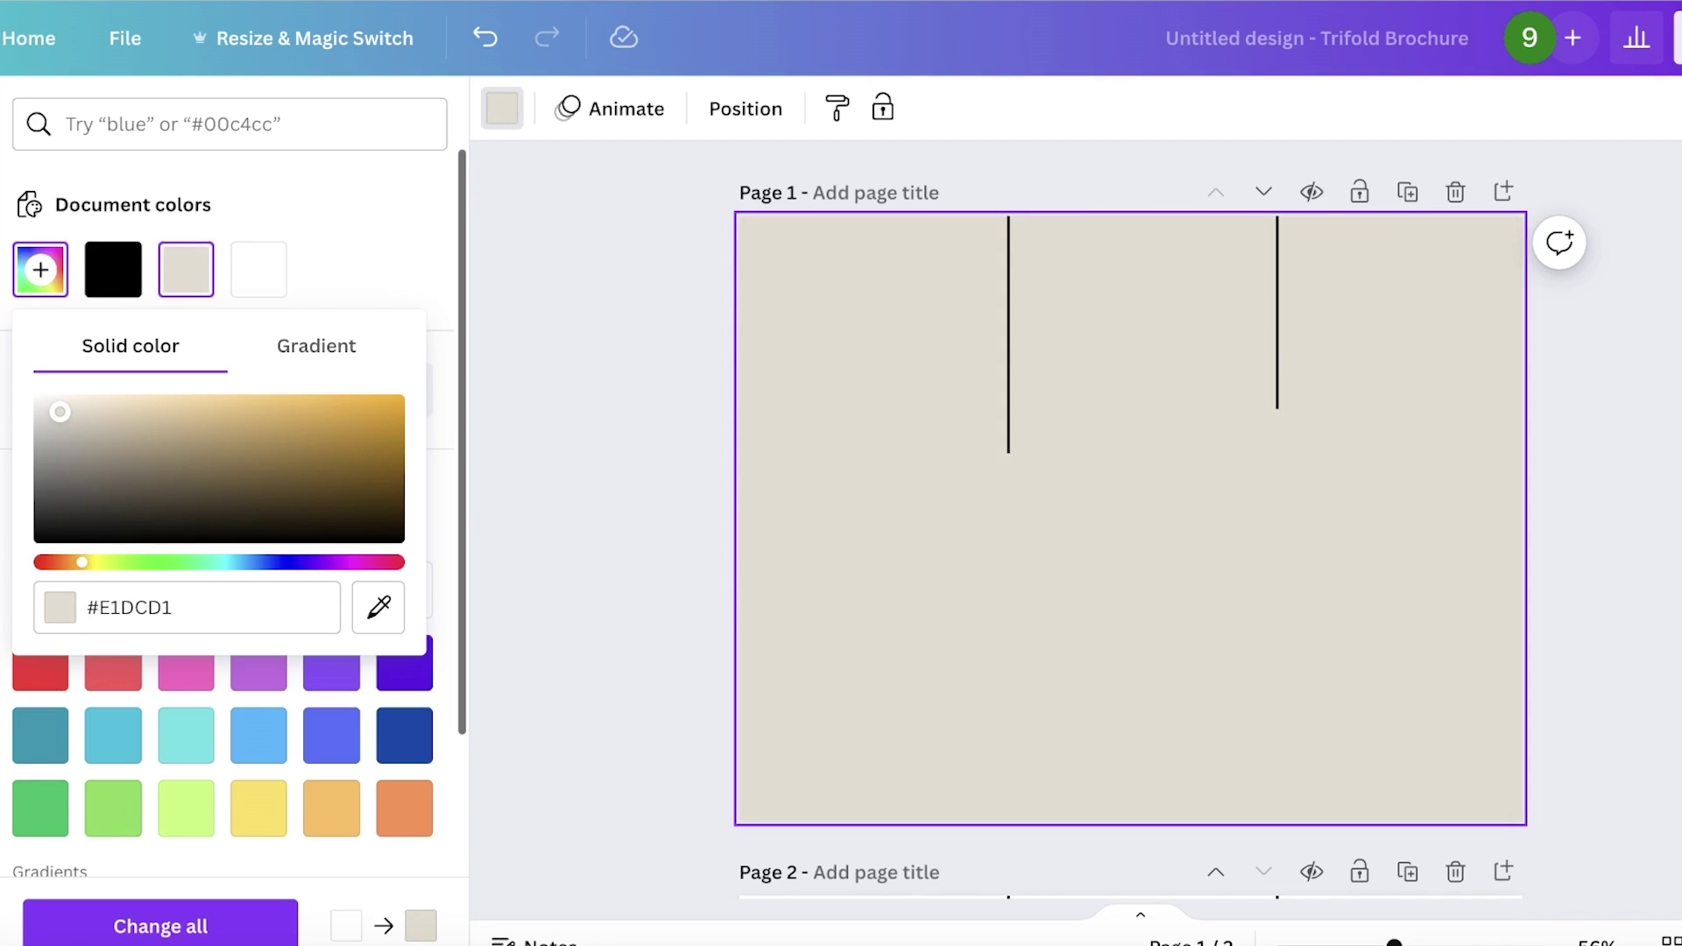
{"action": "left_click", "coordinate": [552, 427]}
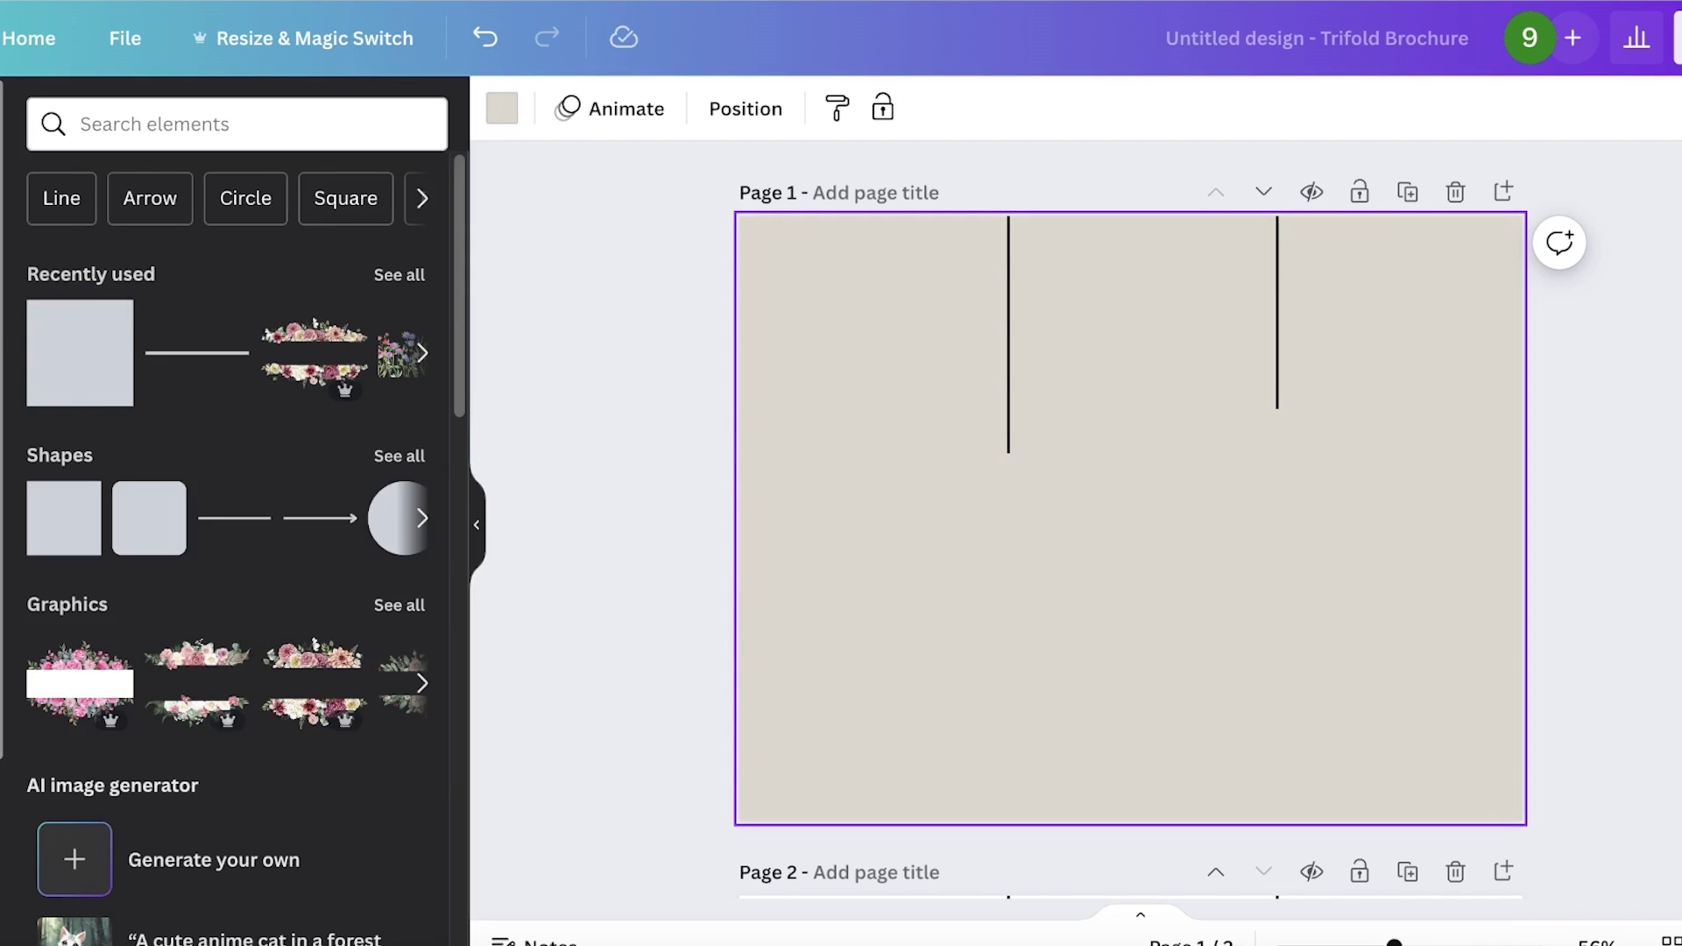
{"action": "left_click", "coordinate": [48, 341]}
- Move the black square to the top-left corner and stretch it to full page height
{"action": "left_click_drag", "start_coordinate": [1151, 494], "coordinate": [1008, 307]}
{"action": "left_click", "coordinate": [1008, 430]}
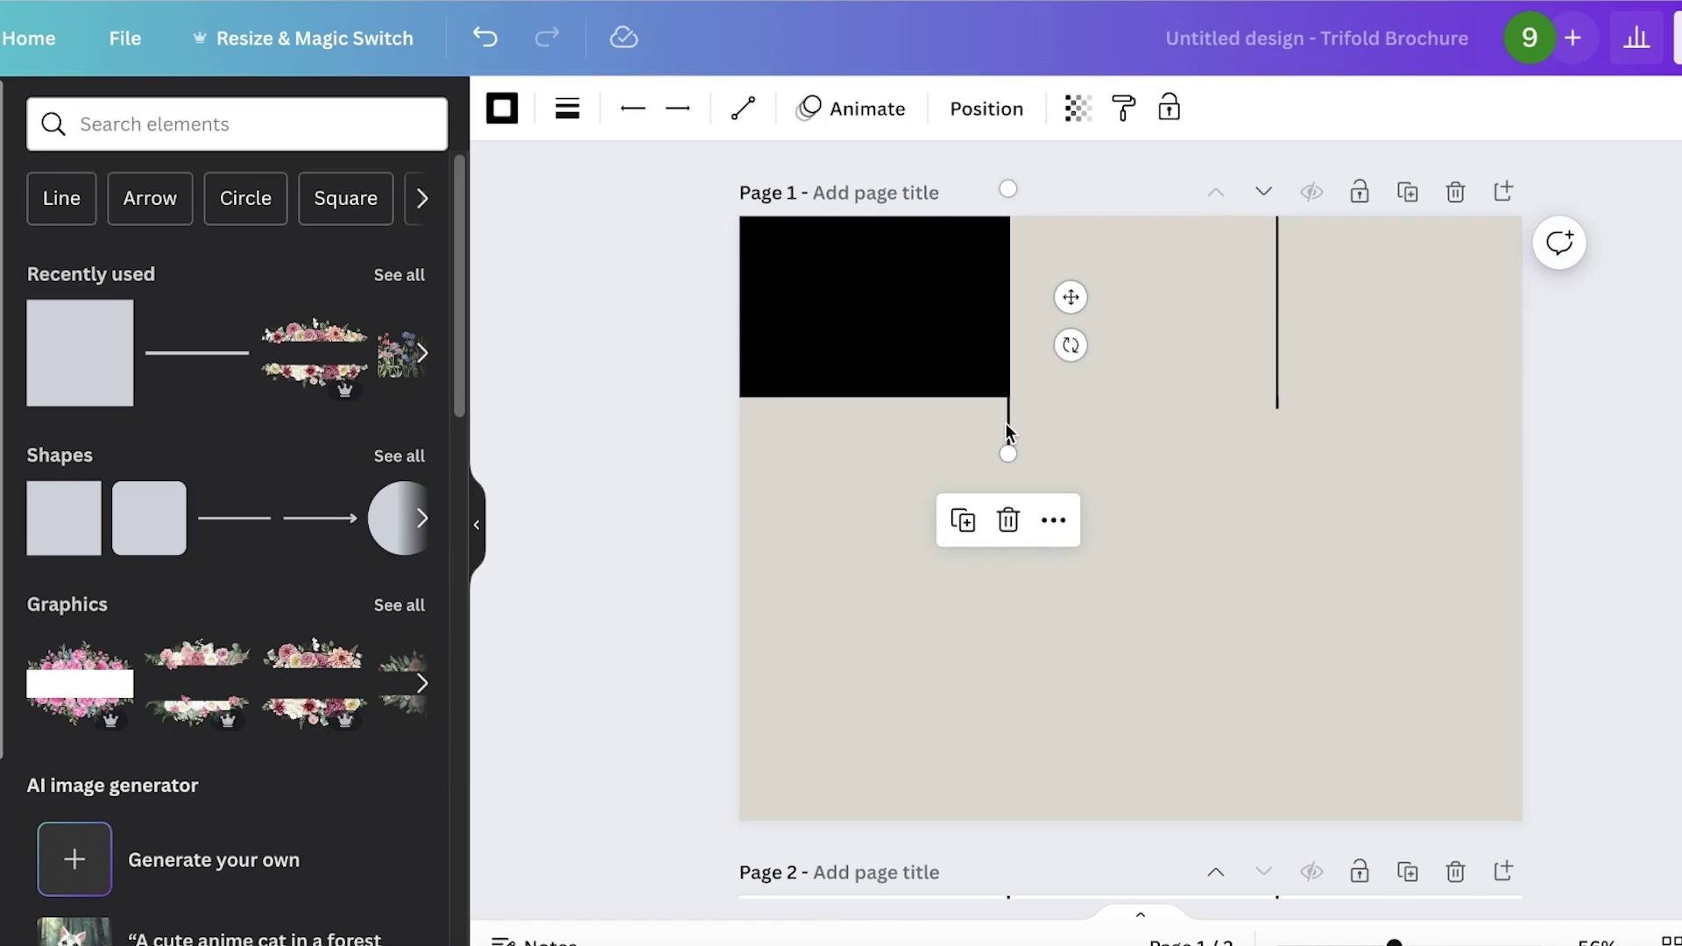
{"action": "left_click", "coordinate": [867, 431]}
{"action": "left_click", "coordinate": [855, 387]}
{"action": "left_click_drag", "start_coordinate": [874, 399], "coordinate": [874, 854]}
- Recolour the left-panel rectangle brown using the custom colour picker
{"action": "left_click", "coordinate": [634, 107]}
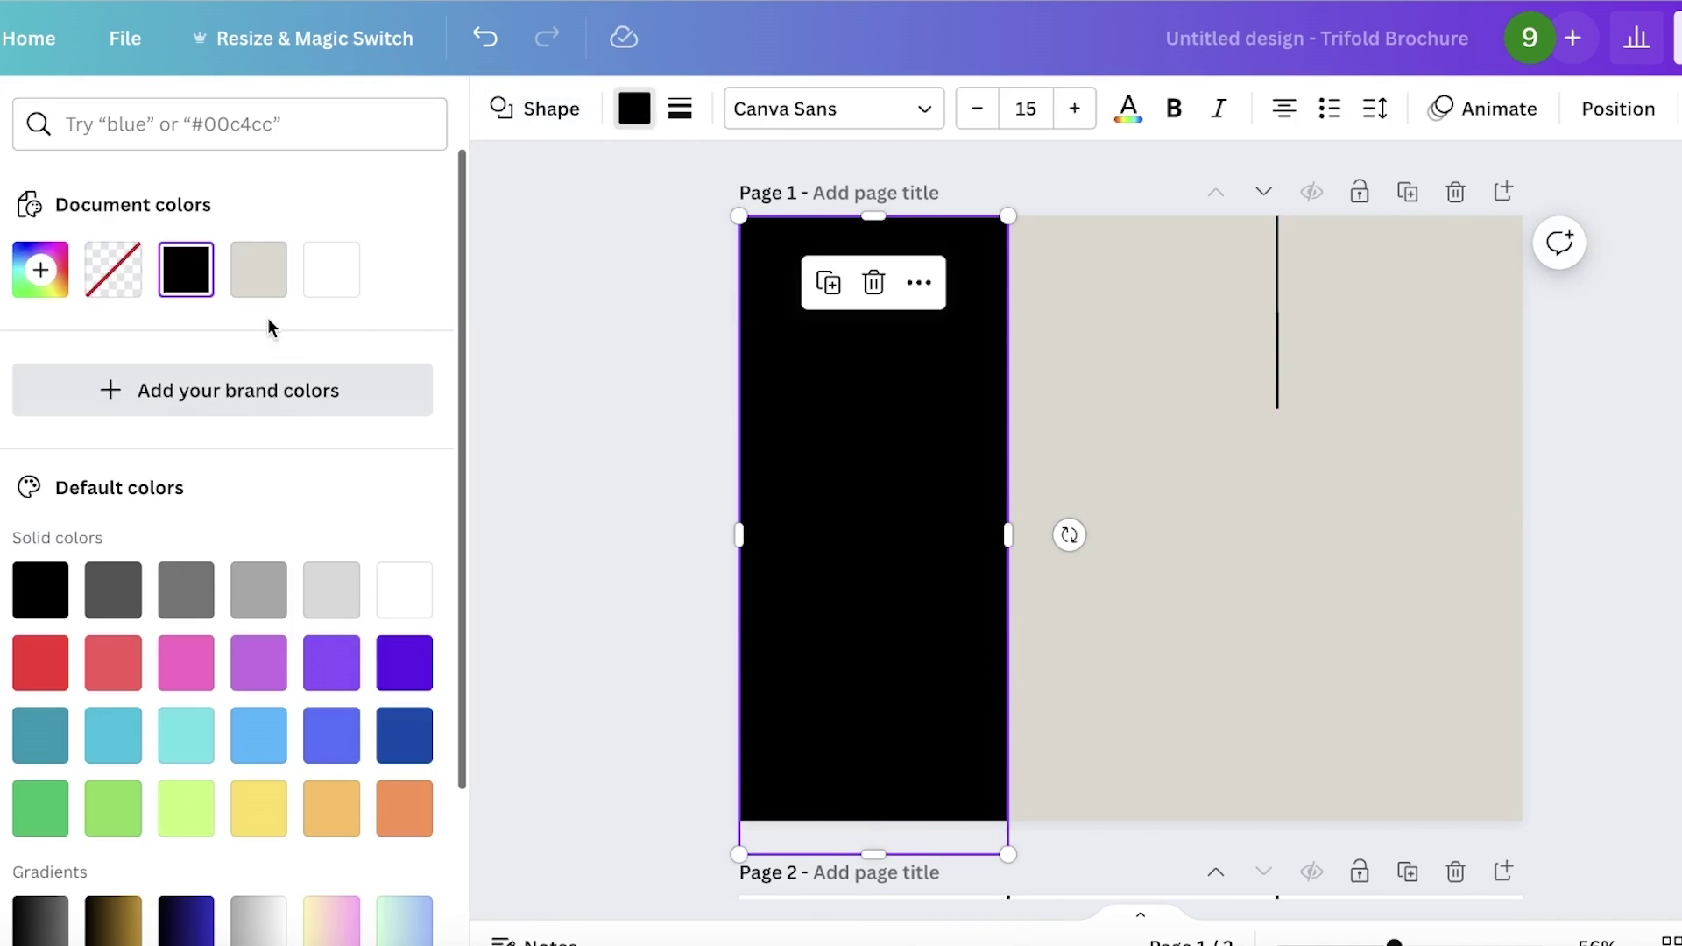
{"action": "left_click", "coordinate": [259, 268]}
{"action": "left_click", "coordinate": [279, 597]}
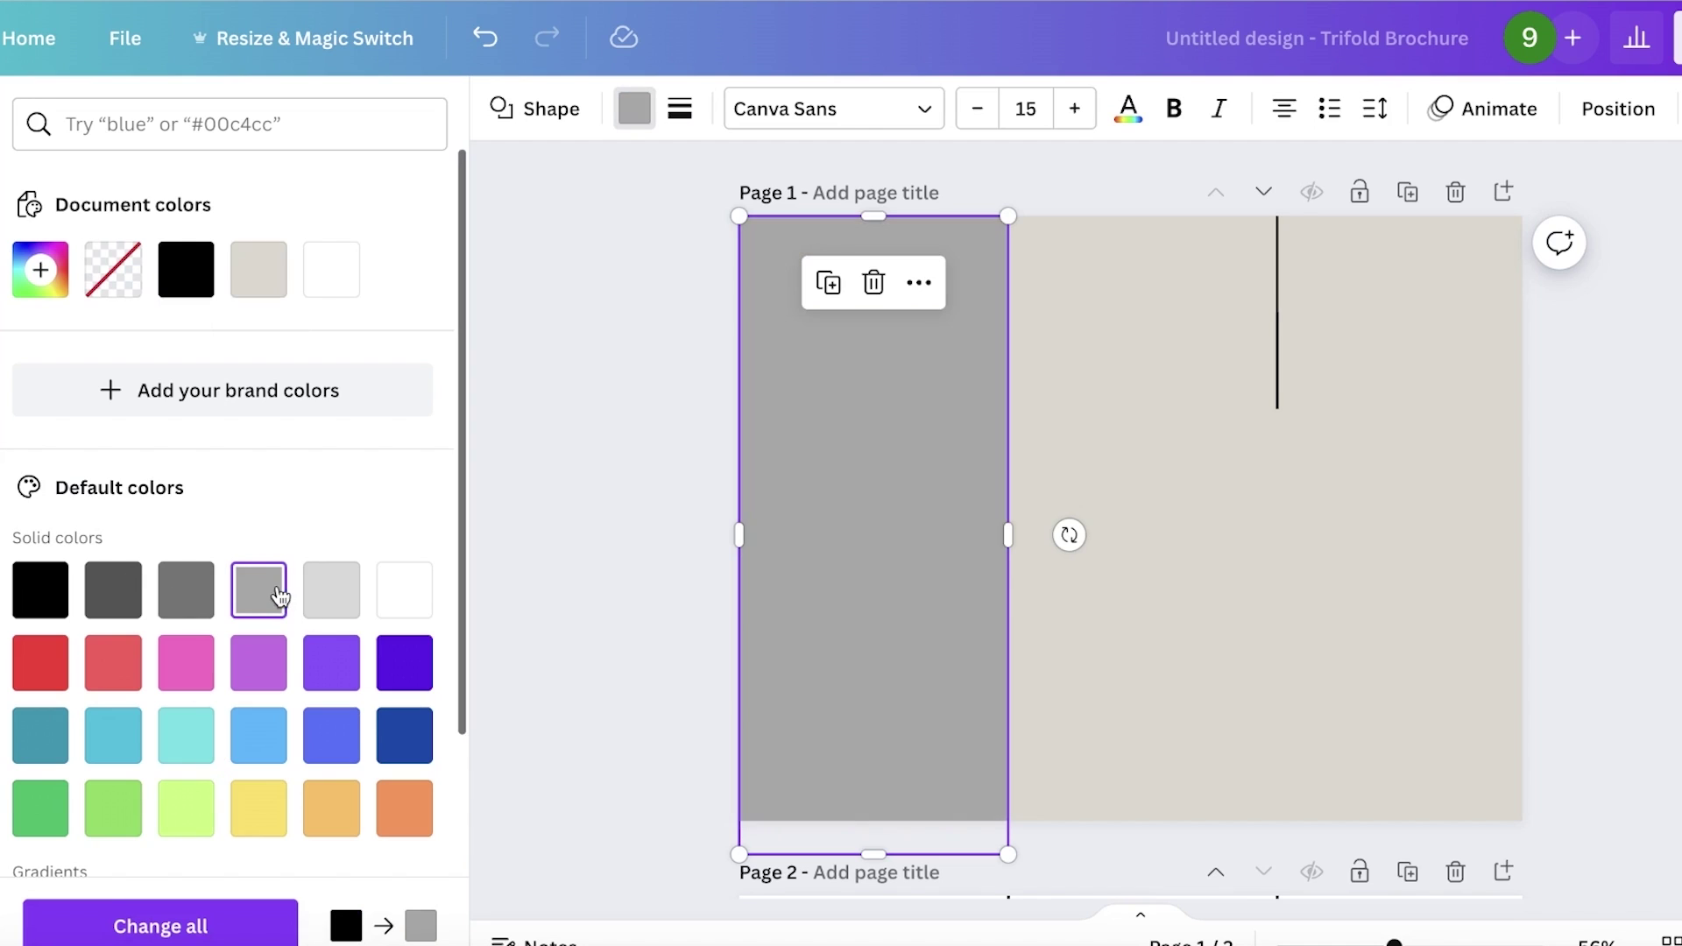
{"action": "left_click", "coordinate": [40, 269]}
{"action": "left_click_drag", "start_coordinate": [123, 555], "coordinate": [86, 562]}
{"action": "left_click_drag", "start_coordinate": [129, 469], "coordinate": [338, 462]}
{"action": "left_click_drag", "start_coordinate": [85, 562], "coordinate": [68, 563]}
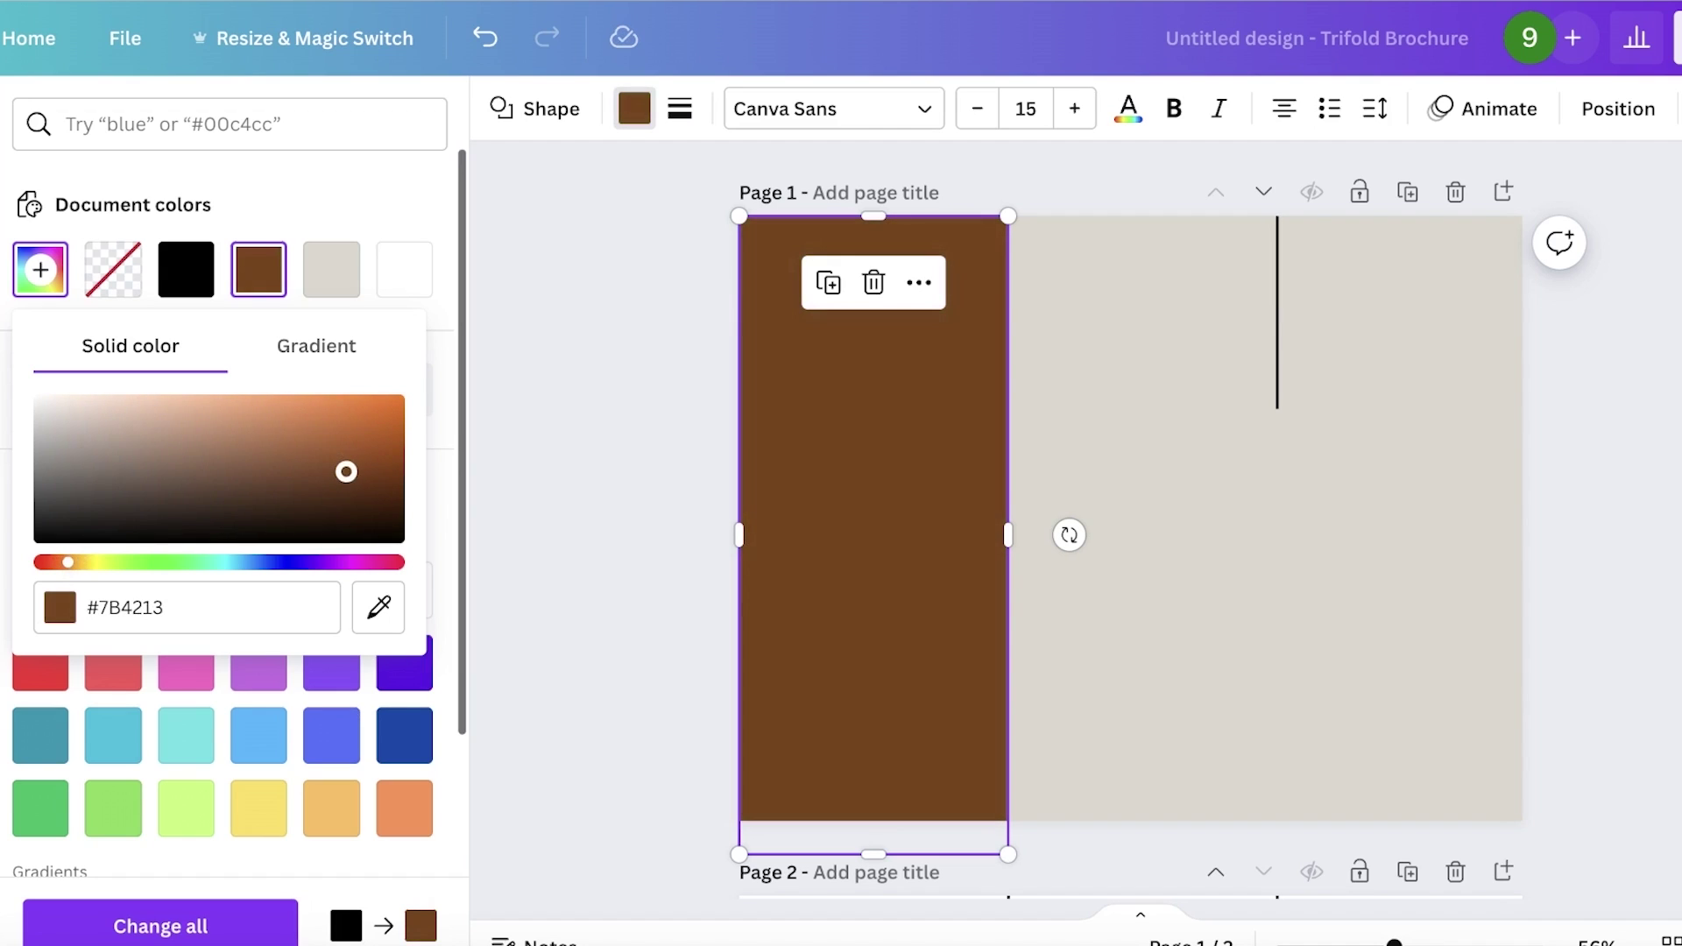
{"action": "mouse_move", "coordinate": [346, 471]}
{"action": "left_mouse_down"}
{"action": "mouse_move", "coordinate": [343, 447]}
{"action": "mouse_move", "coordinate": [347, 462]}
{"action": "left_mouse_up"}
{"action": "key", "text": "Escape"}
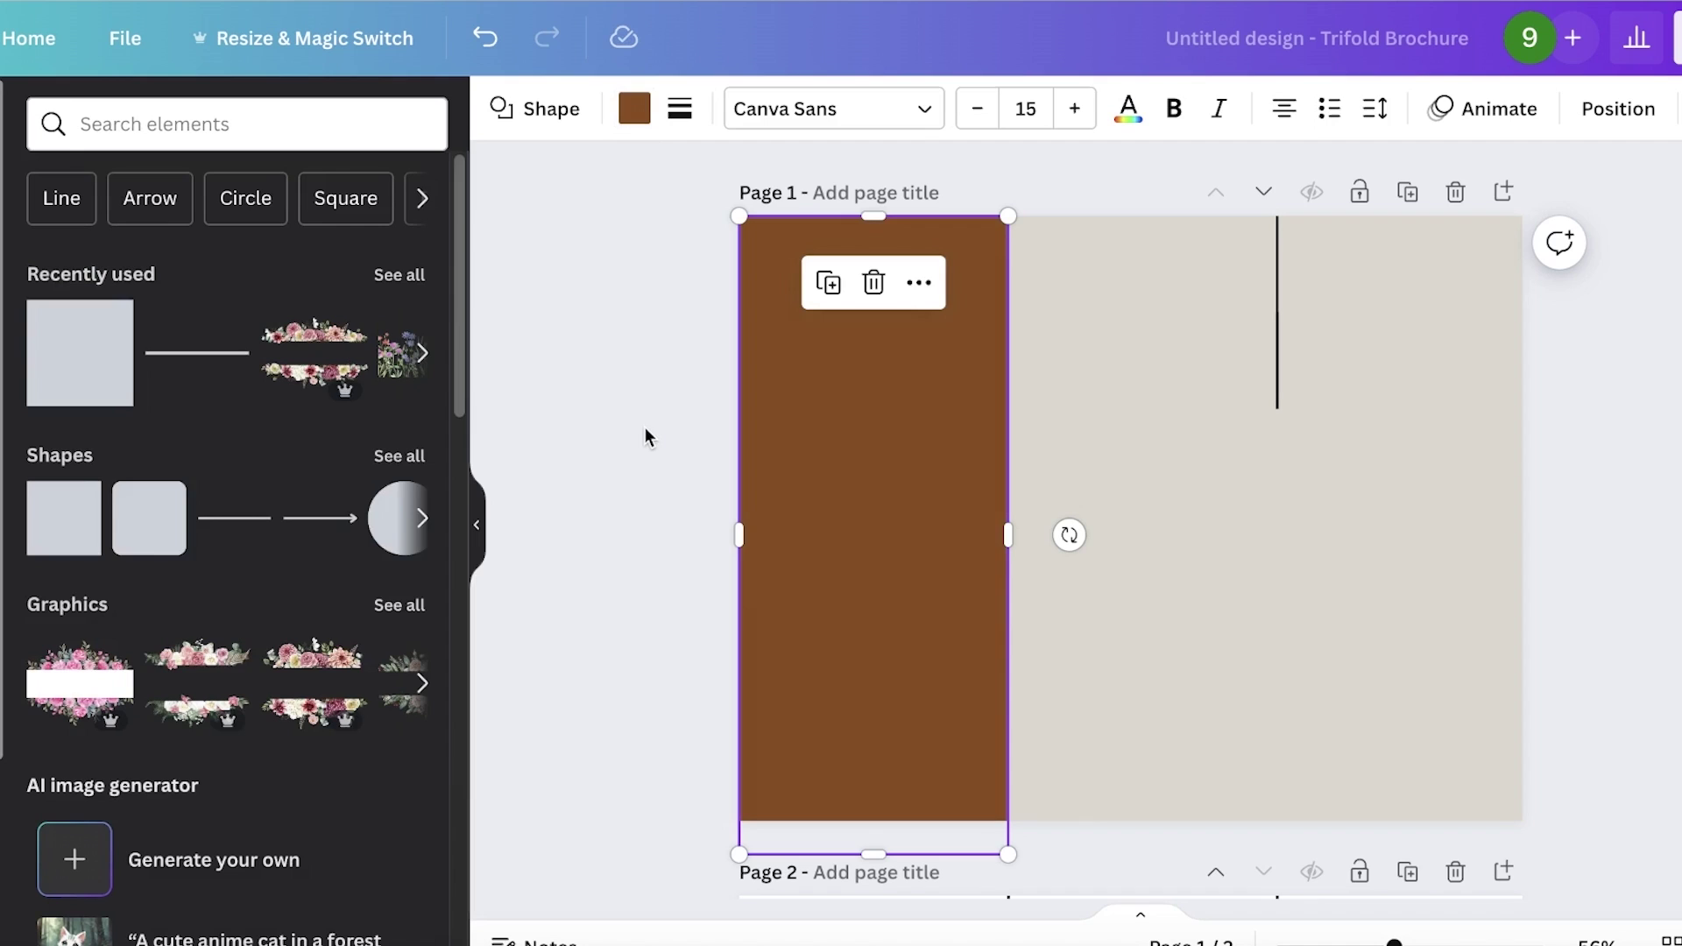
{"action": "left_click", "coordinate": [587, 427]}
- Add another square and stretch it over the right panel to the page's right and bottom edges
{"action": "key", "text": "r"}
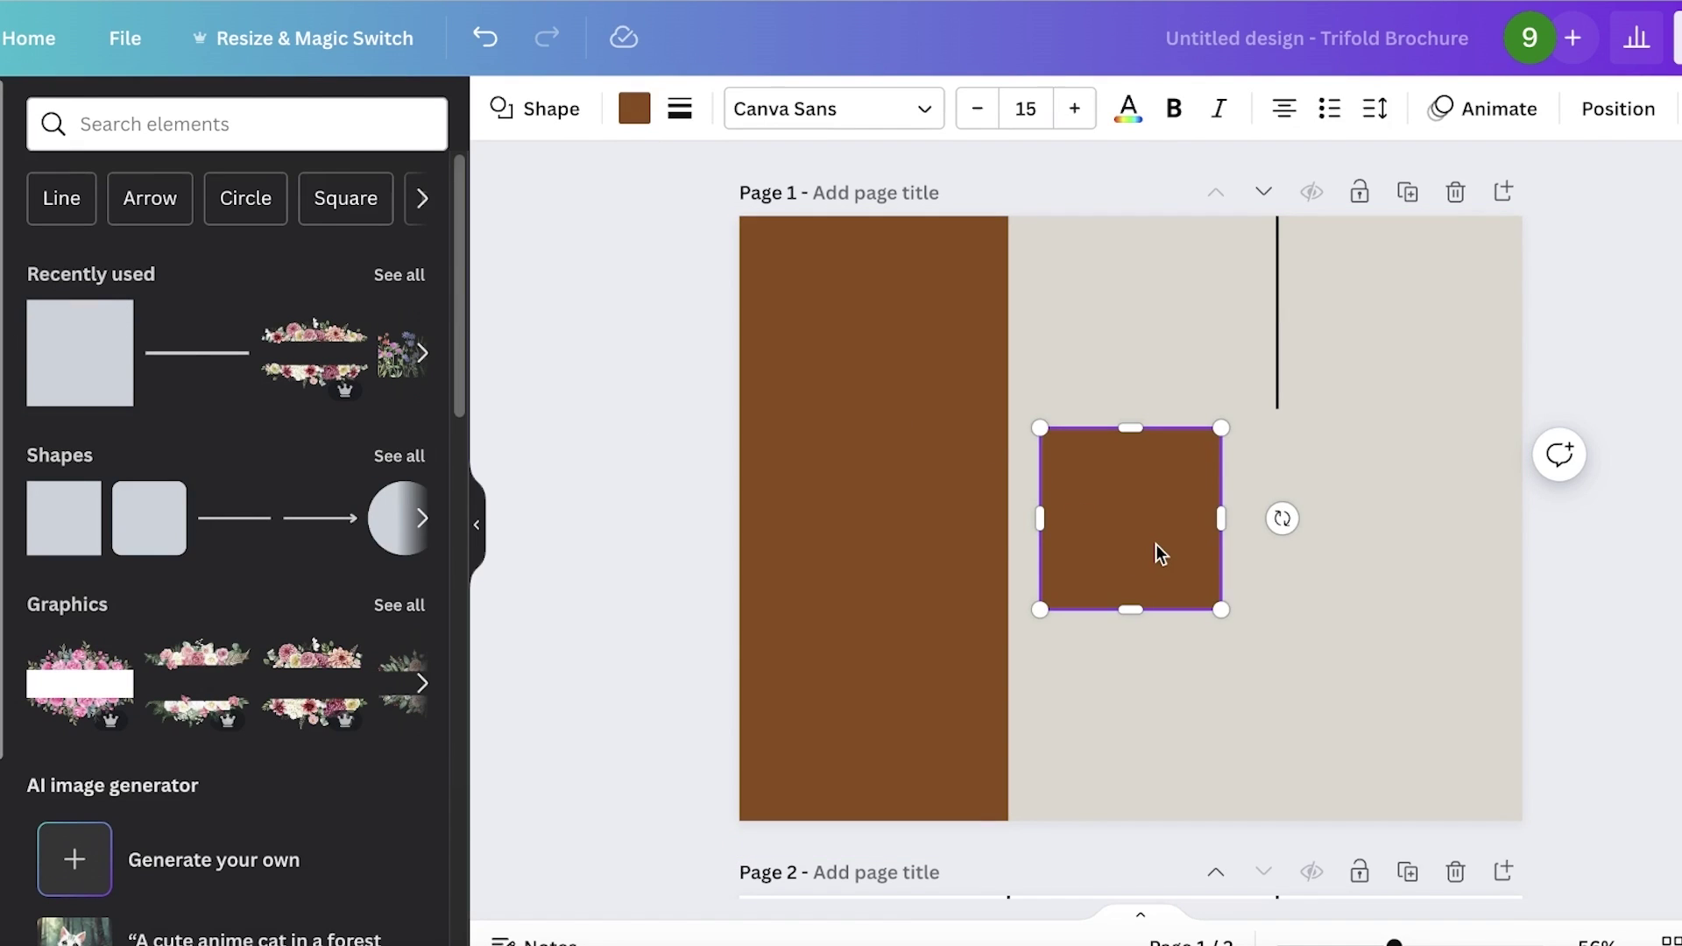
{"action": "left_click_drag", "start_coordinate": [1160, 552], "coordinate": [1562, 308]}
{"action": "left_click_drag", "start_coordinate": [1419, 395], "coordinate": [1495, 886]}
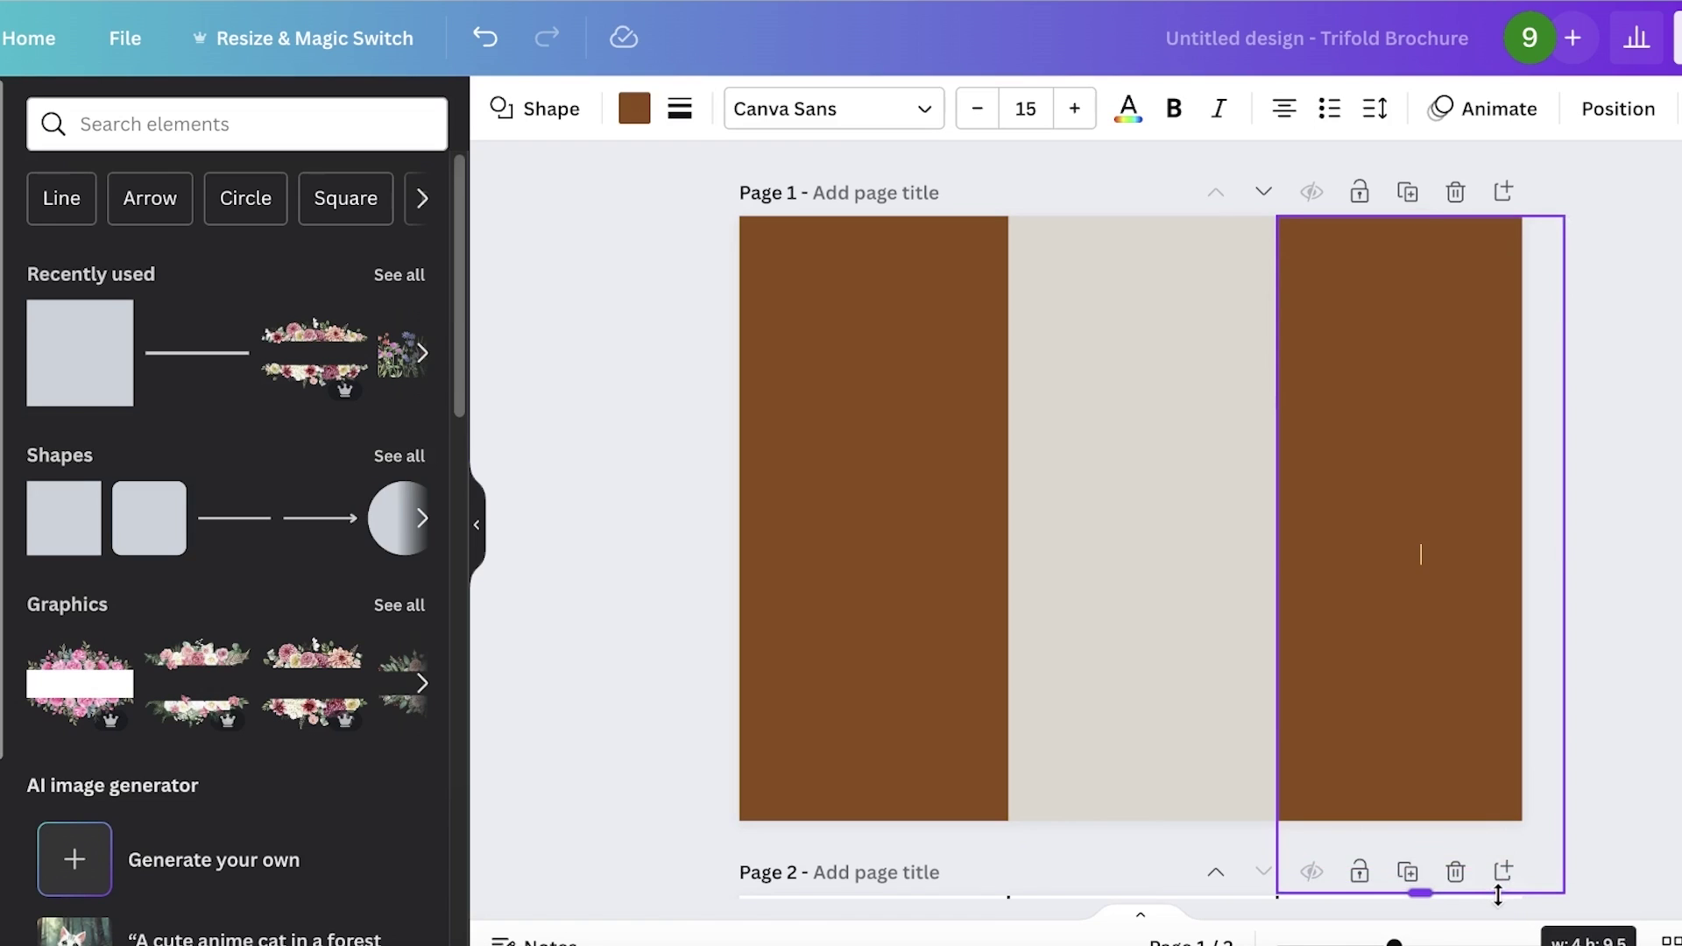
{"action": "left_click", "coordinate": [1640, 514]}
- Delete the leftover third page
{"action": "left_click", "coordinate": [1277, 409]}
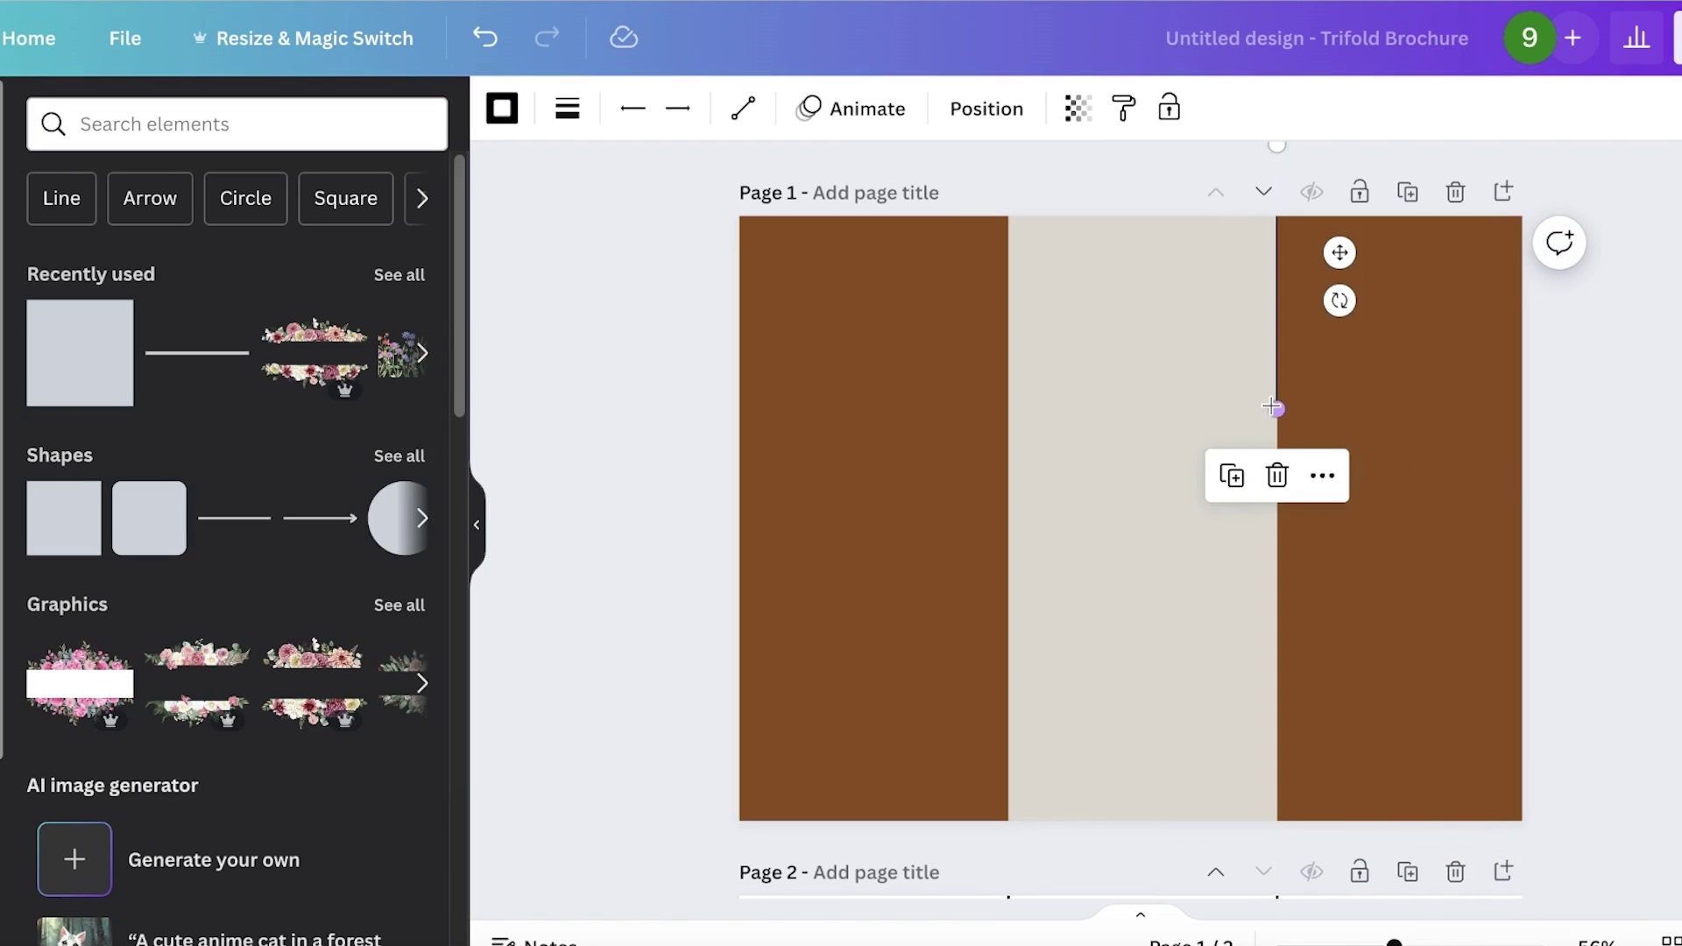
{"action": "left_click", "coordinate": [1270, 404]}
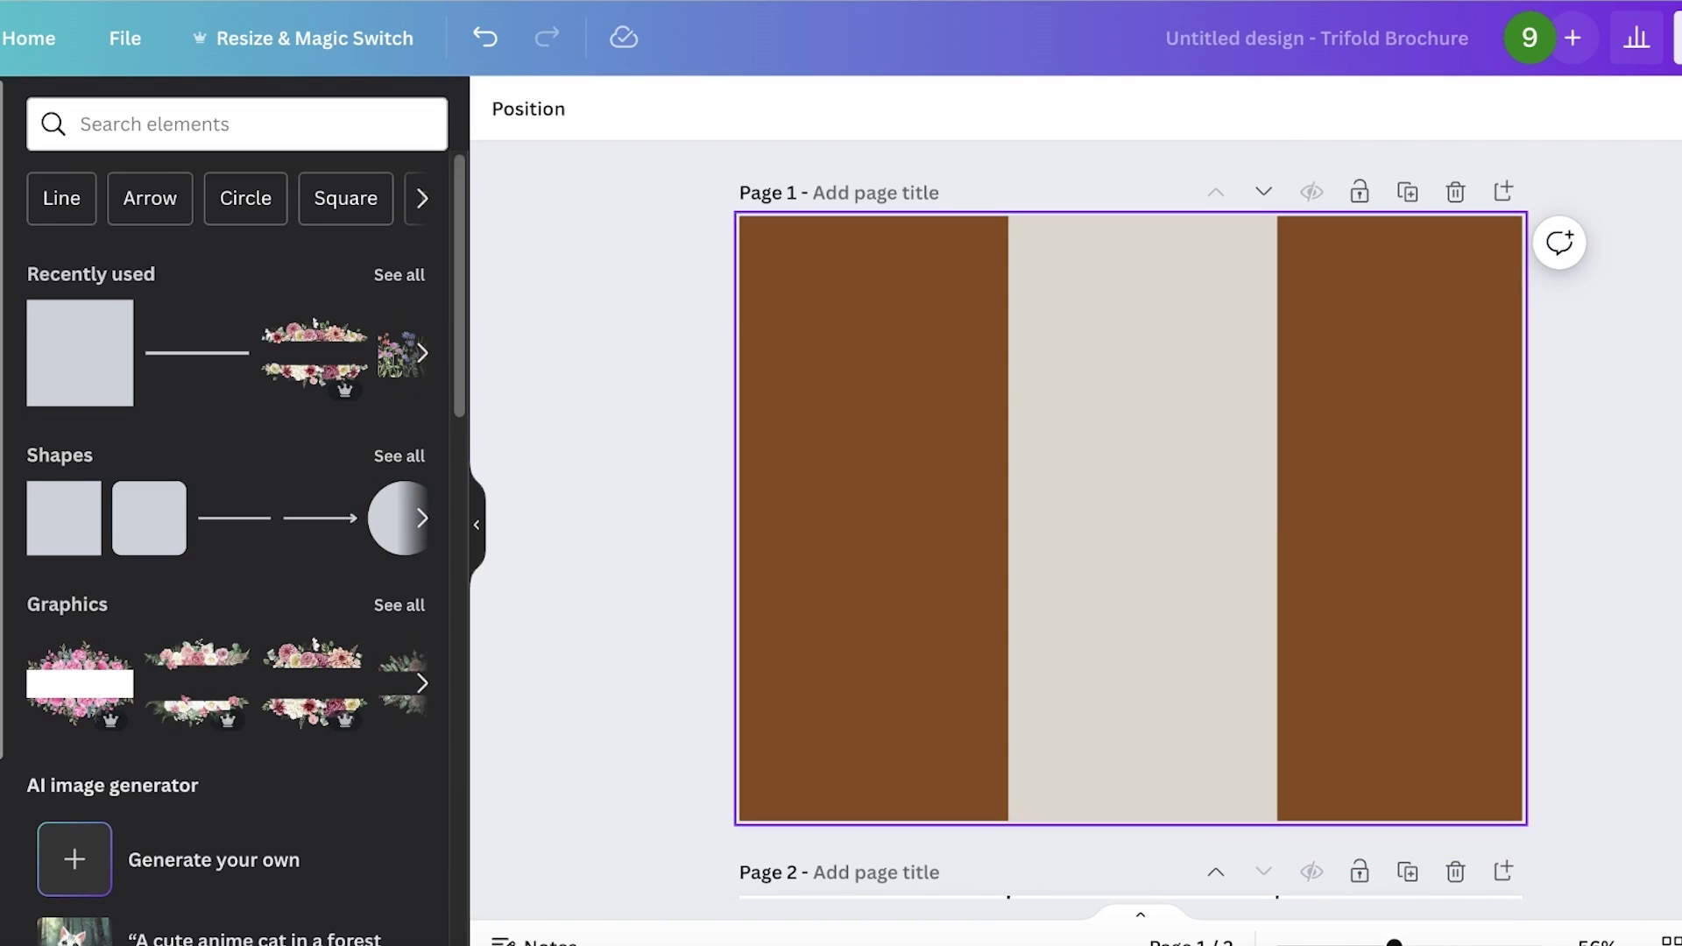
{"action": "scroll", "coordinate": [1400, 207], "scroll_direction": "down", "scroll_amount": 15}
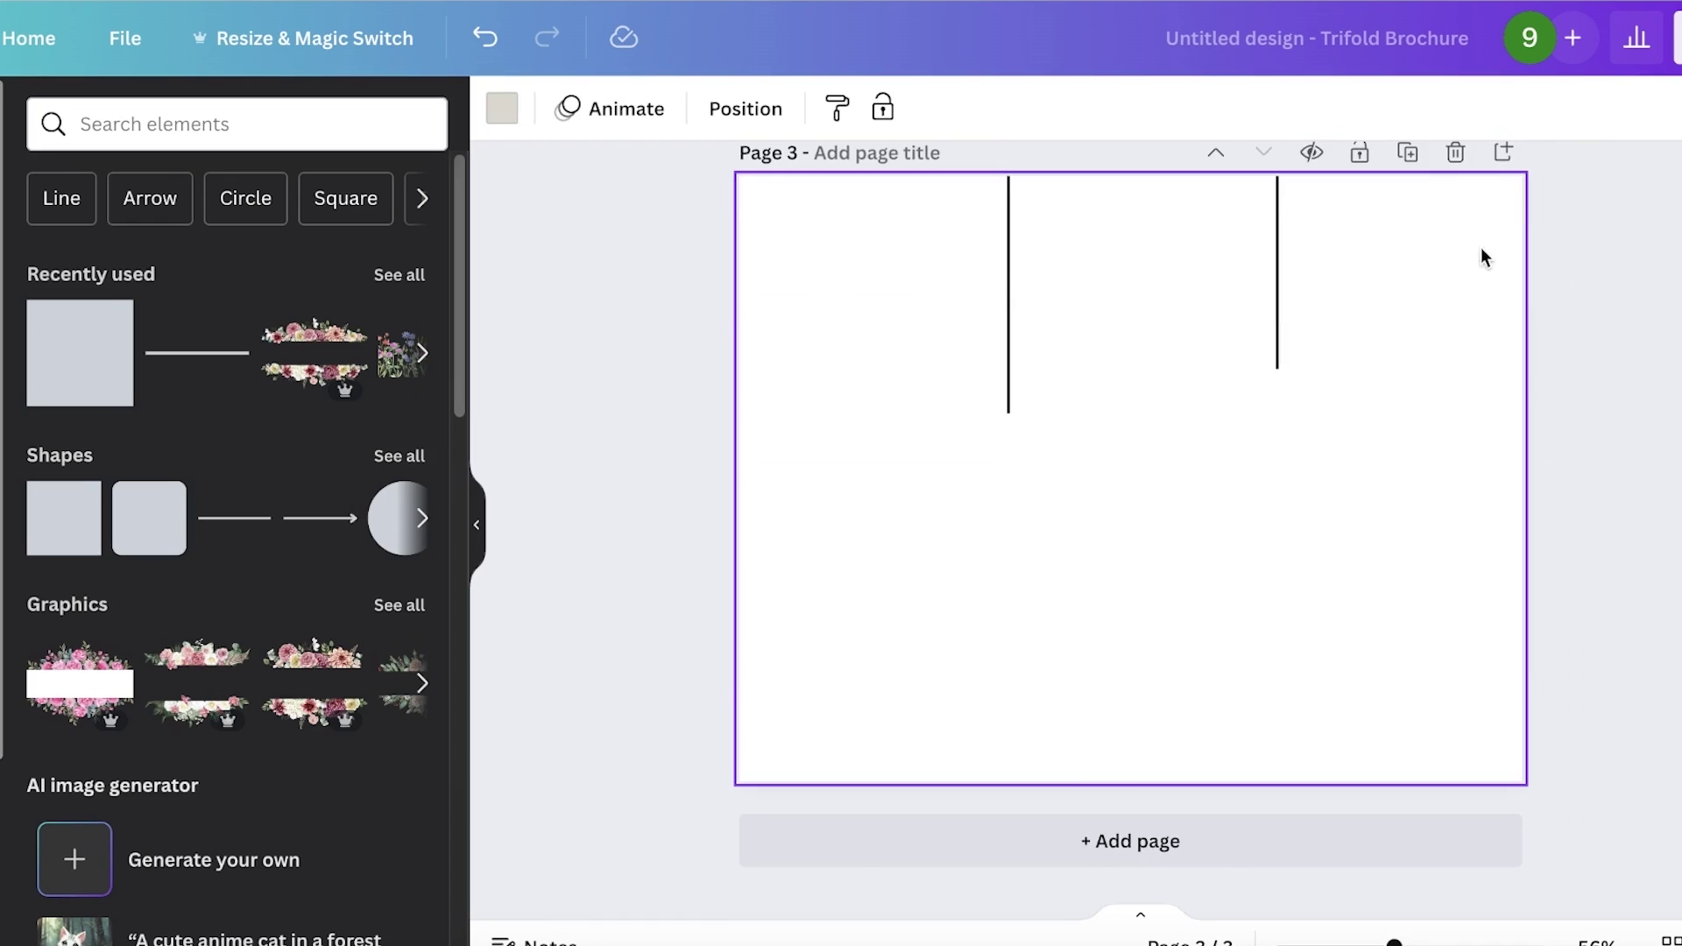
{"action": "left_click", "coordinate": [1455, 152]}
- Lighten the right panel to tan #A88364 and fit it to the page edges
{"action": "left_click", "coordinate": [1423, 436]}
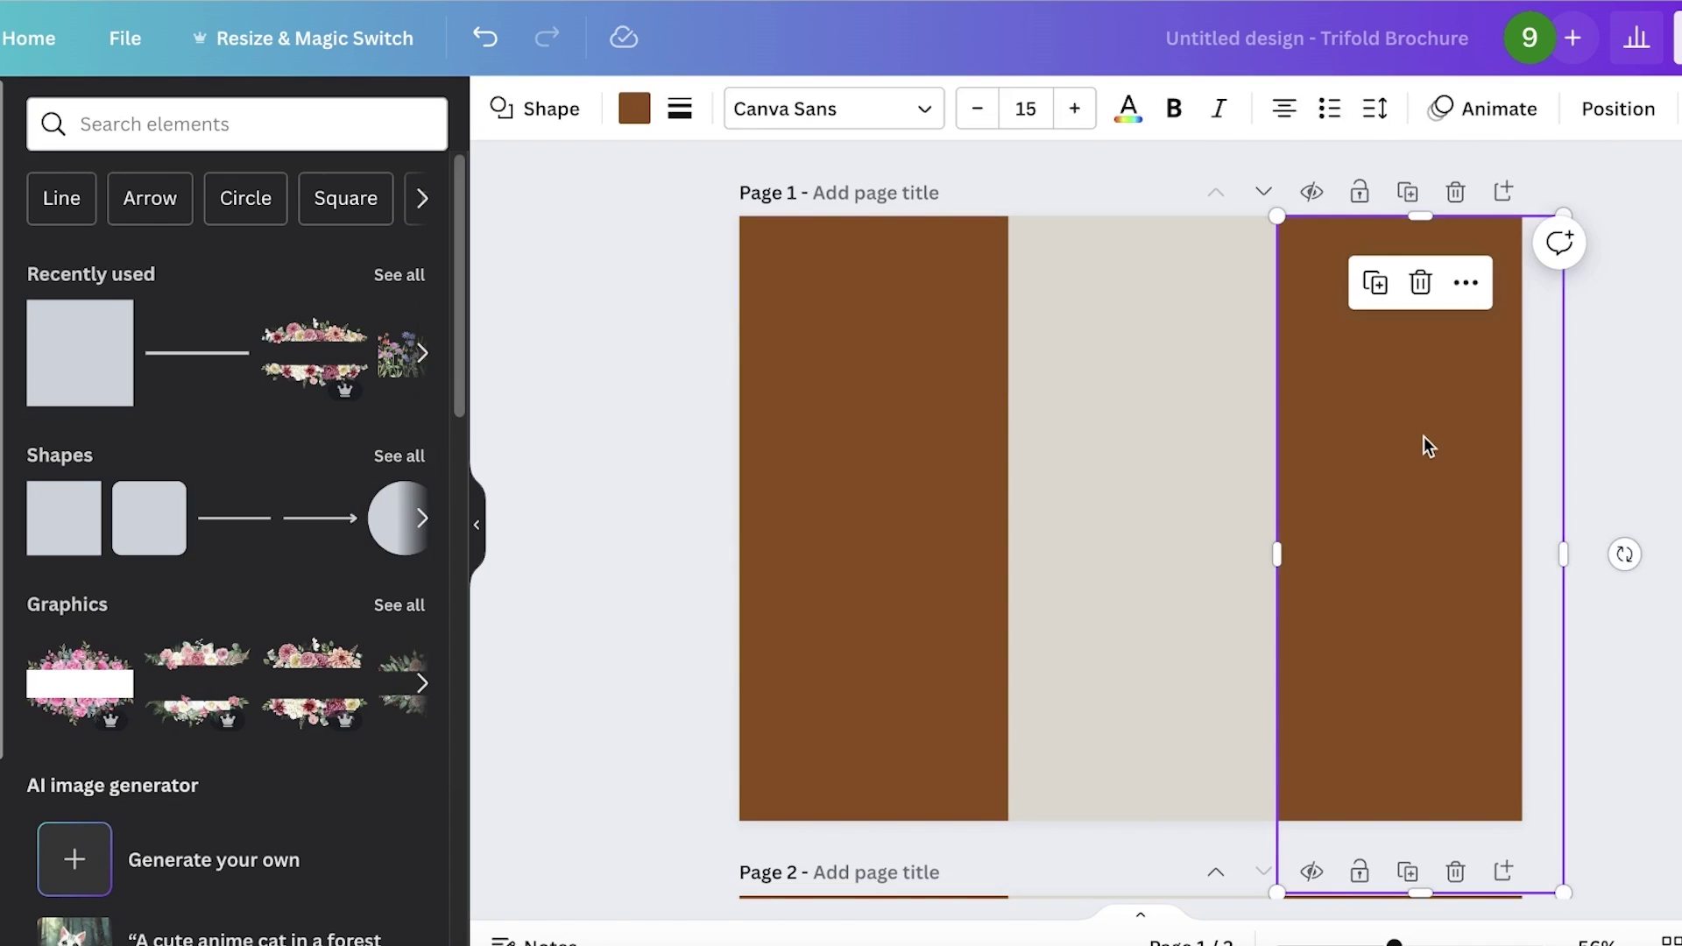
{"action": "left_click", "coordinate": [636, 109]}
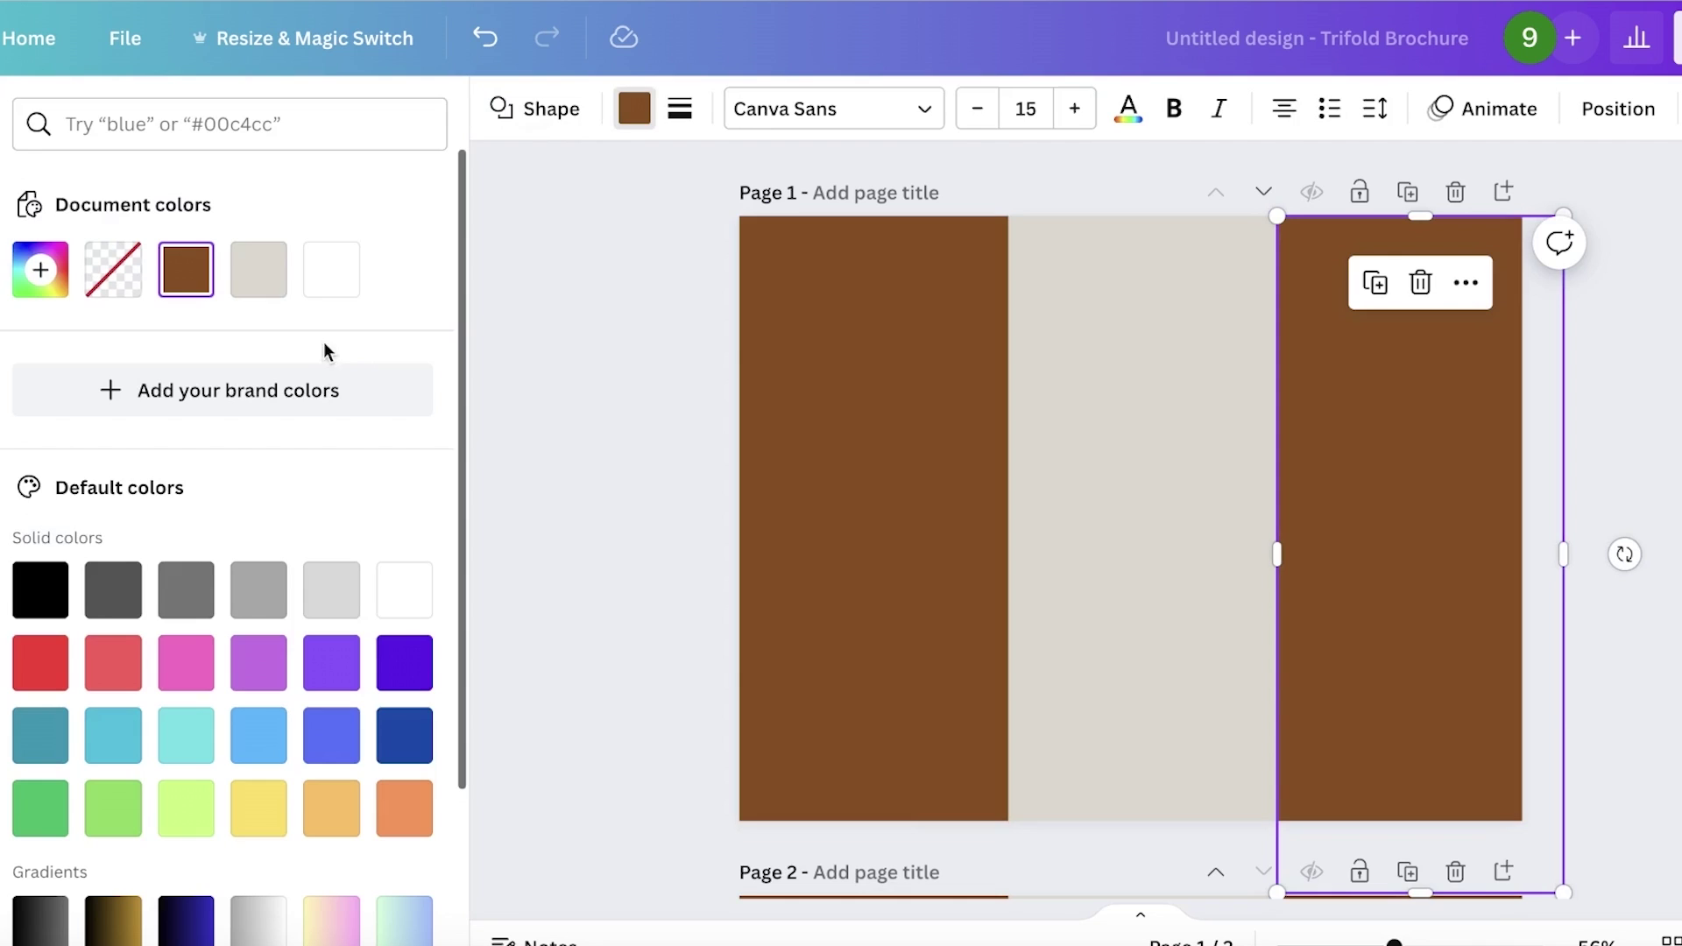
{"action": "left_click", "coordinate": [40, 269]}
{"action": "left_click_drag", "start_coordinate": [158, 412], "coordinate": [183, 445]}
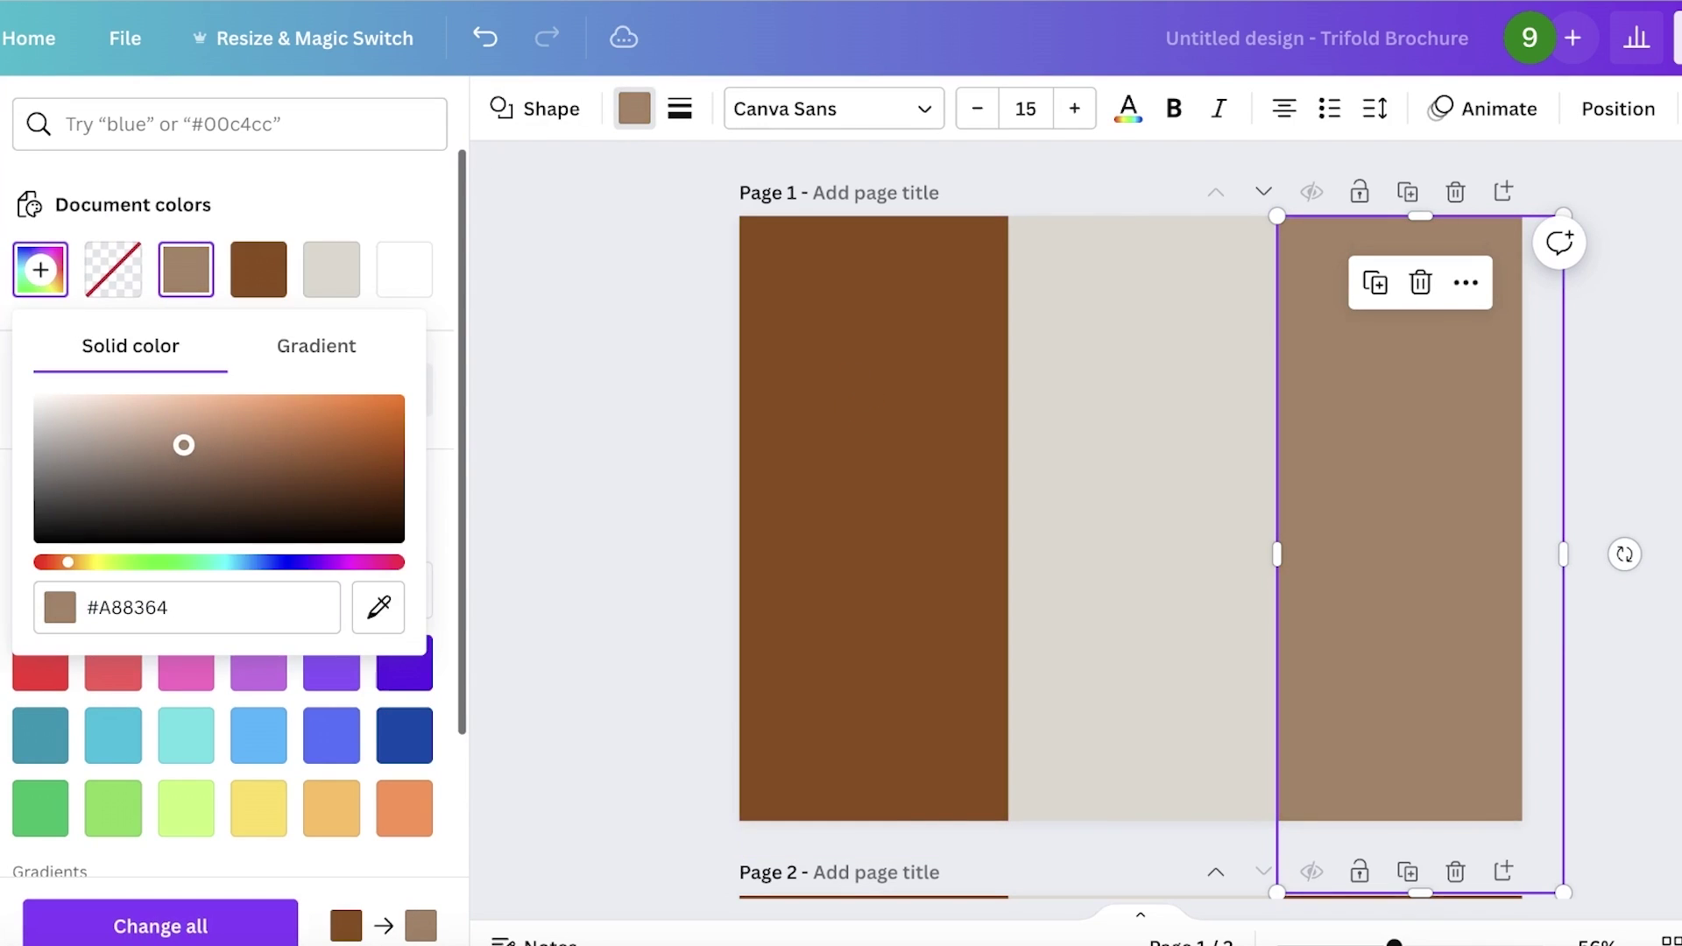
{"action": "left_click", "coordinate": [514, 418]}
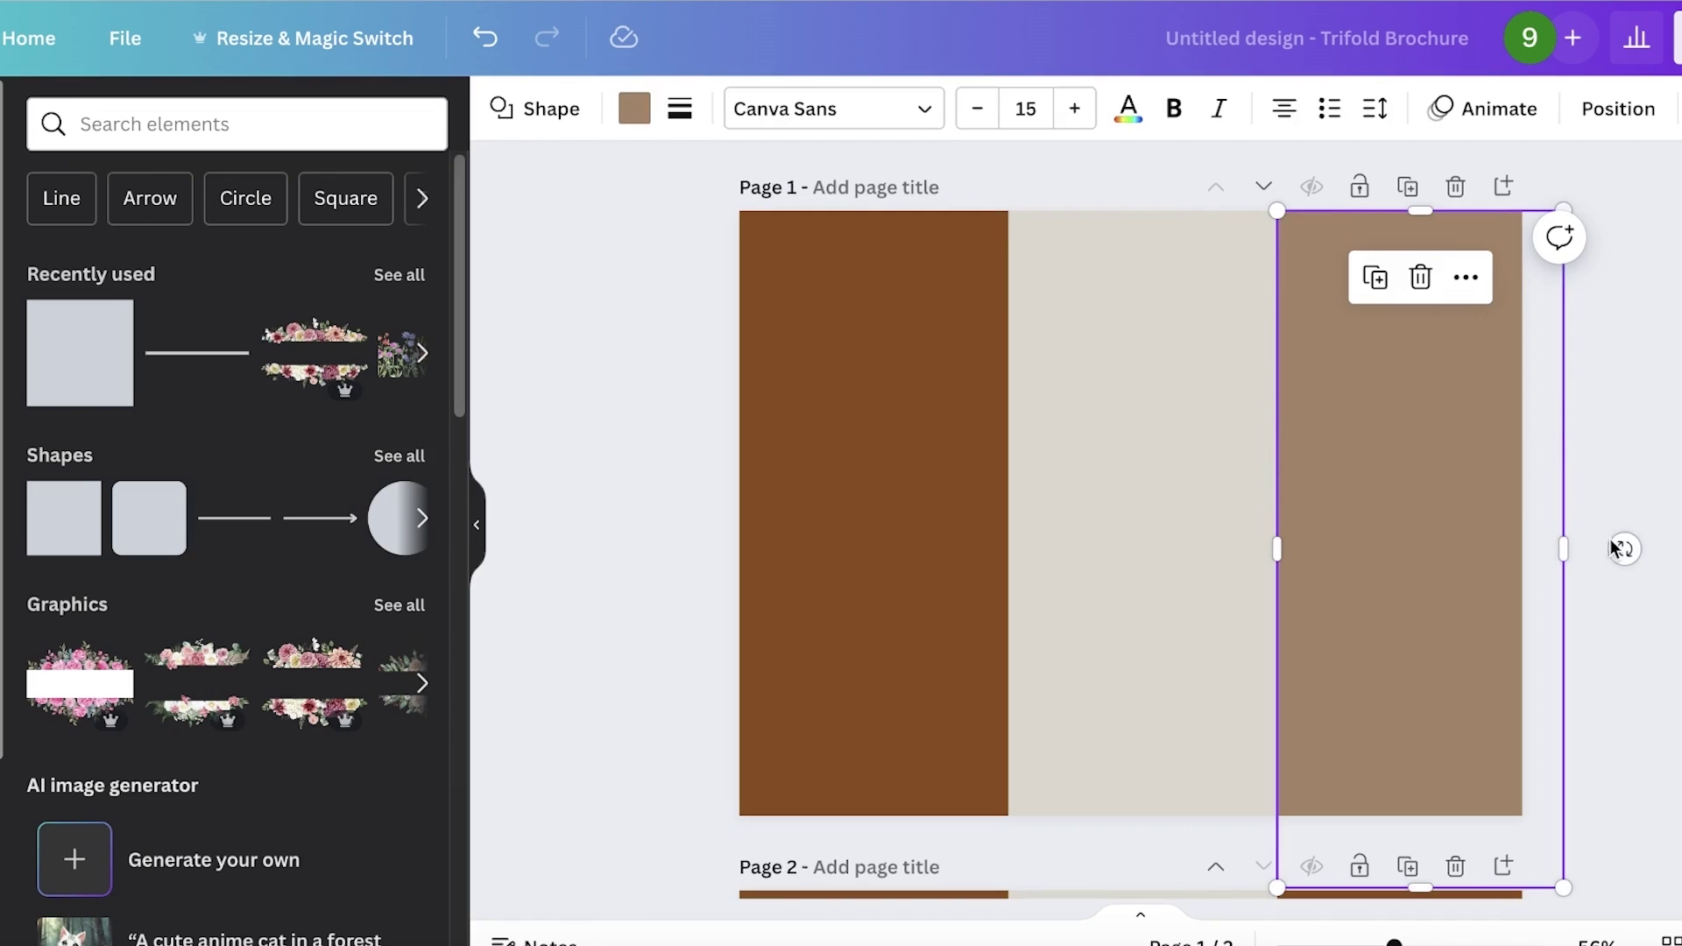
{"action": "left_click_drag", "start_coordinate": [1567, 544], "coordinate": [1523, 538]}
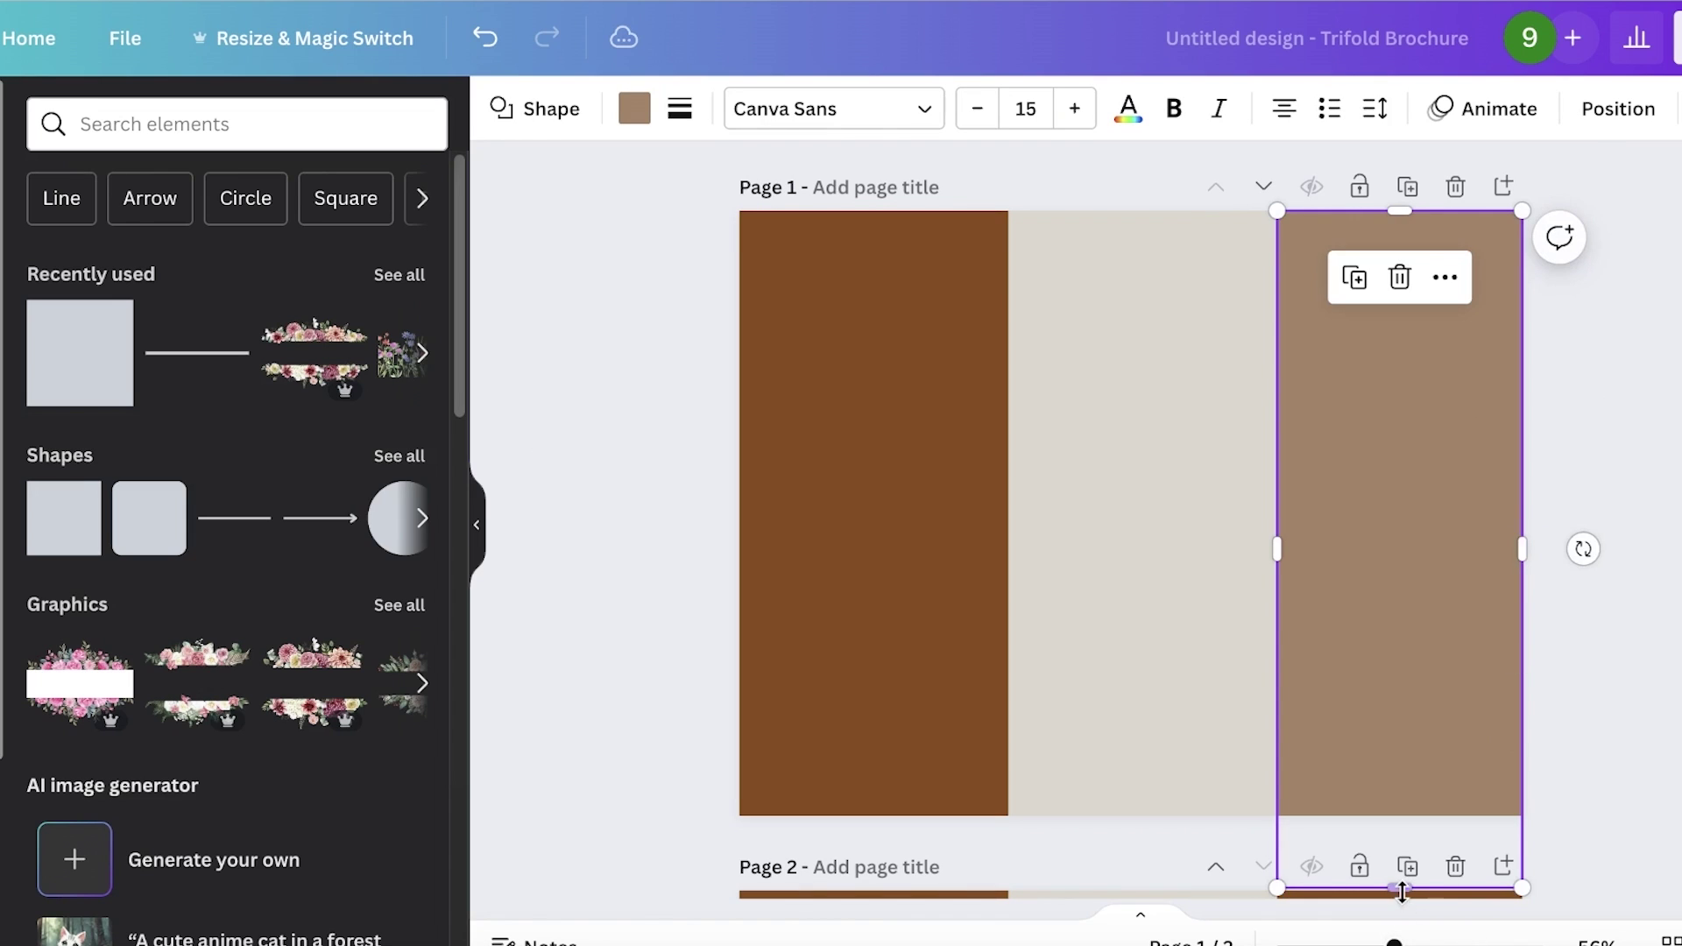
{"action": "left_click_drag", "start_coordinate": [1399, 887], "coordinate": [1375, 806]}
{"action": "left_click_drag", "start_coordinate": [782, 477], "coordinate": [791, 484]}
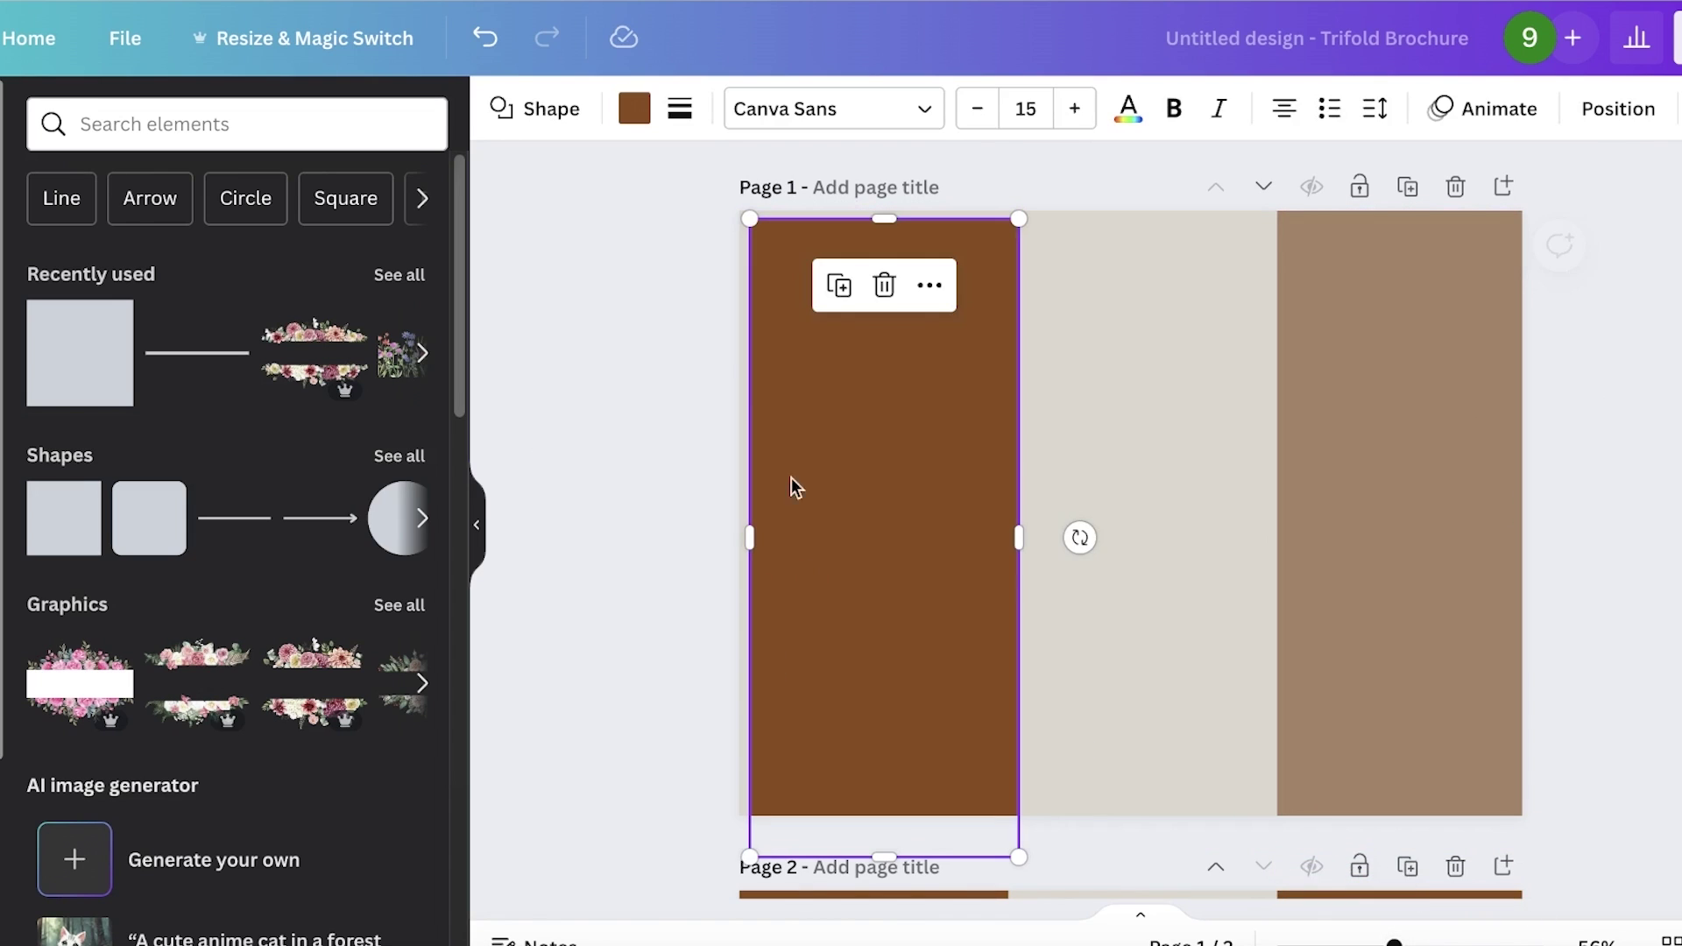
{"action": "key", "text": "ctrl+z"}
- Recolour the left panel to the same tan #A88364
{"action": "left_click", "coordinate": [820, 374]}
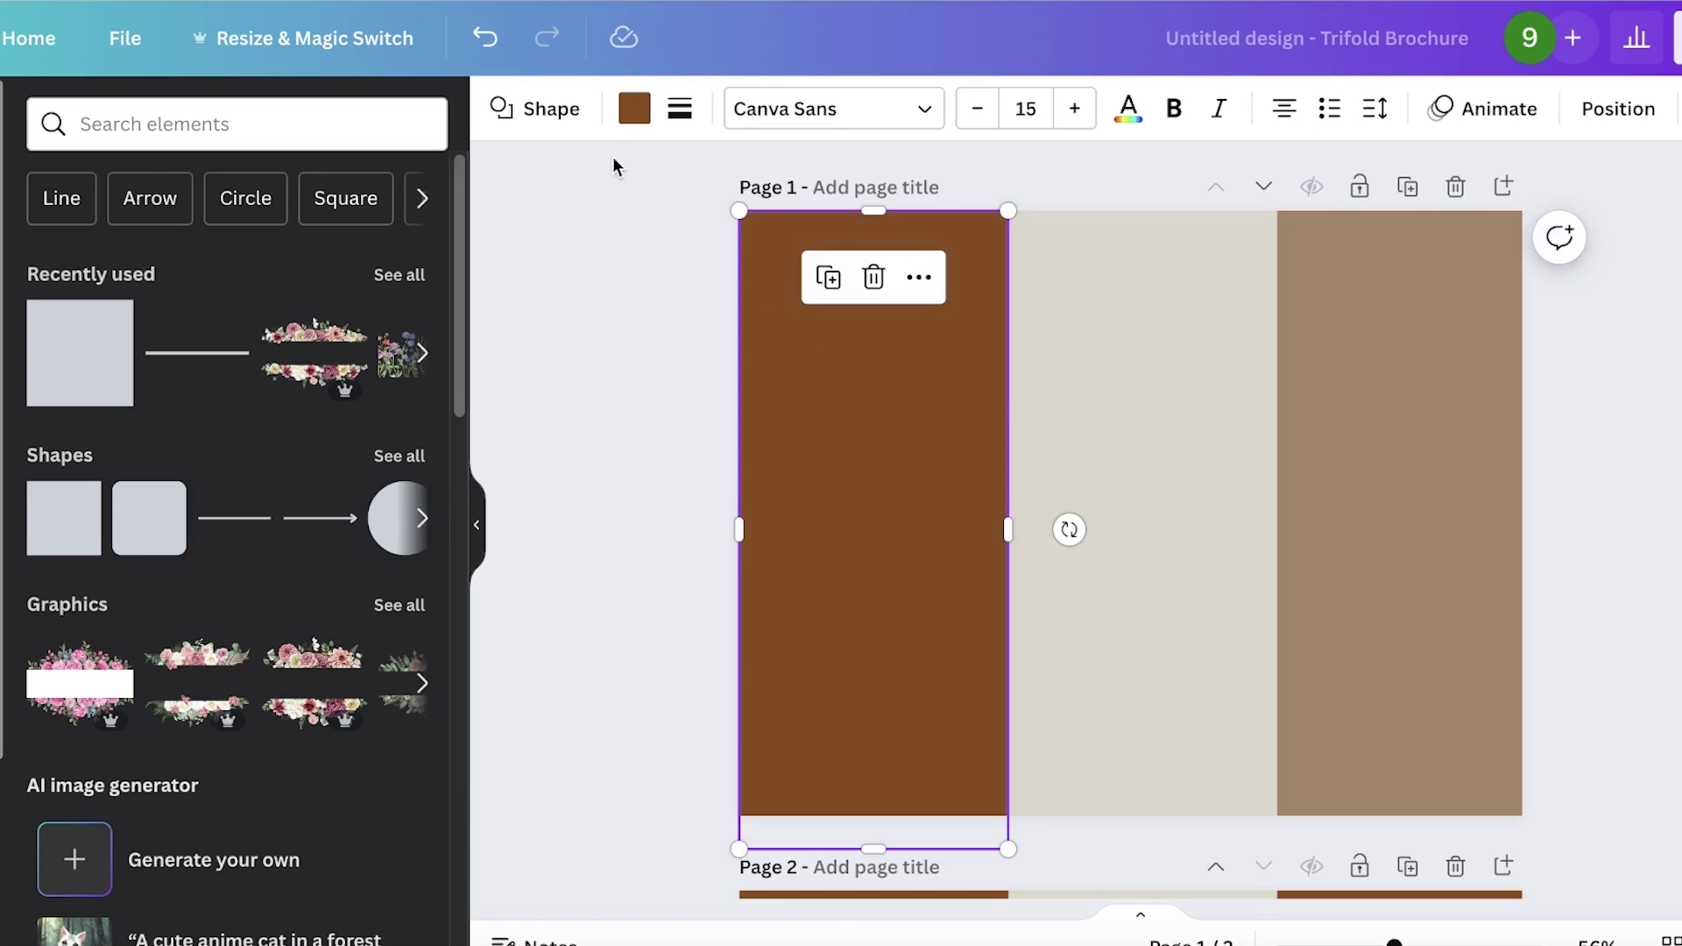
{"action": "left_click", "coordinate": [634, 108]}
{"action": "left_click", "coordinate": [319, 272]}
{"action": "left_click", "coordinate": [320, 272]}
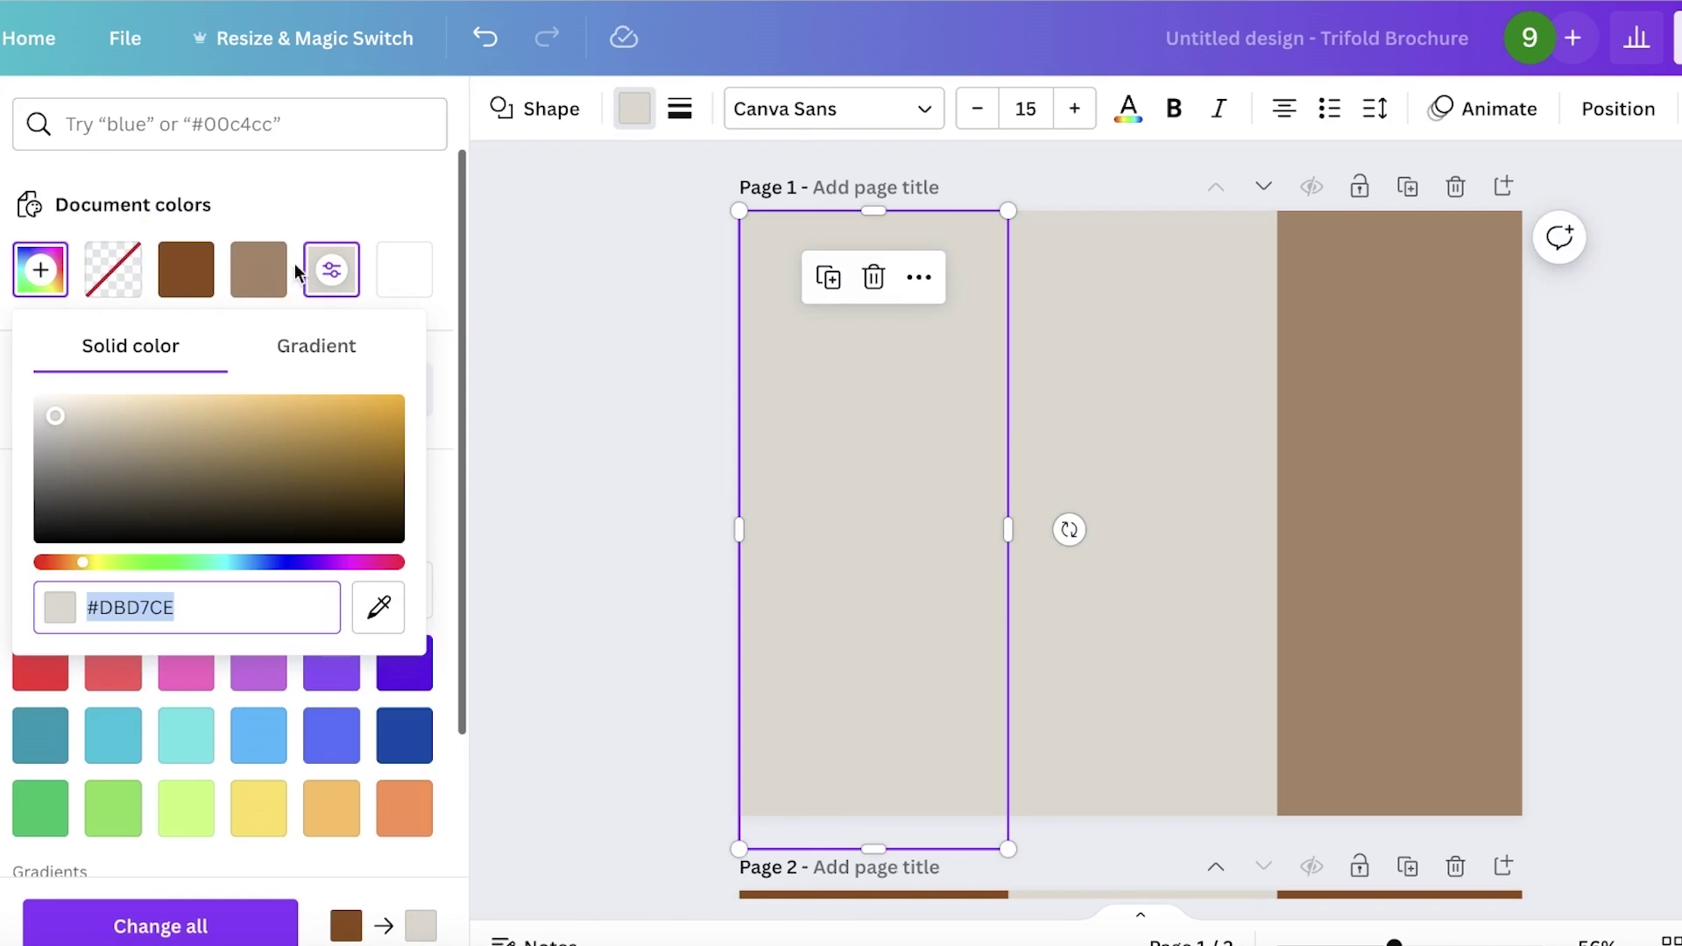
{"action": "left_click", "coordinate": [255, 269]}
{"action": "key", "text": "Escape"}
- Resize page 2's right dark brown rectangle so its bottom meets the page bottom
{"action": "scroll", "coordinate": [816, 403], "scroll_direction": "down", "scroll_amount": 4}
{"action": "scroll", "coordinate": [839, 417], "scroll_direction": "down", "scroll_amount": 1}
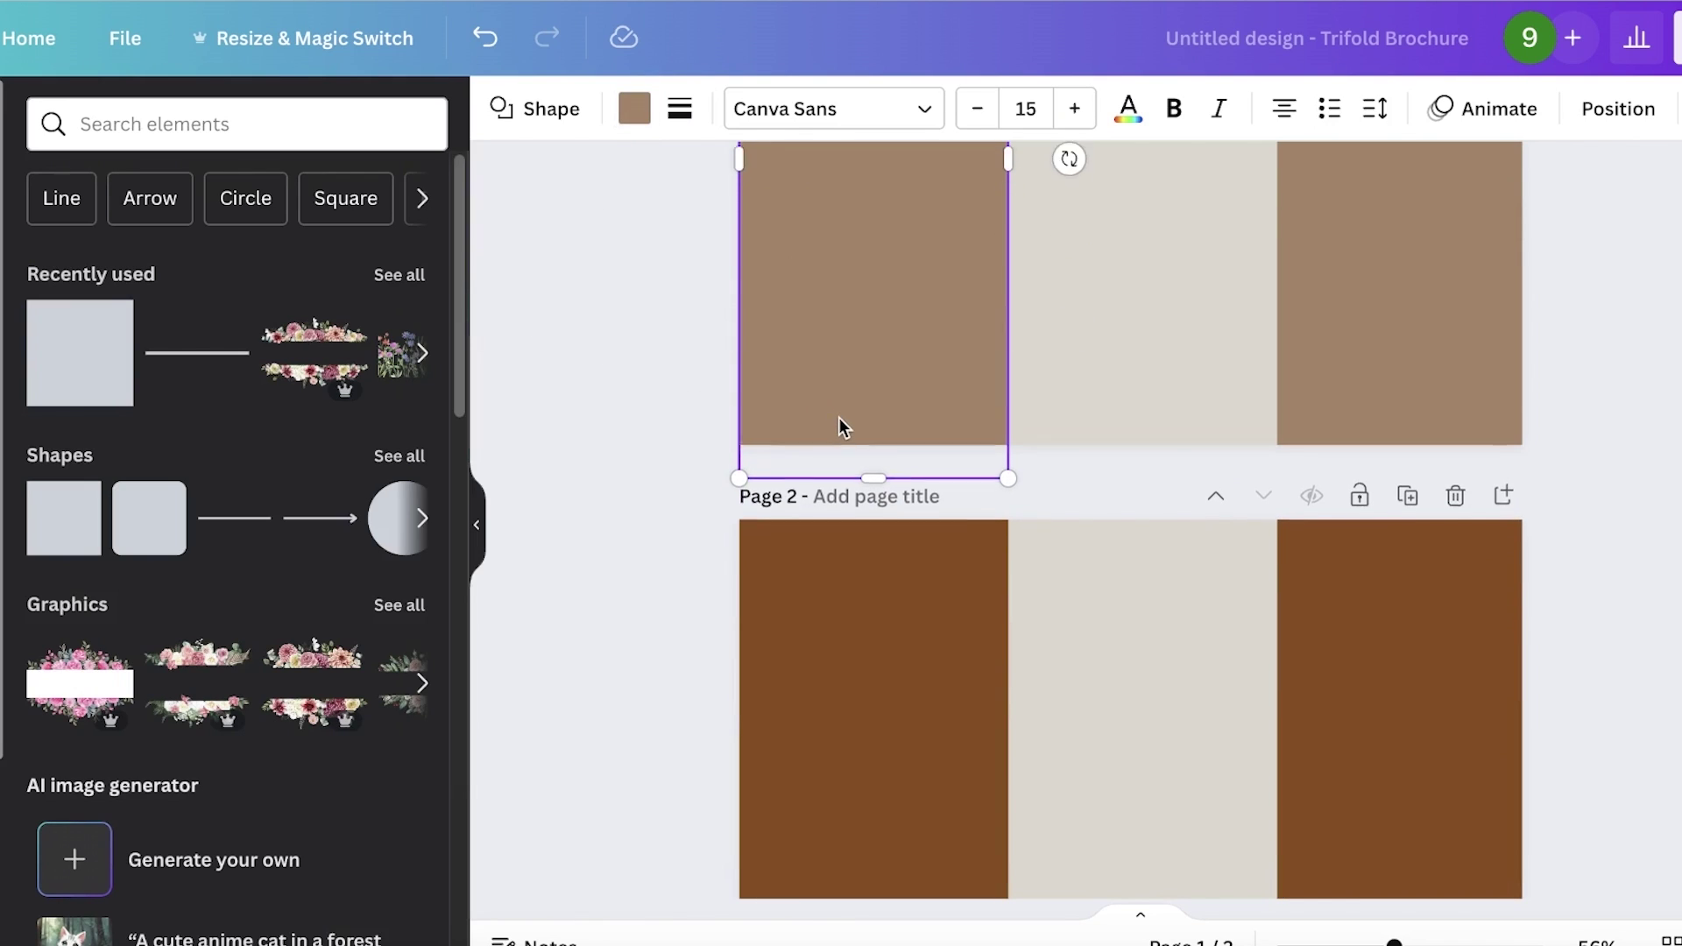
{"action": "scroll", "coordinate": [1609, 402], "scroll_direction": "up", "scroll_amount": 3}
{"action": "scroll", "coordinate": [1609, 403], "scroll_direction": "down", "scroll_amount": 3}
{"action": "scroll", "coordinate": [1446, 613], "scroll_direction": "down", "scroll_amount": 3}
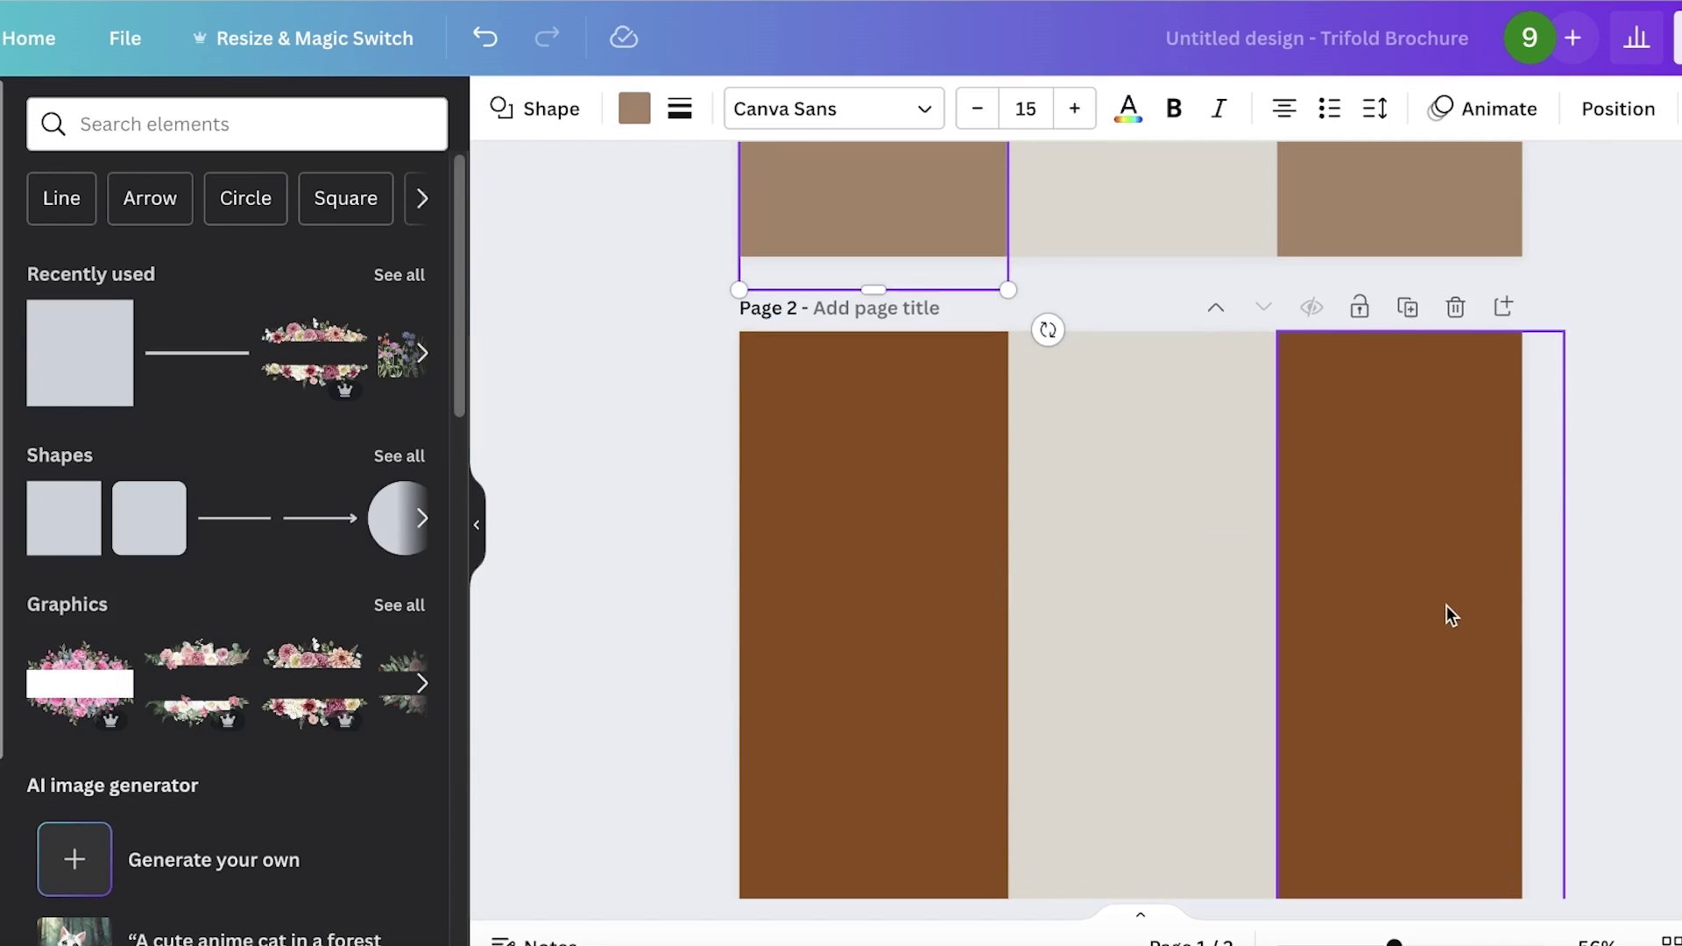
{"action": "left_click", "coordinate": [1400, 564]}
{"action": "mouse_move", "coordinate": [1401, 563]}
{"action": "left_mouse_down"}
{"action": "mouse_move", "coordinate": [1358, 549]}
{"action": "mouse_move", "coordinate": [1408, 555]}
{"action": "left_mouse_up"}
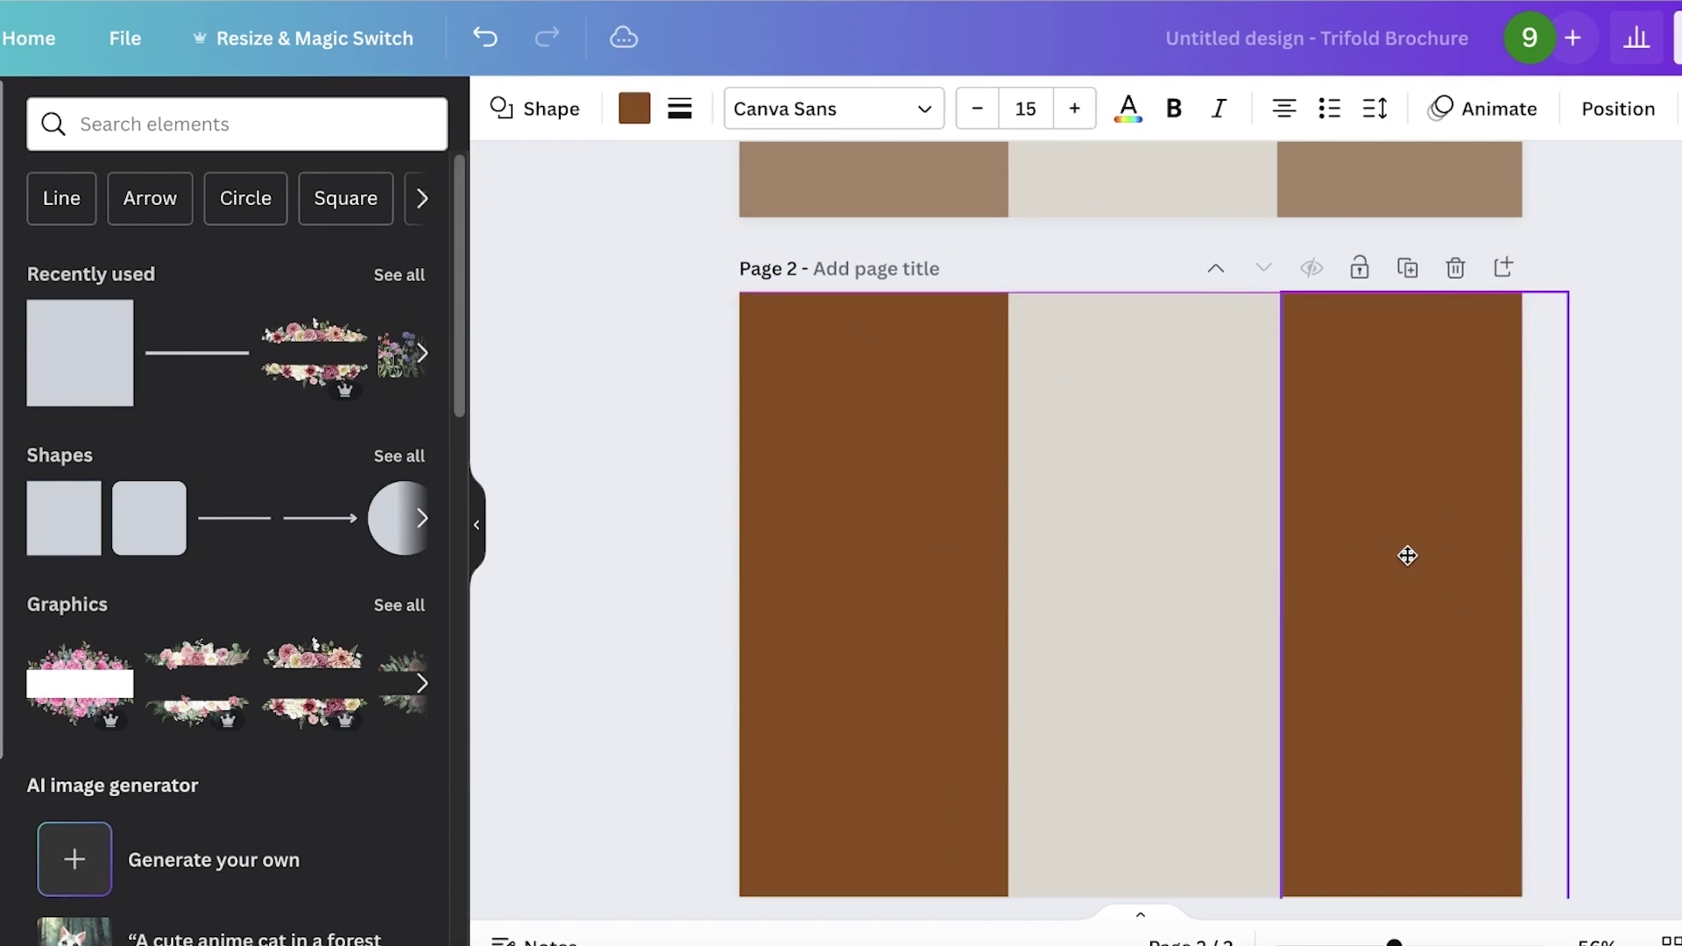
{"action": "scroll", "coordinate": [1623, 560], "scroll_direction": "down", "scroll_amount": 1}
{"action": "left_click_drag", "start_coordinate": [1563, 565], "coordinate": [1520, 559]}
{"action": "scroll", "coordinate": [1490, 833], "scroll_direction": "down", "scroll_amount": 1}
{"action": "left_click_drag", "start_coordinate": [1431, 857], "coordinate": [1393, 783]}
- Centre the brown rectangle on page 2 and delete the leftover left rectangle
{"action": "left_click_drag", "start_coordinate": [1381, 570], "coordinate": [1102, 557]}
{"action": "key", "text": "Delete"}
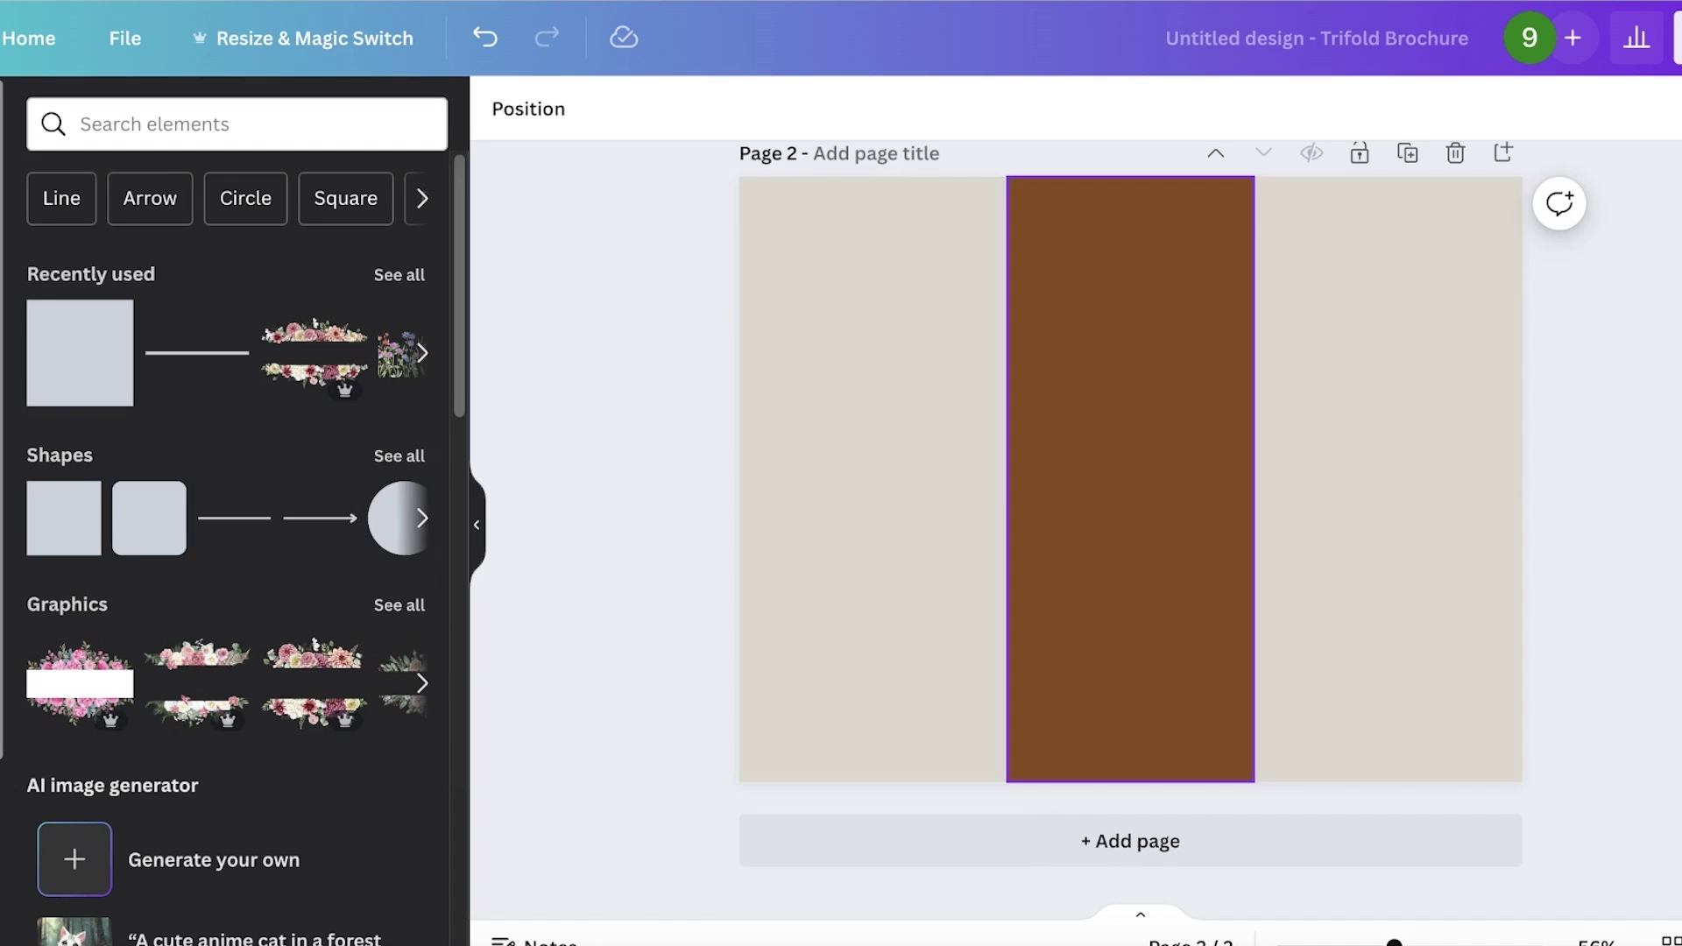
{"action": "left_click_drag", "start_coordinate": [1067, 387], "coordinate": [1073, 385]}
{"action": "left_click", "coordinate": [1464, 439]}
{"action": "scroll", "coordinate": [1025, 398], "scroll_direction": "up", "scroll_amount": 3}
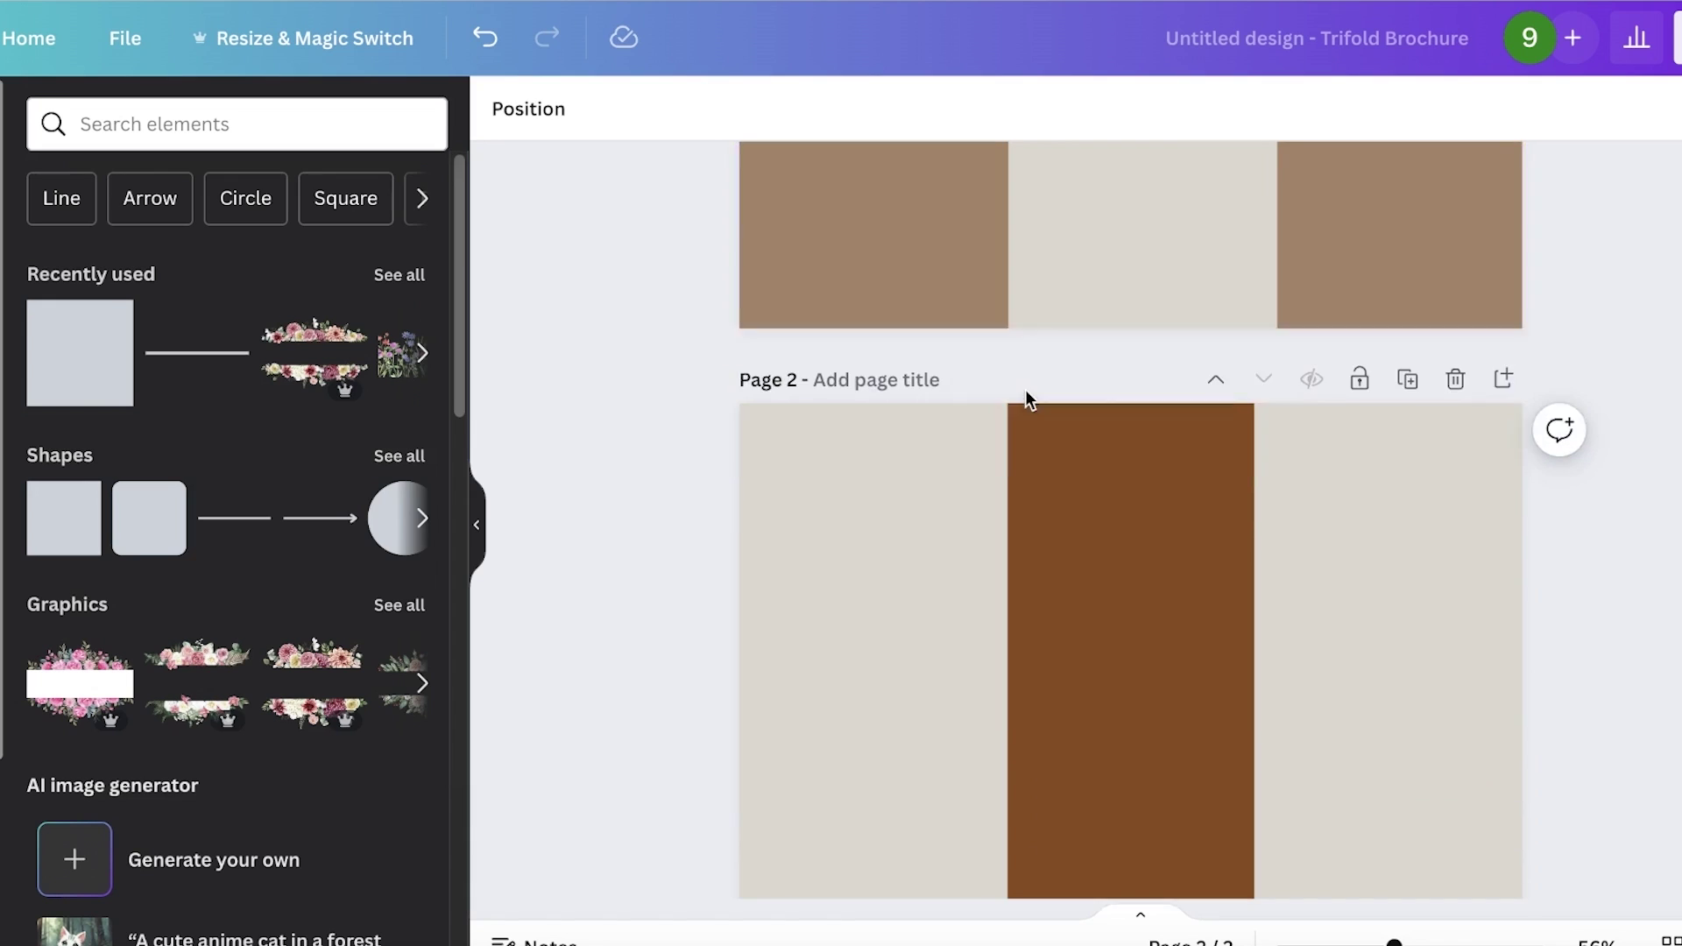
{"action": "scroll", "coordinate": [1184, 648], "scroll_direction": "down", "scroll_amount": 3}
{"action": "scroll", "coordinate": [1239, 304], "scroll_direction": "up", "scroll_amount": 5}
{"action": "scroll", "coordinate": [1076, 403], "scroll_direction": "down", "scroll_amount": 7}
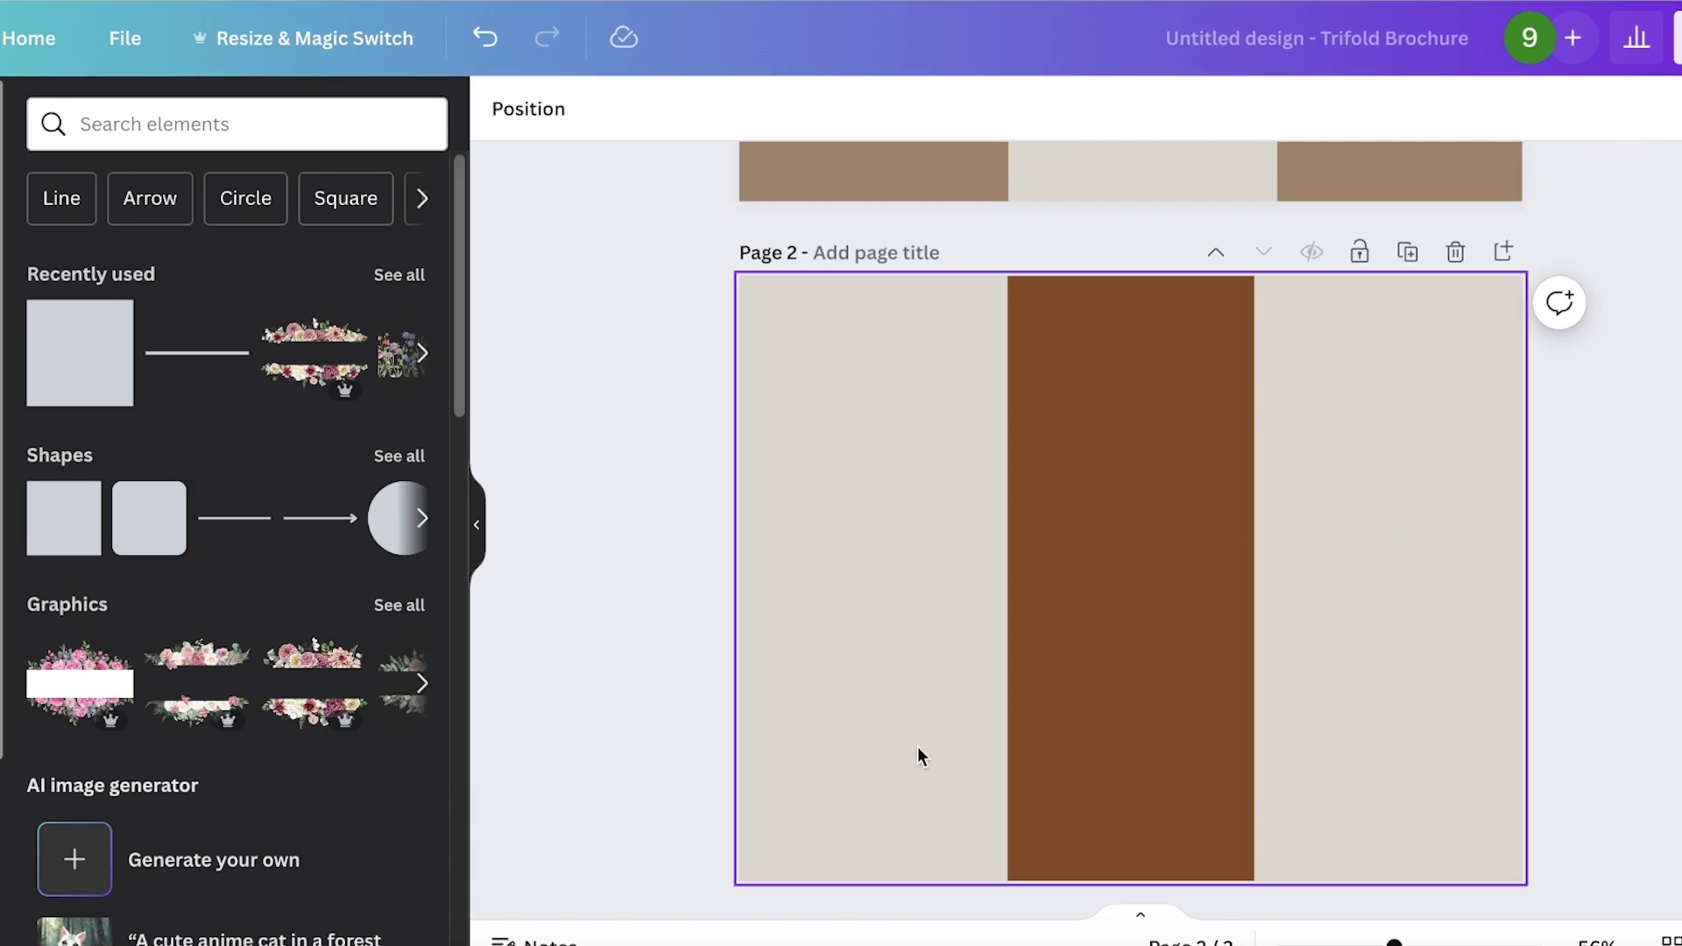
{"action": "scroll", "coordinate": [1473, 677], "scroll_direction": "up", "scroll_amount": 5}
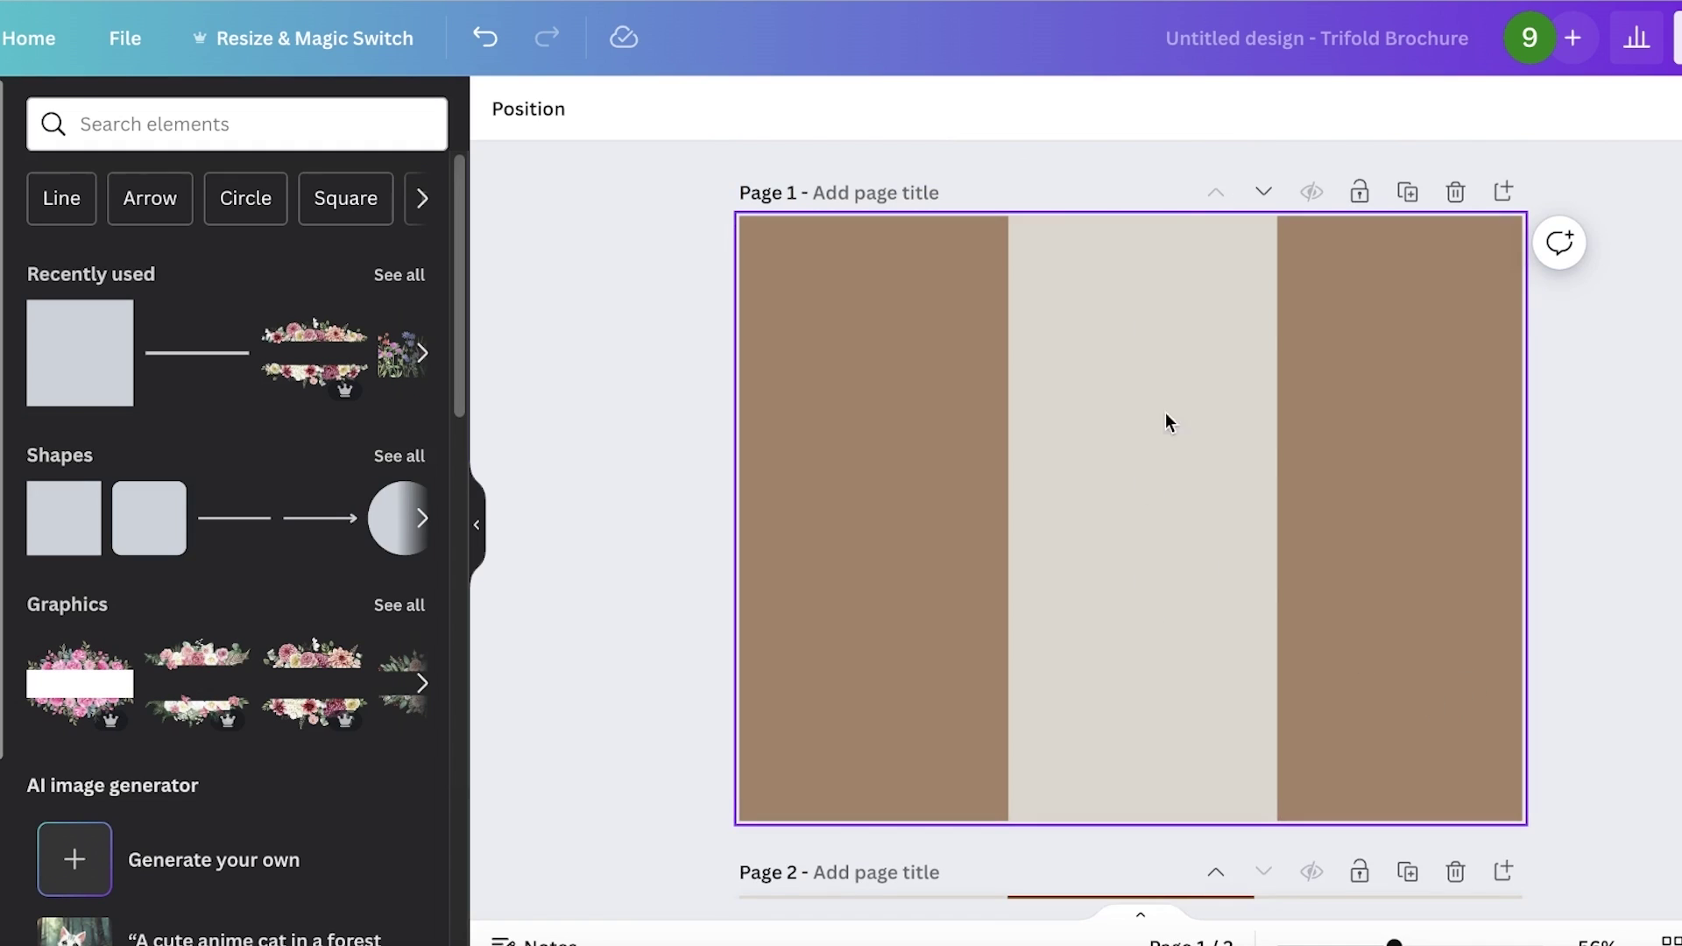
{"action": "scroll", "coordinate": [1205, 345], "scroll_direction": "down", "scroll_amount": 3}
{"action": "scroll", "coordinate": [1084, 363], "scroll_direction": "up", "scroll_amount": 3}
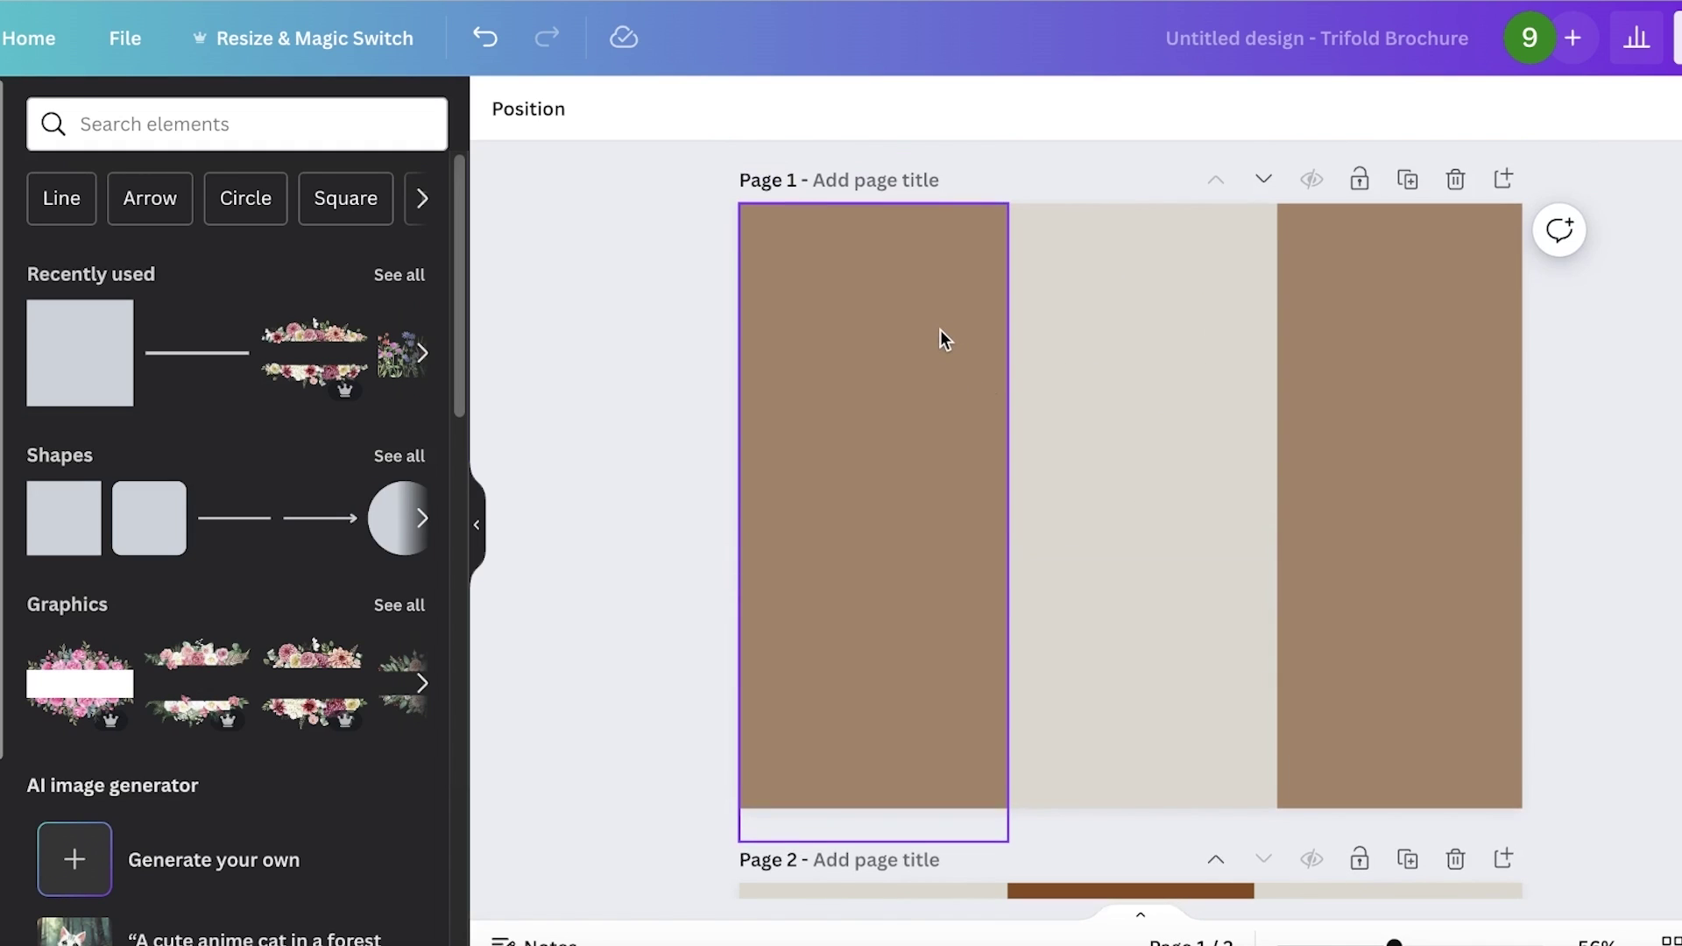
{"action": "scroll", "coordinate": [1013, 683], "scroll_direction": "down", "scroll_amount": 3}
{"action": "scroll", "coordinate": [1115, 590], "scroll_direction": "up", "scroll_amount": 3}
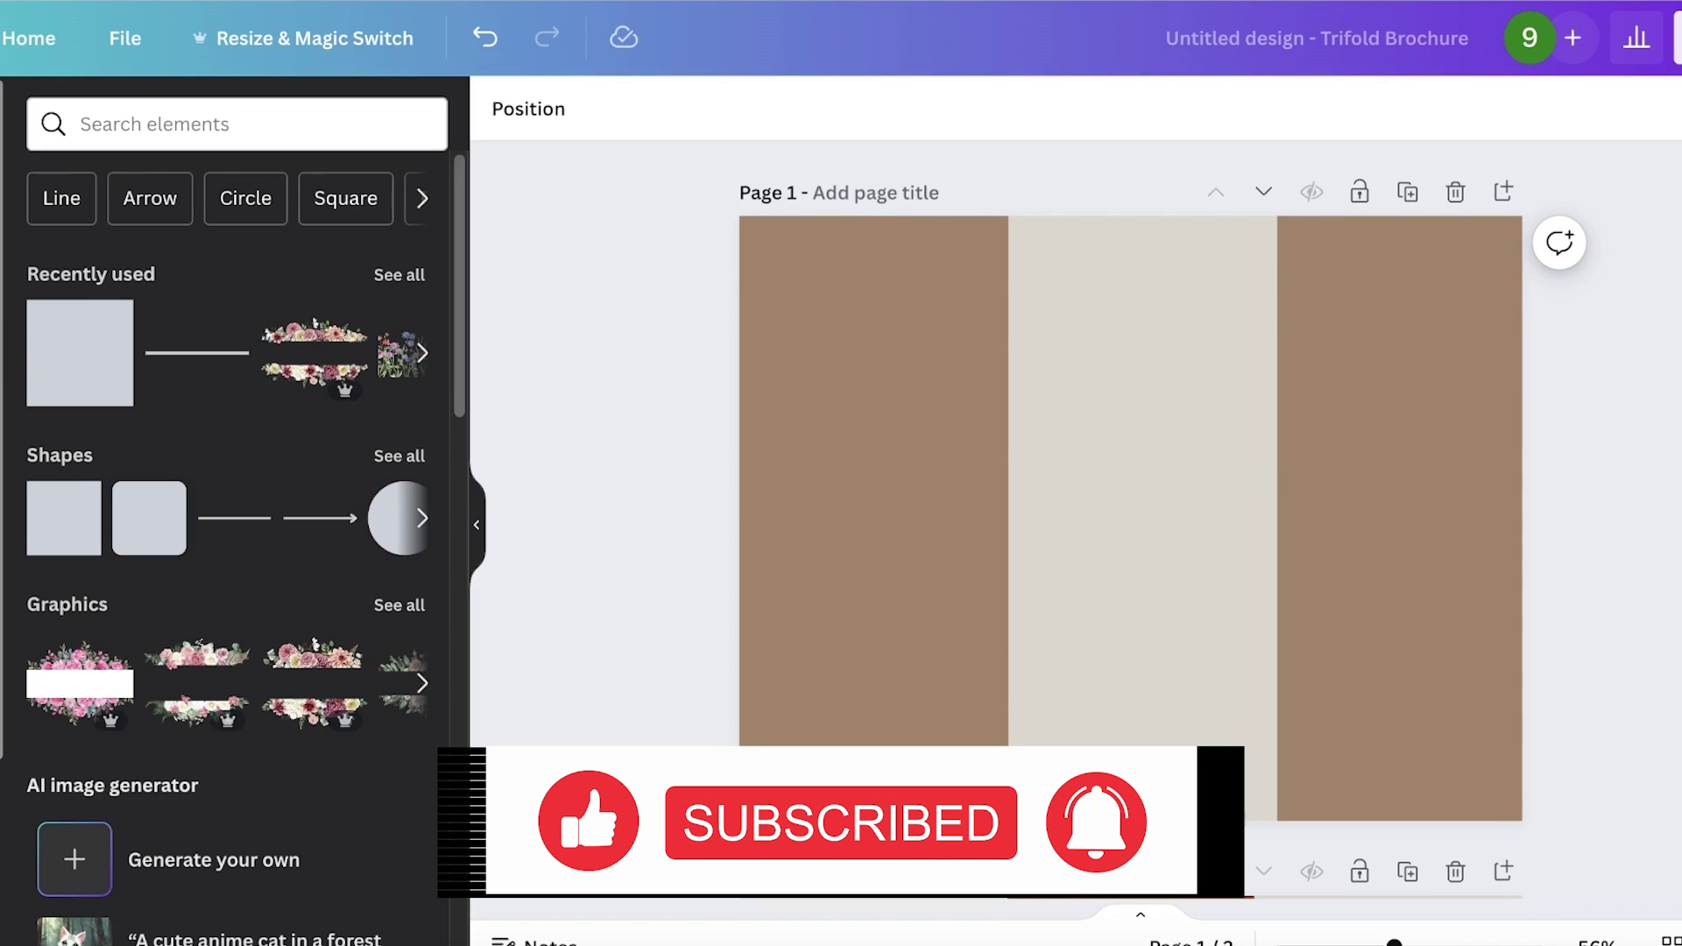
- Add the grey D logo from Uploads, shrink it to a small square, and place it atop page 1's centre panel
{"action": "left_click", "coordinate": [3, 271]}
{"action": "scroll", "coordinate": [149, 473], "scroll_direction": "down", "scroll_amount": 5}
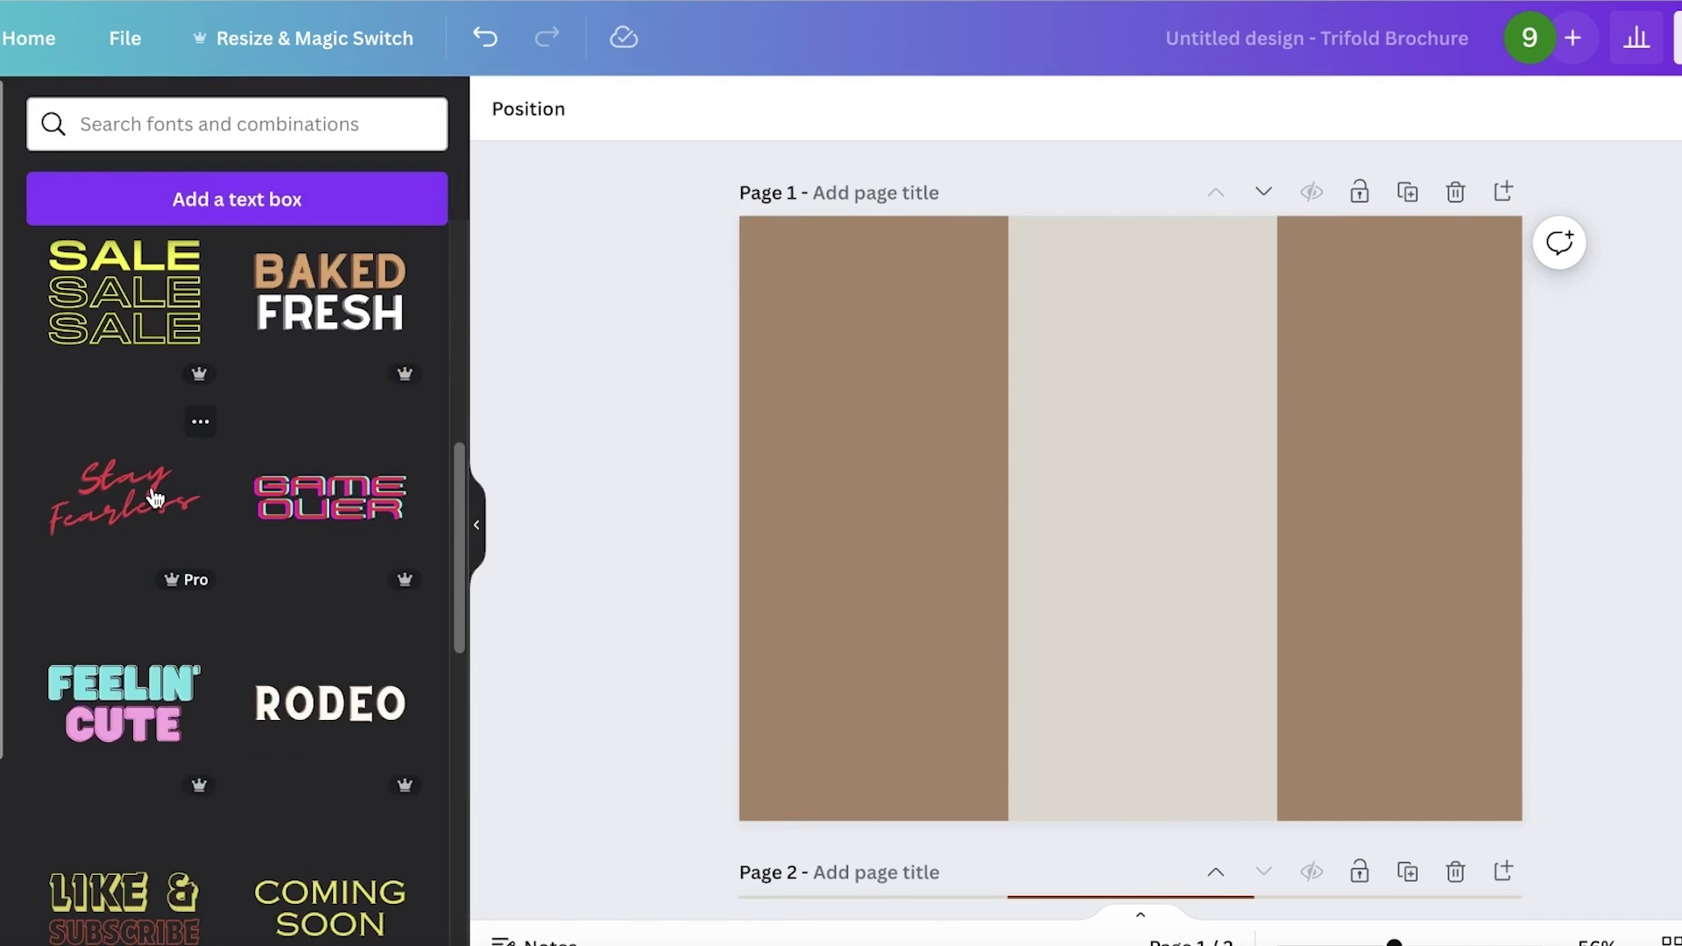
{"action": "left_click", "coordinate": [3, 394]}
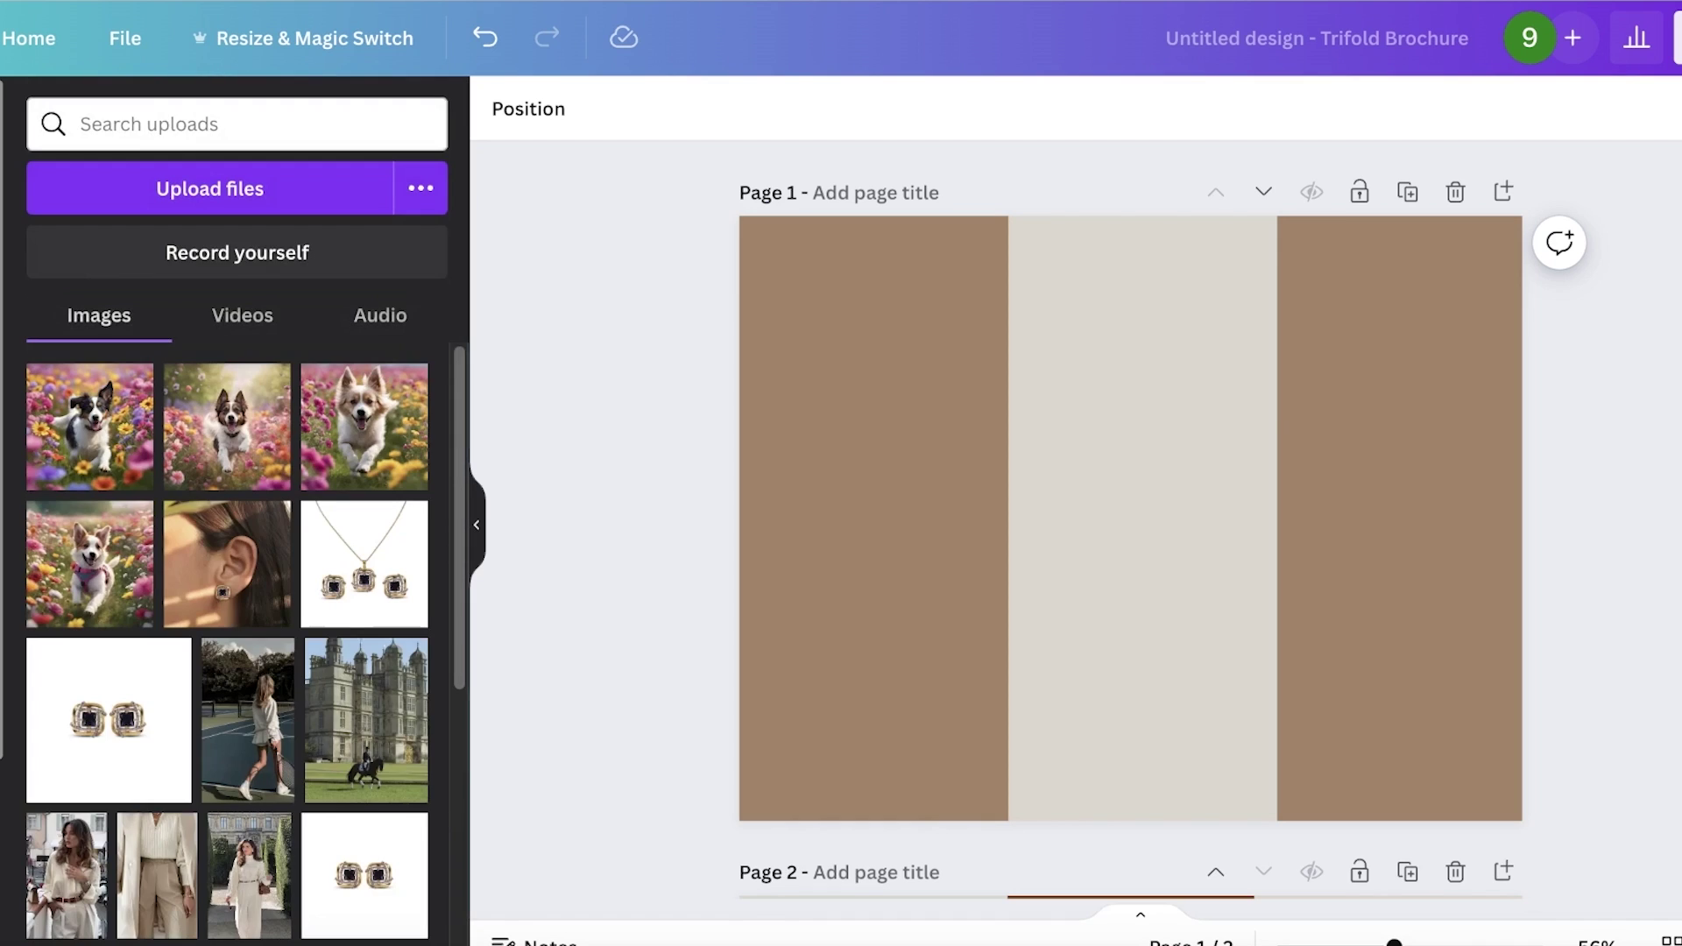
{"action": "scroll", "coordinate": [238, 533], "scroll_direction": "down", "scroll_amount": 4}
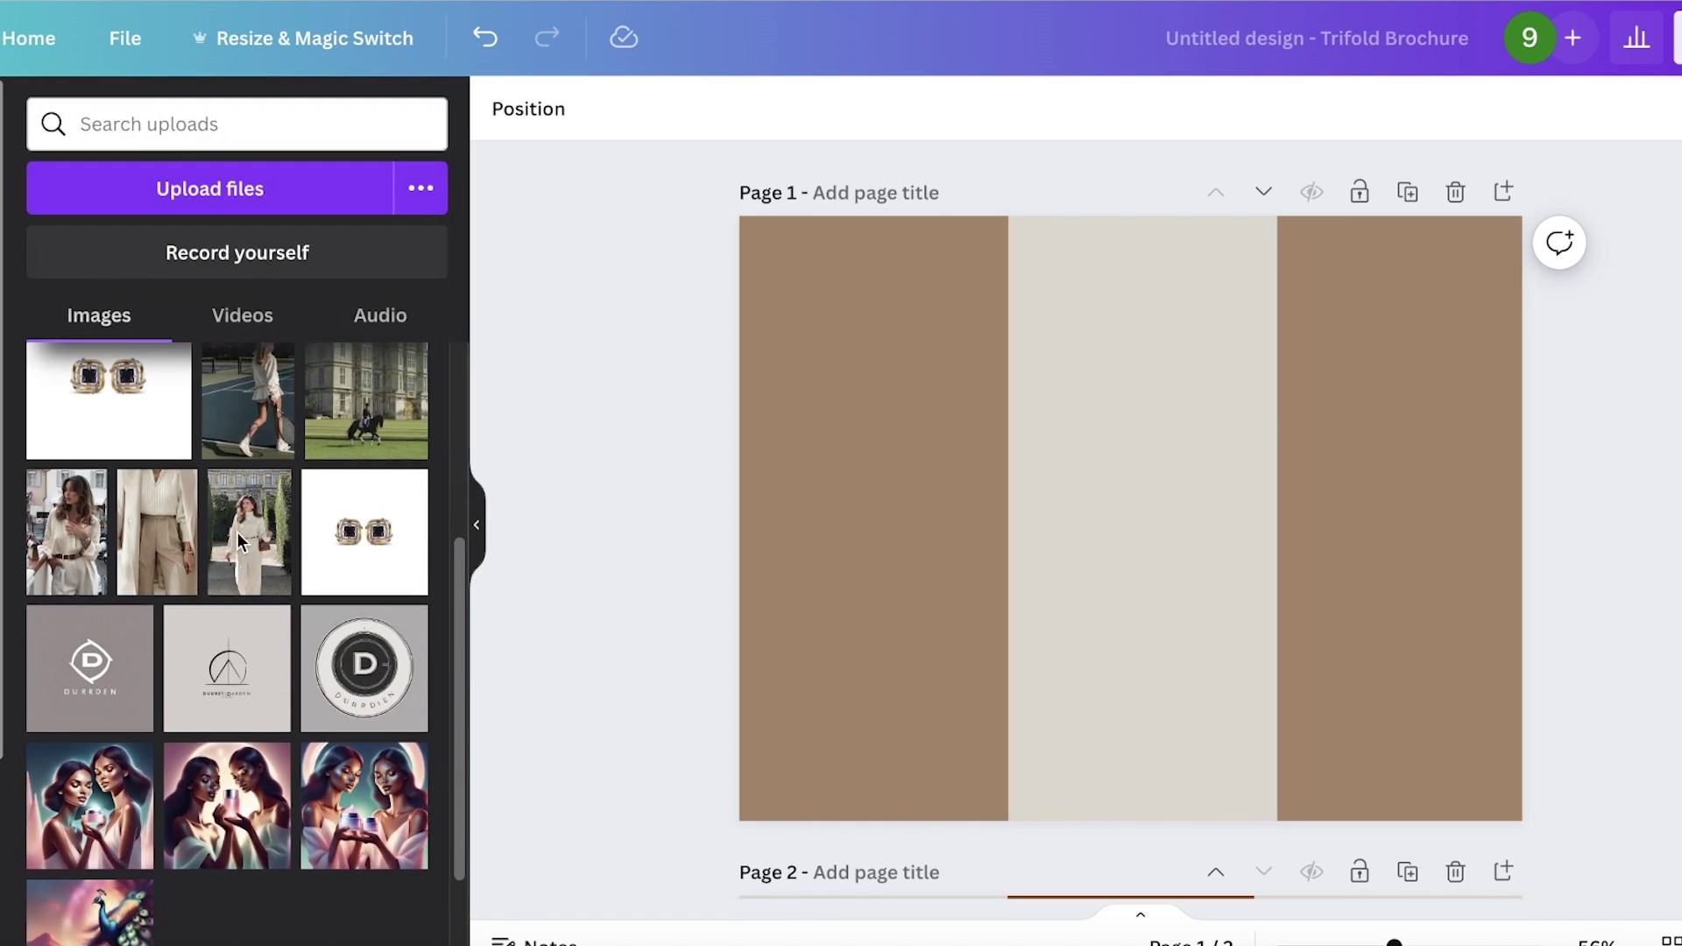
{"action": "left_click", "coordinate": [133, 670]}
{"action": "left_click_drag", "start_coordinate": [1351, 748], "coordinate": [1021, 433]}
{"action": "left_click_drag", "start_coordinate": [976, 363], "coordinate": [1152, 369]}
{"action": "left_click", "coordinate": [1194, 552]}
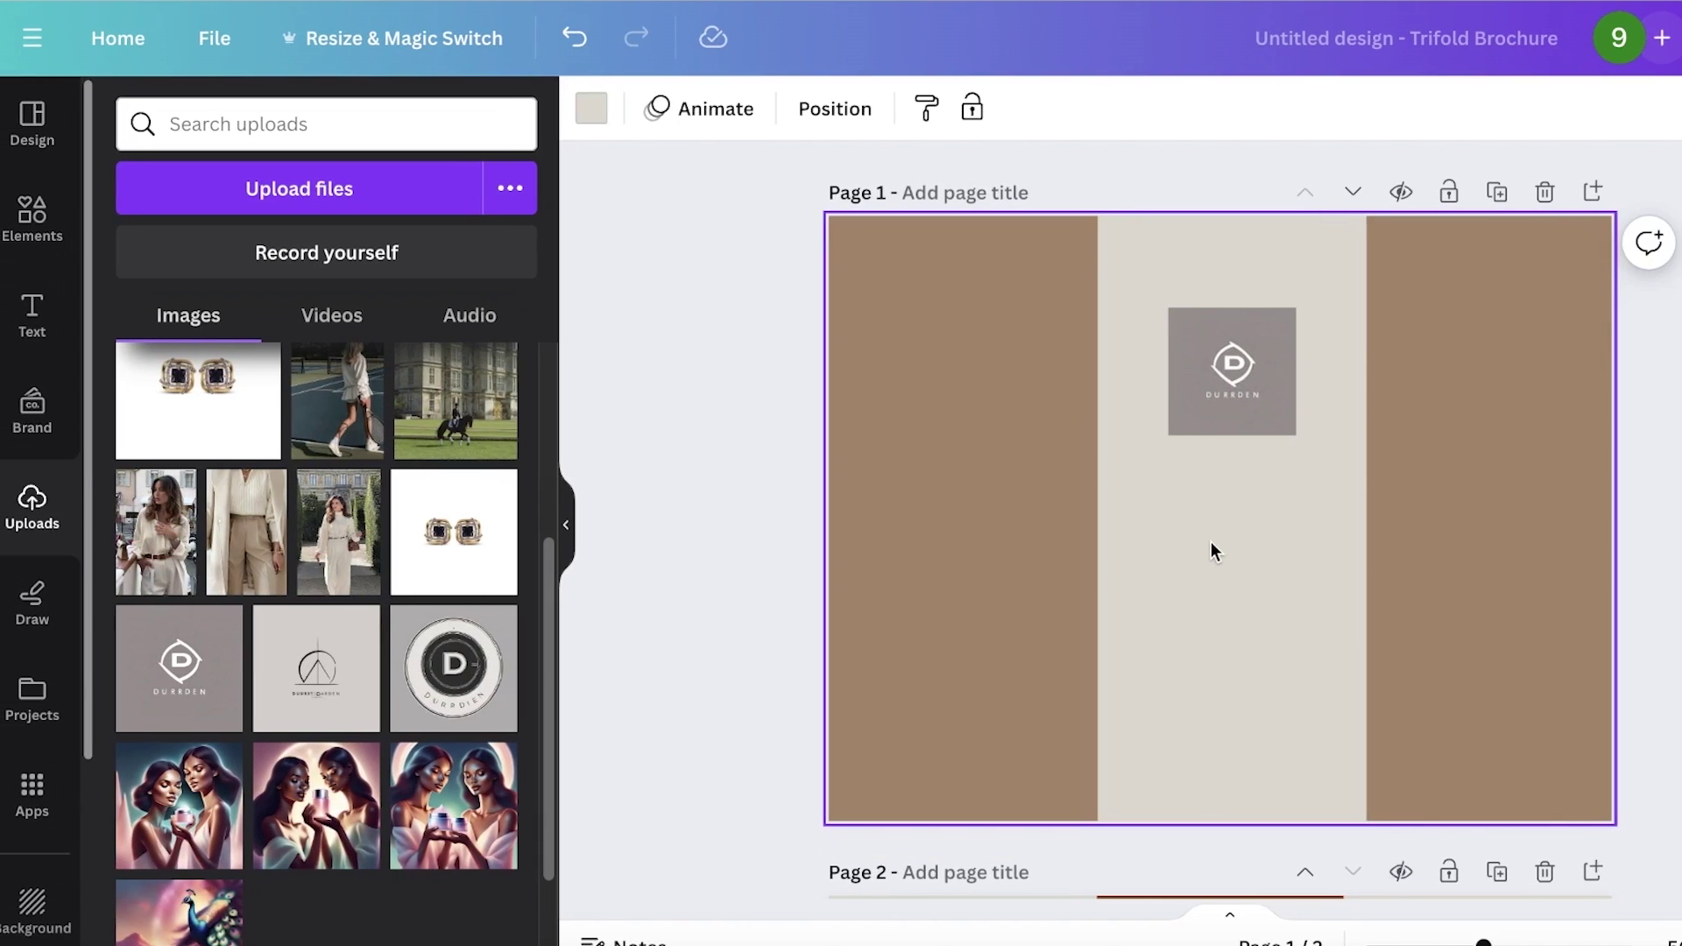
- Add a heading text box reading 'Durden Hotels / Live your best experiences with us'
{"action": "left_click", "coordinate": [33, 219]}
{"action": "left_click", "coordinate": [32, 311]}
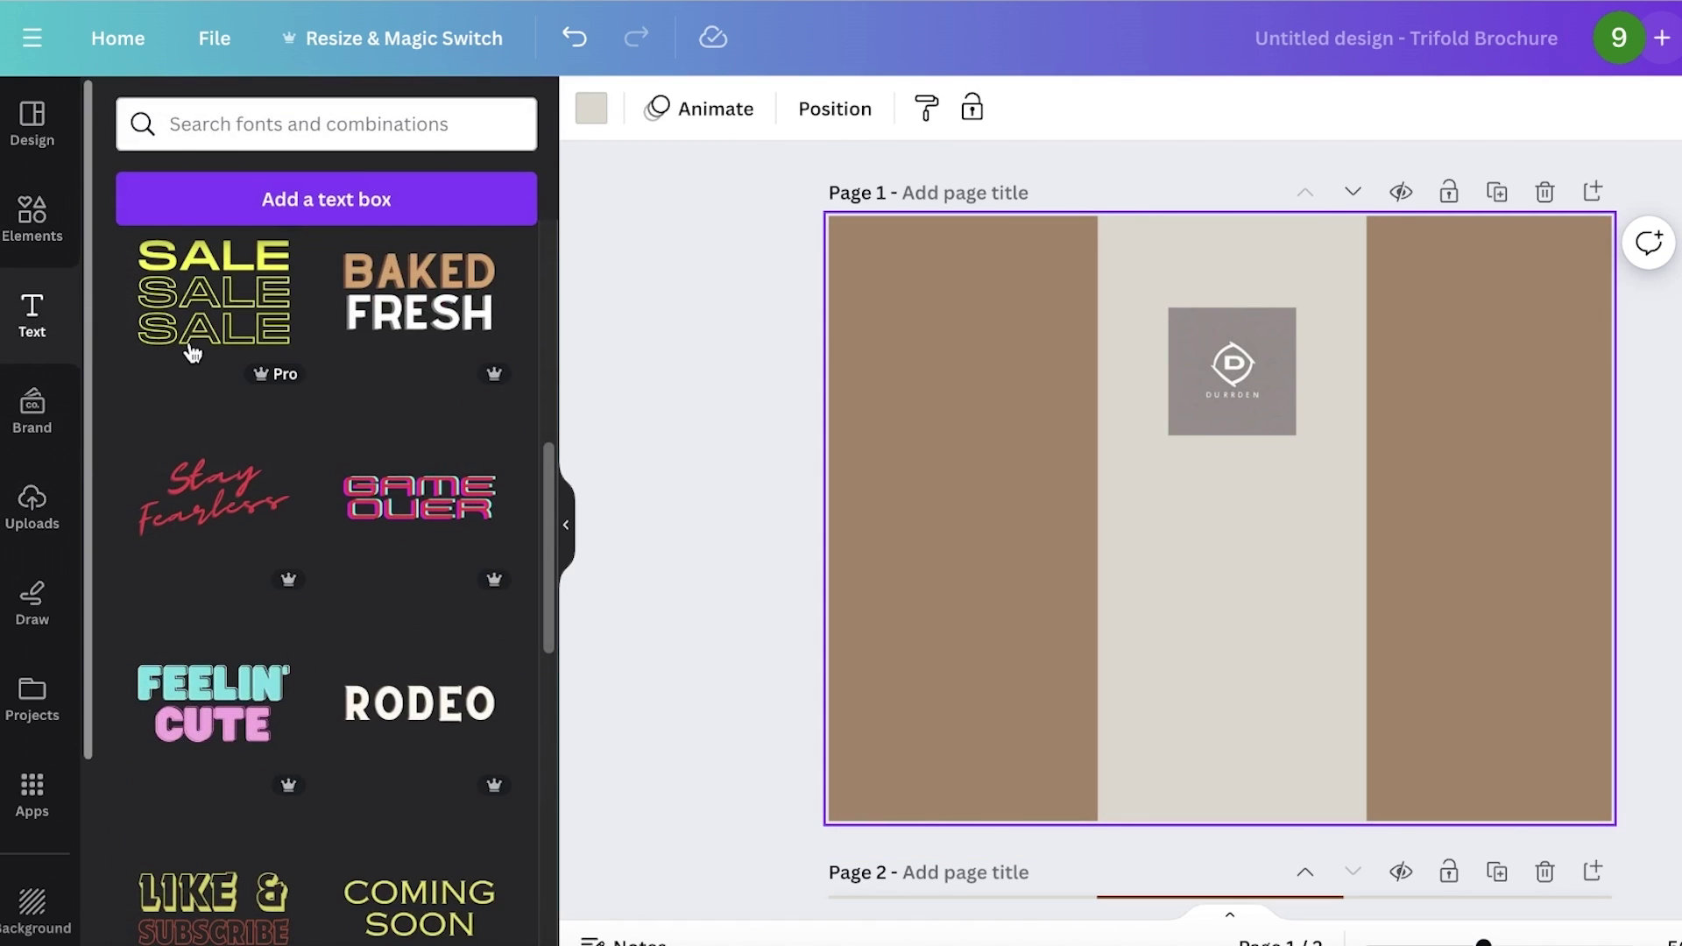
{"action": "scroll", "coordinate": [318, 711], "scroll_direction": "up", "scroll_amount": 8}
{"action": "left_click", "coordinate": [267, 410]}
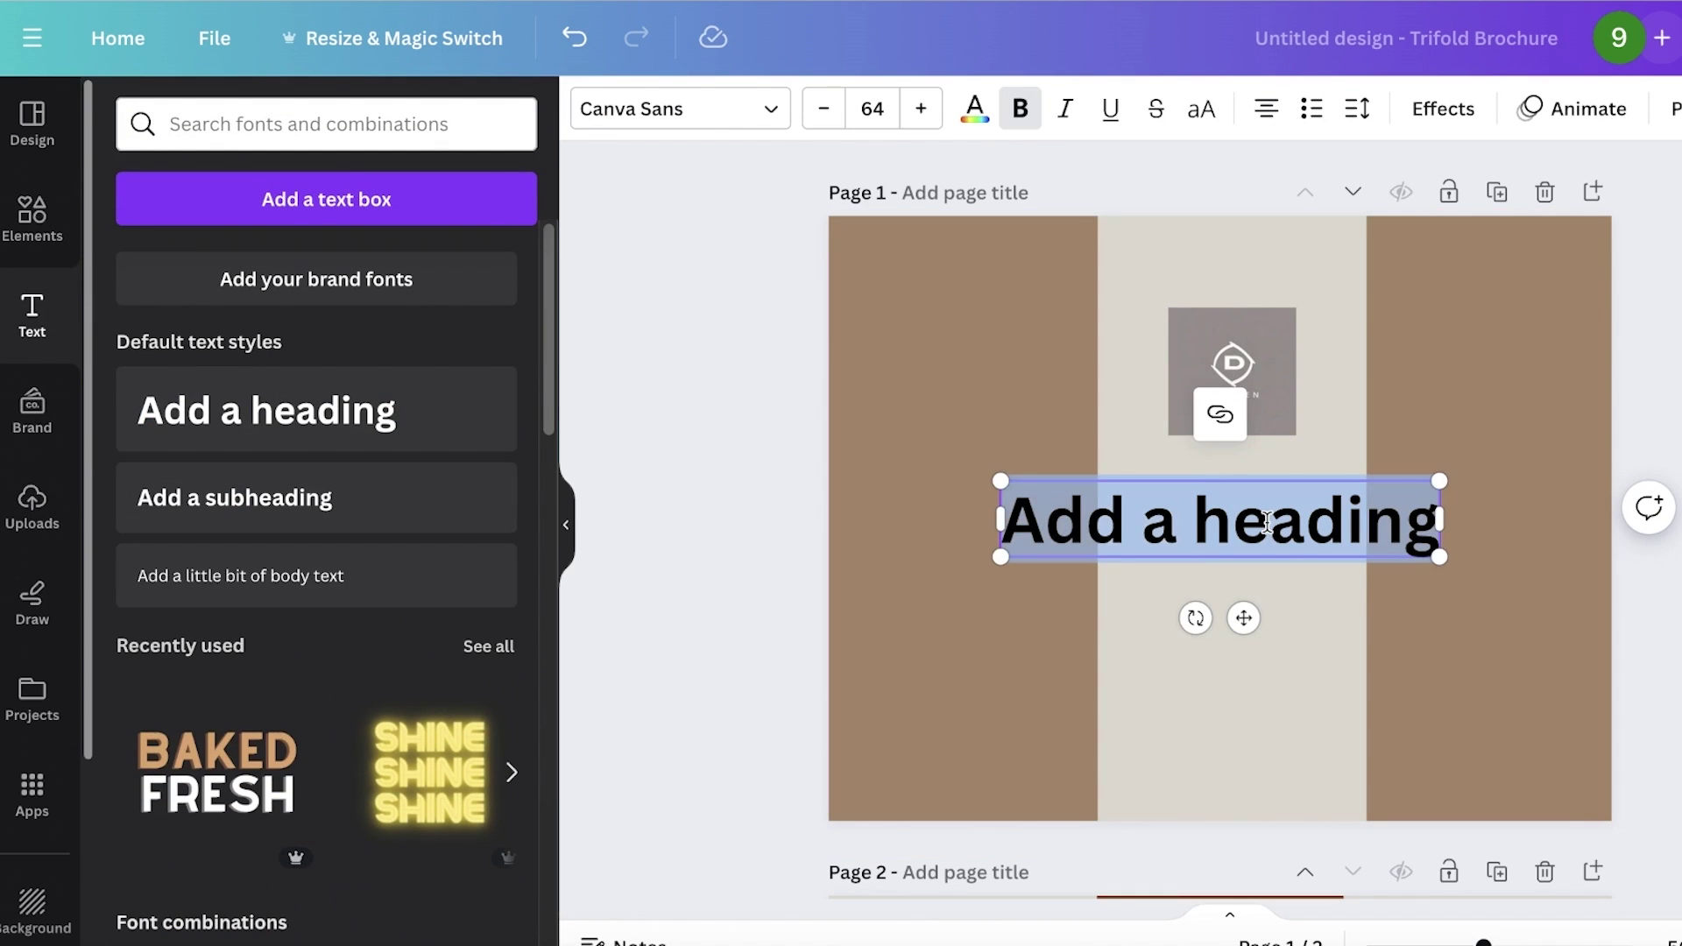
{"action": "type", "text": "S"}
{"action": "key", "text": "BackSpace"}
{"action": "type", "text": "Du"}
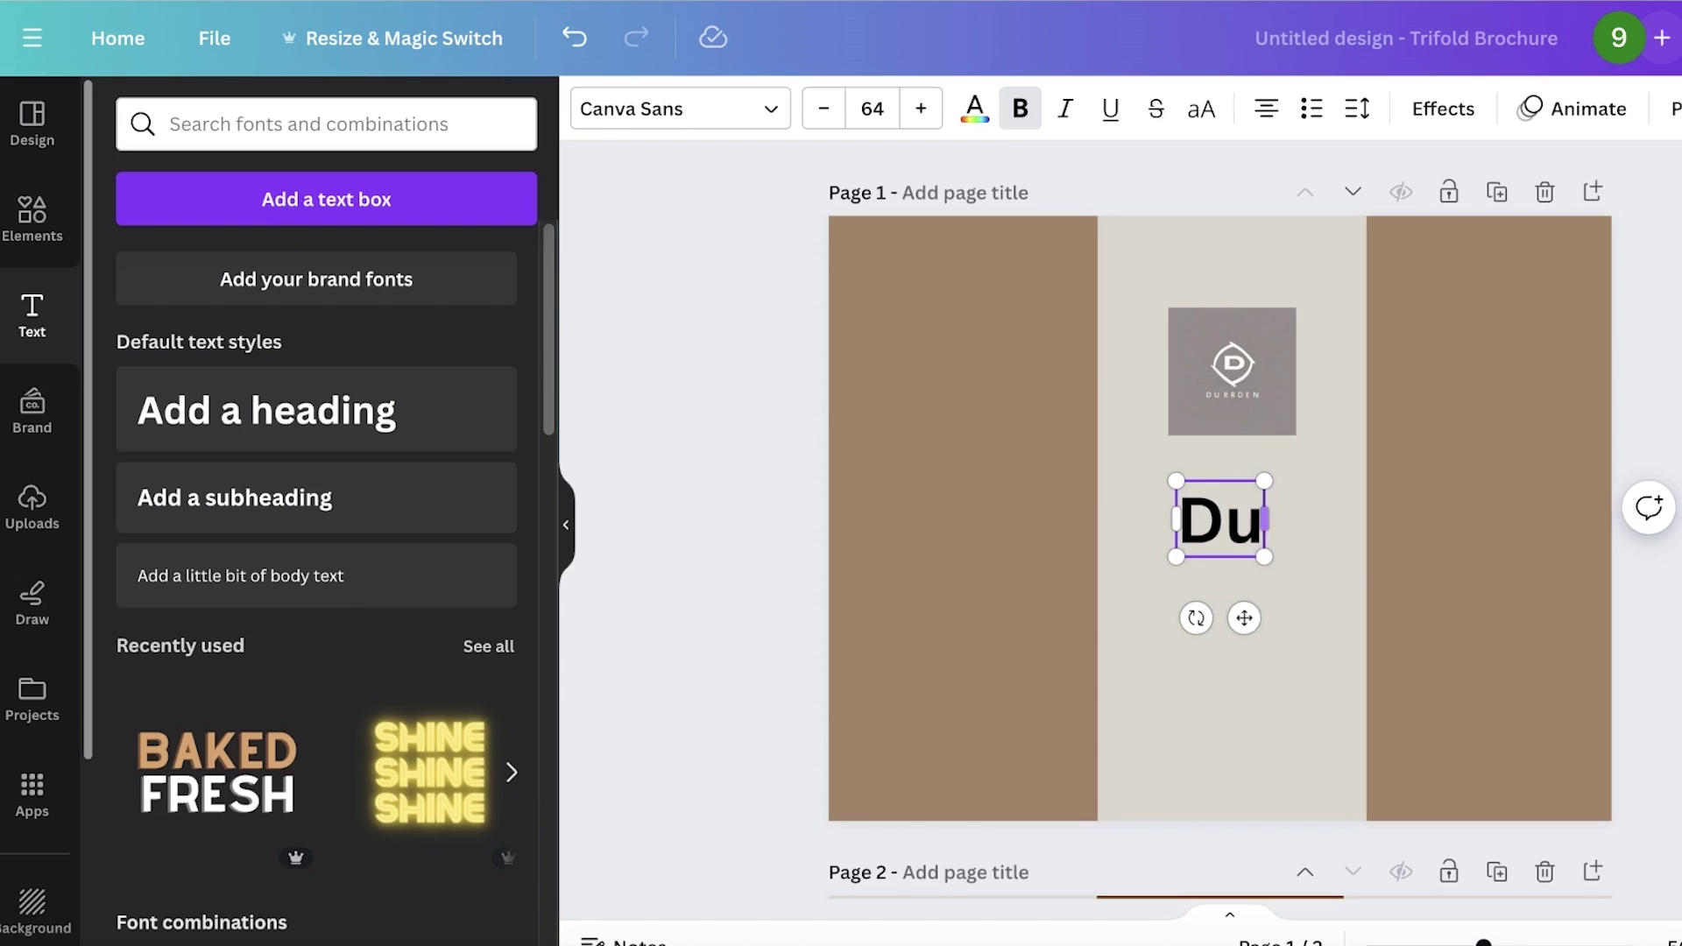
{"action": "type", "text": "rden Hotels"}
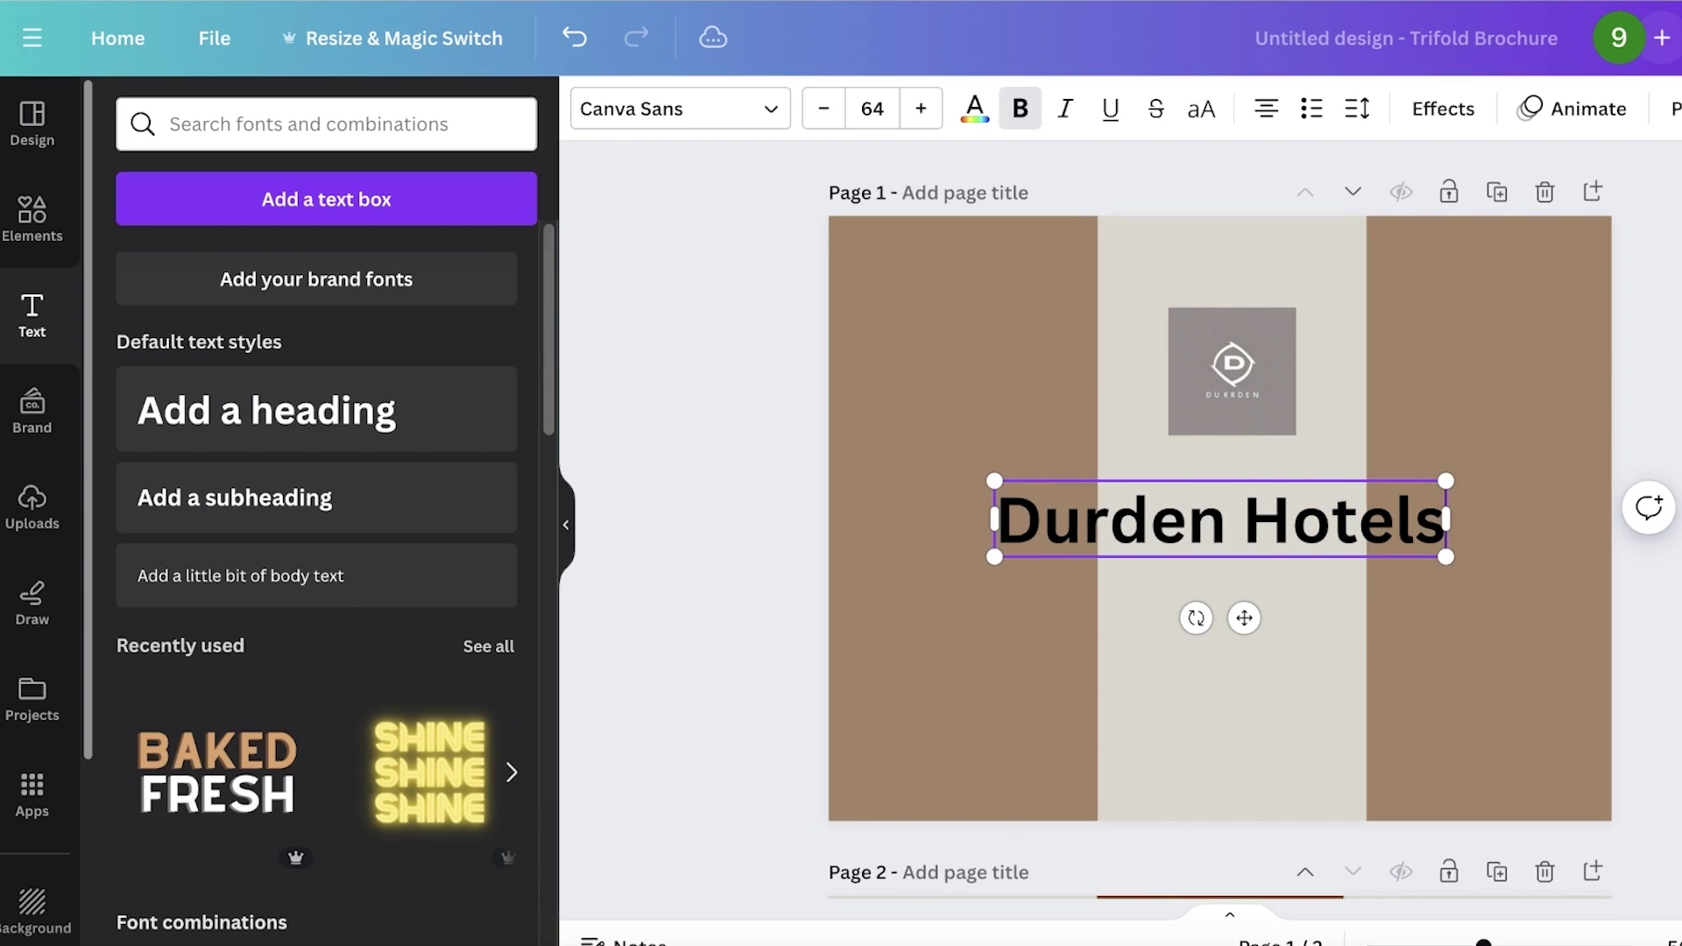
{"action": "key", "text": "Return"}
{"action": "type", "text": "Live tou"}
{"action": "key", "text": "BackSpace"}
{"action": "key", "text": "BackSpace"}
{"action": "key", "text": "BackSpace"}
{"action": "type", "text": "your"}
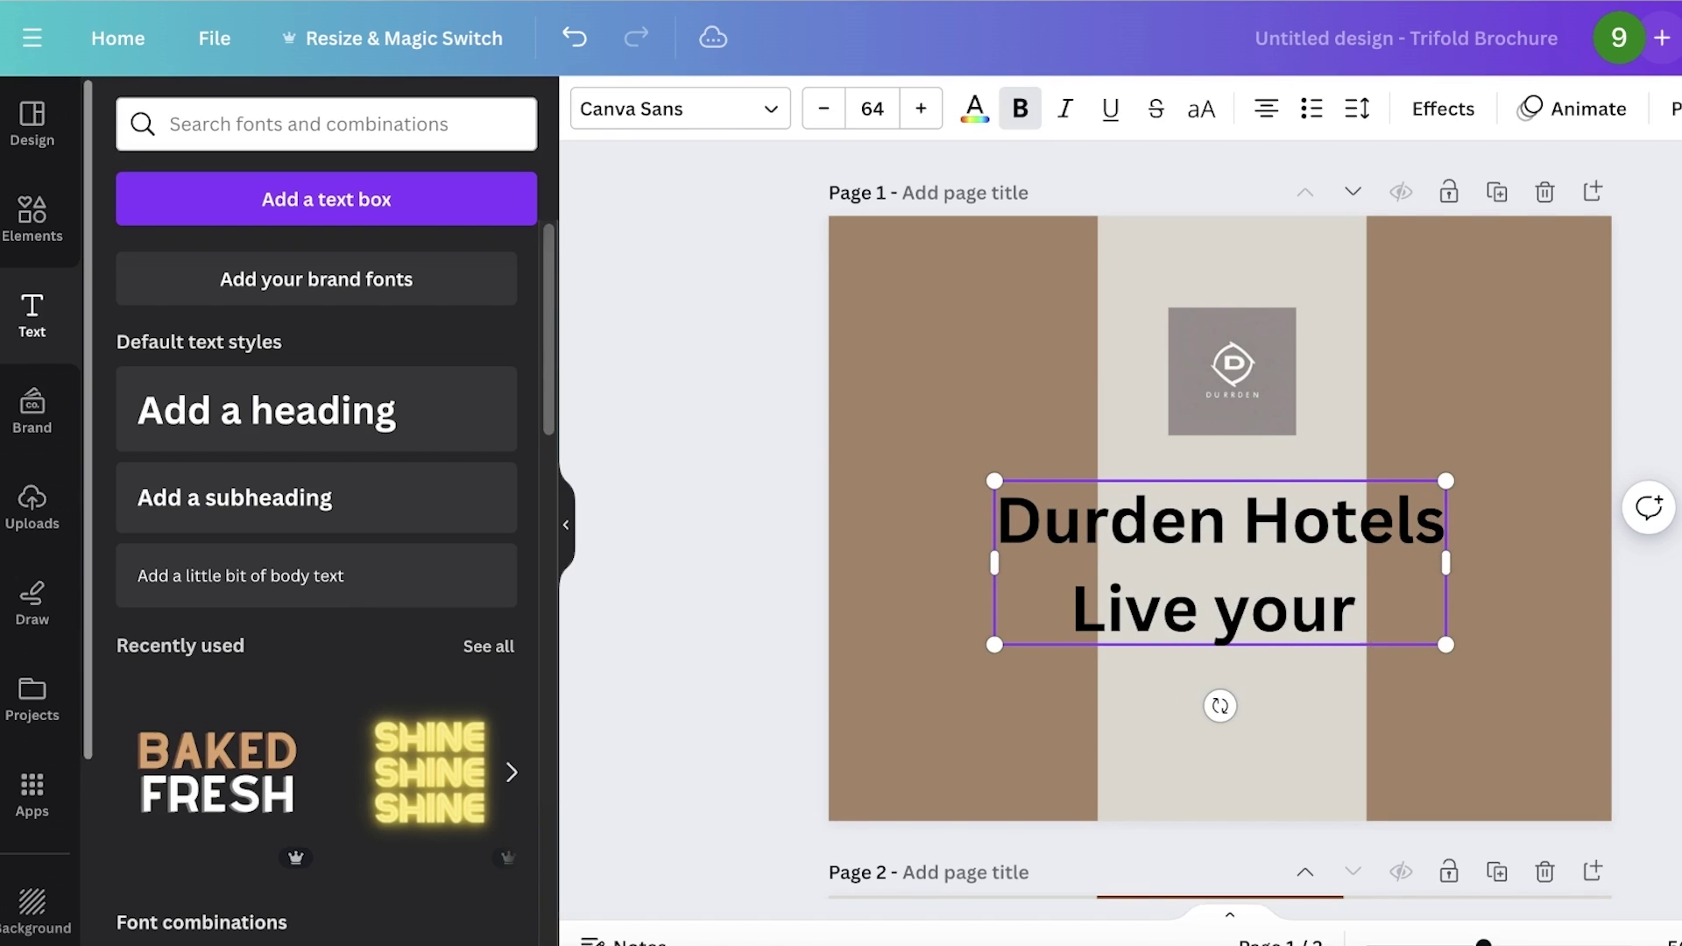
{"action": "type", "text": " best experiecn"}
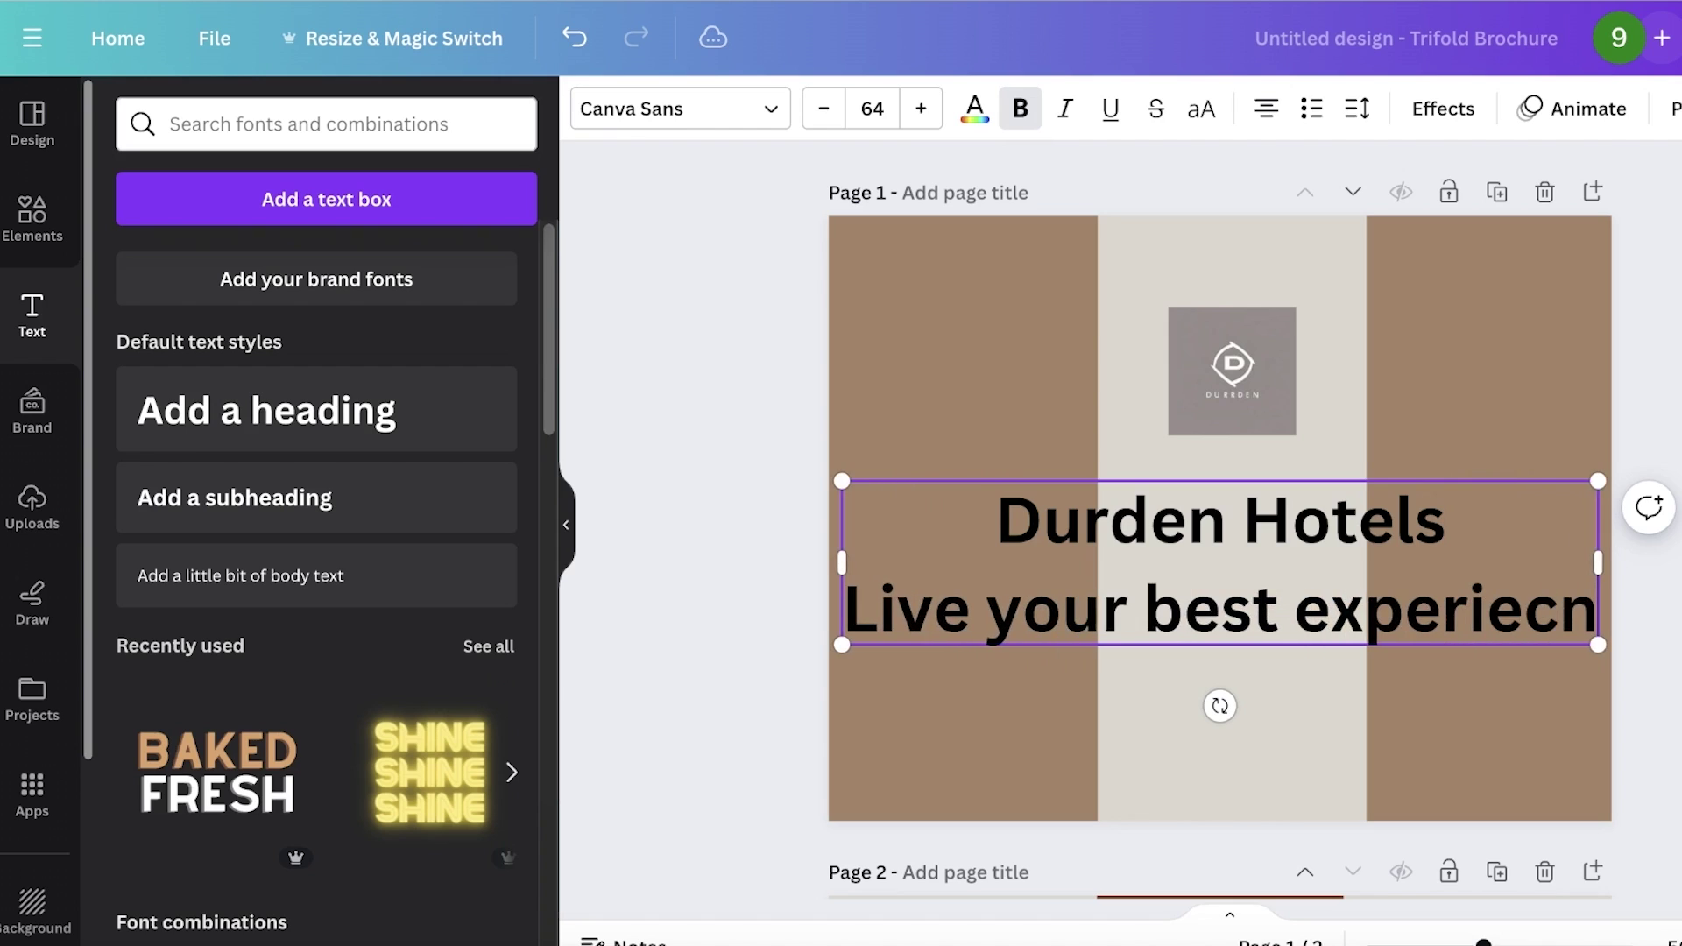
{"action": "key", "text": "BackSpace"}
{"action": "key", "text": "BackSpace"}
{"action": "type", "text": "nces with us"}
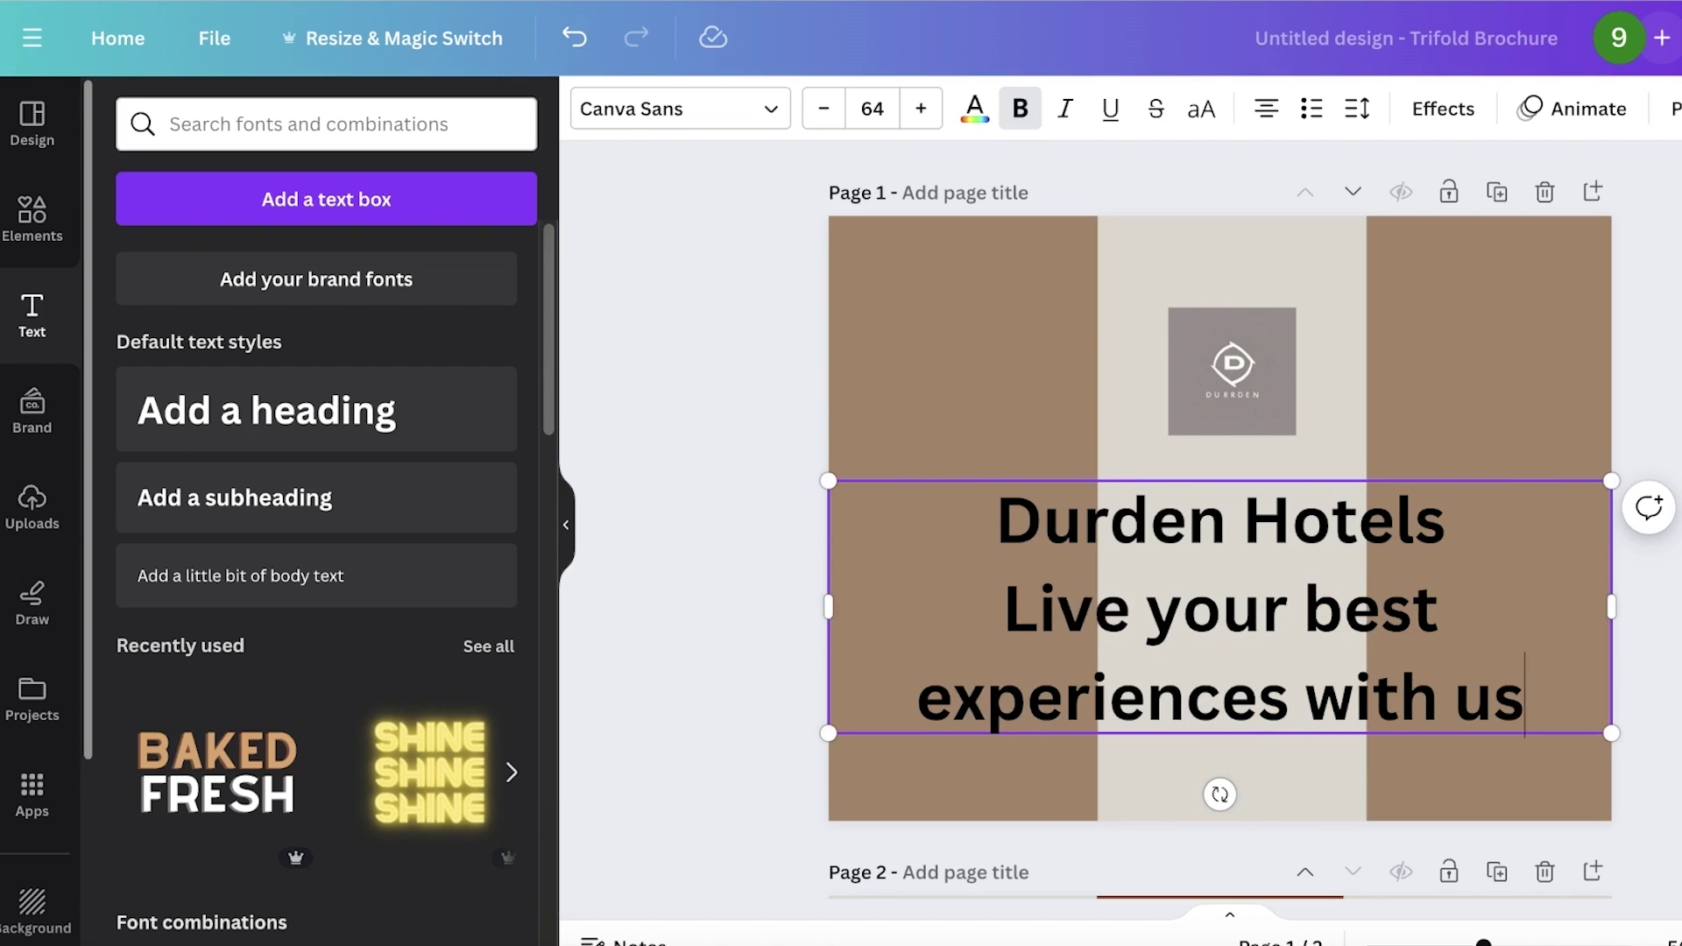
- Shrink the tagline, move it under the logo in the centre panel, and duplicate it
{"action": "left_click_drag", "start_coordinate": [1620, 757], "coordinate": [1065, 570]}
{"action": "left_click", "coordinate": [1183, 556]}
{"action": "left_click_drag", "start_coordinate": [933, 549], "coordinate": [1225, 644]}
{"action": "left_click", "coordinate": [1233, 706]}
{"action": "left_click", "coordinate": [1211, 549]}
{"action": "key", "text": "ctrl+d"}
- Narrow the copied text box and line it up beneath the tagline
{"action": "double_click", "coordinate": [1223, 632]}
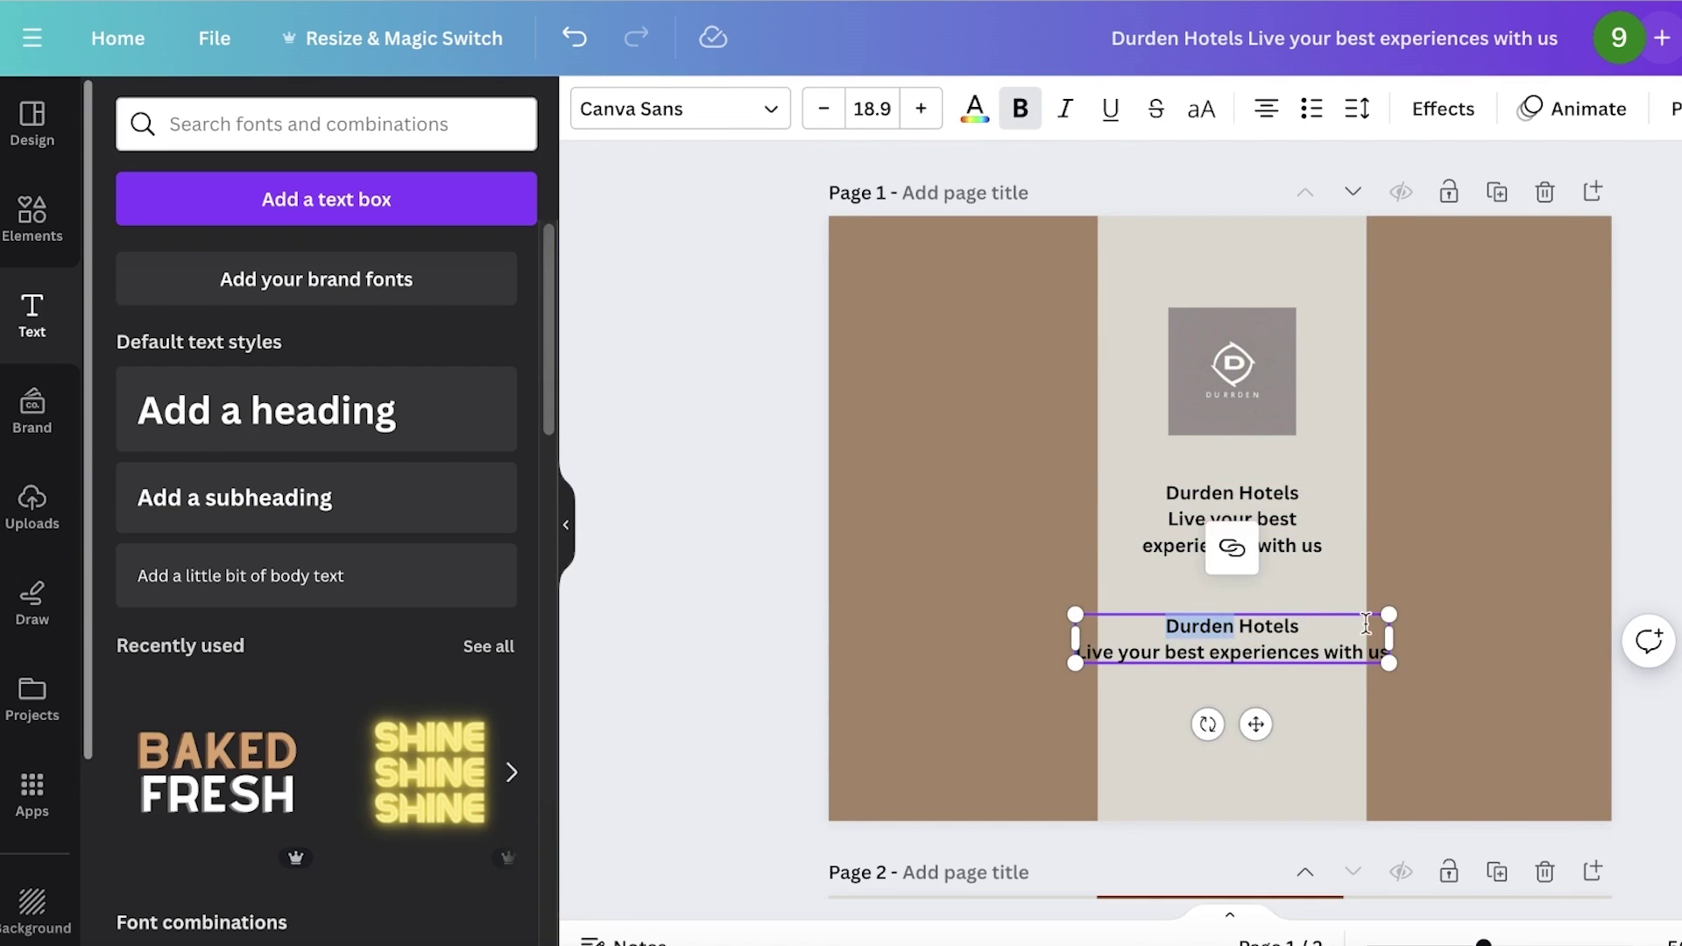
{"action": "left_click", "coordinate": [1322, 570]}
{"action": "left_click", "coordinate": [1370, 636]}
{"action": "left_click_drag", "start_coordinate": [1389, 627], "coordinate": [1322, 627]}
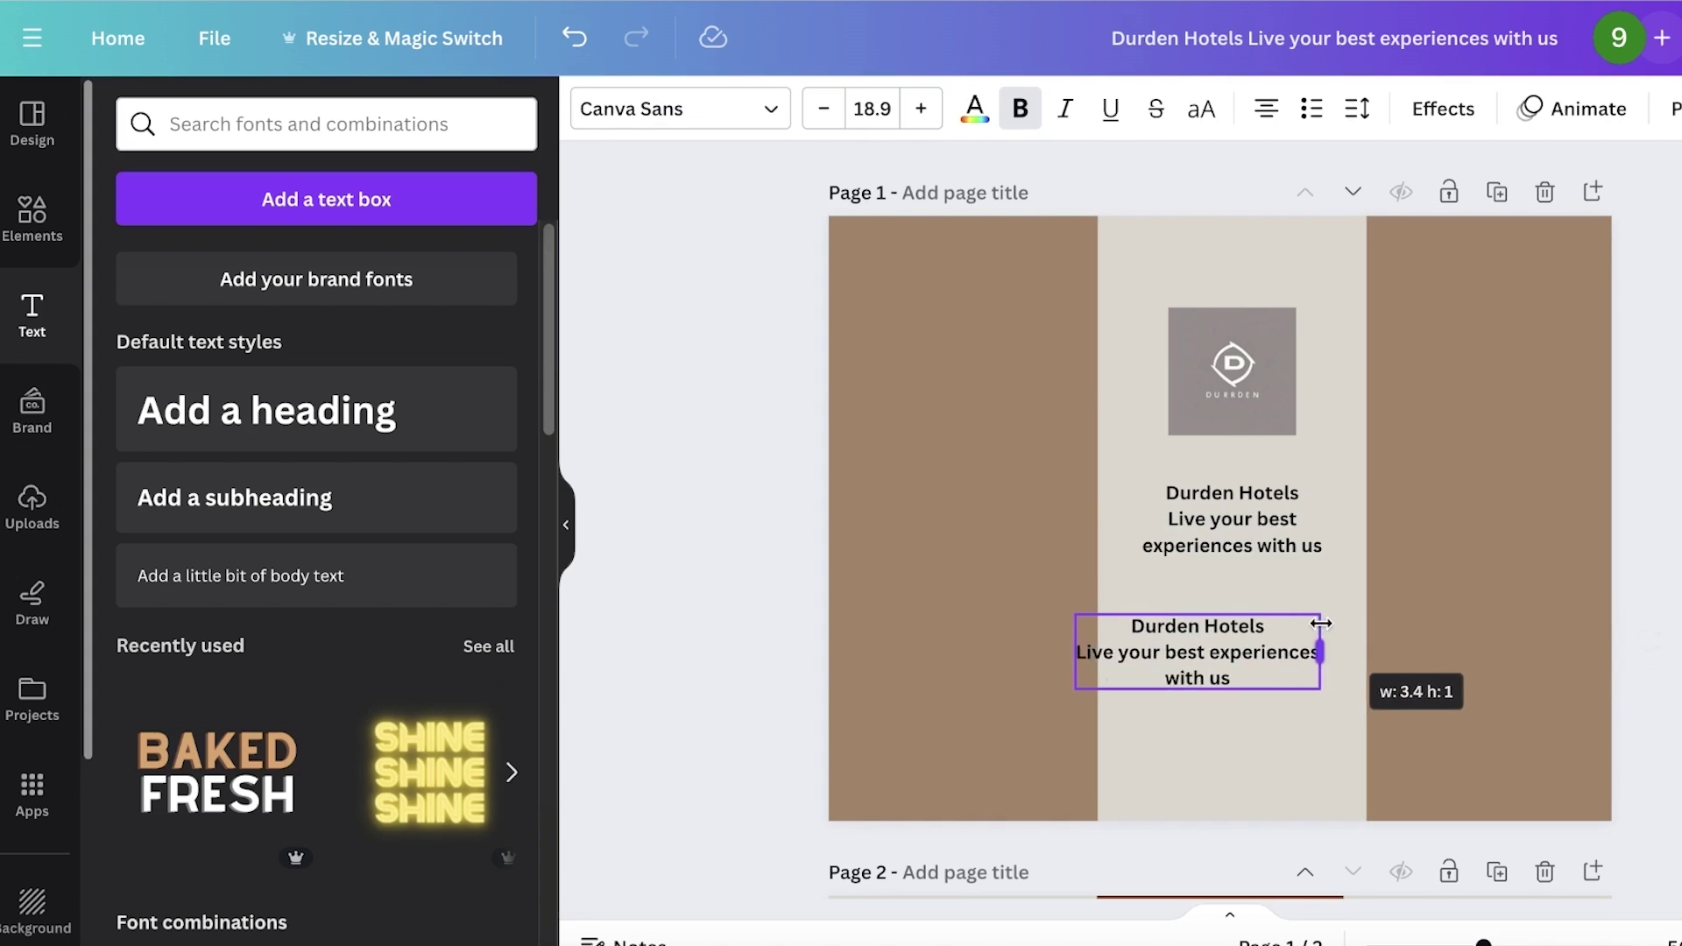
{"action": "left_click", "coordinate": [1314, 582]}
{"action": "left_click_drag", "start_coordinate": [1199, 644], "coordinate": [1226, 643]}
- Replace the copy's text with the city list Berlin, Toronta, Bali, Maldives
{"action": "triple_click", "coordinate": [1161, 628]}
{"action": "type", "text": "A"}
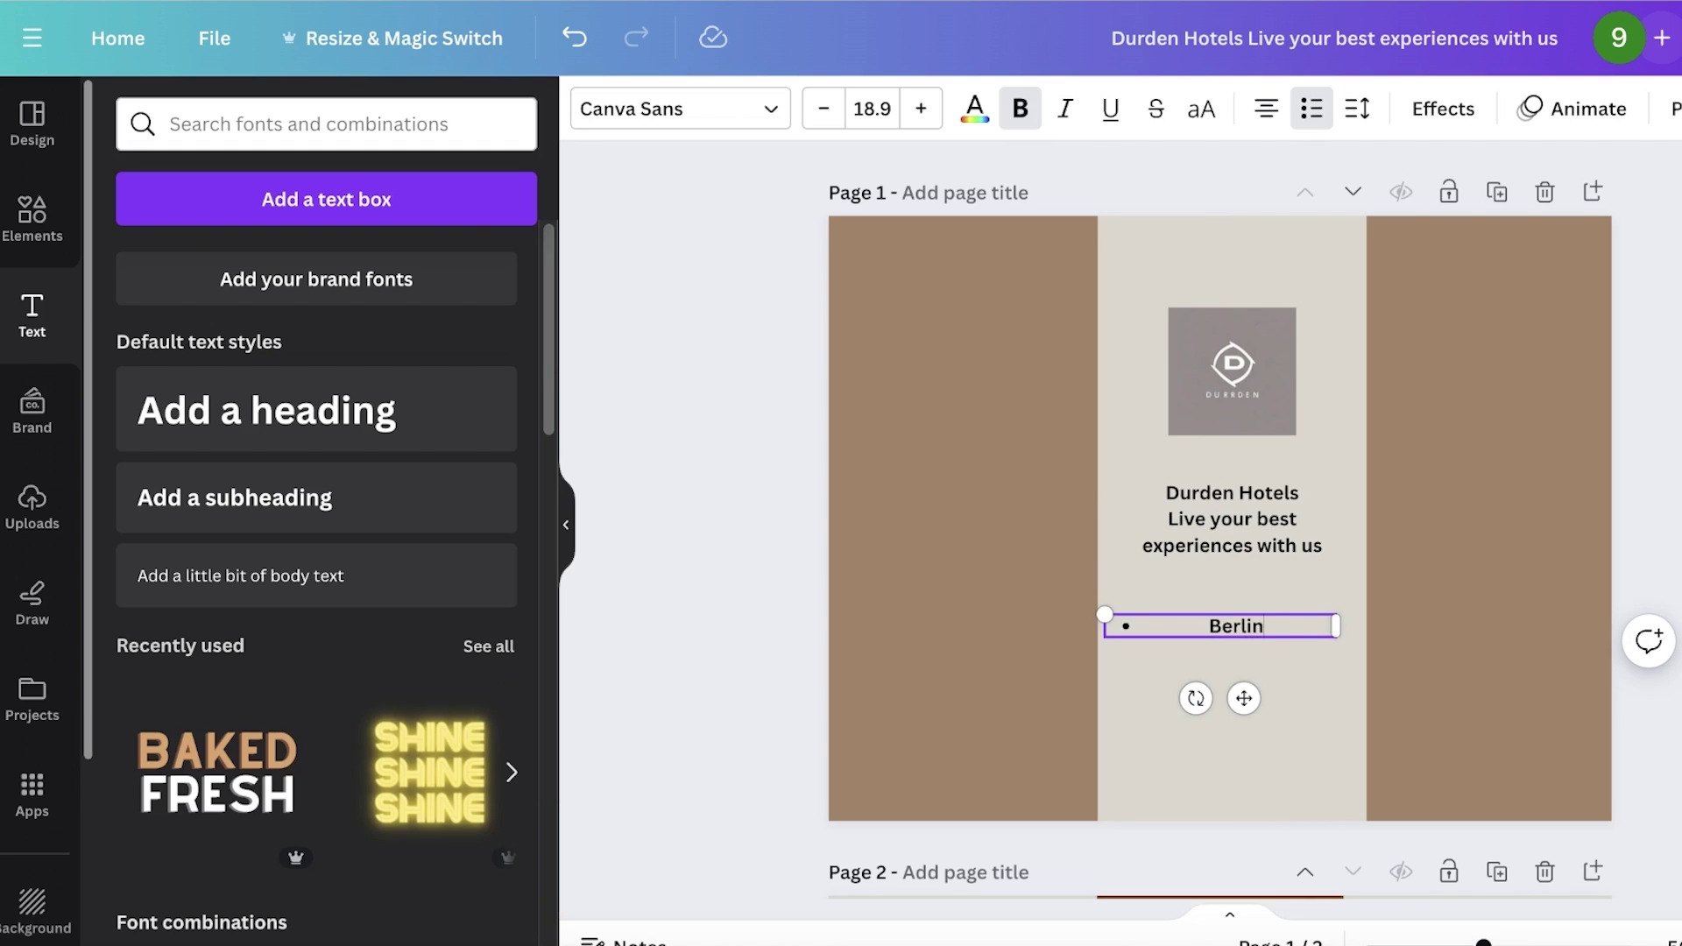
{"action": "key", "text": "Return"}
{"action": "type", "text": "To"}
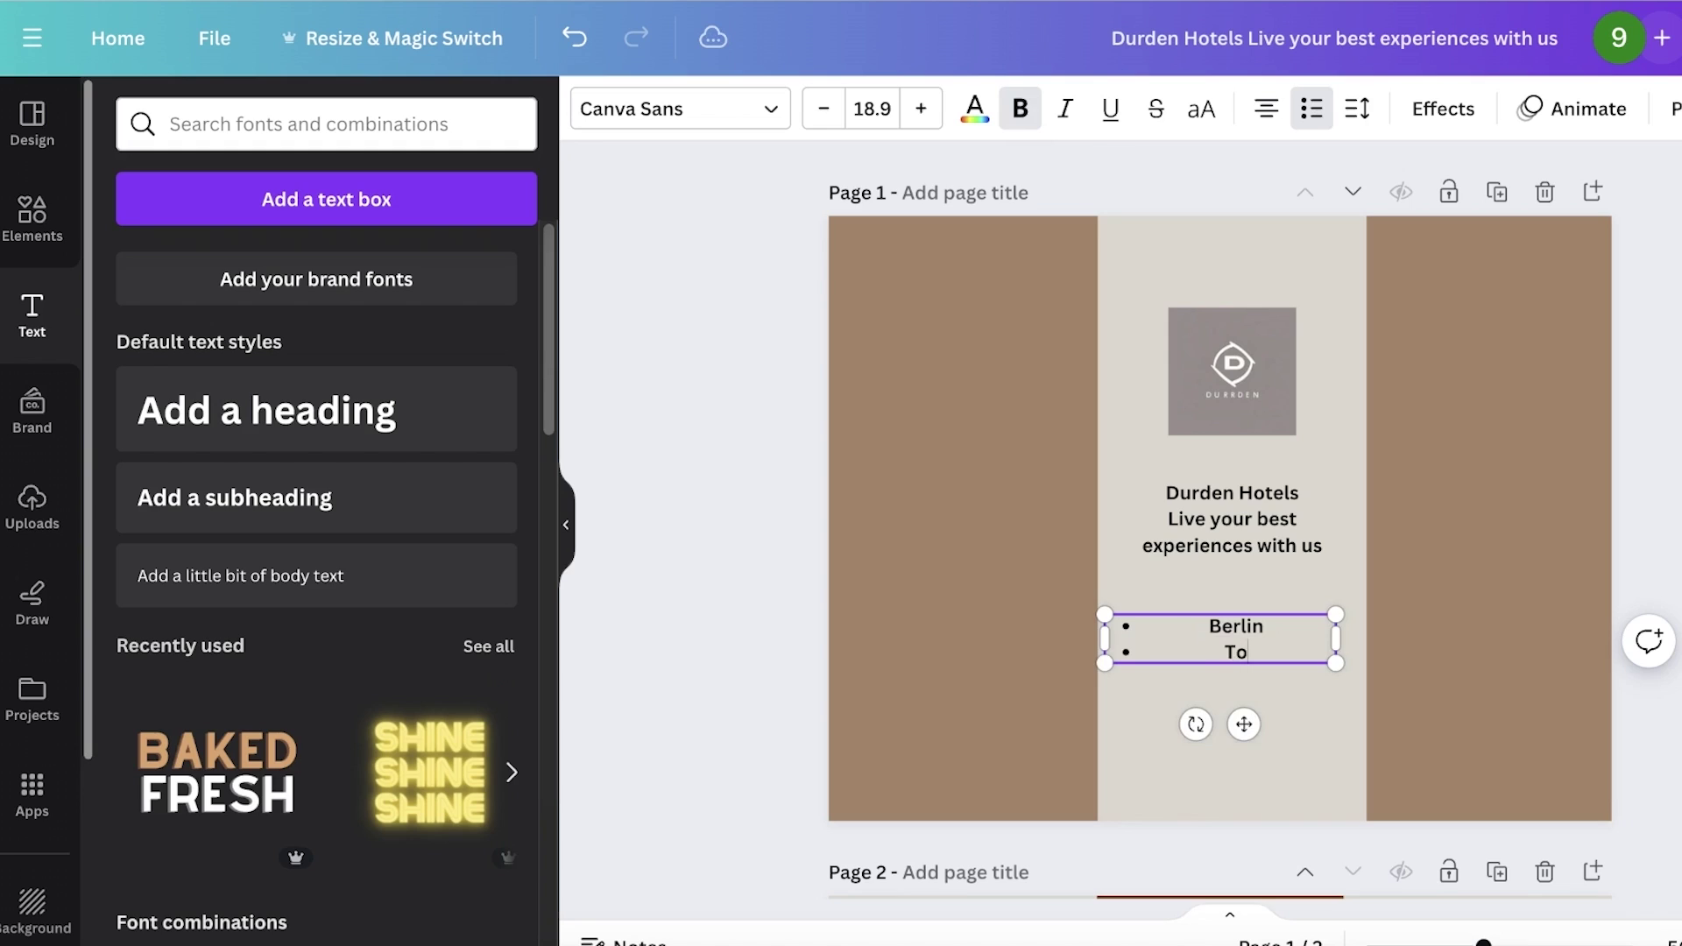
{"action": "type", "text": "ronta"}
{"action": "key", "text": "Return"}
{"action": "type", "text": "Ba"}
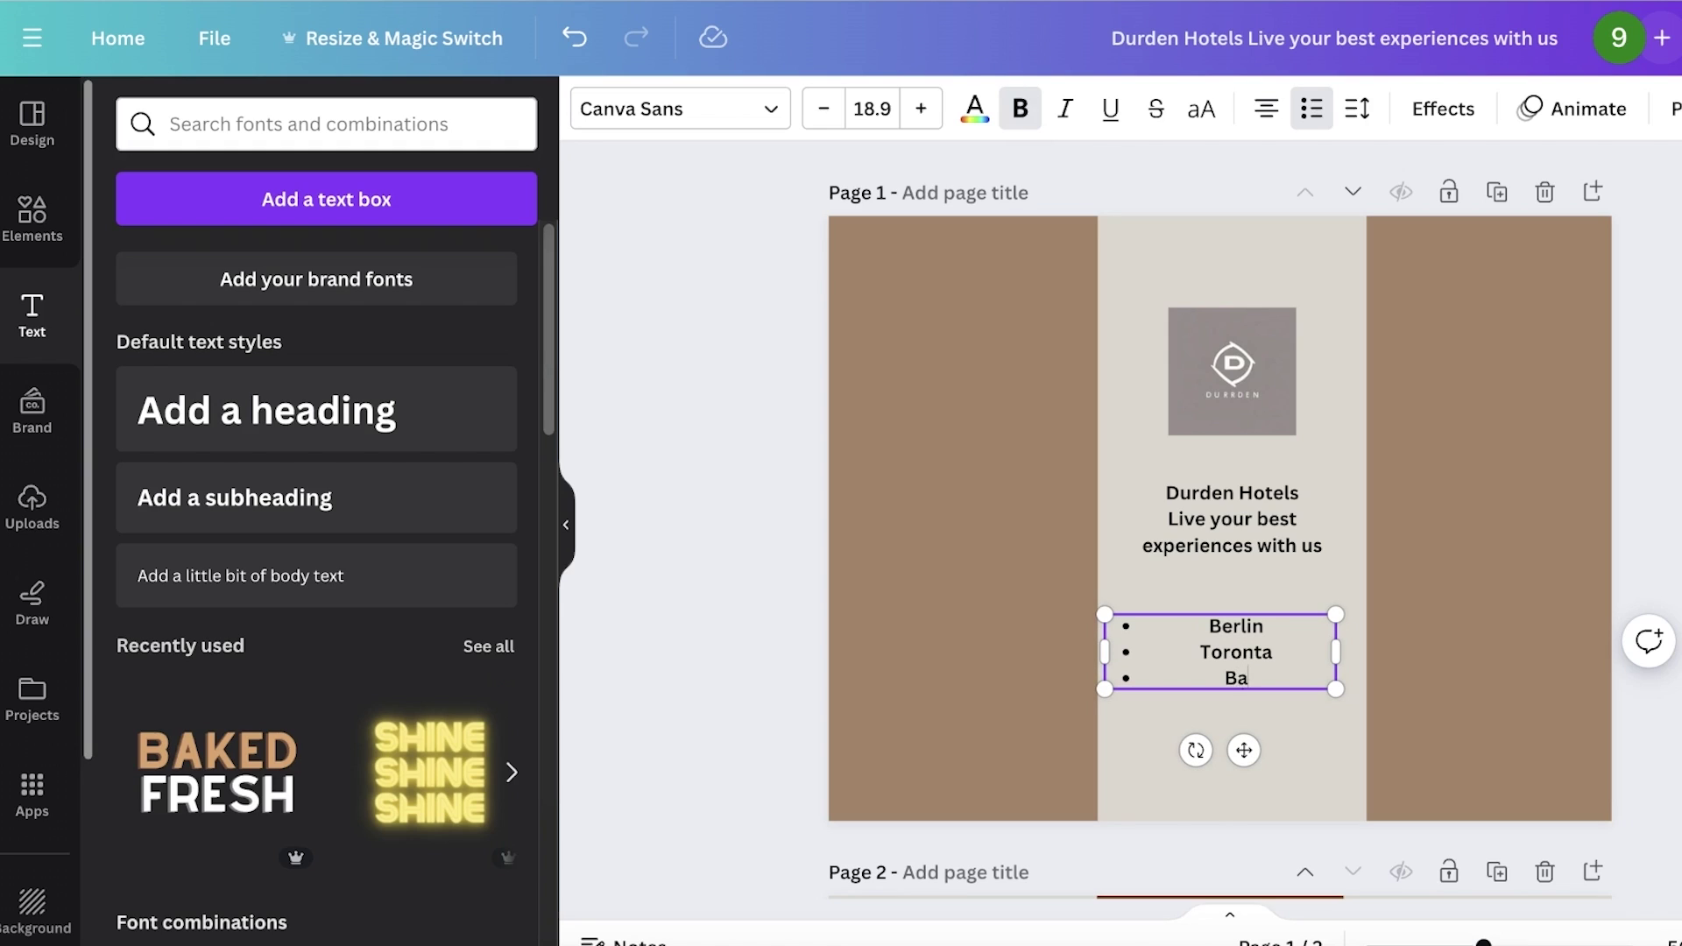
{"action": "type", "text": "li"}
{"action": "key", "text": "Return"}
{"action": "type", "text": "B"}
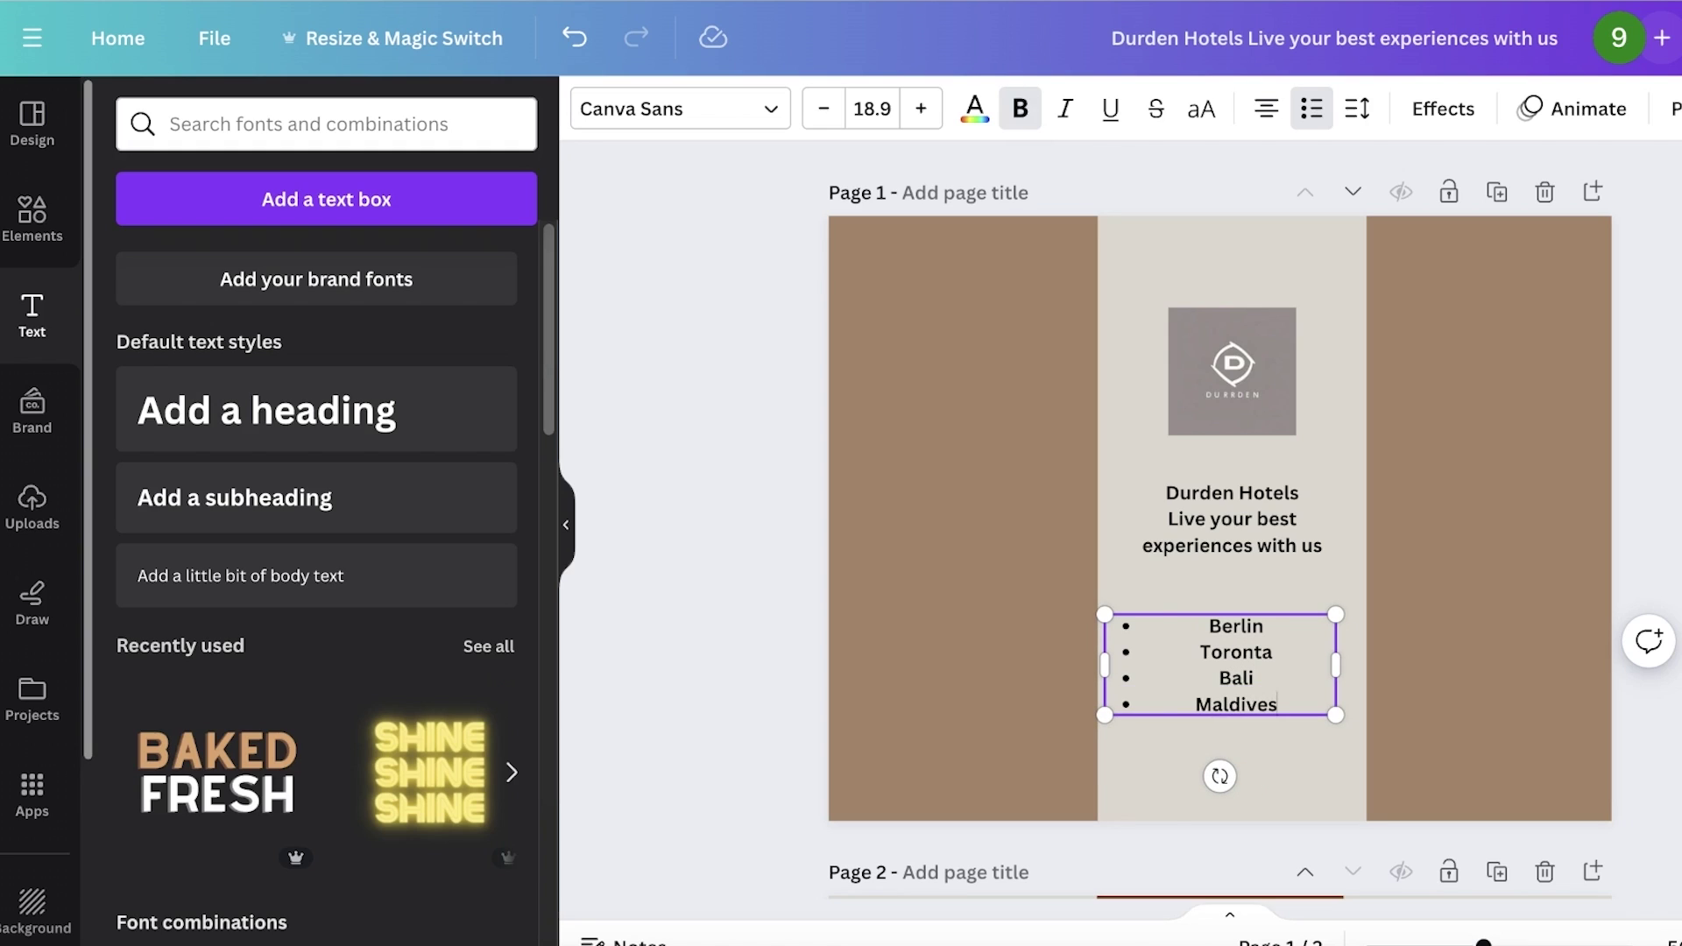
- Position and narrow the city list, then realign it together with the logo and tagline
{"action": "left_click", "coordinate": [1370, 660]}
{"action": "left_click", "coordinate": [1242, 664]}
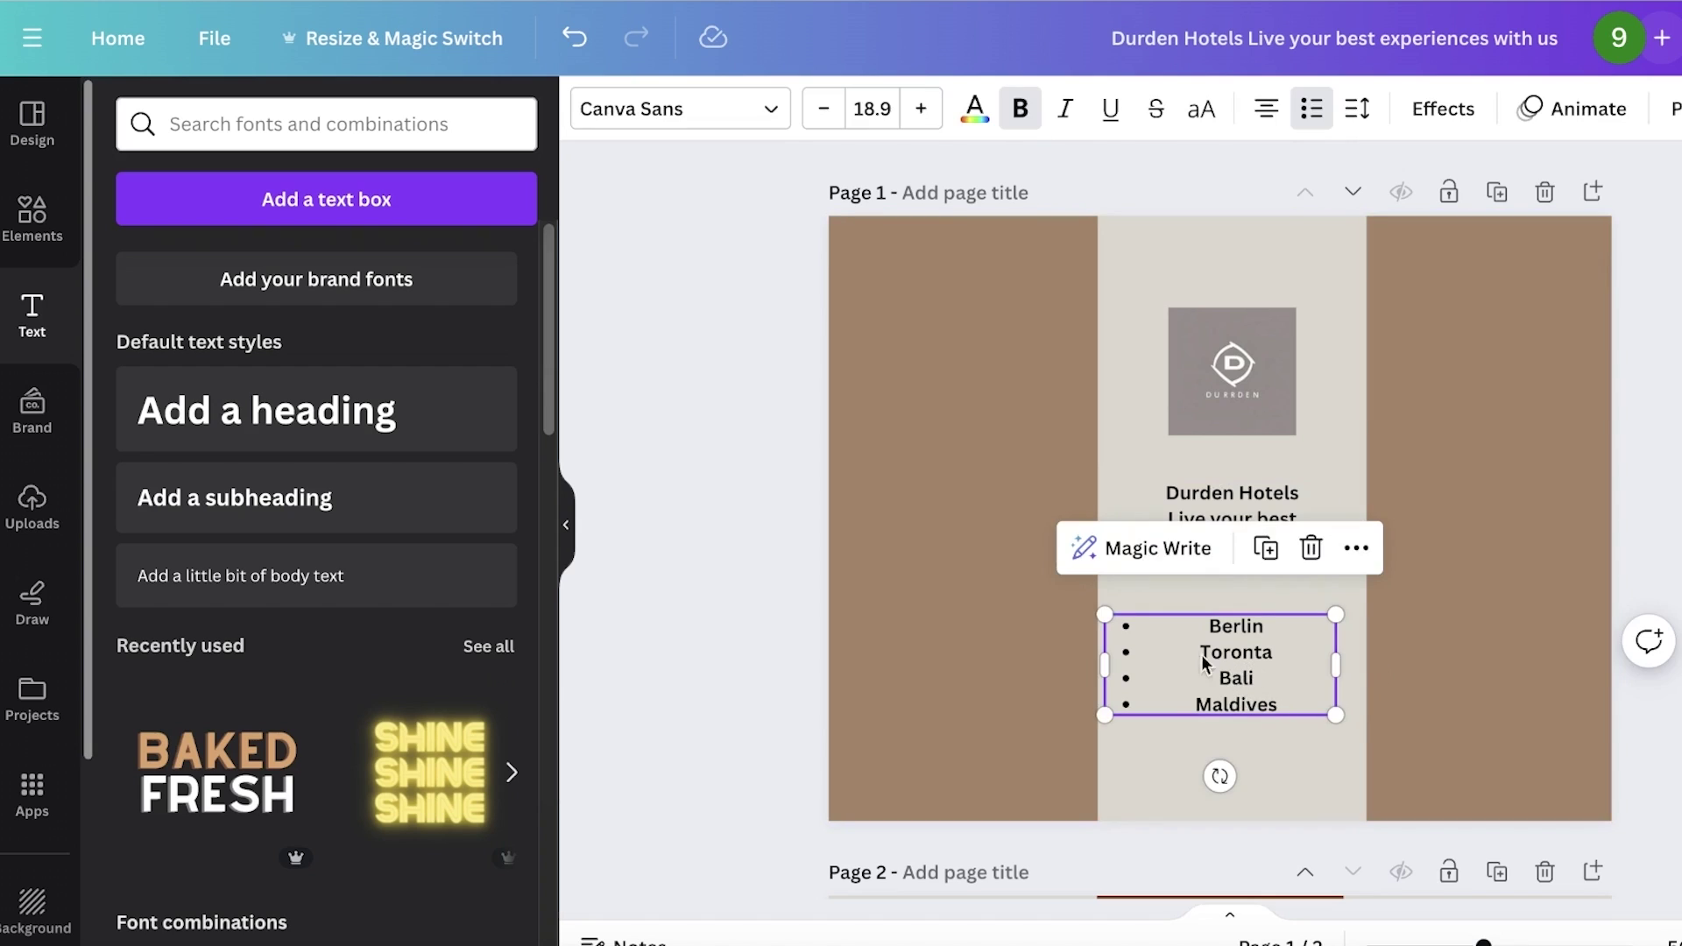
{"action": "left_click_drag", "start_coordinate": [1142, 703], "coordinate": [1159, 672]}
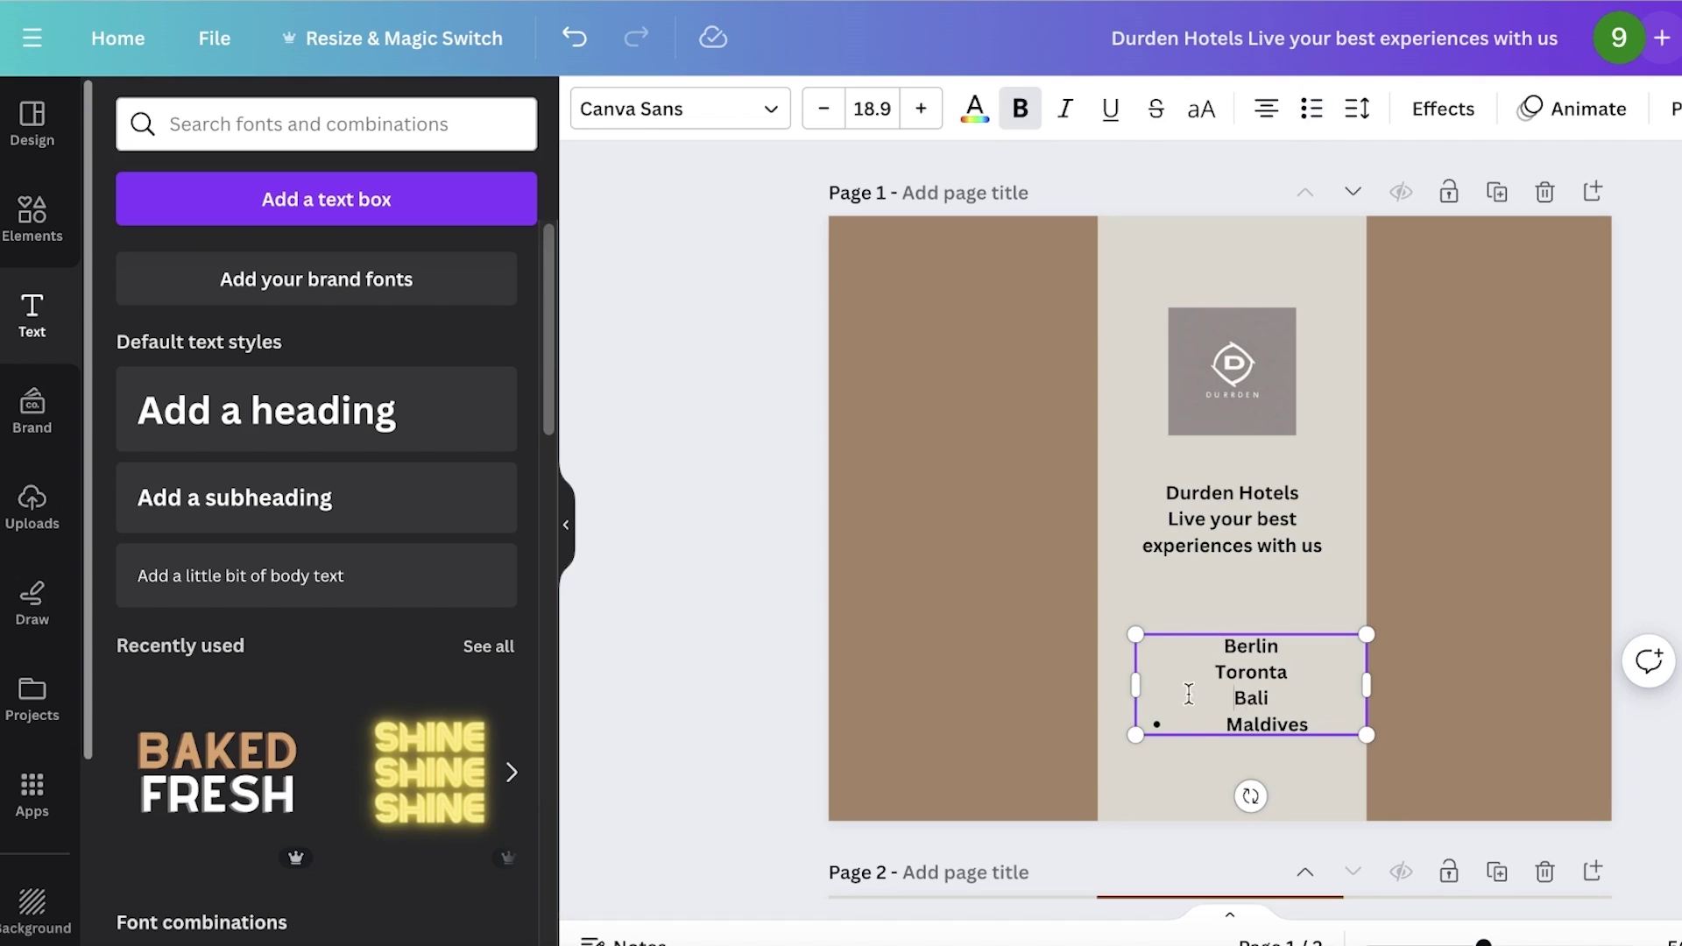
{"action": "left_click", "coordinate": [1304, 628]}
{"action": "mouse_move", "coordinate": [1268, 663]}
{"action": "left_mouse_down"}
{"action": "mouse_move", "coordinate": [1237, 664]}
{"action": "mouse_move", "coordinate": [1253, 676]}
{"action": "left_mouse_up"}
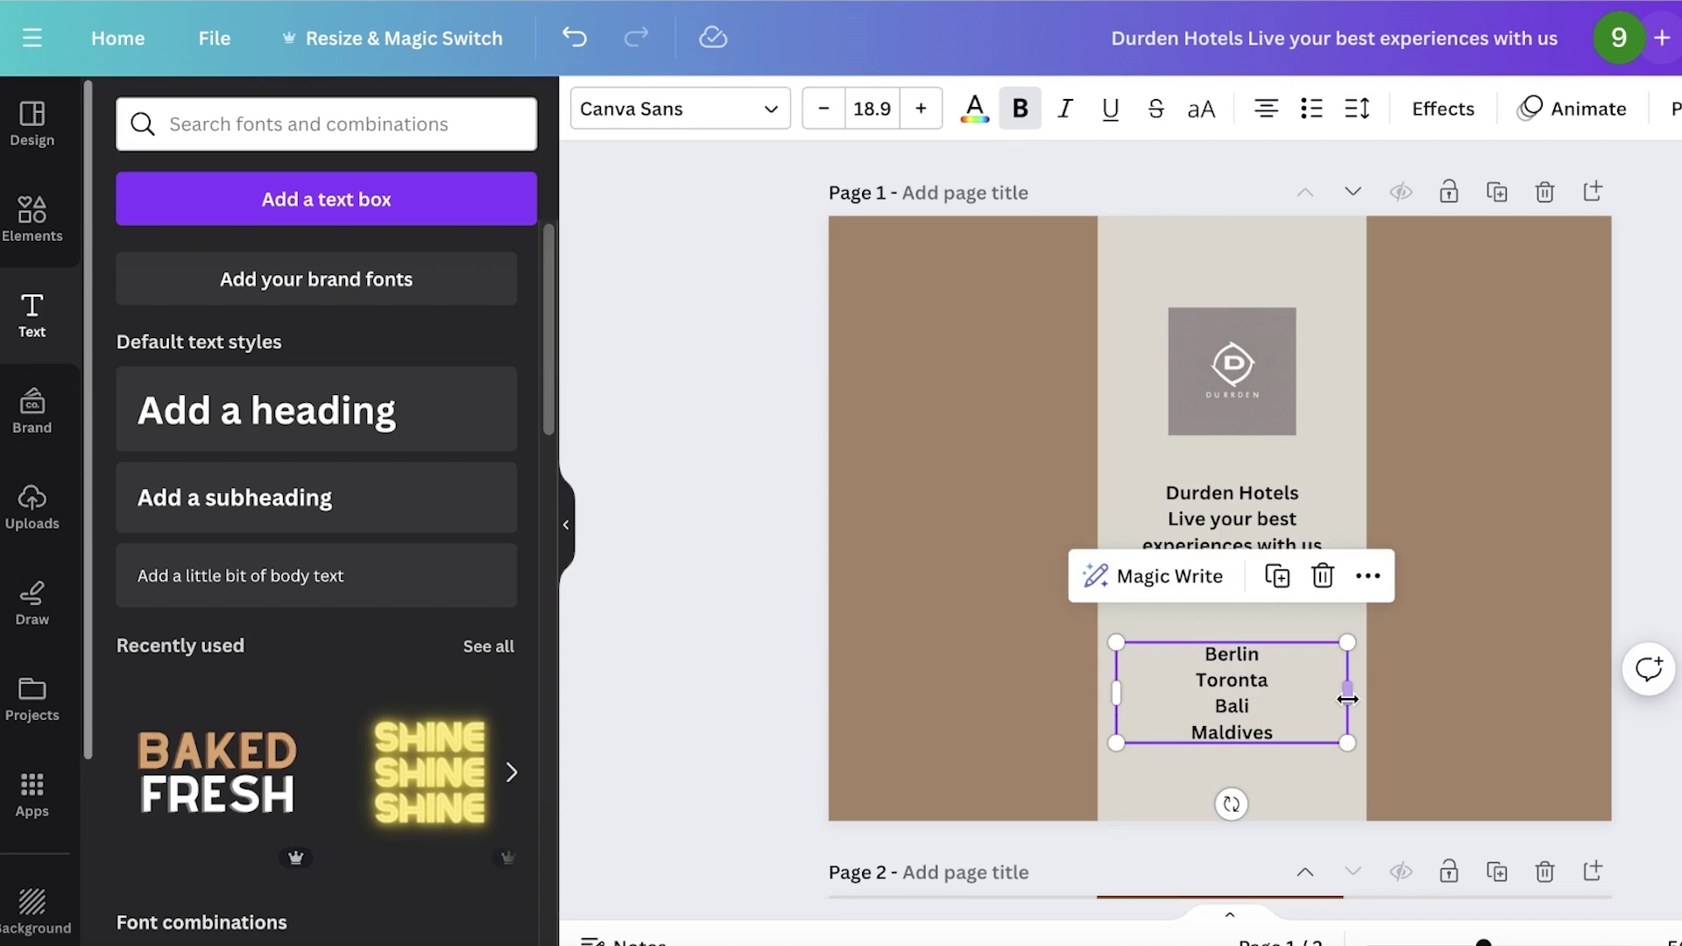
{"action": "left_click_drag", "start_coordinate": [1347, 698], "coordinate": [1220, 692]}
{"action": "key", "text": "Escape"}
{"action": "left_click_drag", "start_coordinate": [1209, 256], "coordinate": [1227, 862]}
{"action": "mouse_move", "coordinate": [1237, 552]}
{"action": "left_mouse_down"}
{"action": "mouse_move", "coordinate": [1240, 568]}
{"action": "mouse_move", "coordinate": [1231, 555]}
{"action": "left_mouse_up"}
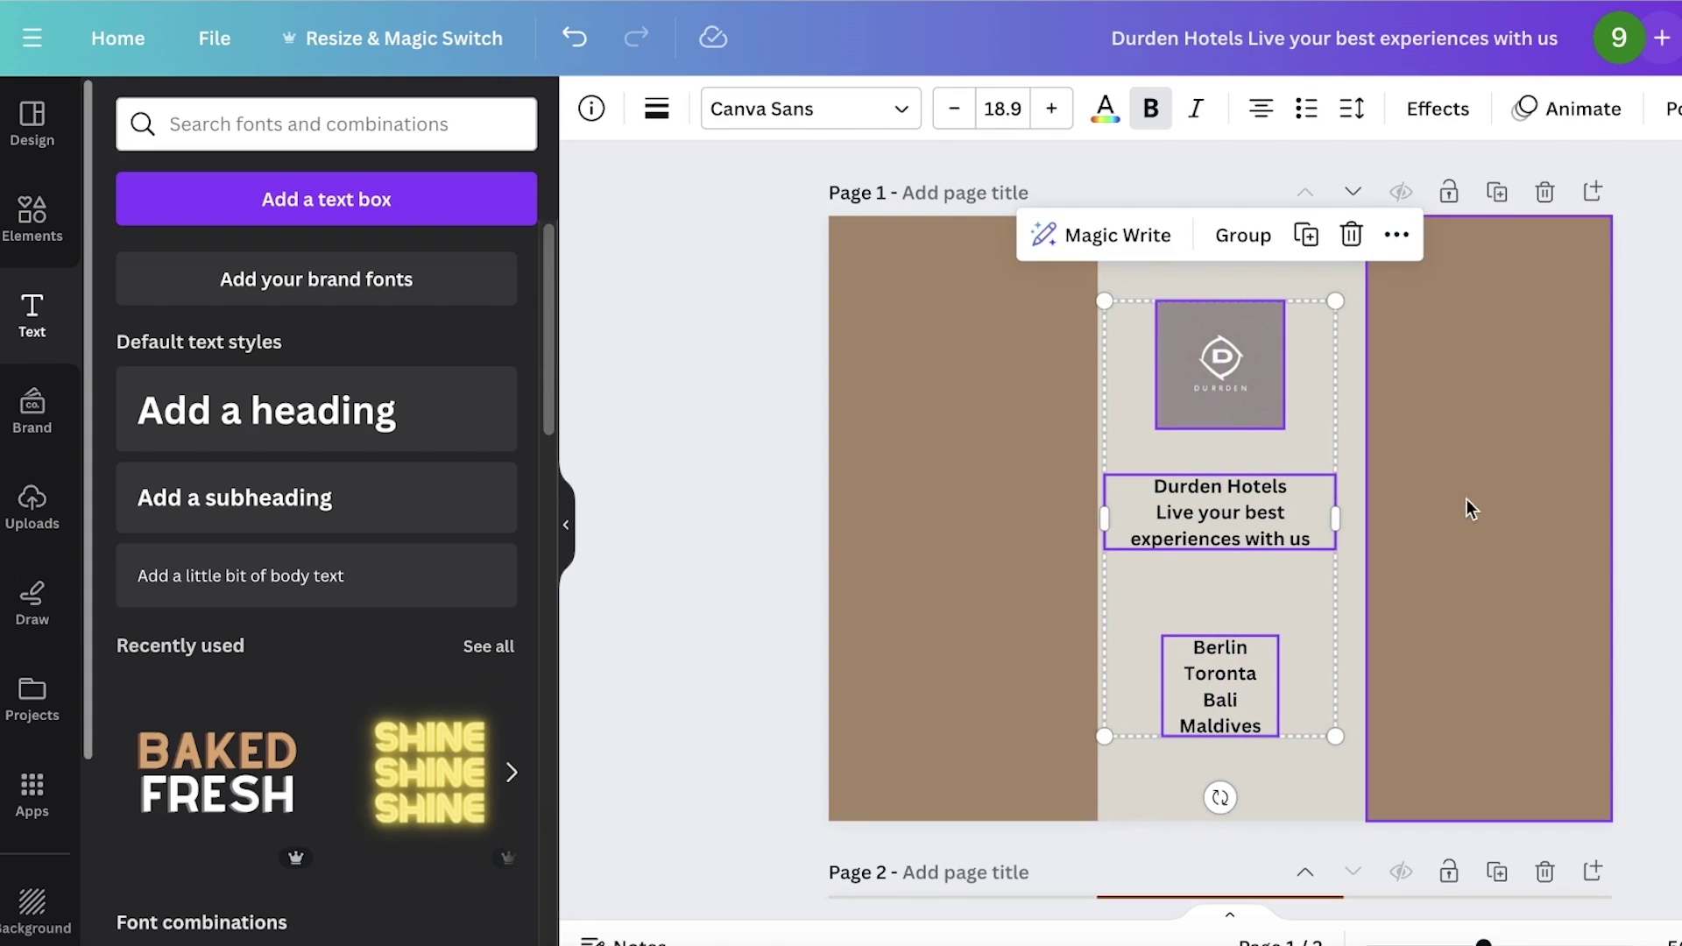
{"action": "left_click", "coordinate": [1044, 593]}
- Search Elements for 'berlin' photos and add the Berlin Cathedral riverside photo to page 1
{"action": "left_click", "coordinate": [760, 657]}
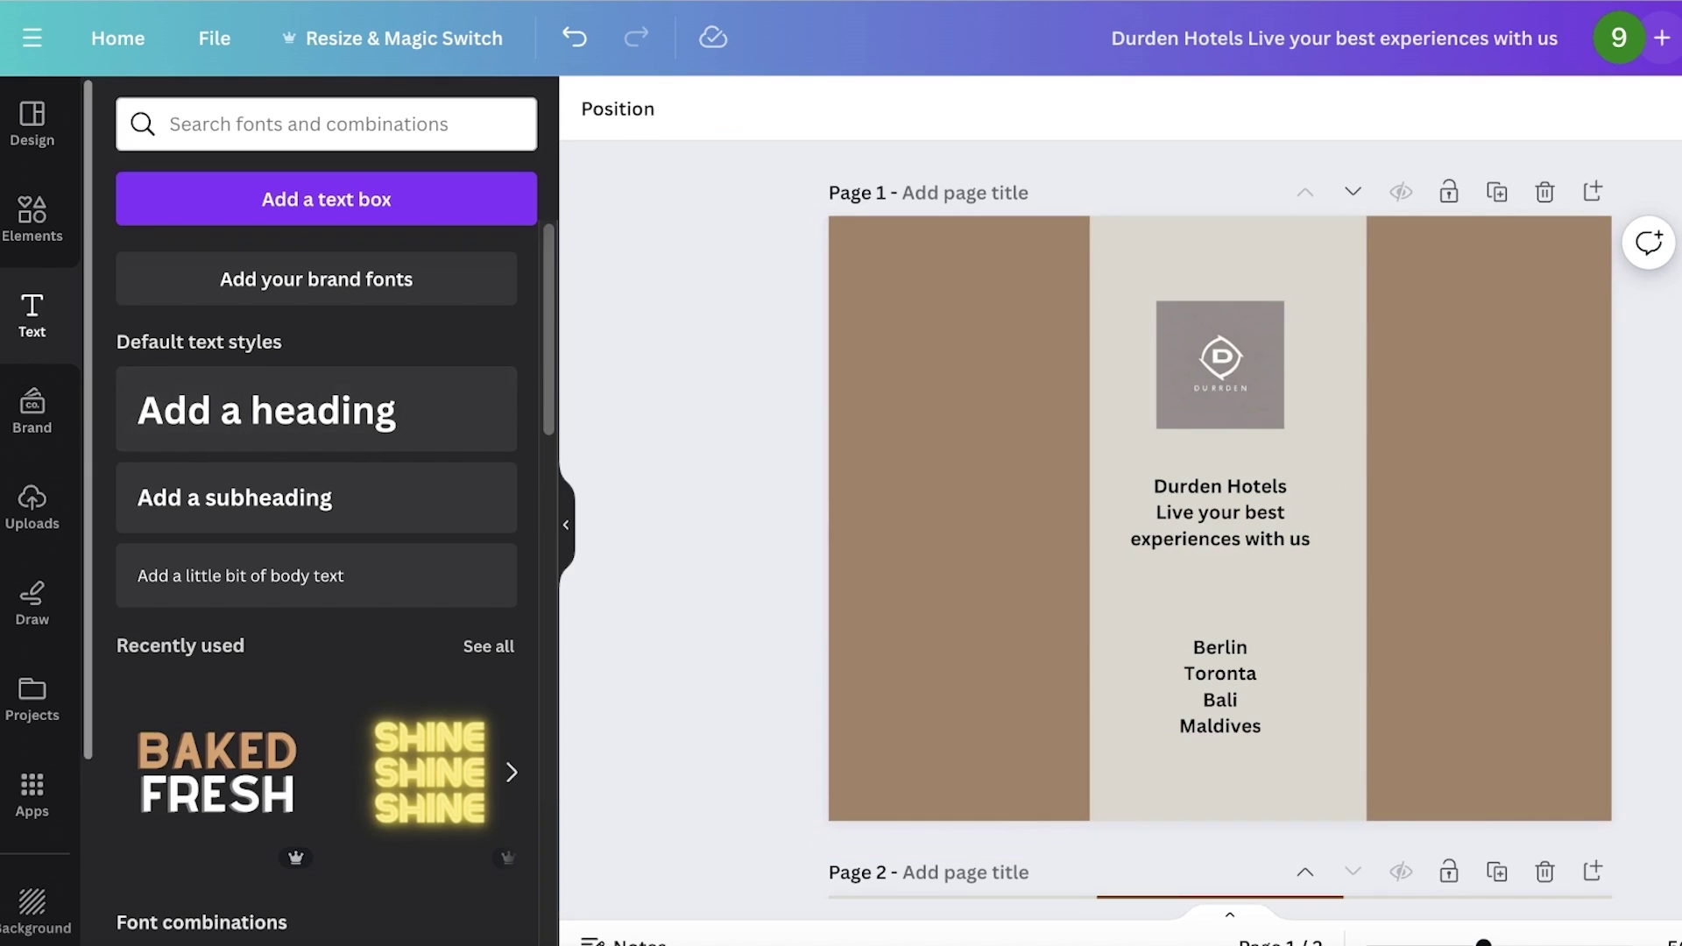
{"action": "left_click", "coordinate": [32, 223]}
{"action": "left_click", "coordinate": [299, 132]}
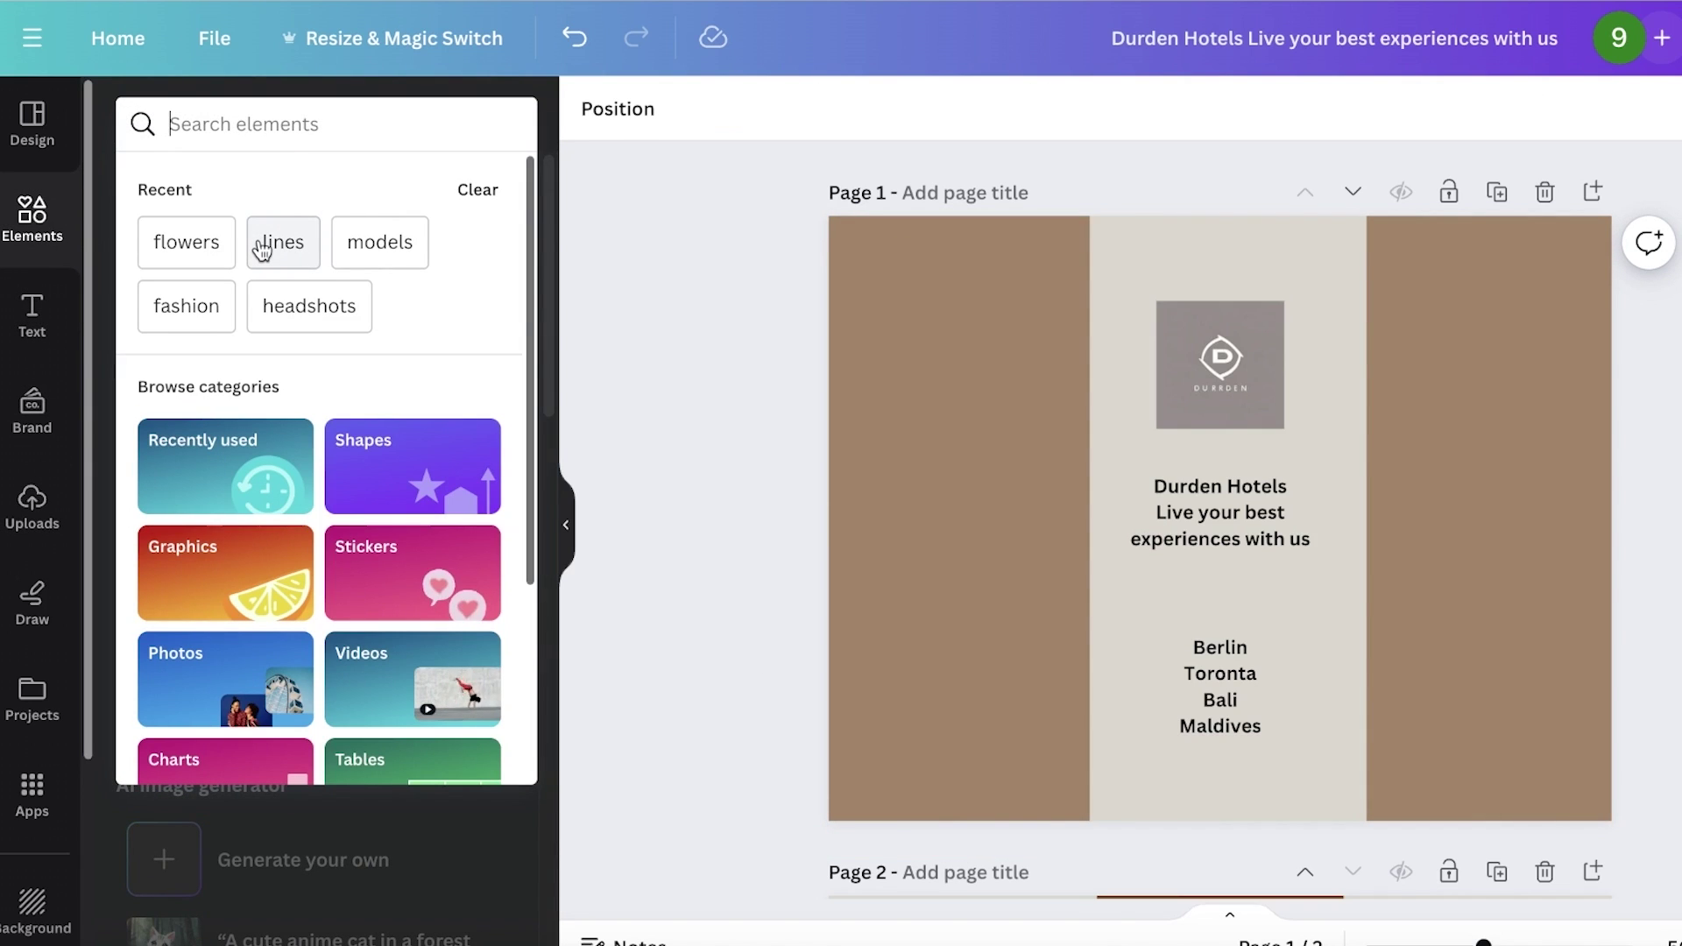
{"action": "type", "text": "berlin"}
{"action": "key", "text": "Return"}
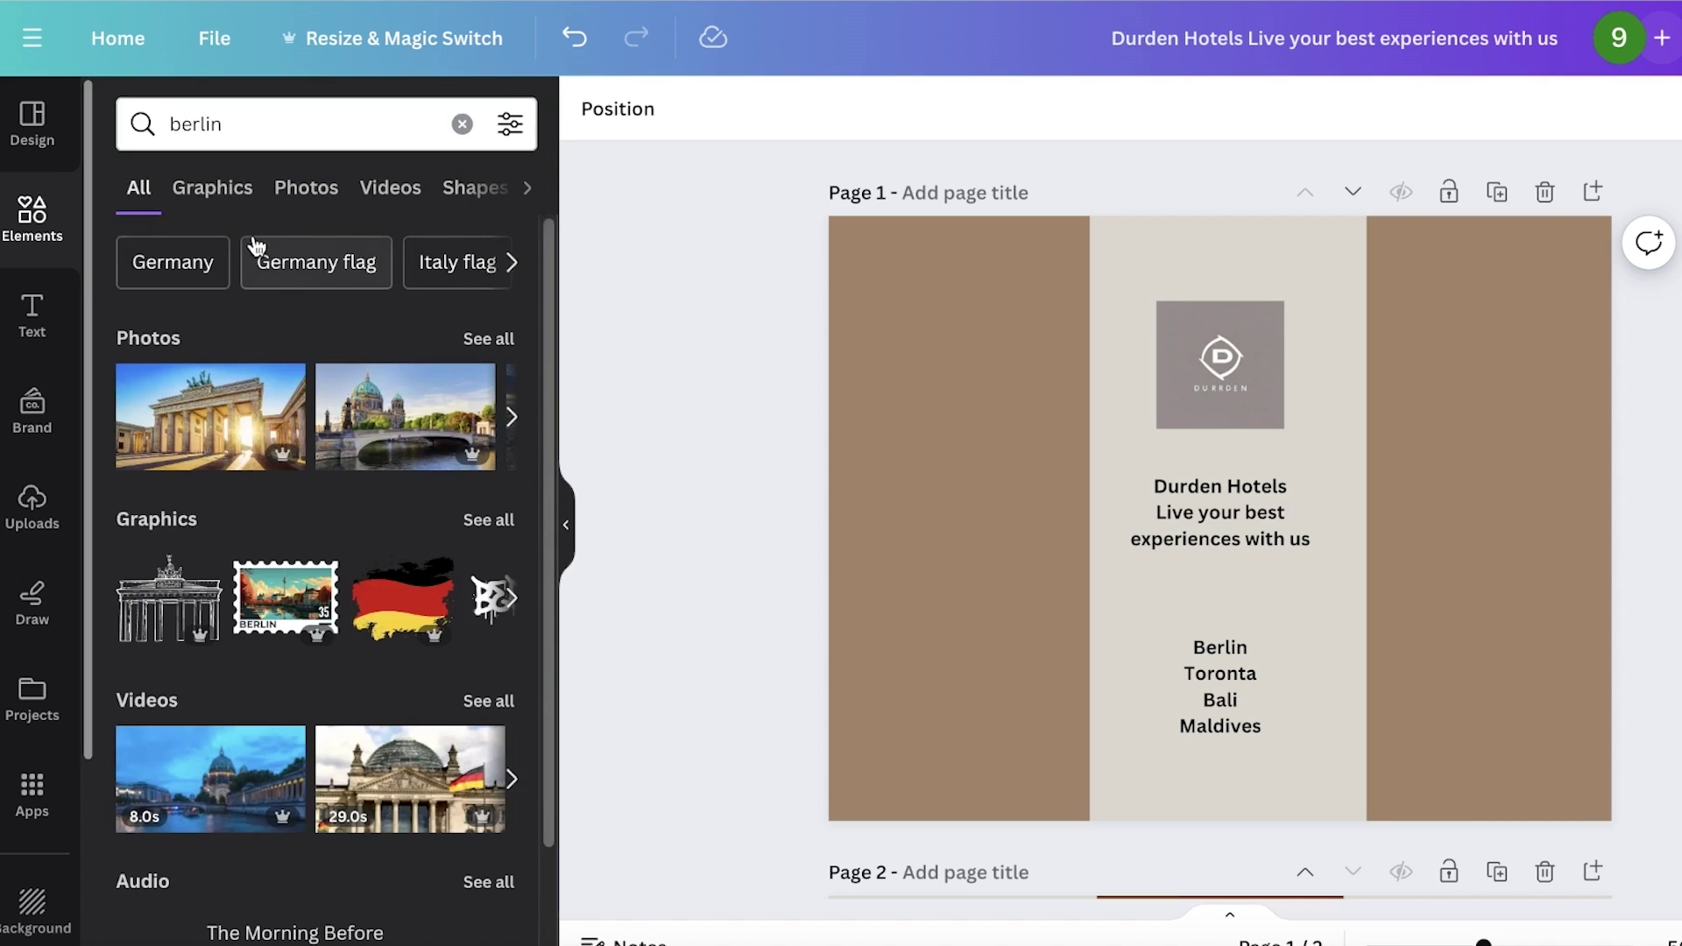
{"action": "left_click", "coordinate": [306, 188]}
{"action": "scroll", "coordinate": [191, 609], "scroll_direction": "down", "scroll_amount": 5}
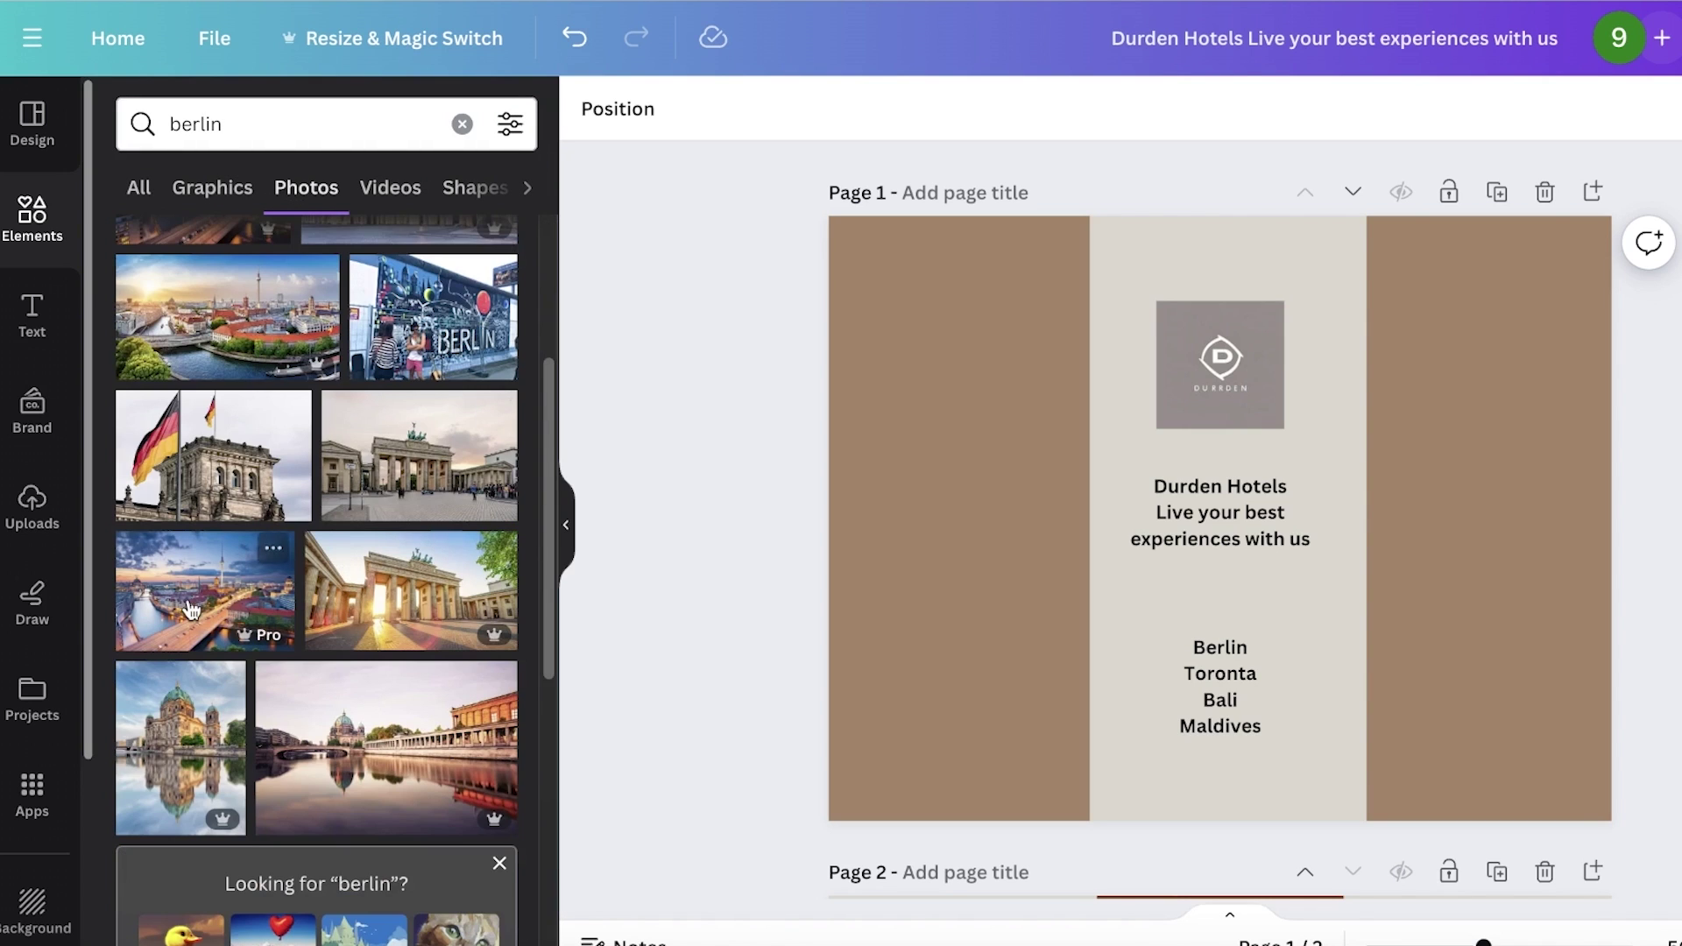
{"action": "scroll", "coordinate": [191, 608], "scroll_direction": "down", "scroll_amount": 10}
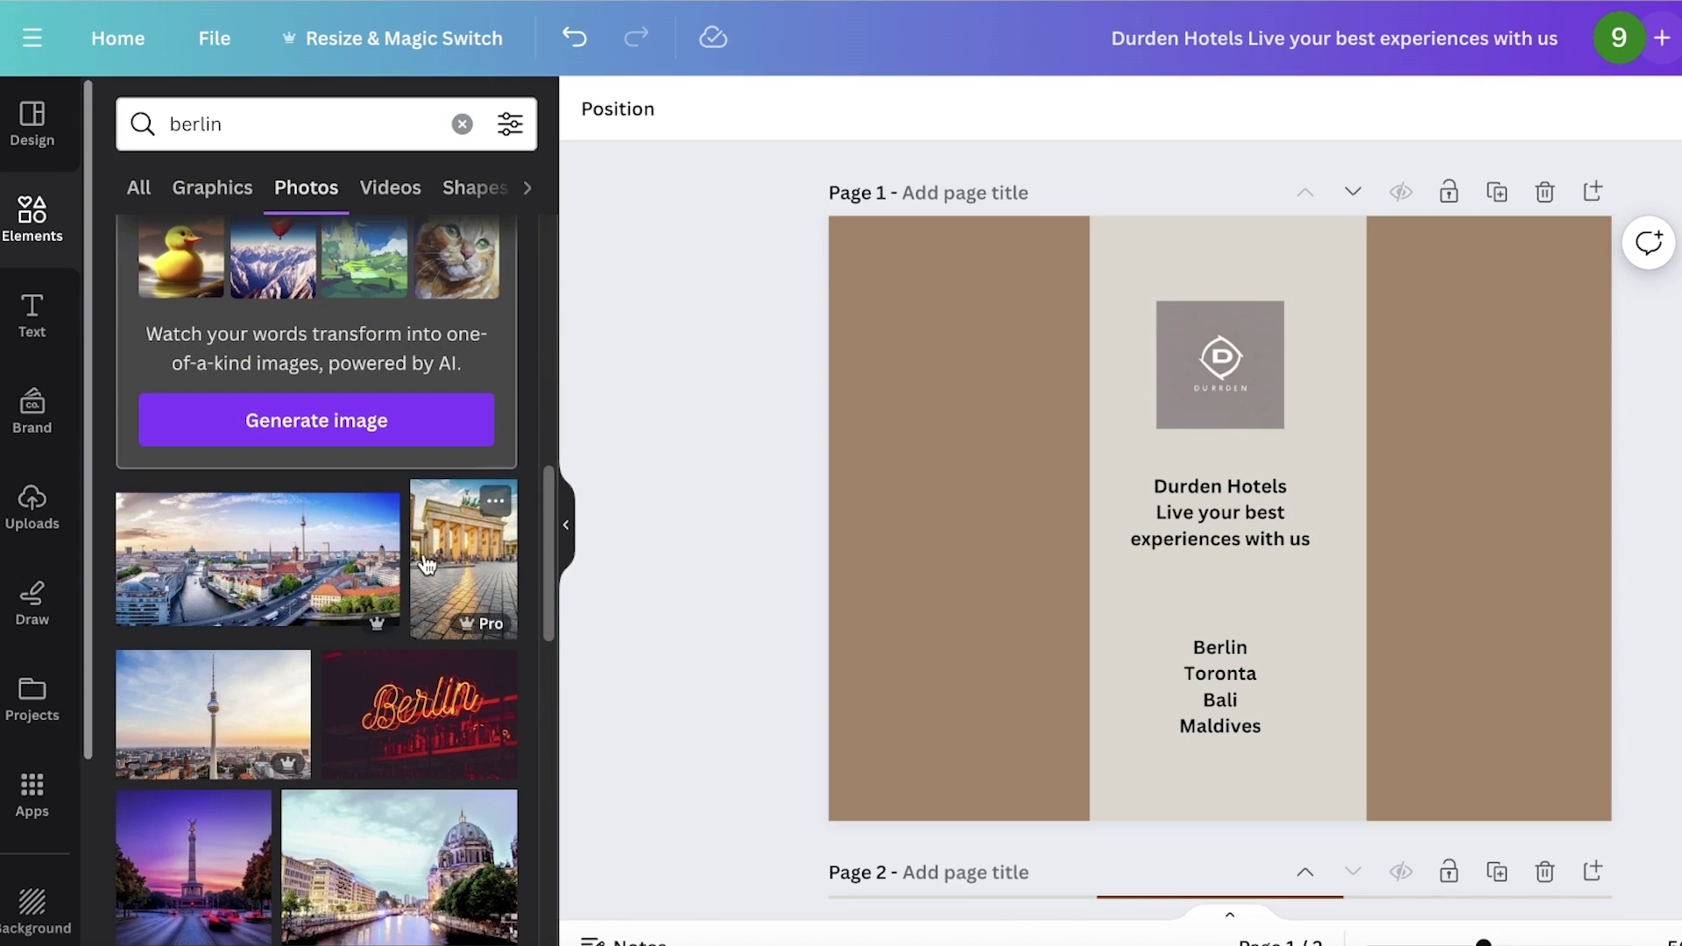
{"action": "scroll", "coordinate": [429, 736], "scroll_direction": "down", "scroll_amount": 3}
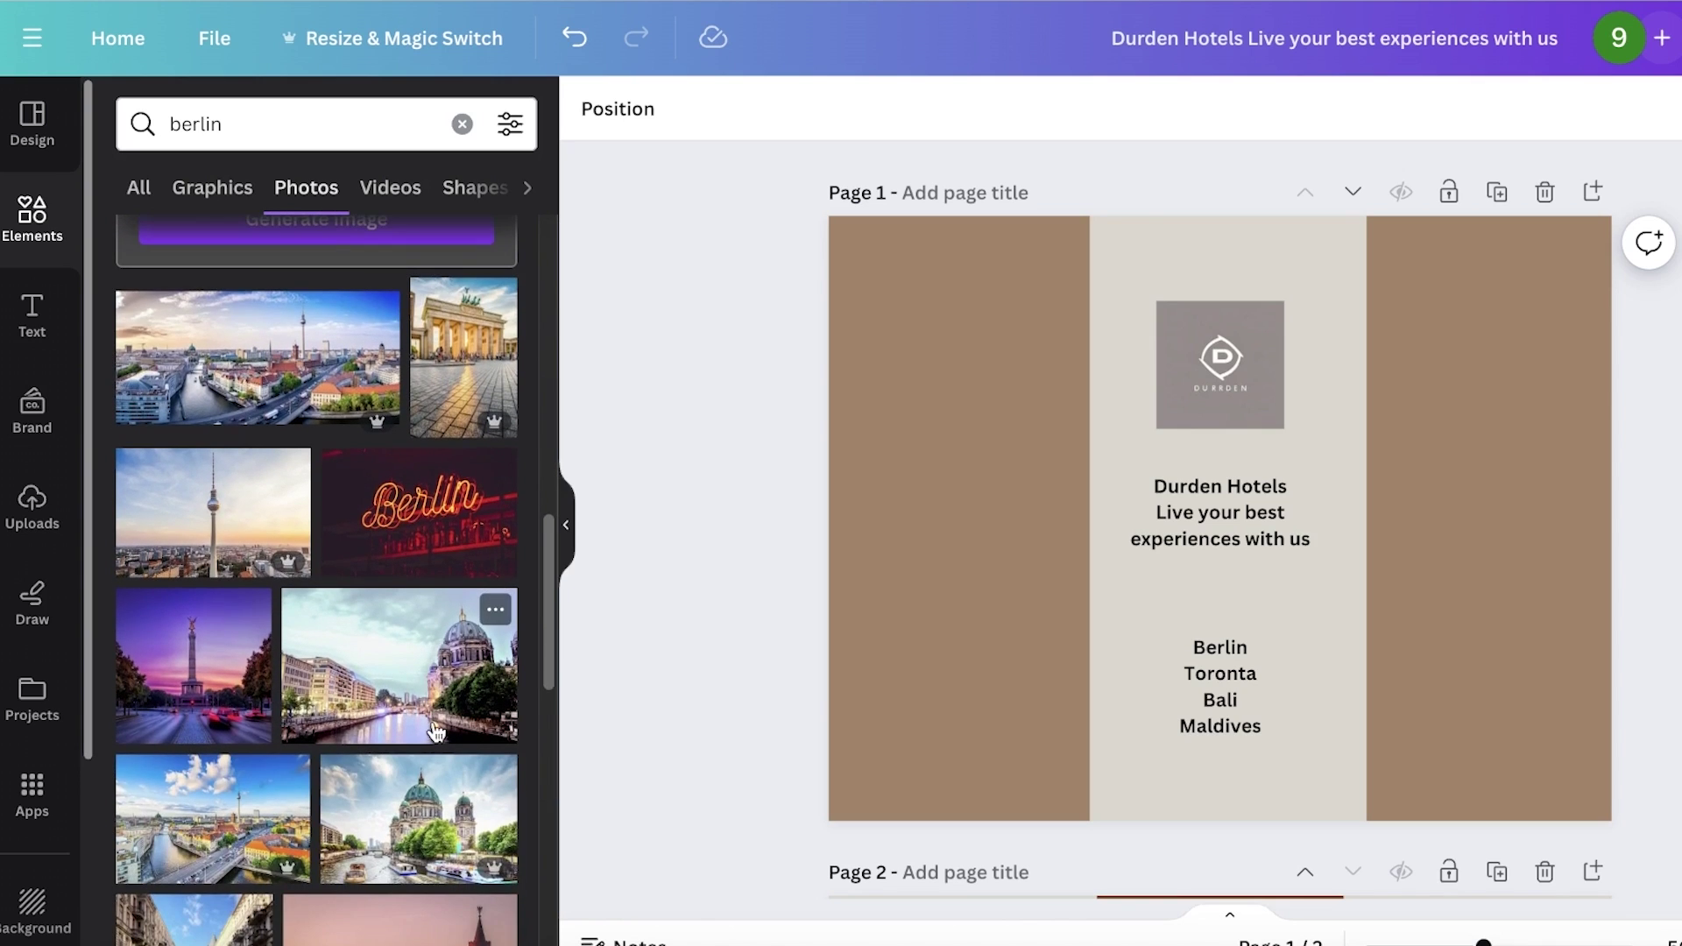
{"action": "scroll", "coordinate": [378, 683], "scroll_direction": "down", "scroll_amount": 1}
{"action": "left_click", "coordinate": [385, 666]}
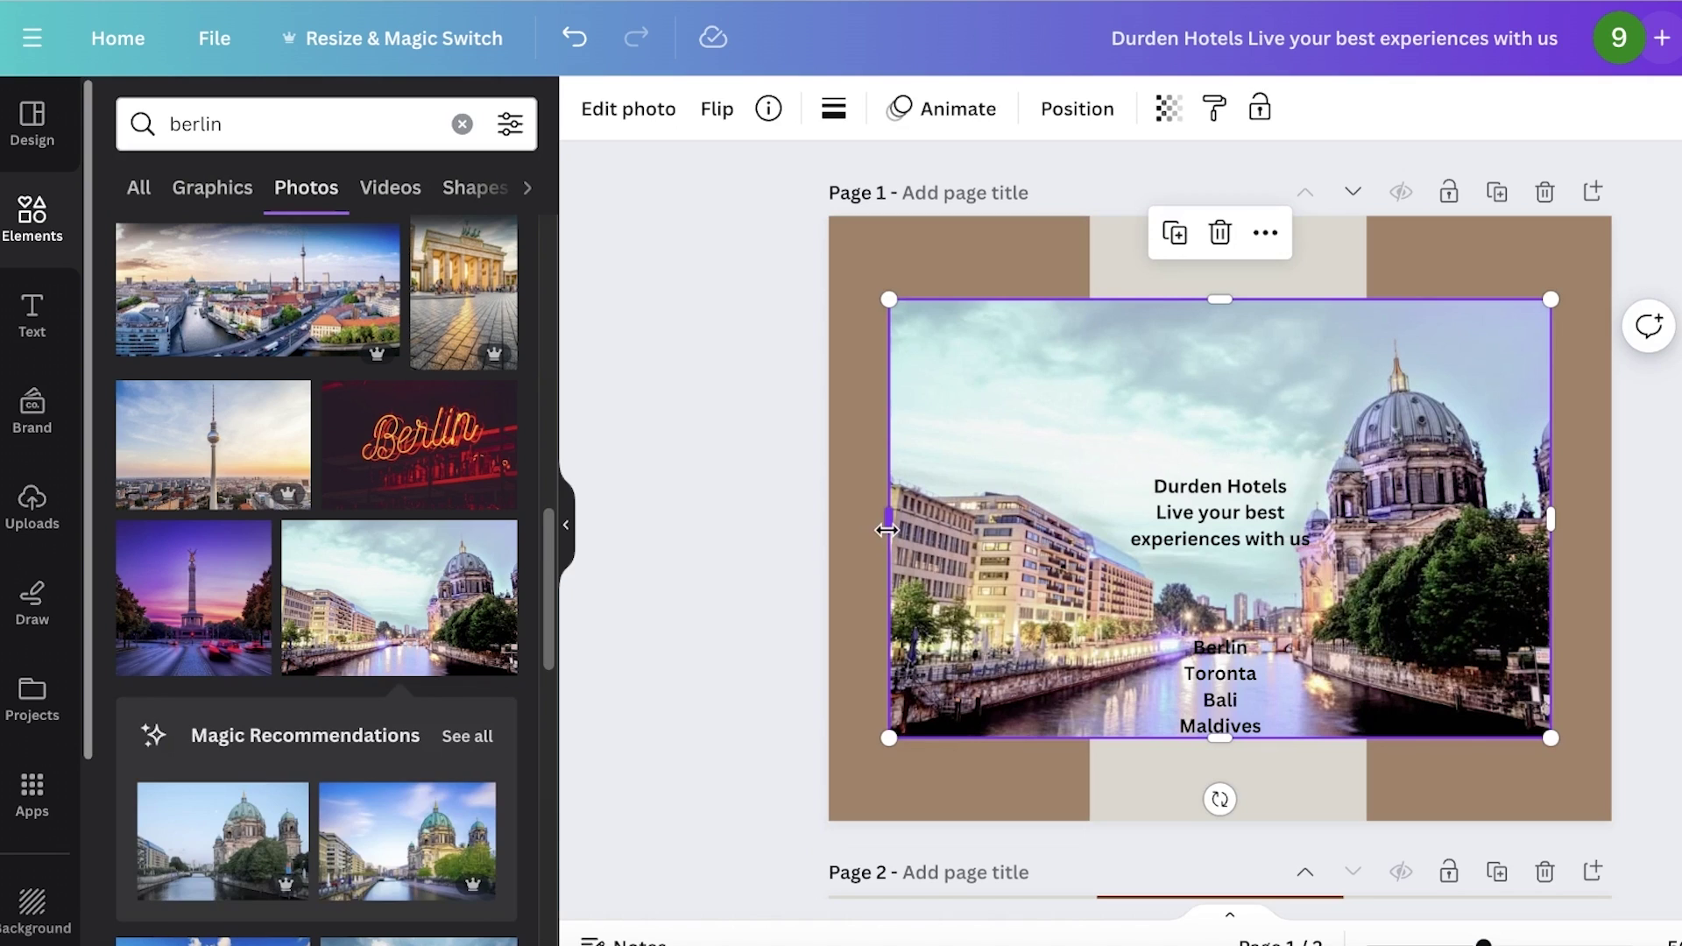
- Crop and stretch the Berlin photo to fill page 1's left panel from top to bottom
{"action": "left_click_drag", "start_coordinate": [1551, 520], "coordinate": [1229, 480]}
{"action": "left_click_drag", "start_coordinate": [1070, 481], "coordinate": [946, 342]}
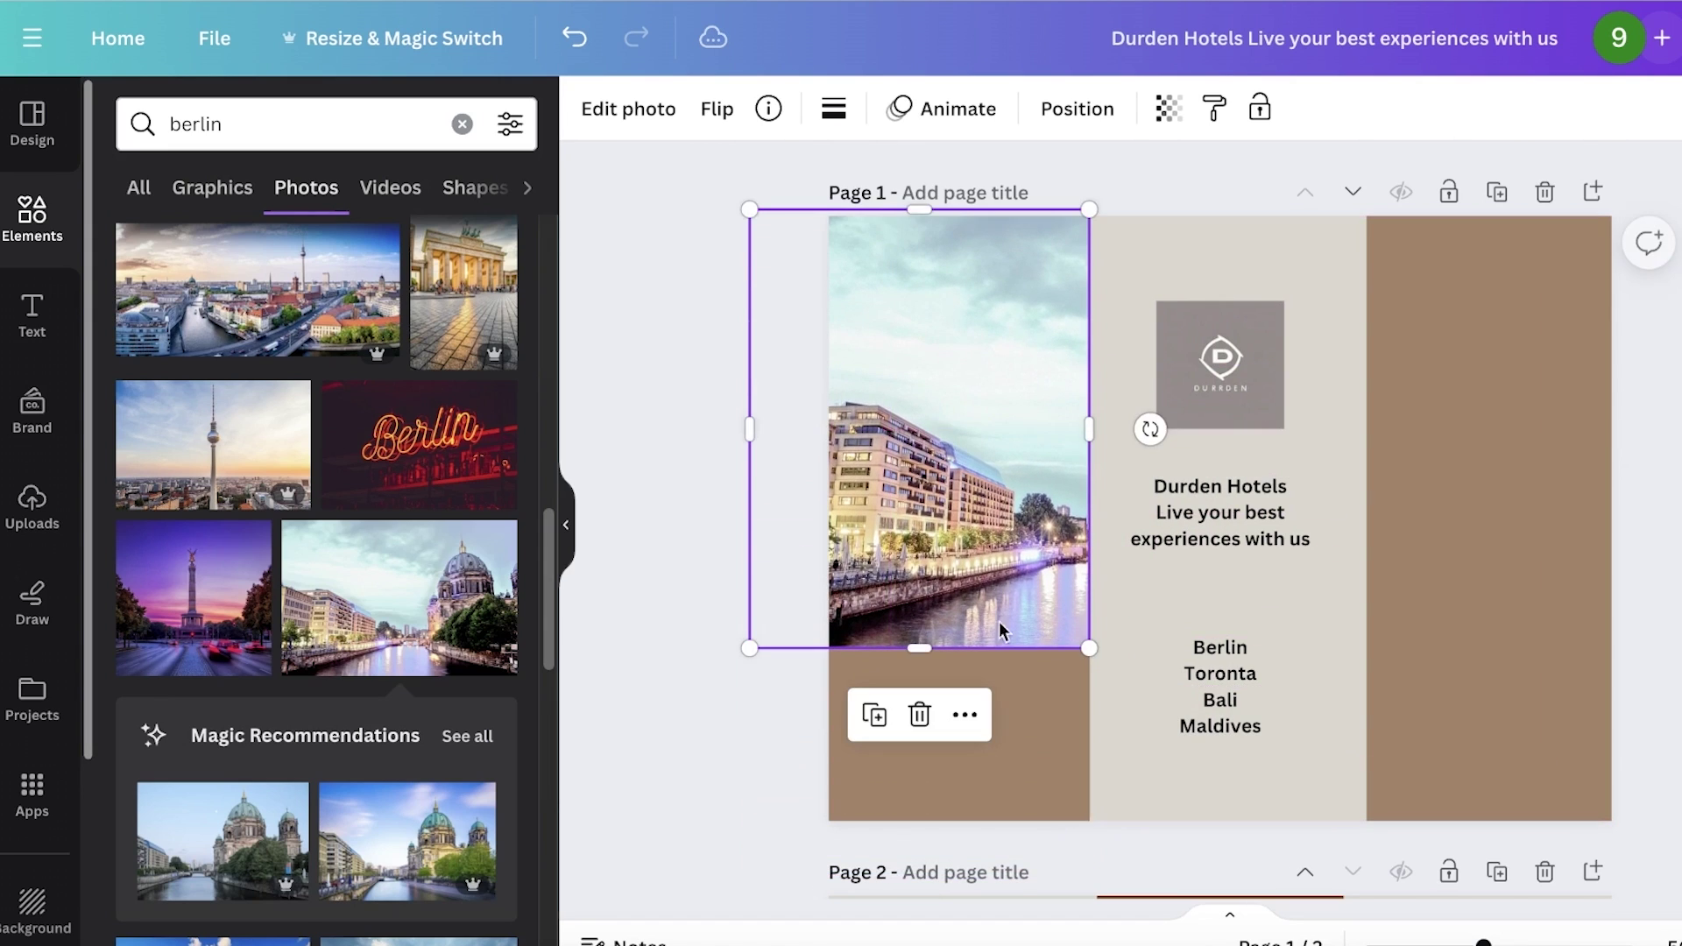
{"action": "left_click_drag", "start_coordinate": [919, 653], "coordinate": [919, 724]}
{"action": "left_click_drag", "start_coordinate": [1089, 468], "coordinate": [1061, 467]}
{"action": "left_click_drag", "start_coordinate": [938, 470], "coordinate": [965, 480]}
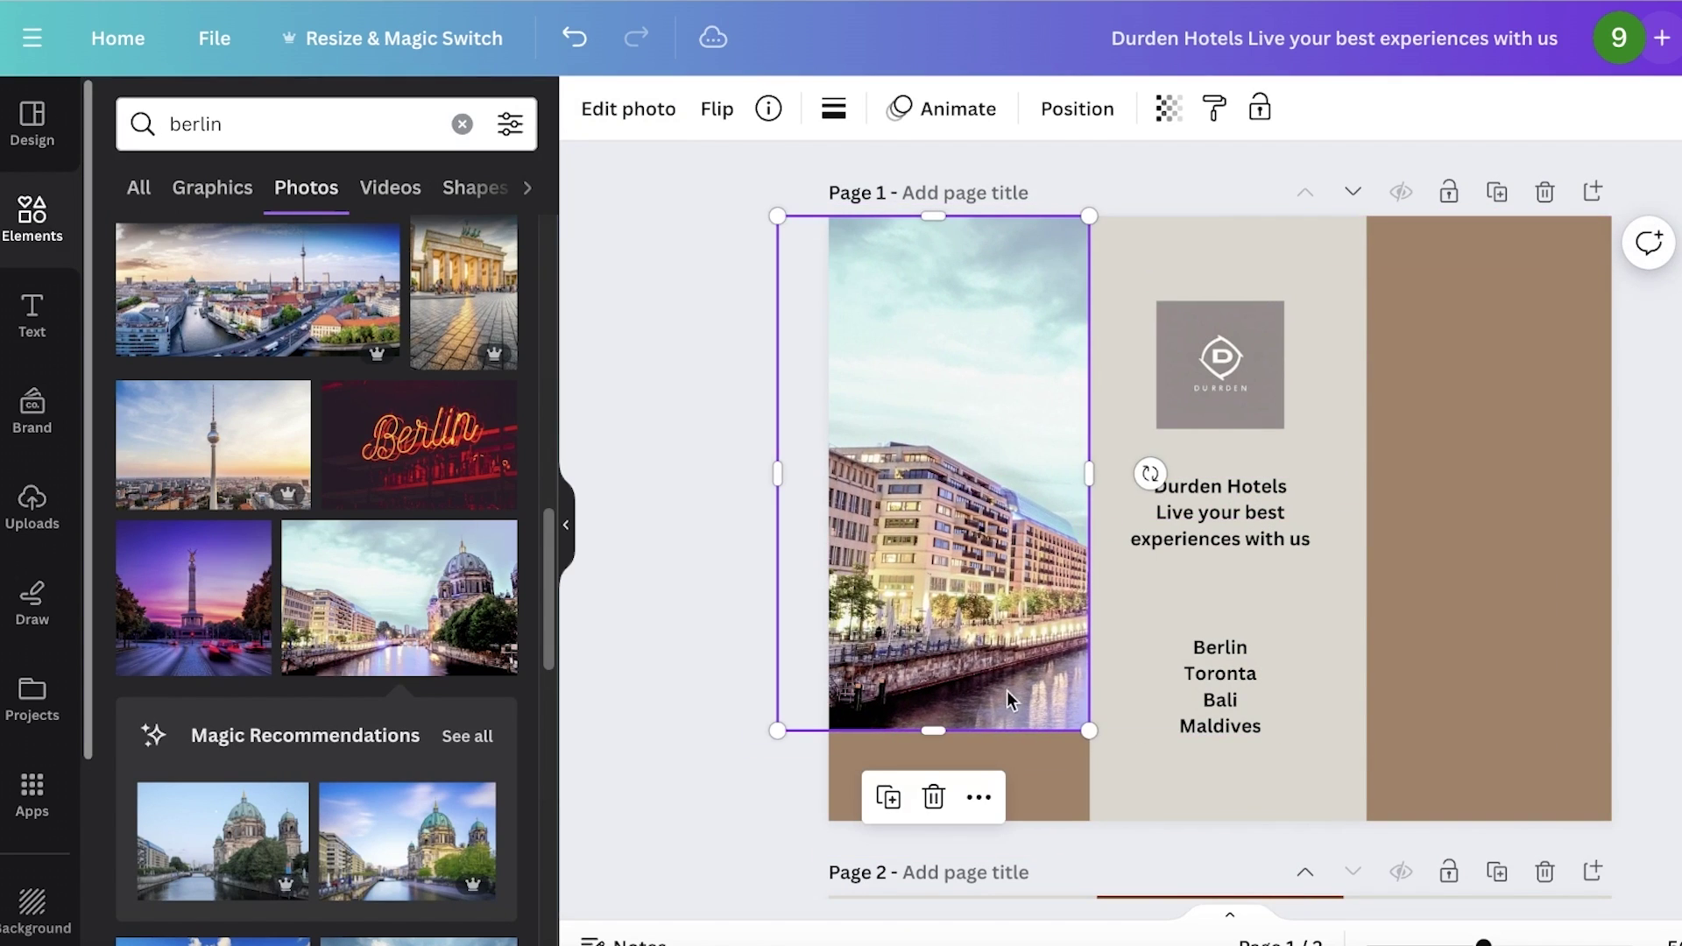
{"action": "left_click_drag", "start_coordinate": [930, 725], "coordinate": [931, 832]}
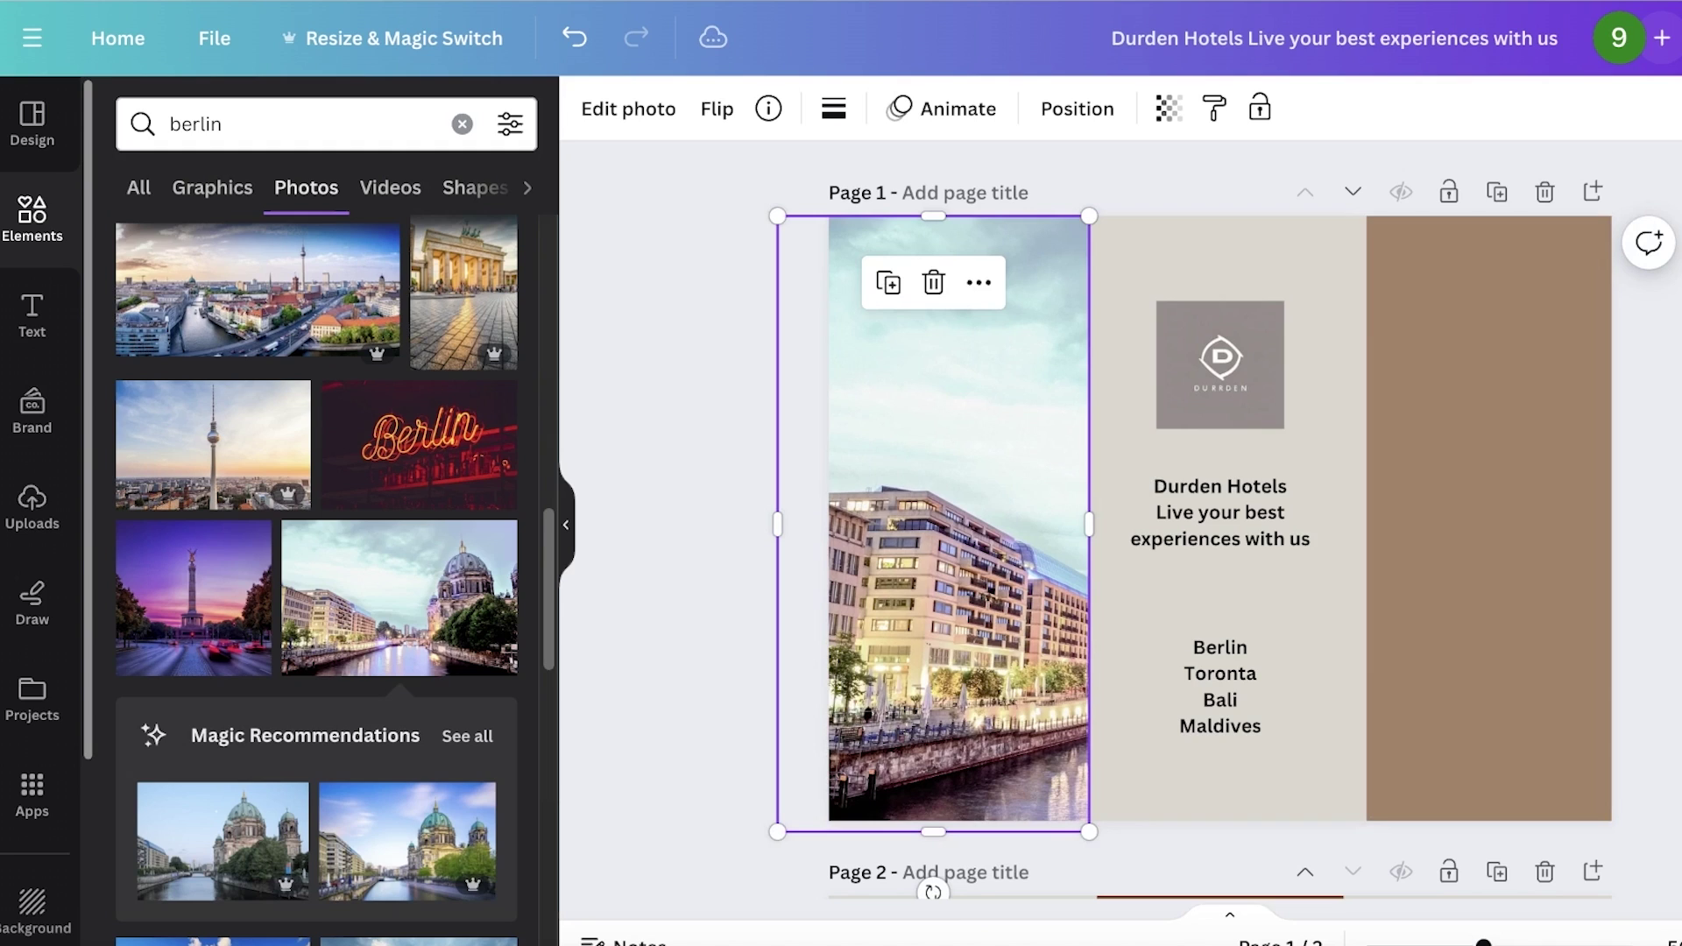
{"action": "left_click", "coordinate": [1654, 364]}
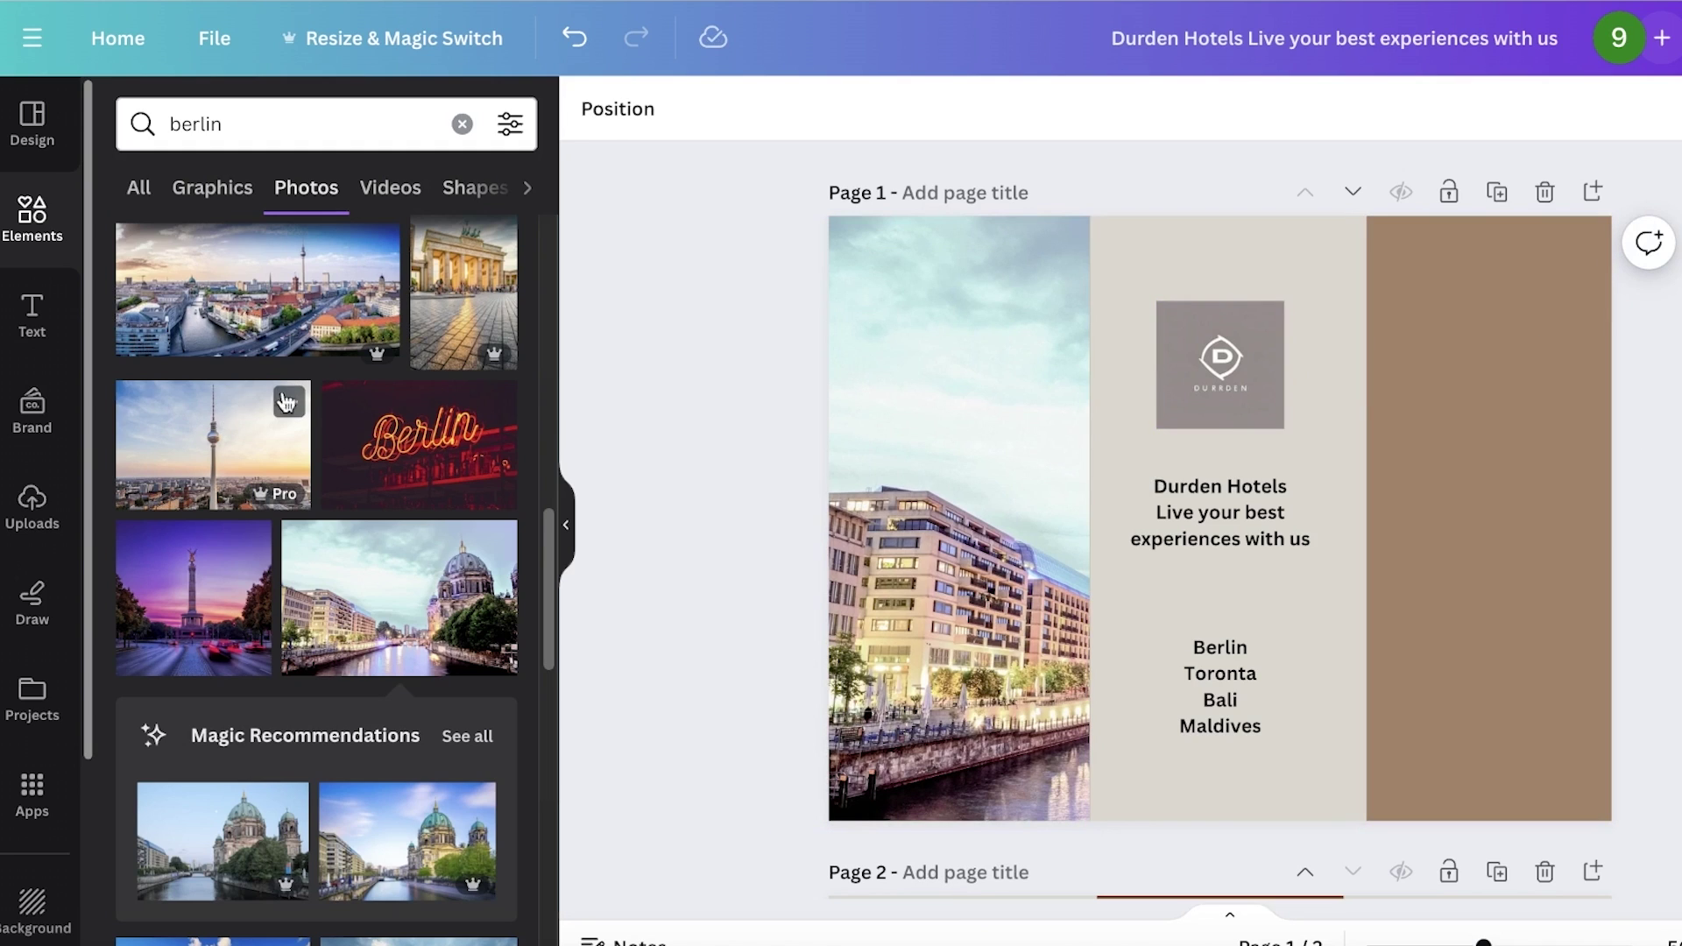
- Search Elements for 'frame' and try a notched landscape frame in the bottom-right corner
{"action": "left_click", "coordinate": [42, 219]}
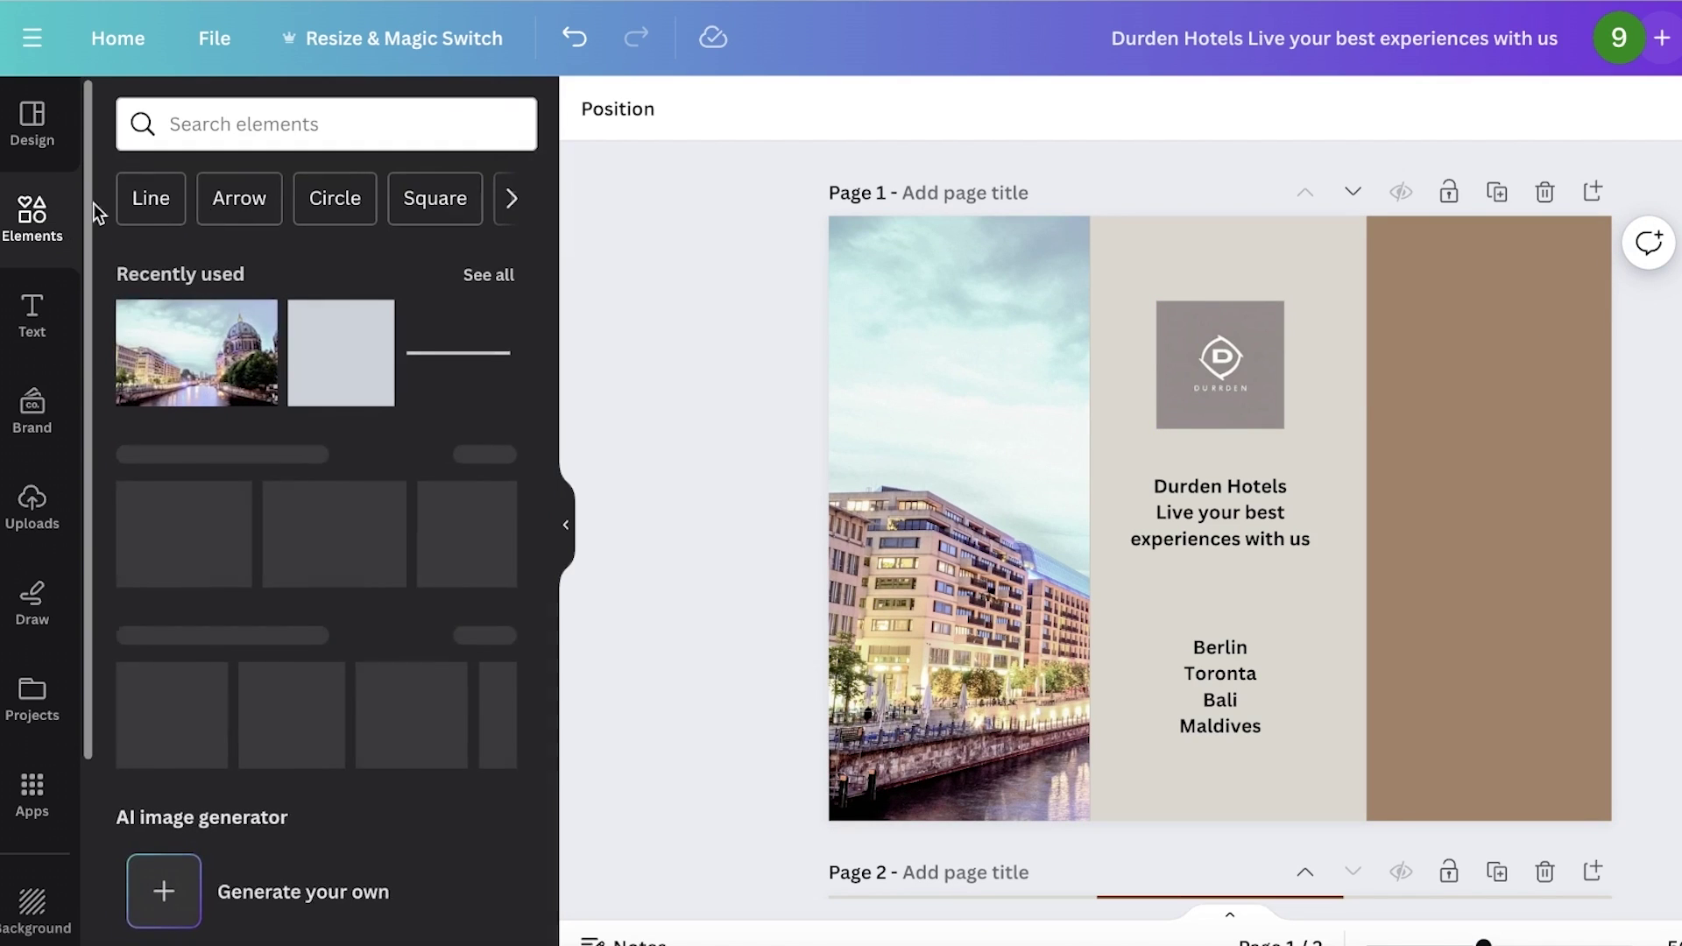
{"action": "left_click", "coordinate": [276, 140]}
{"action": "type", "text": "frame"}
{"action": "key", "text": "Return"}
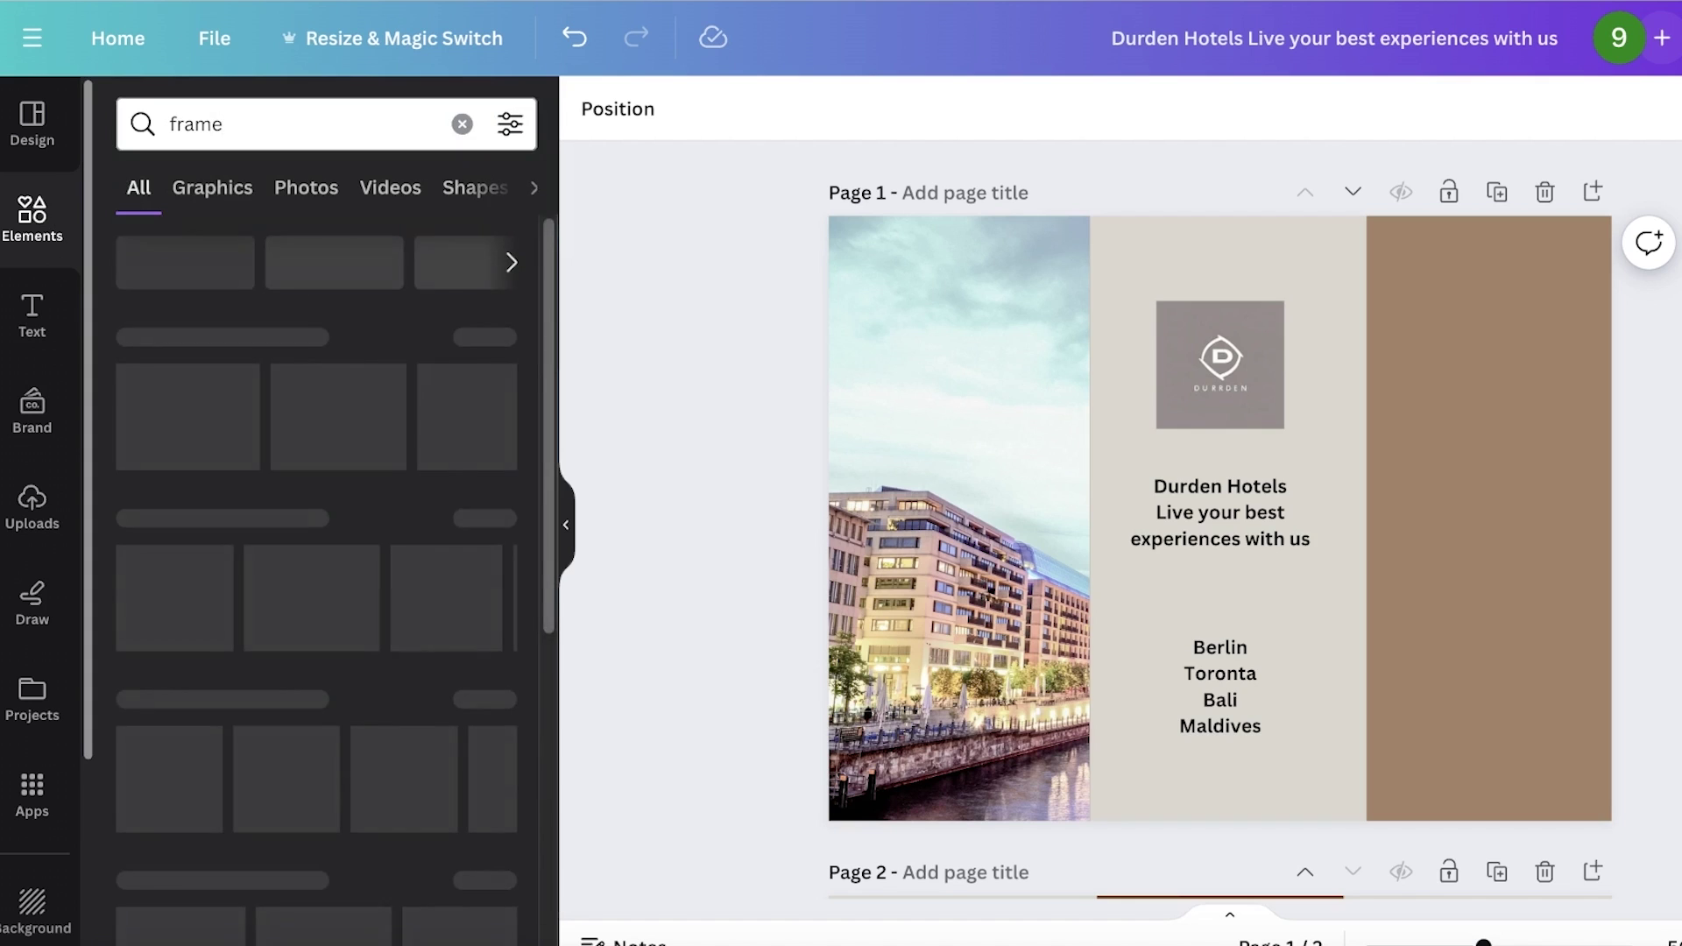
{"action": "left_click", "coordinate": [491, 341]}
{"action": "scroll", "coordinate": [433, 434], "scroll_direction": "down", "scroll_amount": 5}
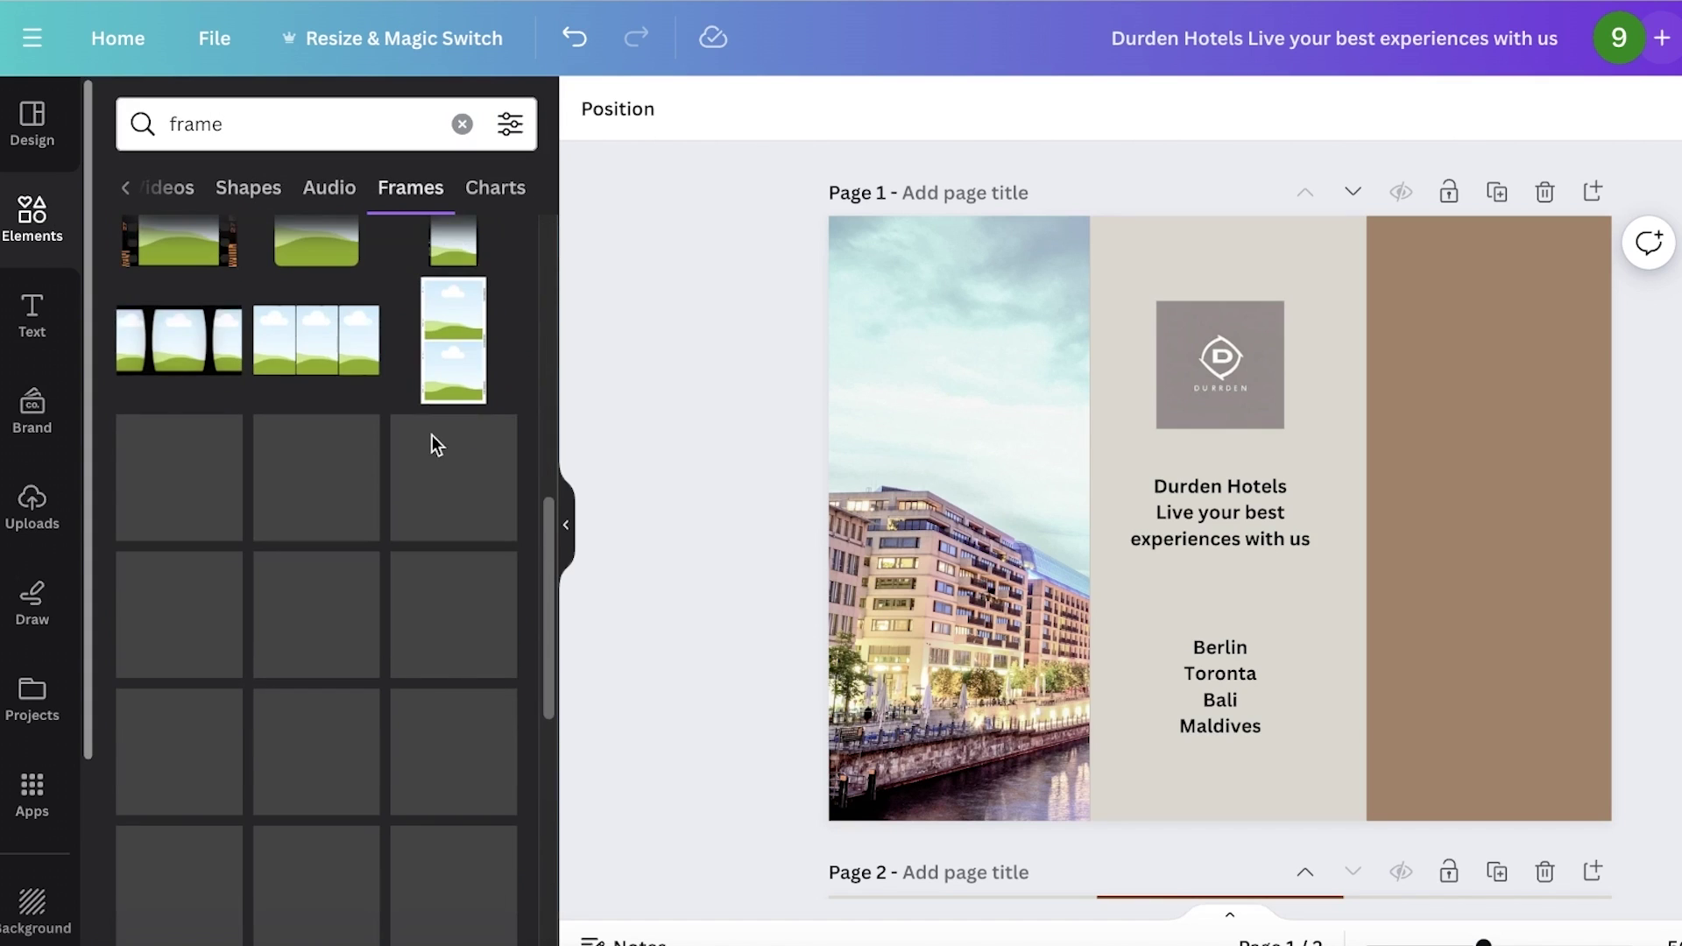
{"action": "scroll", "coordinate": [318, 461], "scroll_direction": "down", "scroll_amount": 10}
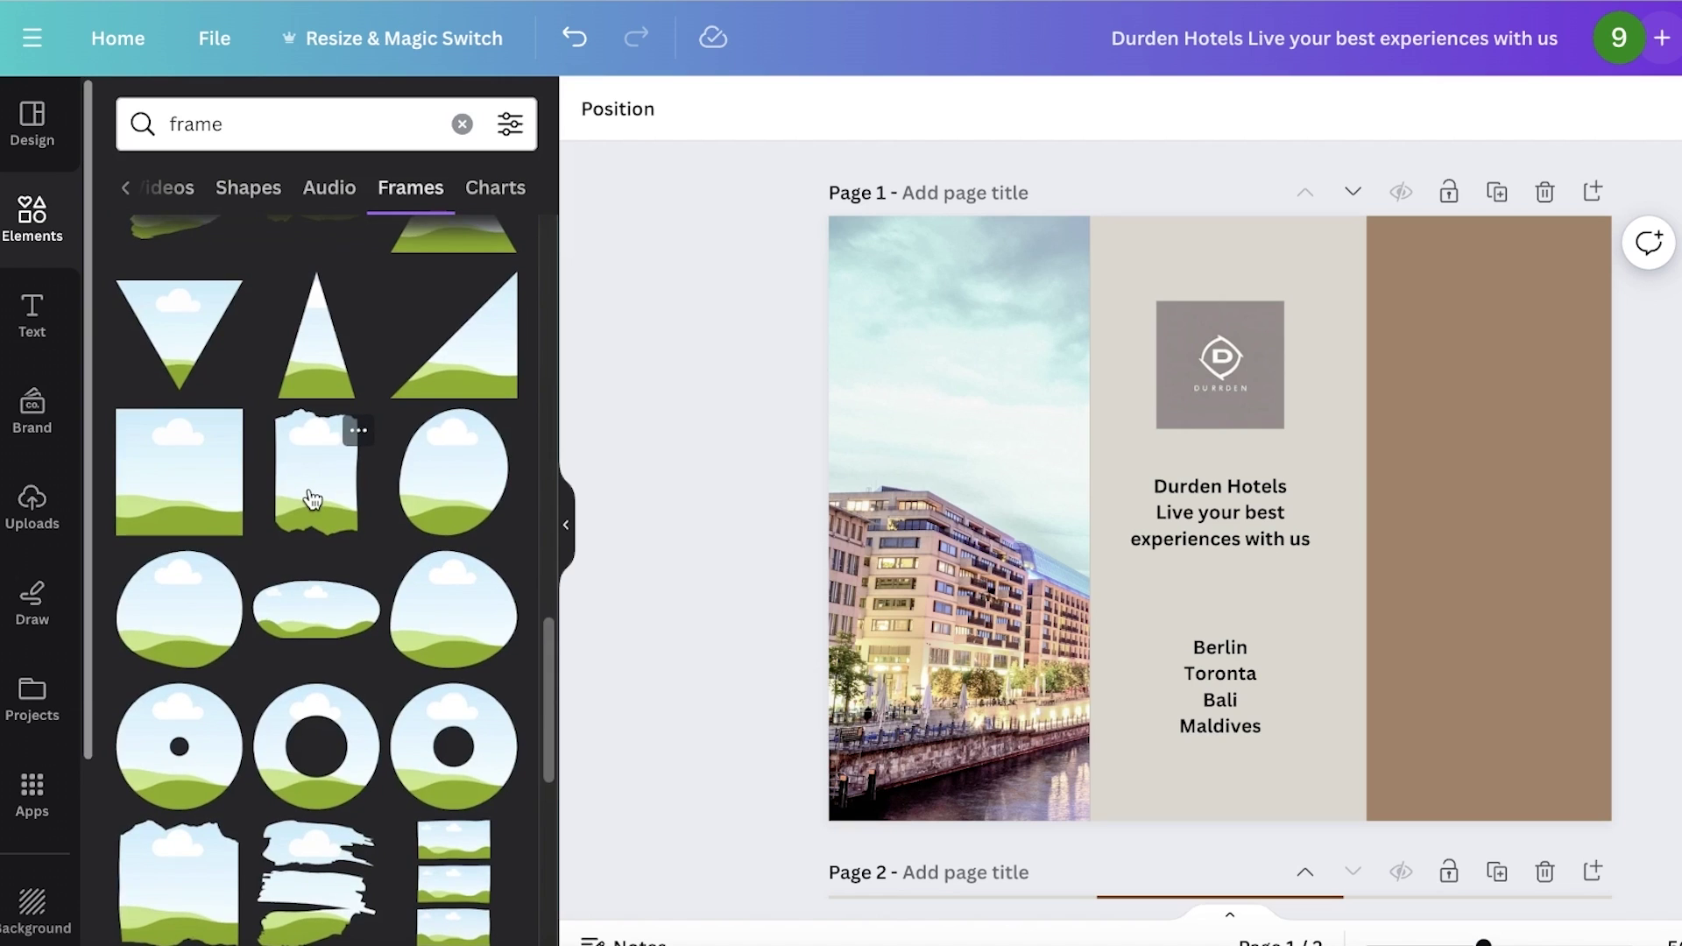
{"action": "scroll", "coordinate": [308, 469], "scroll_direction": "down", "scroll_amount": 4}
{"action": "scroll", "coordinate": [312, 497], "scroll_direction": "down", "scroll_amount": 6}
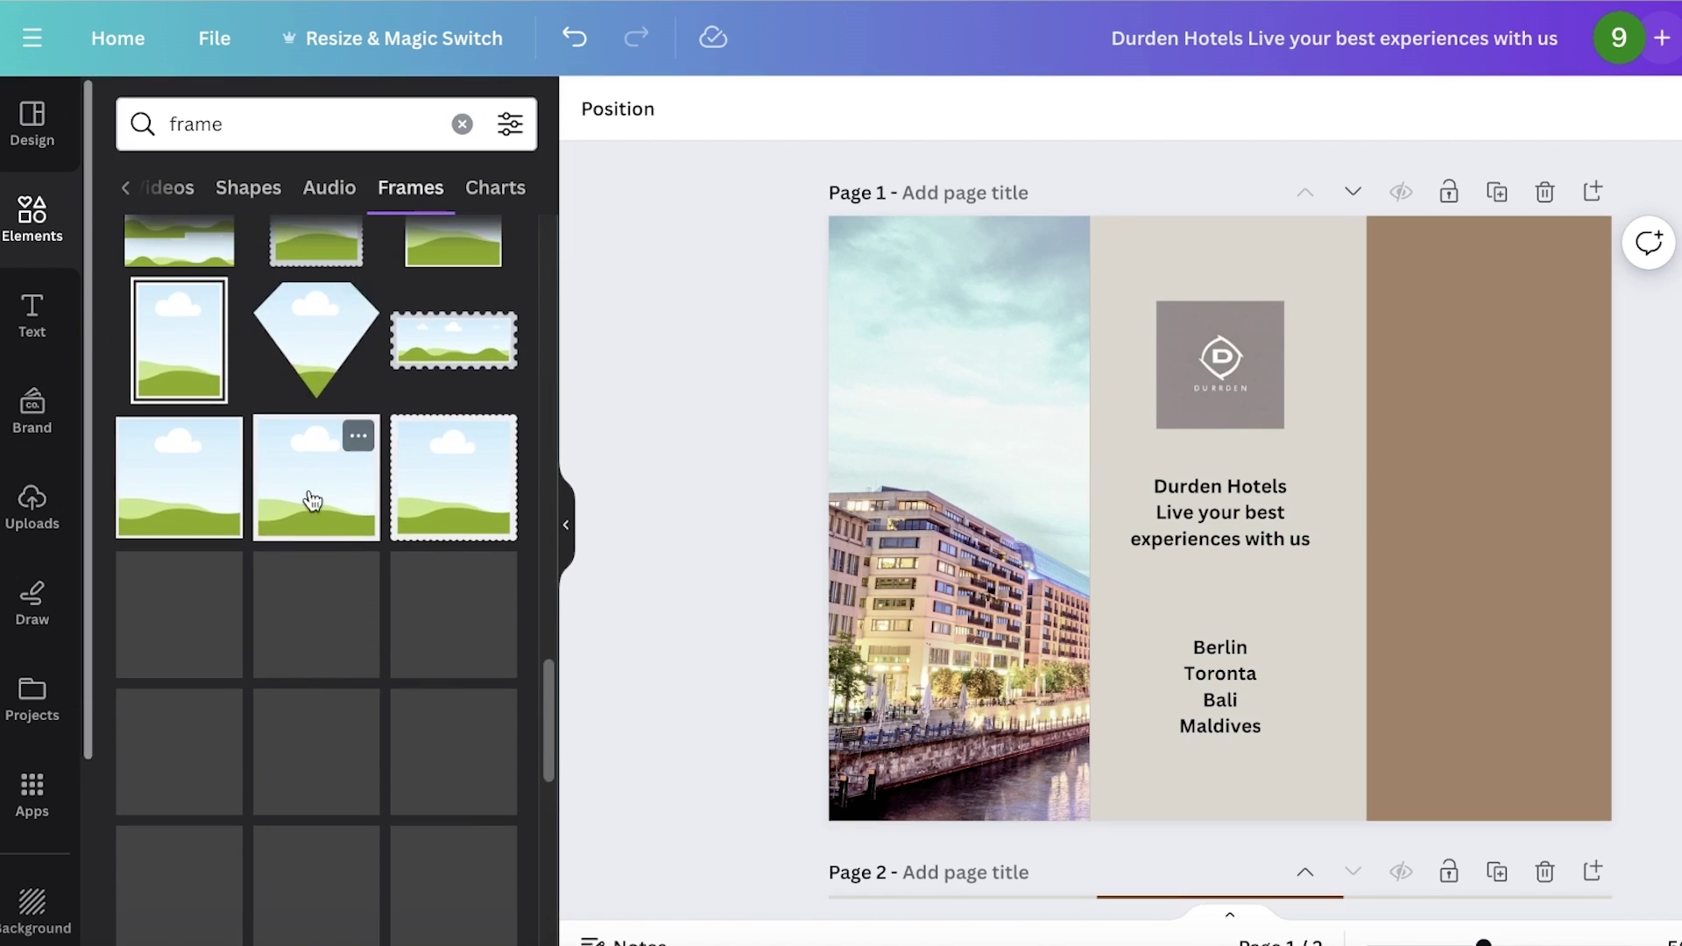
{"action": "scroll", "coordinate": [355, 578], "scroll_direction": "down", "scroll_amount": 15}
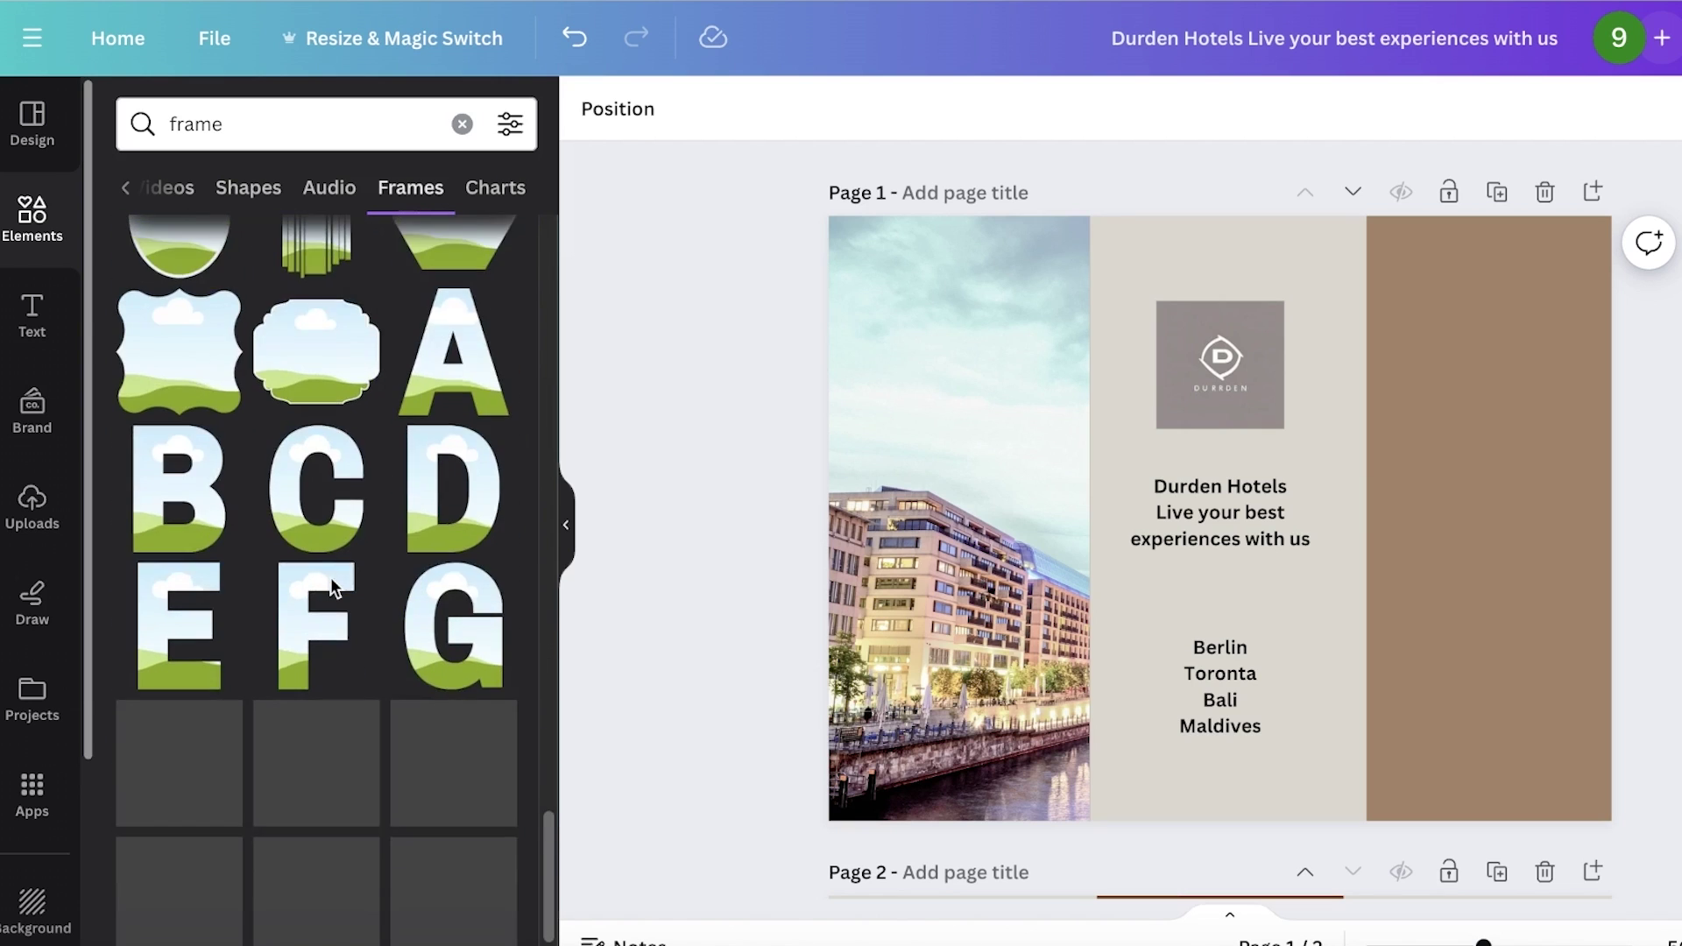
{"action": "scroll", "coordinate": [328, 577], "scroll_direction": "down", "scroll_amount": 10}
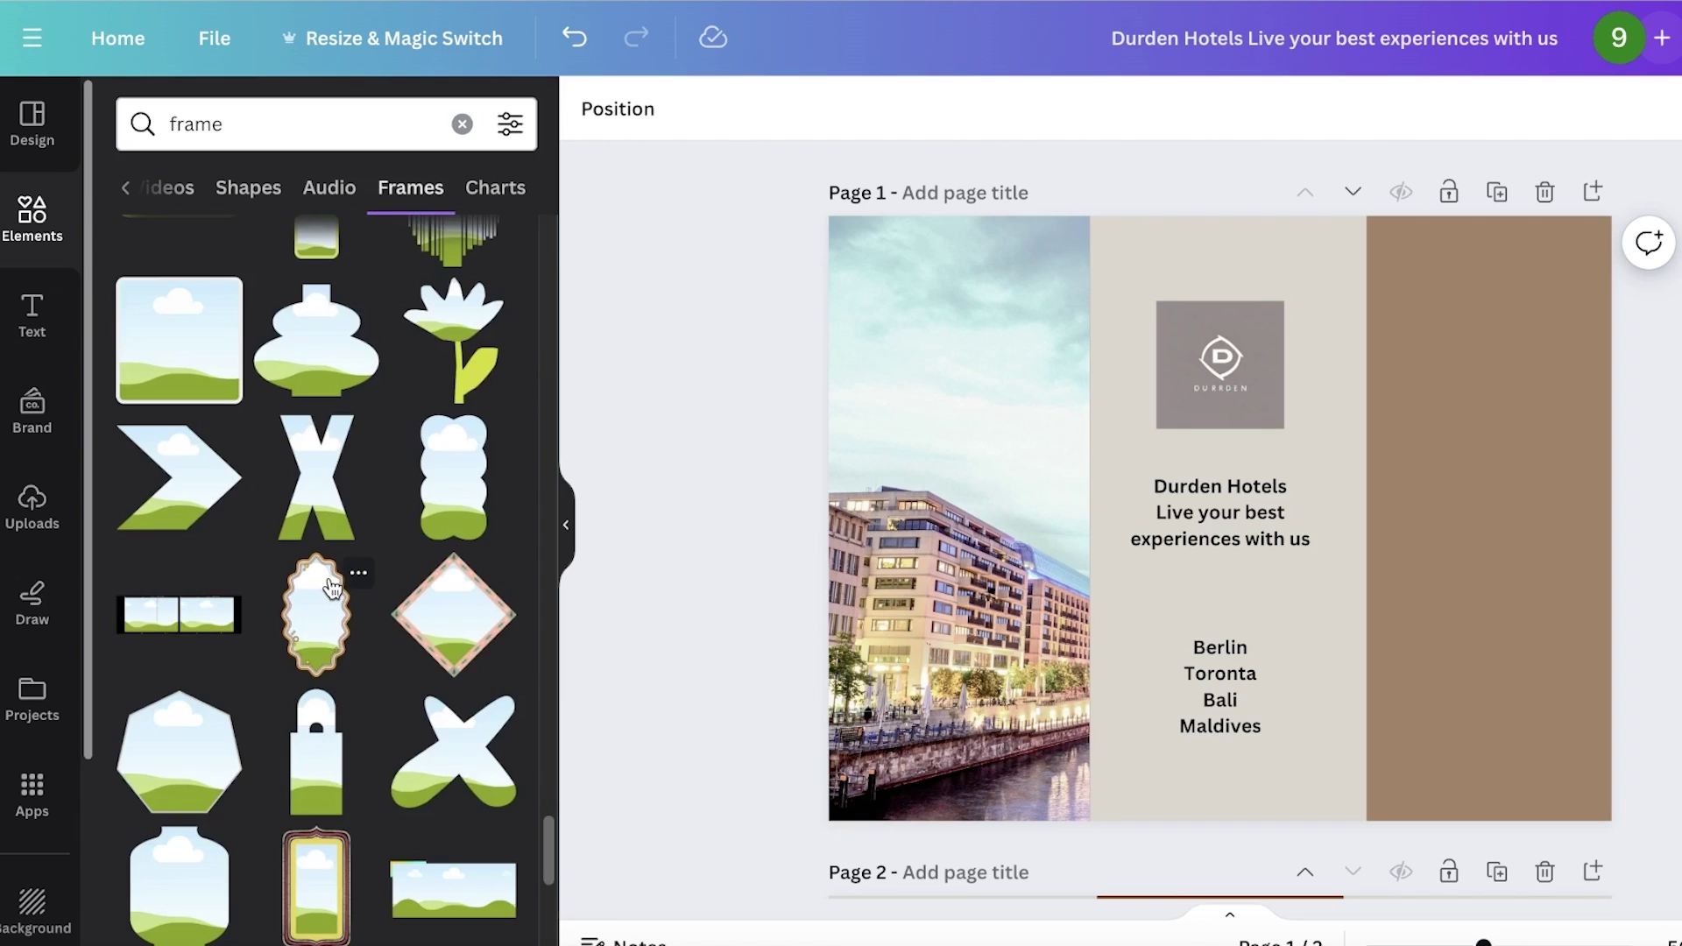
{"action": "scroll", "coordinate": [259, 510], "scroll_direction": "down", "scroll_amount": 5}
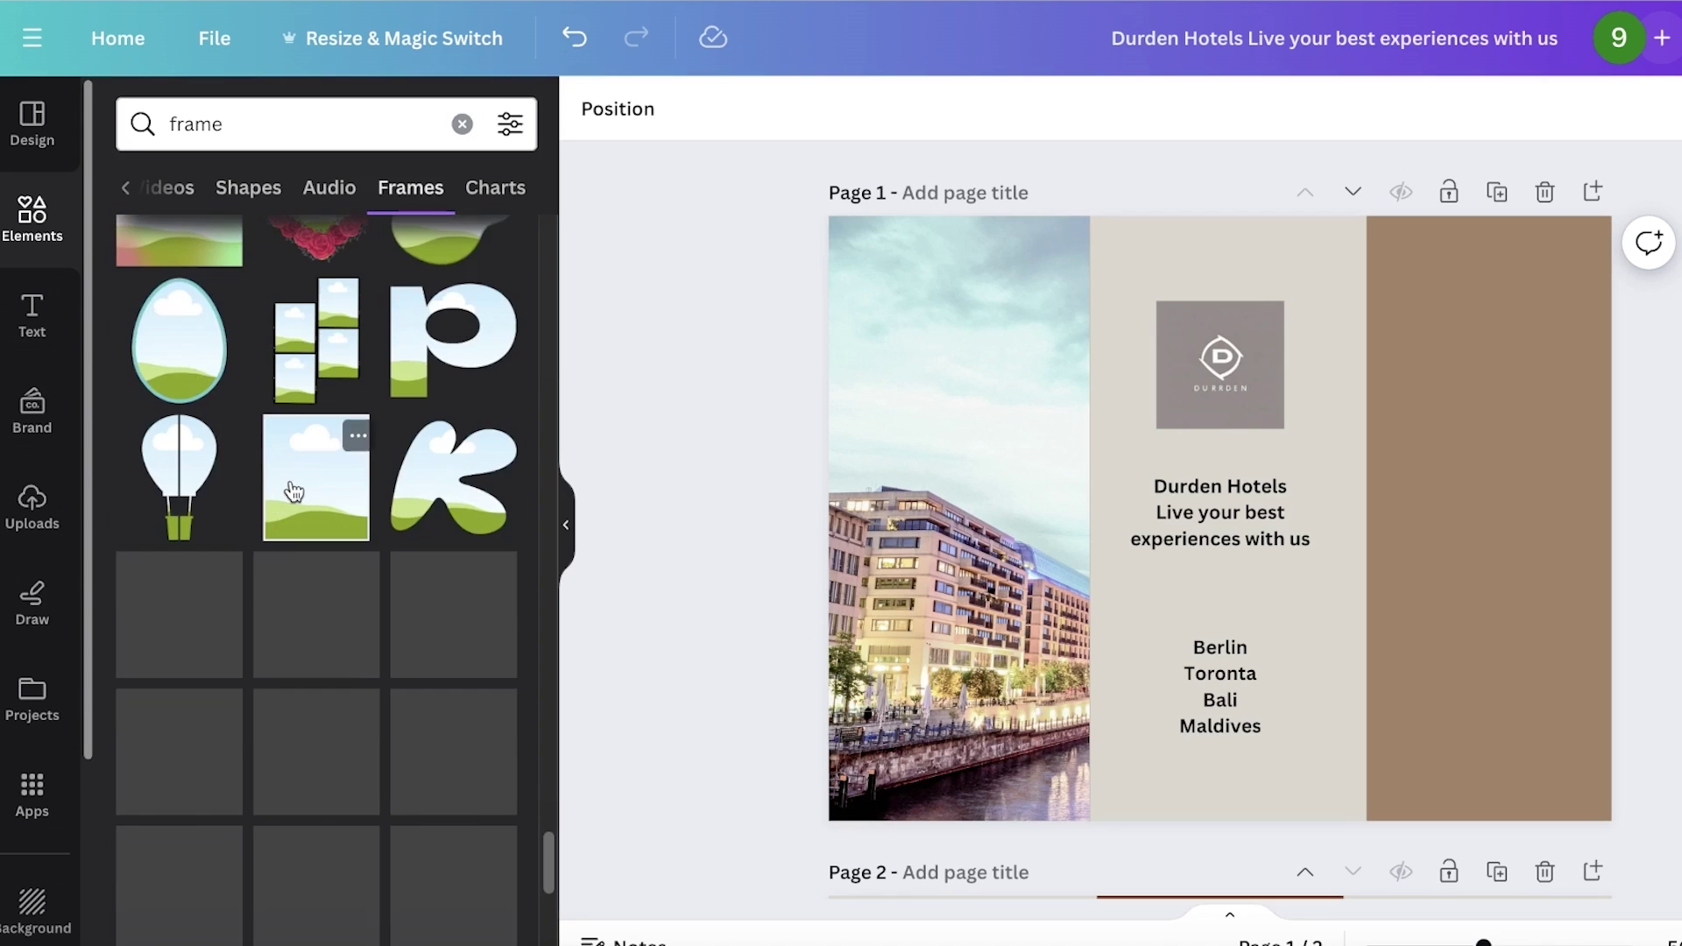
{"action": "scroll", "coordinate": [292, 480], "scroll_direction": "down", "scroll_amount": 5}
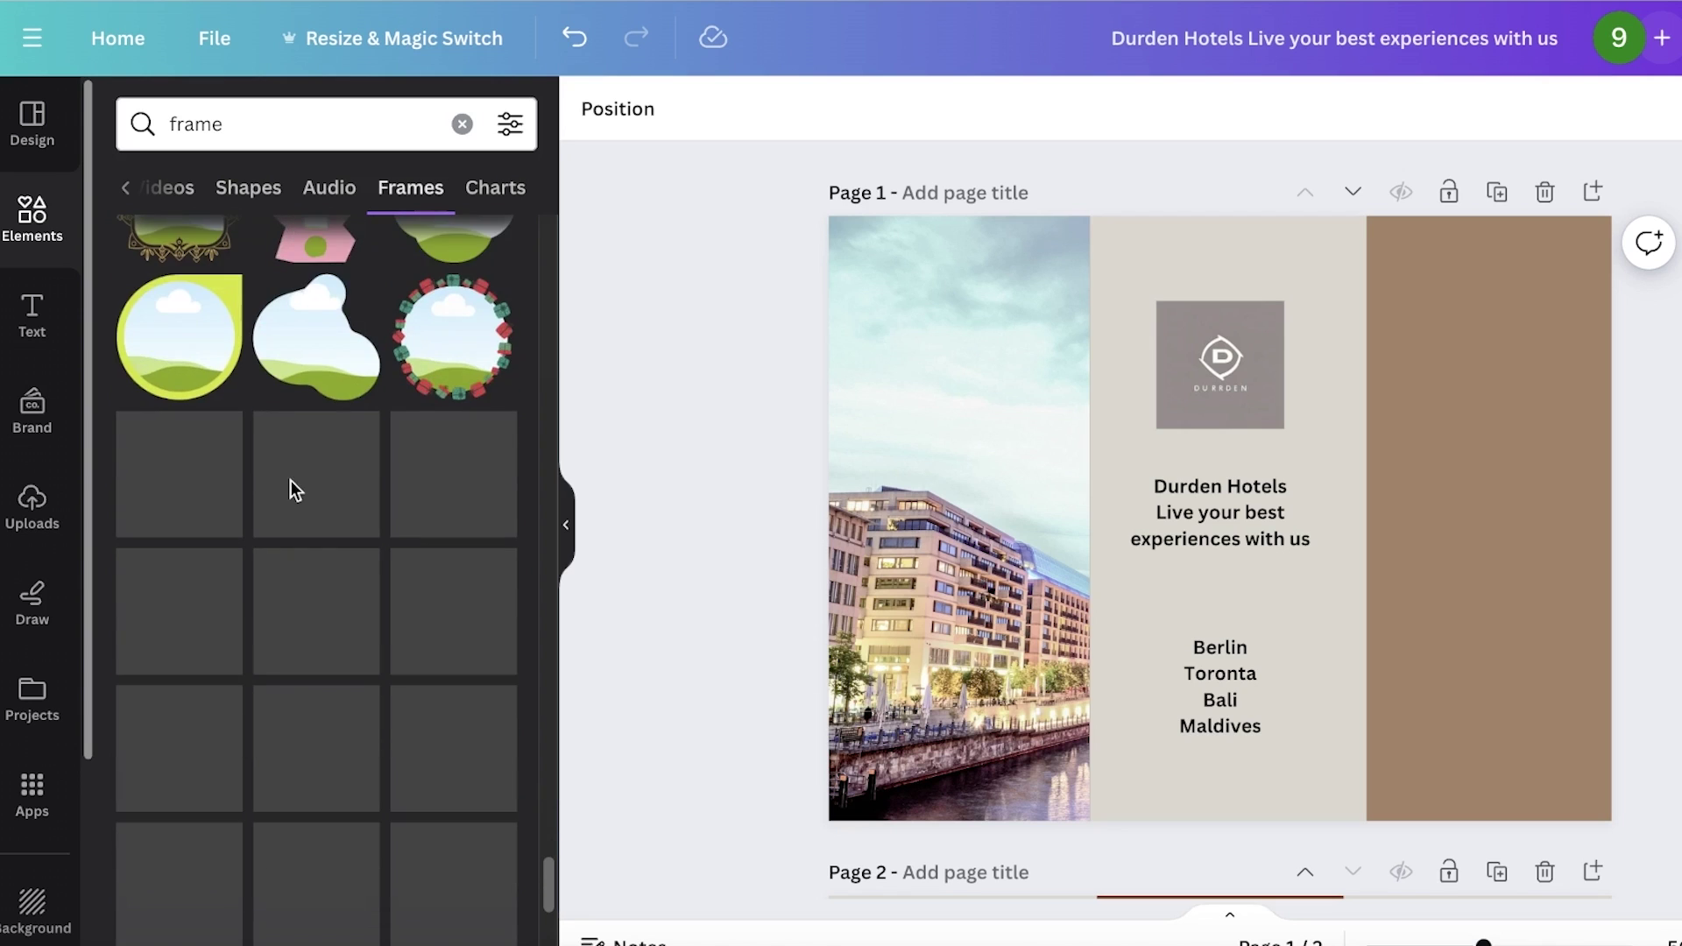
{"action": "scroll", "coordinate": [292, 478], "scroll_direction": "down", "scroll_amount": 3}
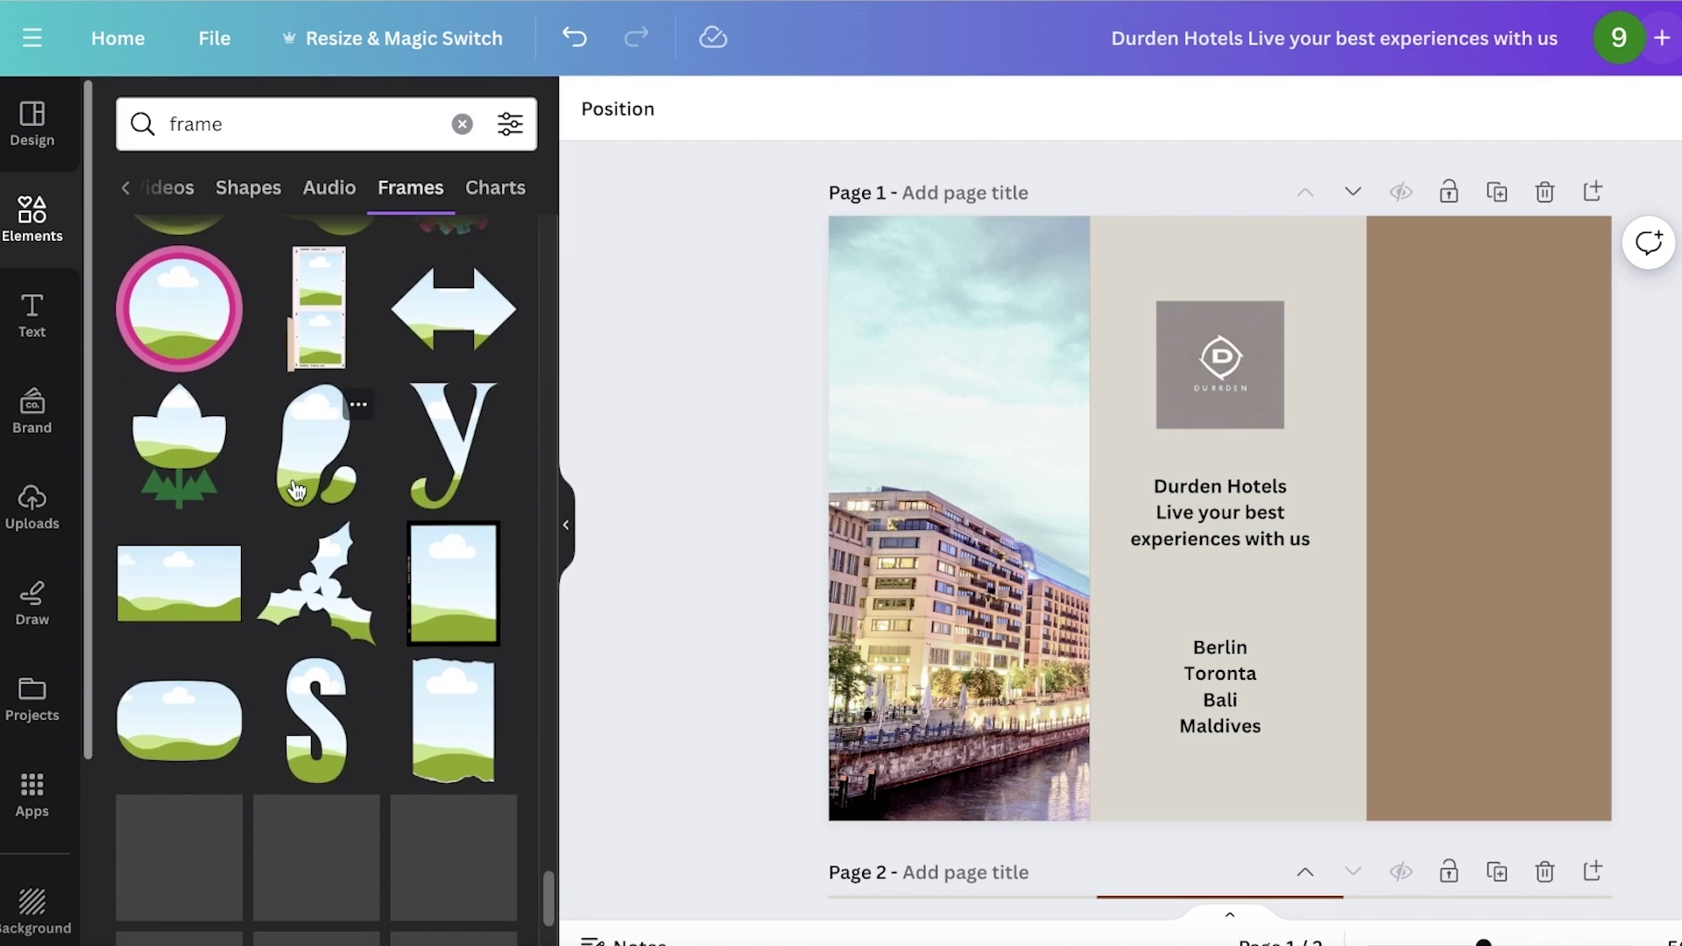
{"action": "scroll", "coordinate": [453, 676], "scroll_direction": "down", "scroll_amount": 10}
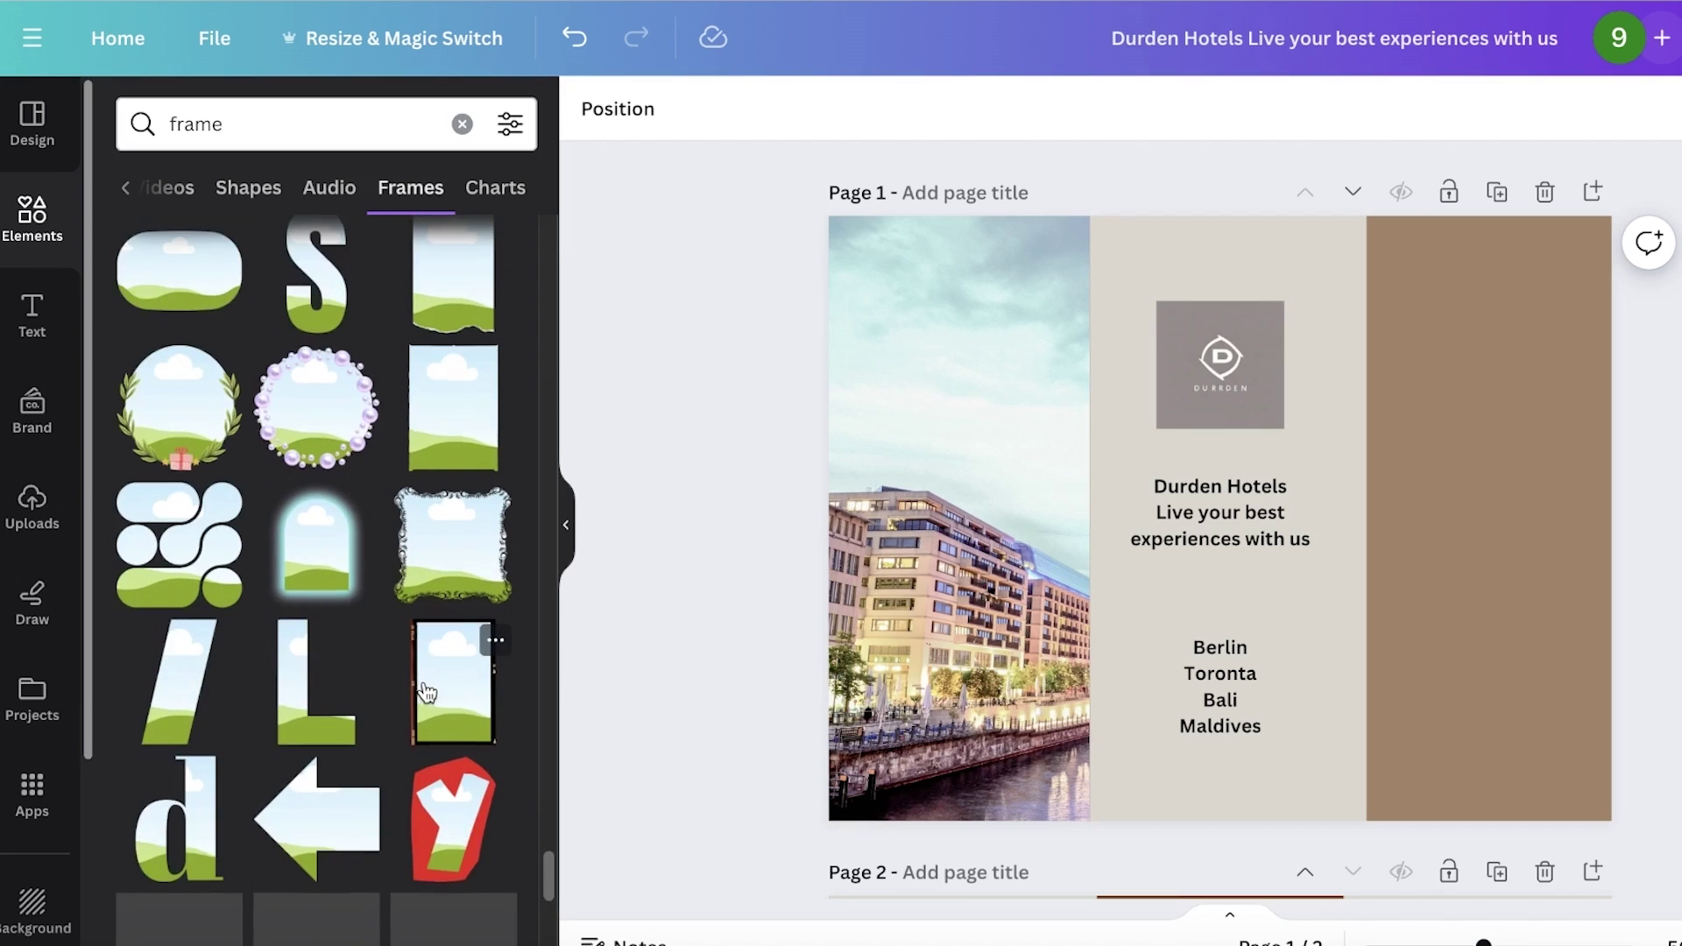
{"action": "scroll", "coordinate": [260, 650], "scroll_direction": "down", "scroll_amount": 3}
{"action": "left_click", "coordinate": [179, 751]}
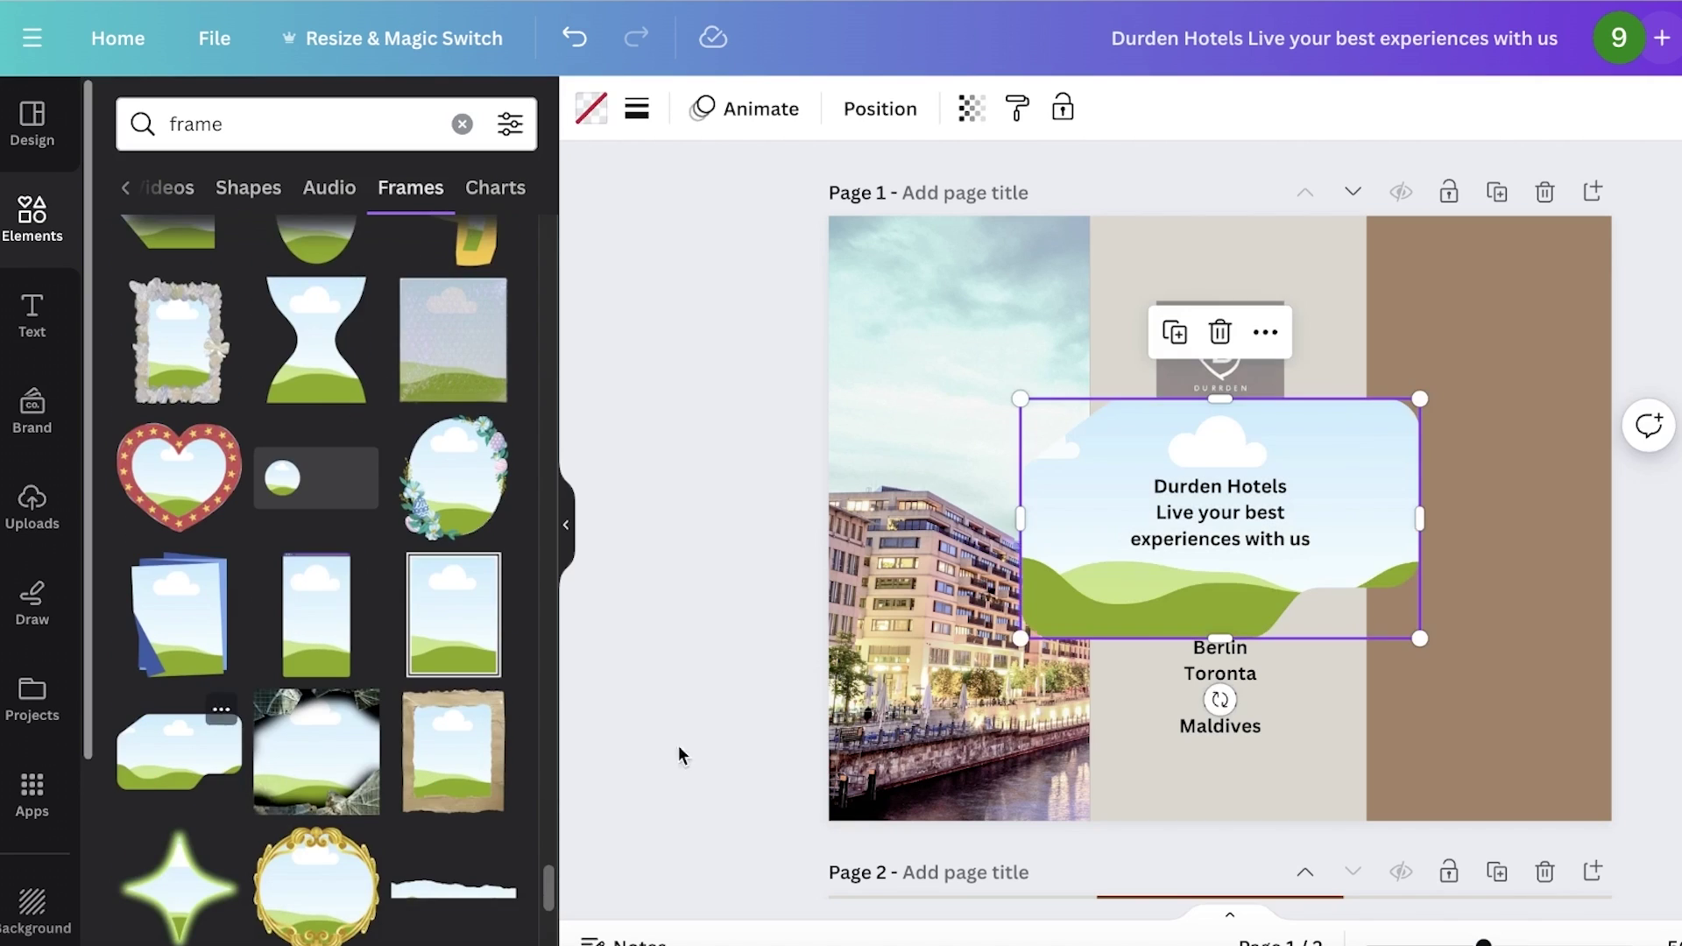
{"action": "left_click_drag", "start_coordinate": [1380, 530], "coordinate": [1679, 726]}
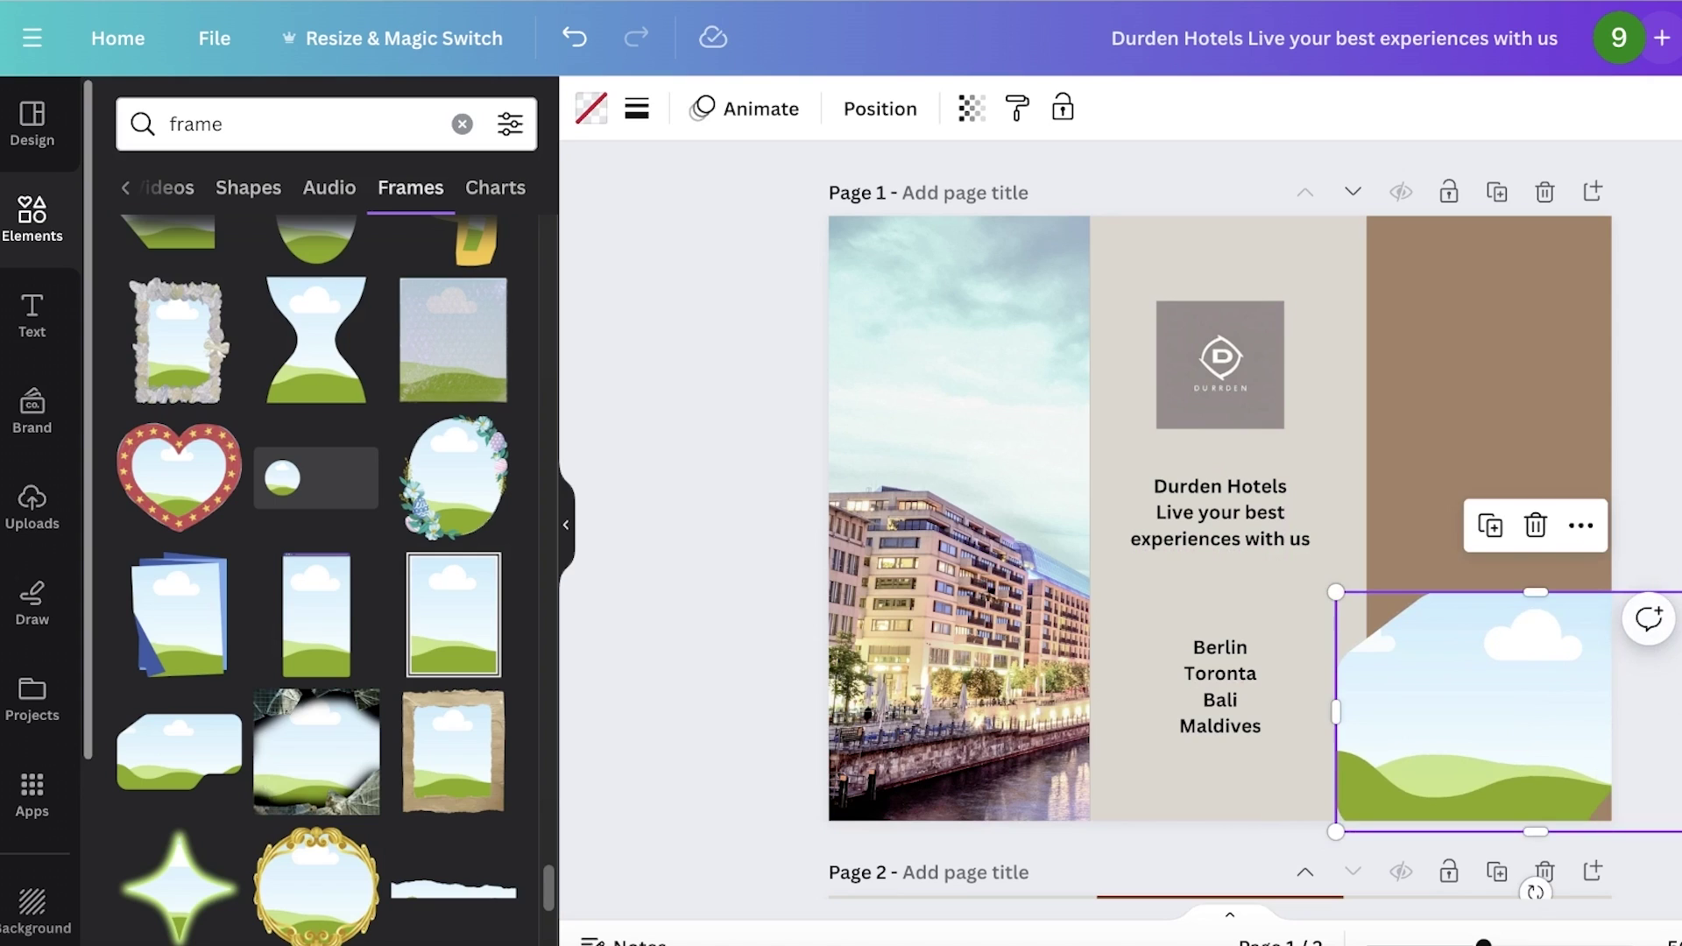
{"action": "key", "text": "Escape"}
{"action": "left_click_drag", "start_coordinate": [1445, 771], "coordinate": [1459, 771]}
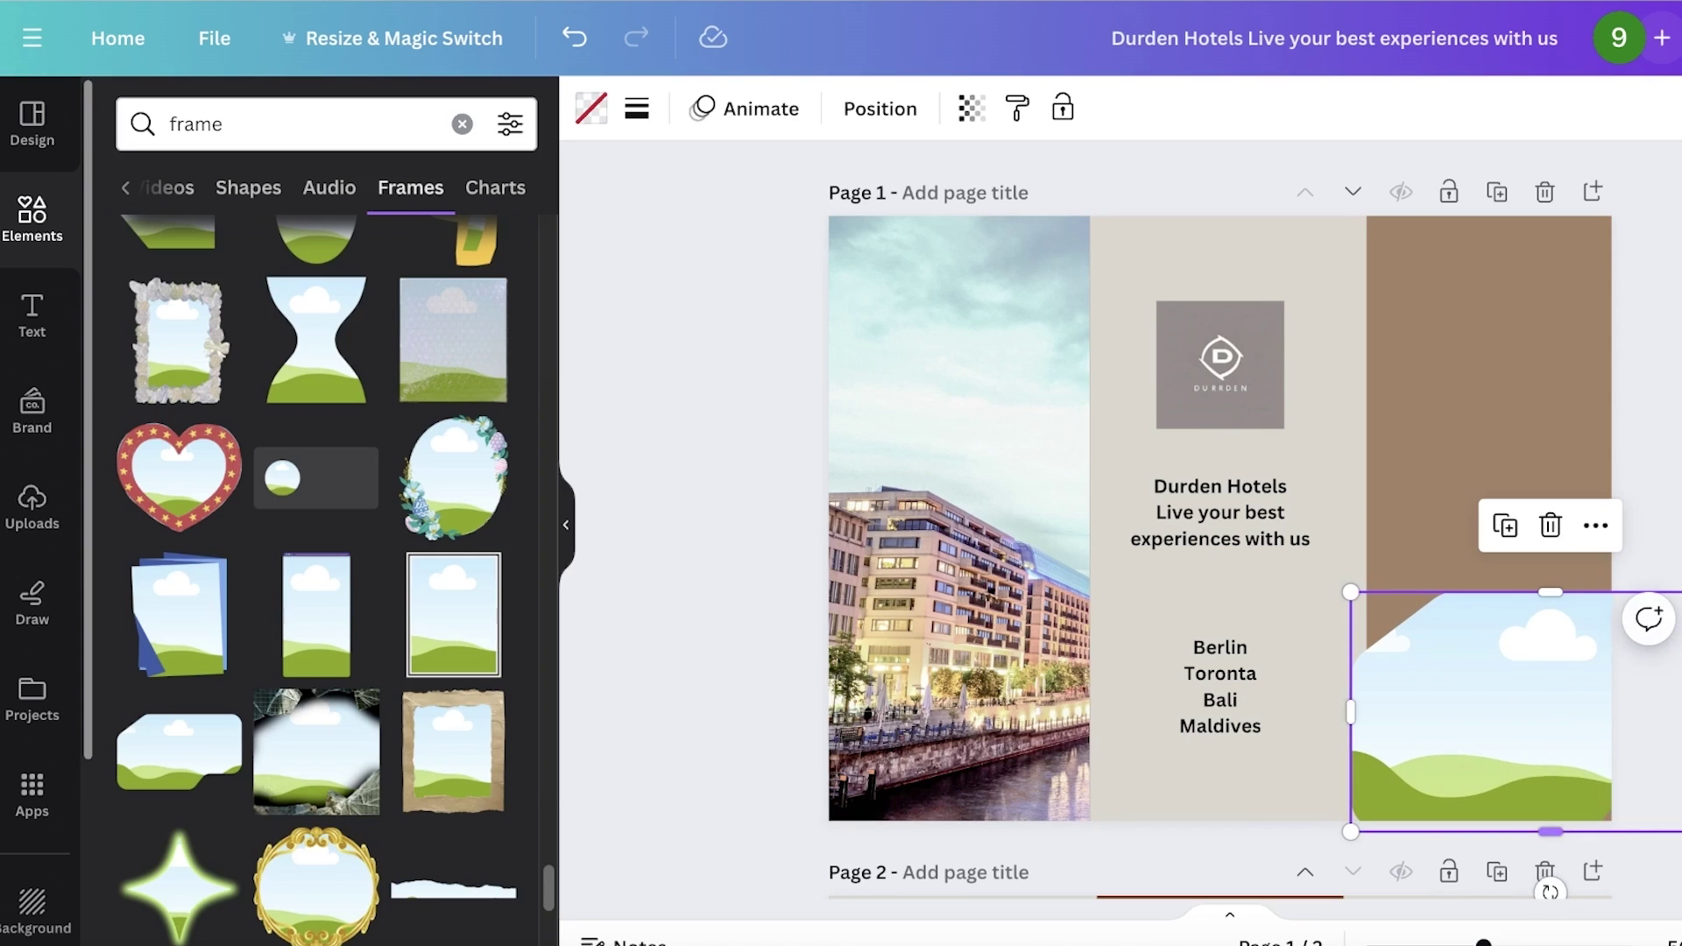
{"action": "mouse_move", "coordinate": [1678, 831]}
{"action": "left_mouse_down"}
{"action": "mouse_move", "coordinate": [1565, 751]}
{"action": "mouse_move", "coordinate": [1646, 821]}
{"action": "left_mouse_up"}
- Add a wavy blob frame, delete the landscape frame, and fit the blob across the right panel's bottom
{"action": "scroll", "coordinate": [379, 571], "scroll_direction": "down", "scroll_amount": 10}
{"action": "scroll", "coordinate": [397, 420], "scroll_direction": "up", "scroll_amount": 5}
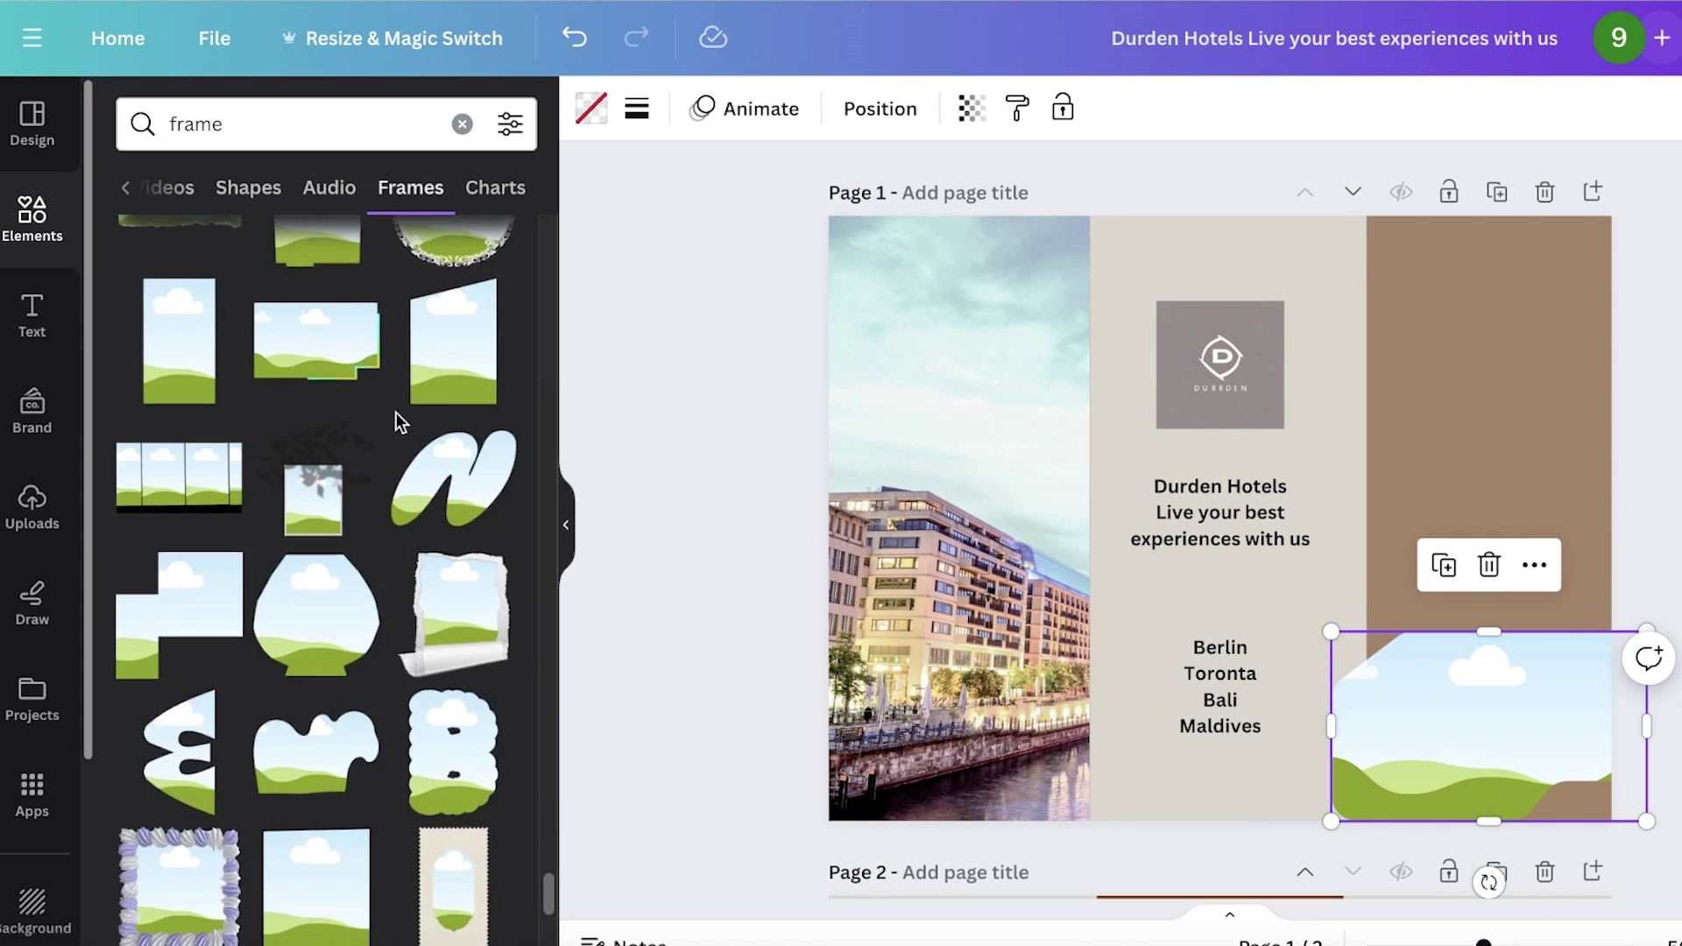
{"action": "scroll", "coordinate": [379, 526], "scroll_direction": "down", "scroll_amount": 3}
{"action": "left_click", "coordinate": [316, 797]}
{"action": "left_click", "coordinate": [1527, 706]}
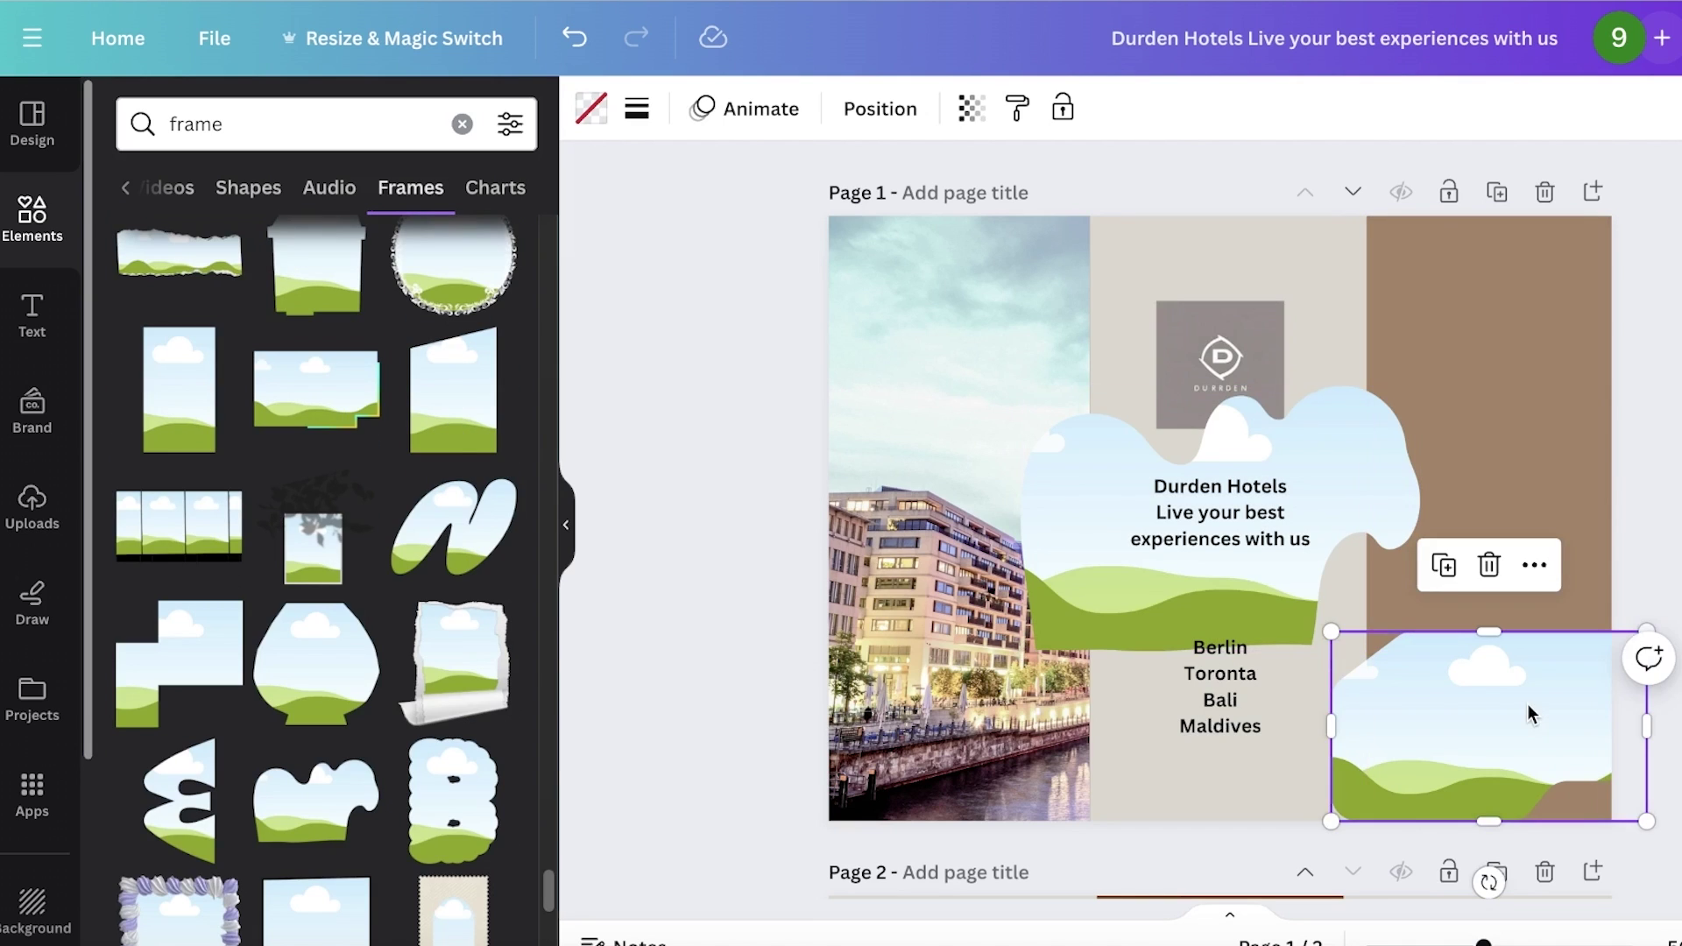
{"action": "key", "text": "Delete"}
{"action": "left_click_drag", "start_coordinate": [1347, 468], "coordinate": [1555, 636]}
{"action": "left_click_drag", "start_coordinate": [1230, 553], "coordinate": [1357, 655]}
{"action": "left_click", "coordinate": [1533, 525]}
{"action": "left_click", "coordinate": [32, 219]}
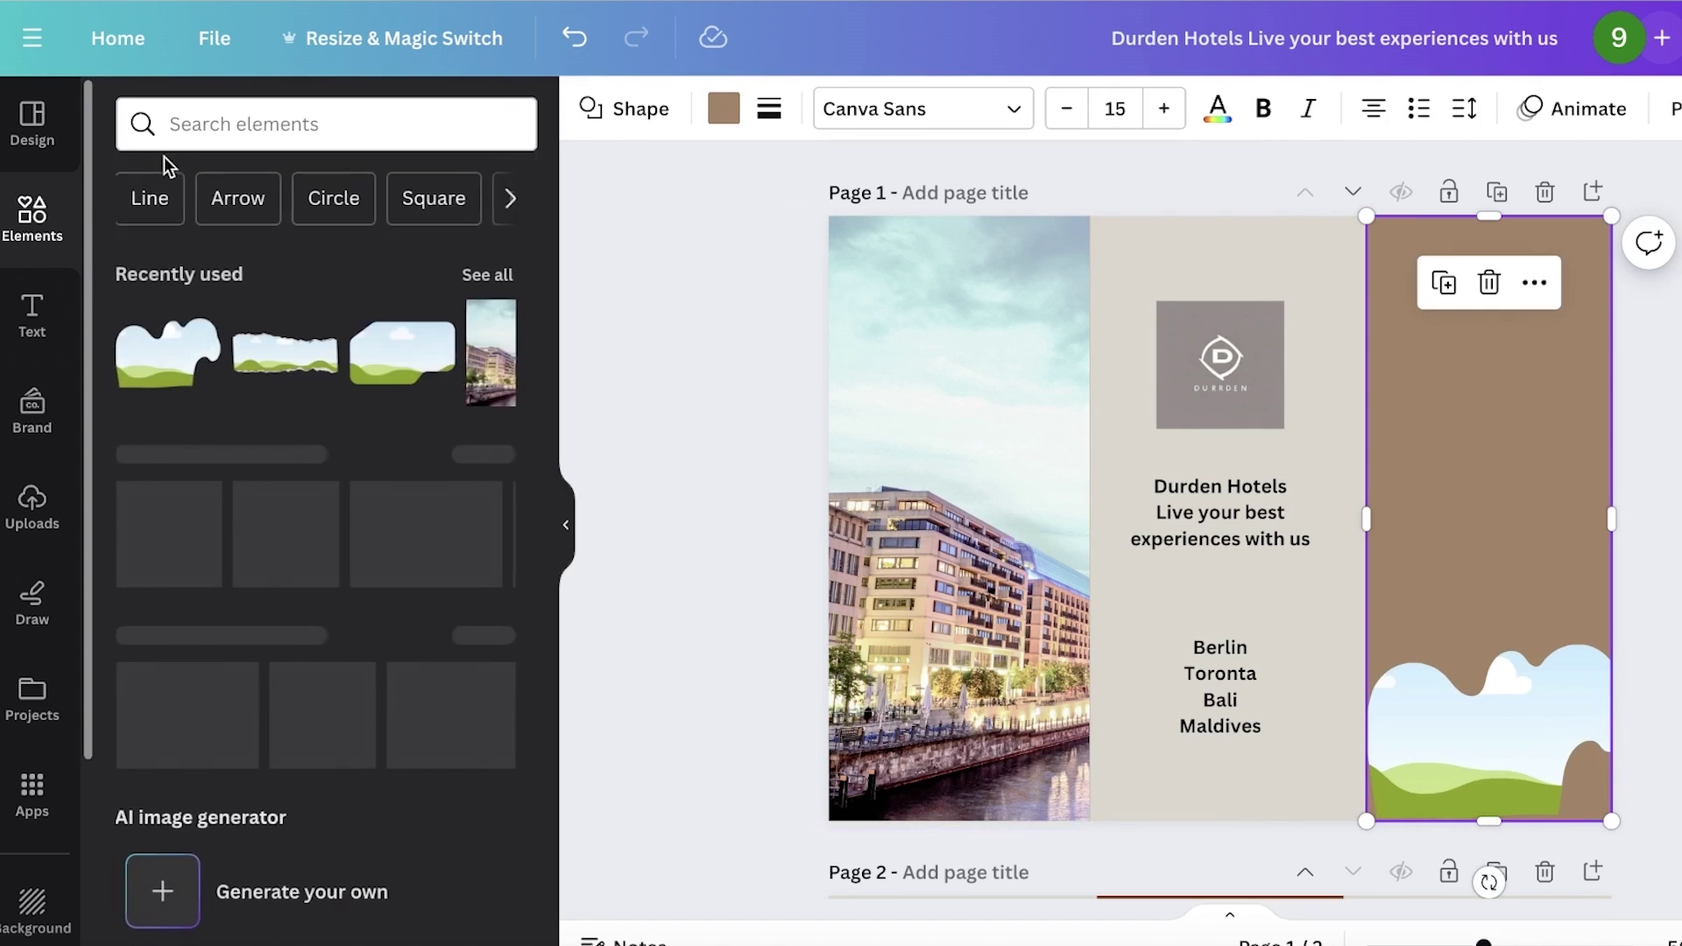
{"action": "left_click", "coordinate": [201, 140]}
- Search 'hotel' photos and fill the wavy frame with the hotel pool photo
{"action": "type", "text": "hotel"}
{"action": "key", "text": "Return"}
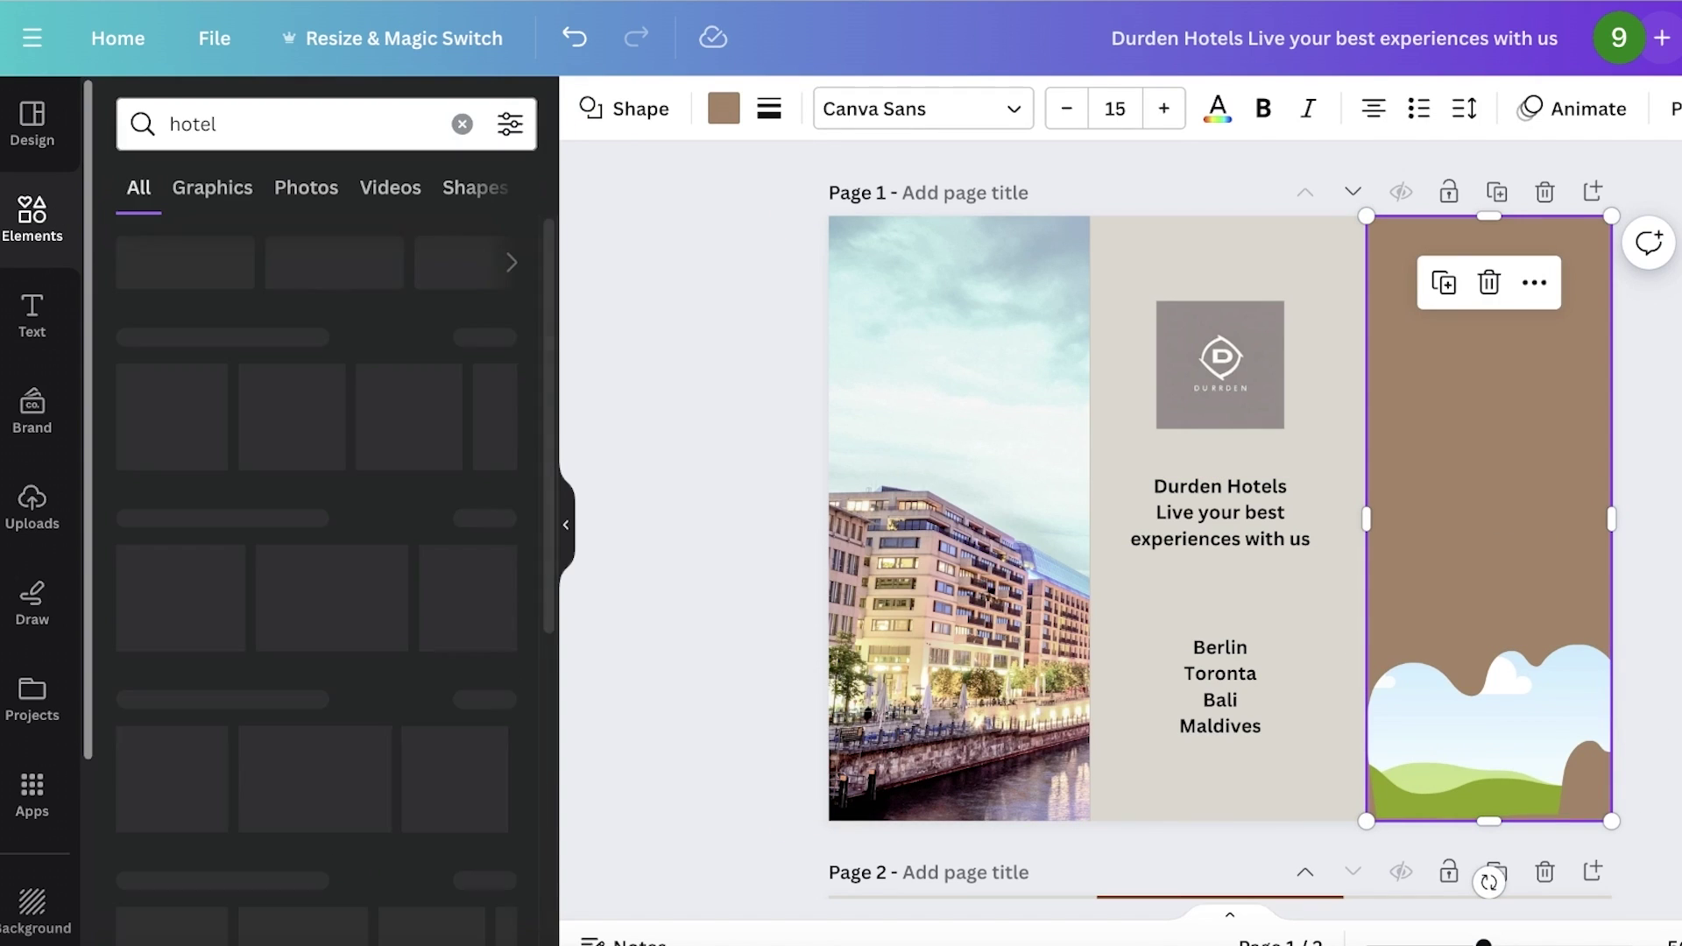
{"action": "left_click", "coordinate": [508, 338]}
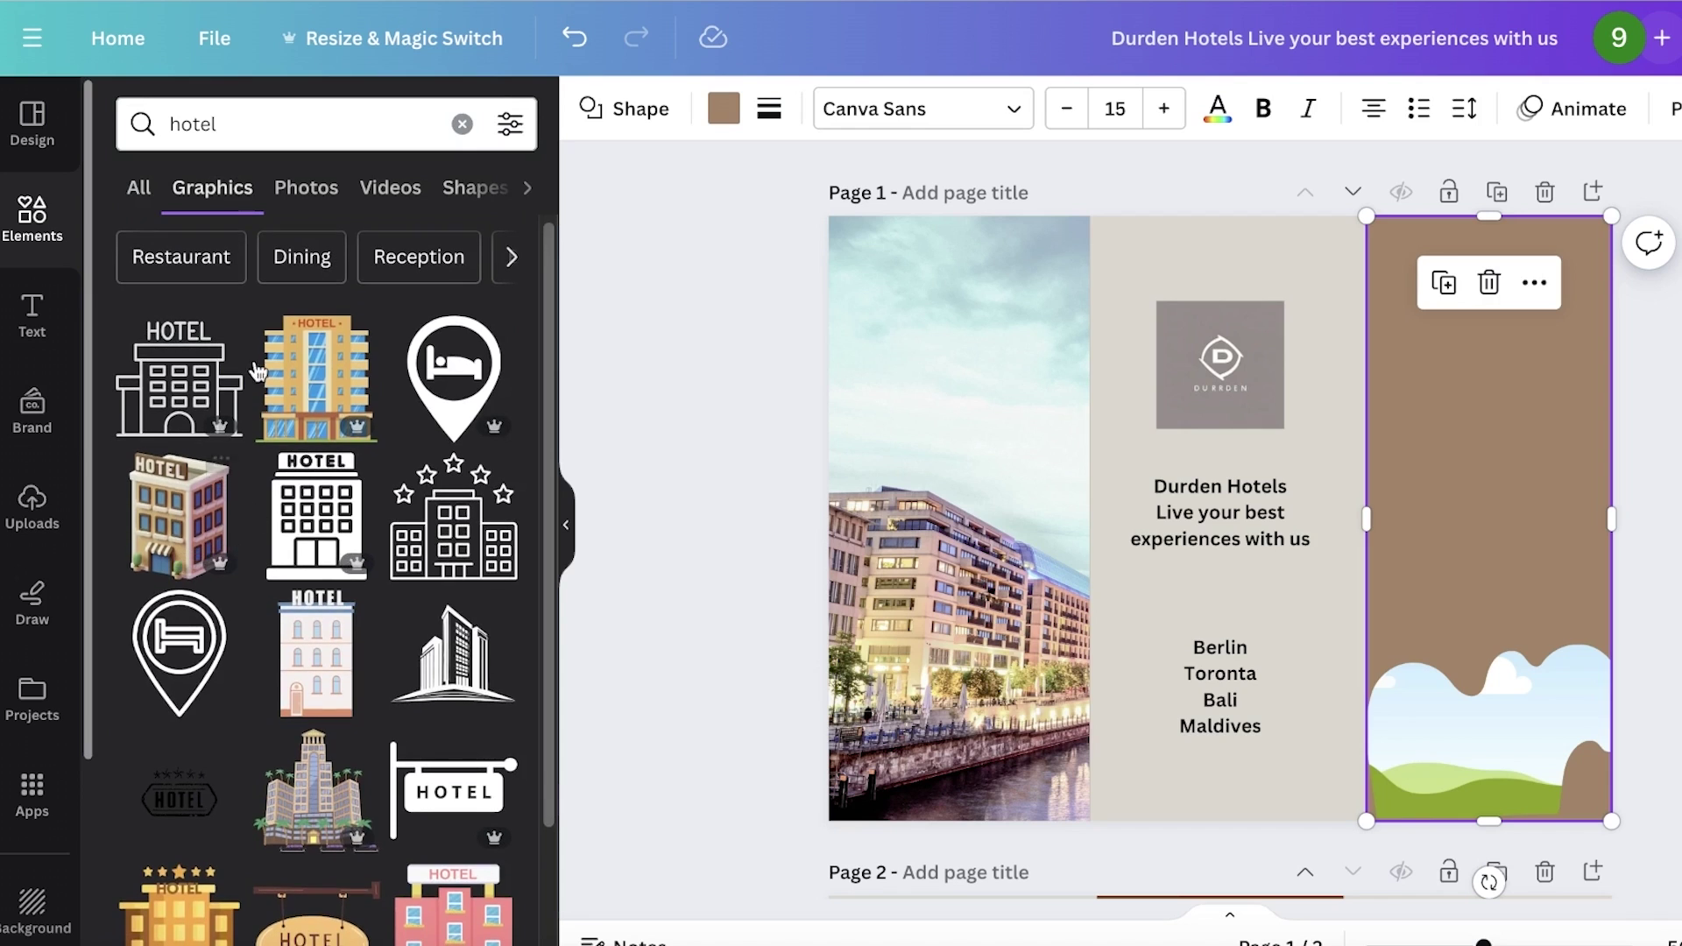
{"action": "left_click", "coordinate": [306, 187]}
{"action": "left_click", "coordinate": [367, 374]}
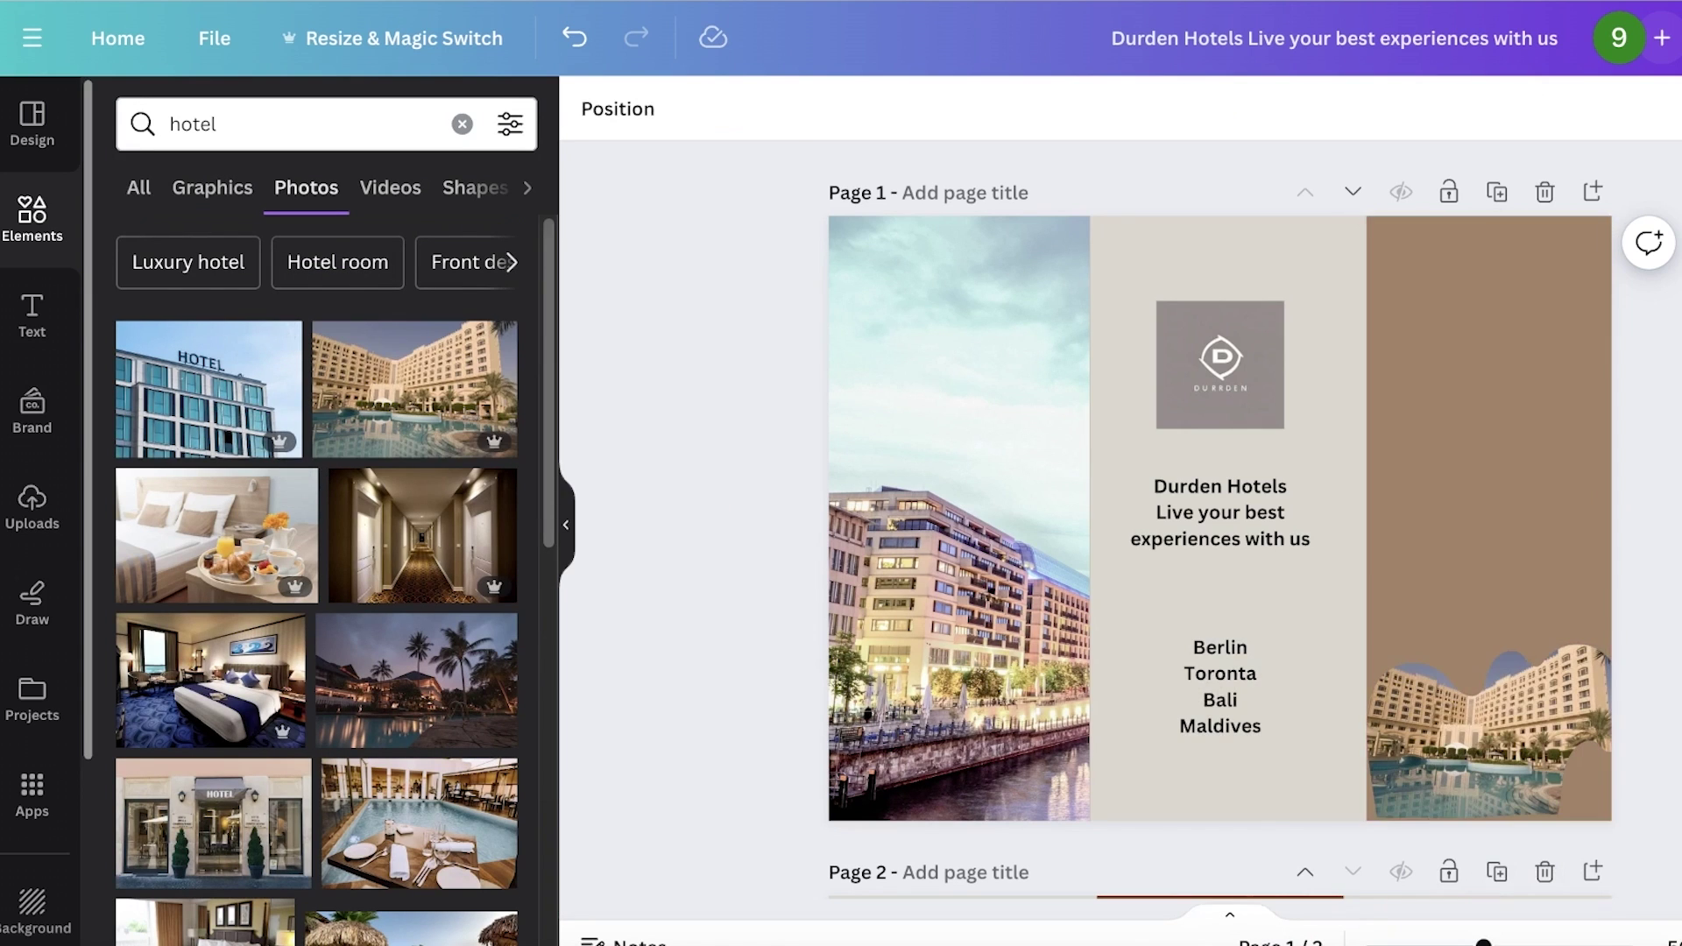
- Add an 'Our Amenities' subheading at the top of the right brown panel
{"action": "left_click", "coordinate": [32, 308]}
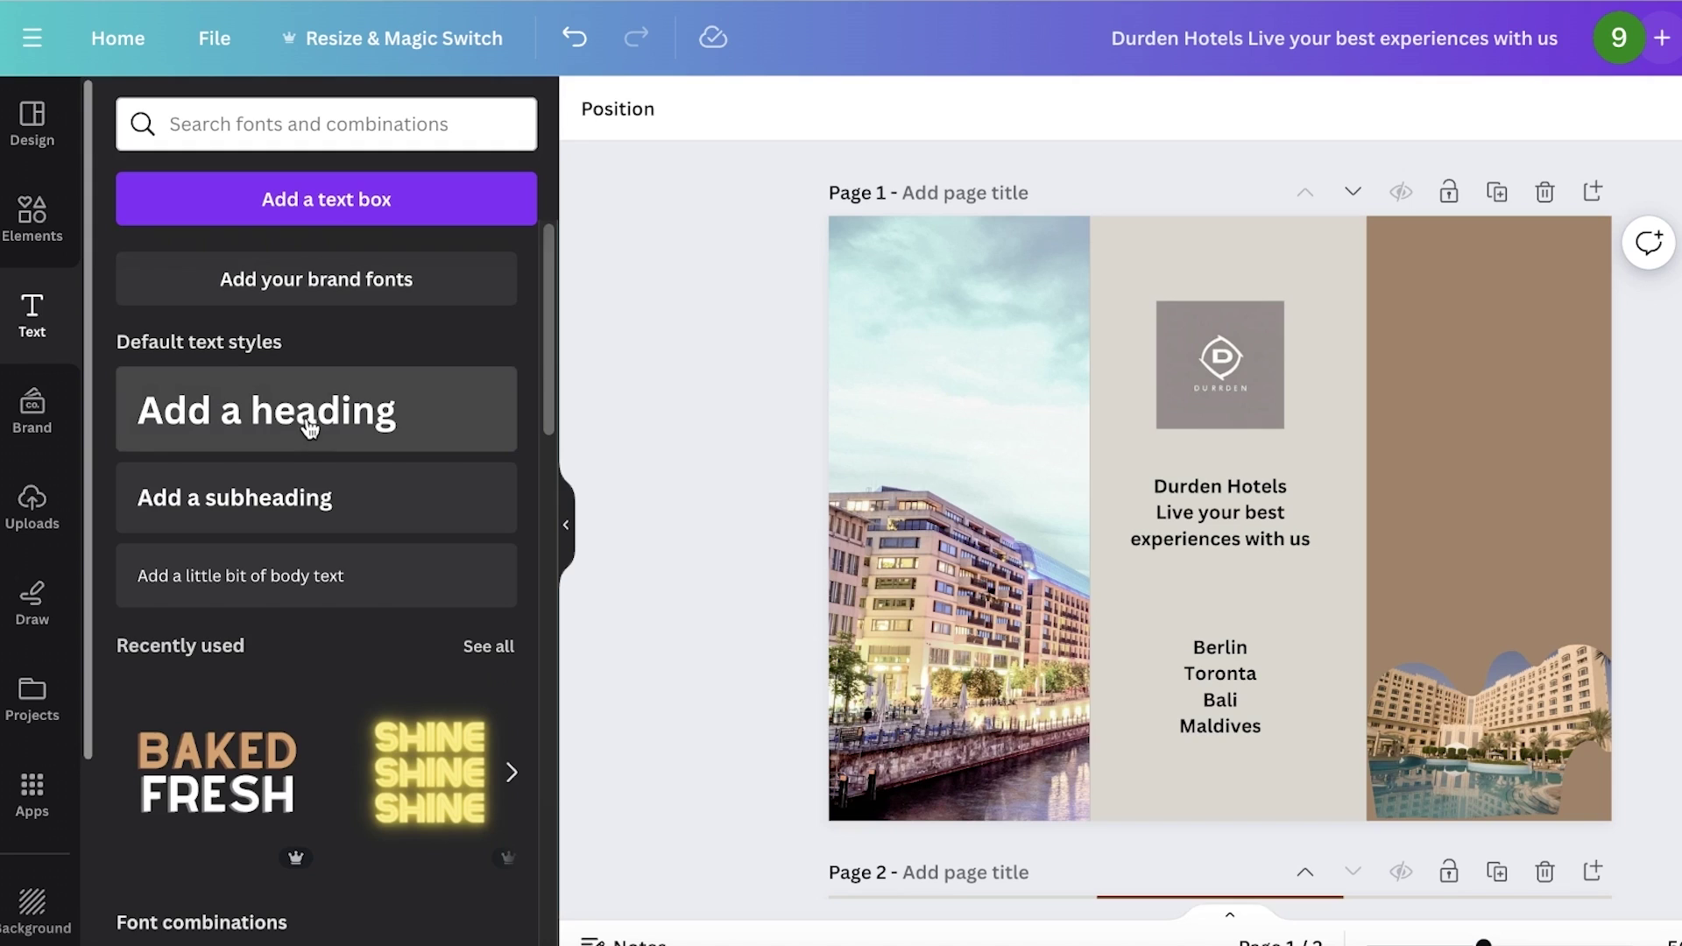
{"action": "left_click", "coordinate": [299, 484]}
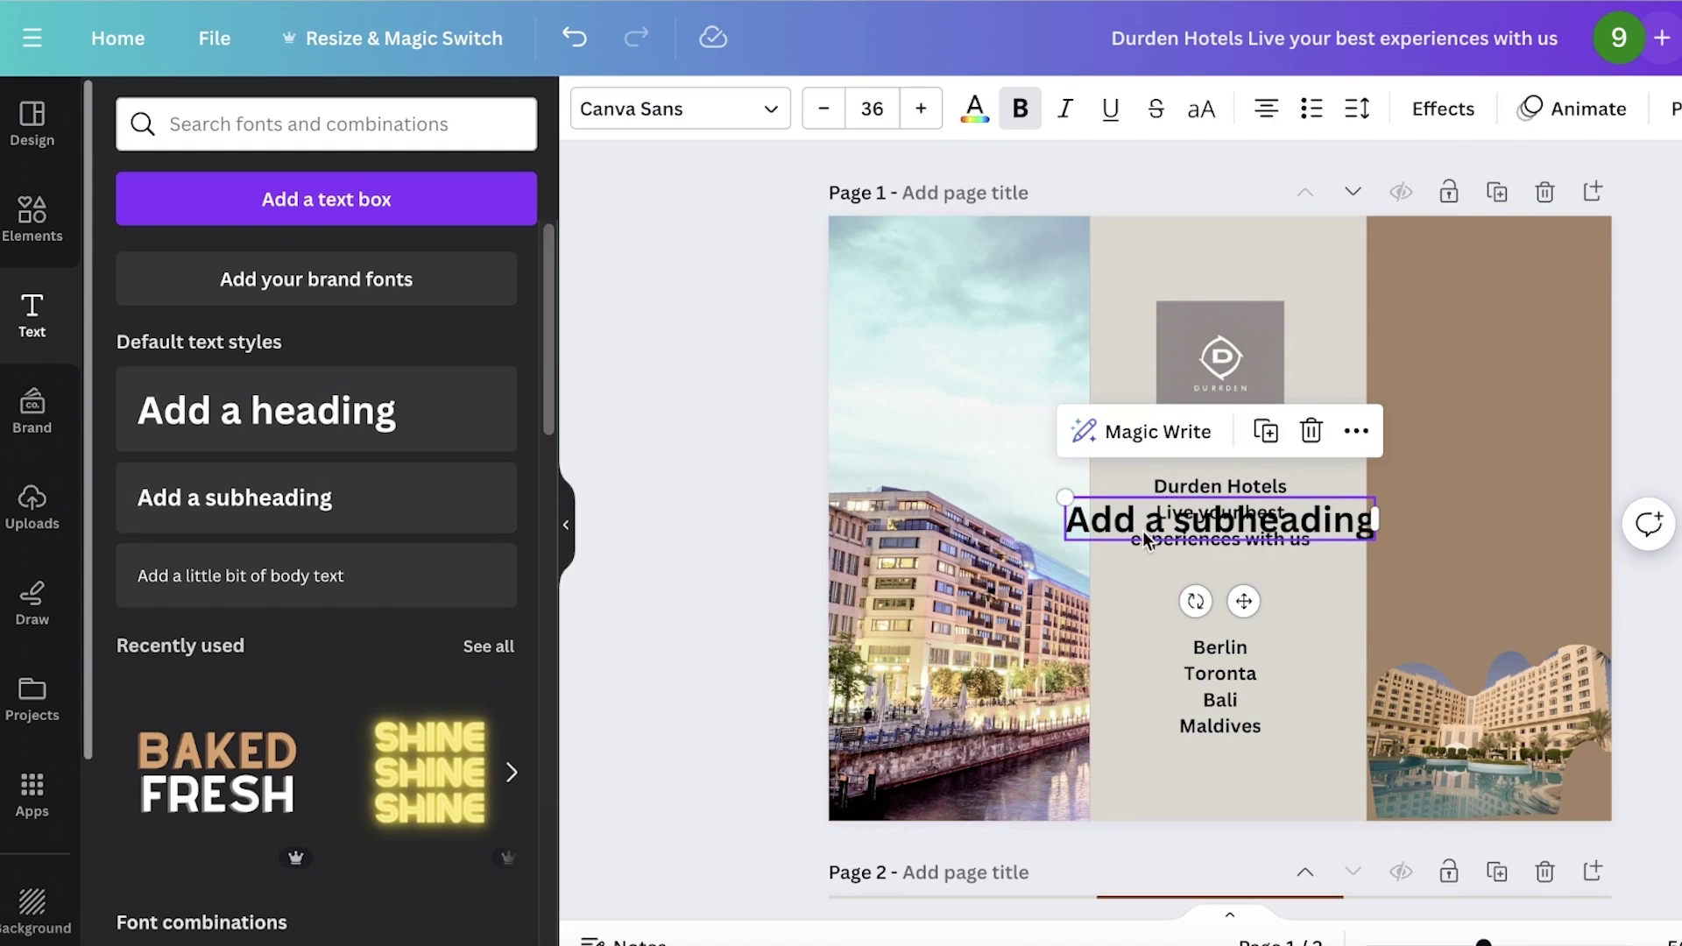
{"action": "left_click_drag", "start_coordinate": [1380, 530], "coordinate": [1668, 324]}
{"action": "left_click_drag", "start_coordinate": [1335, 277], "coordinate": [1483, 293]}
{"action": "double_click", "coordinate": [1484, 294]}
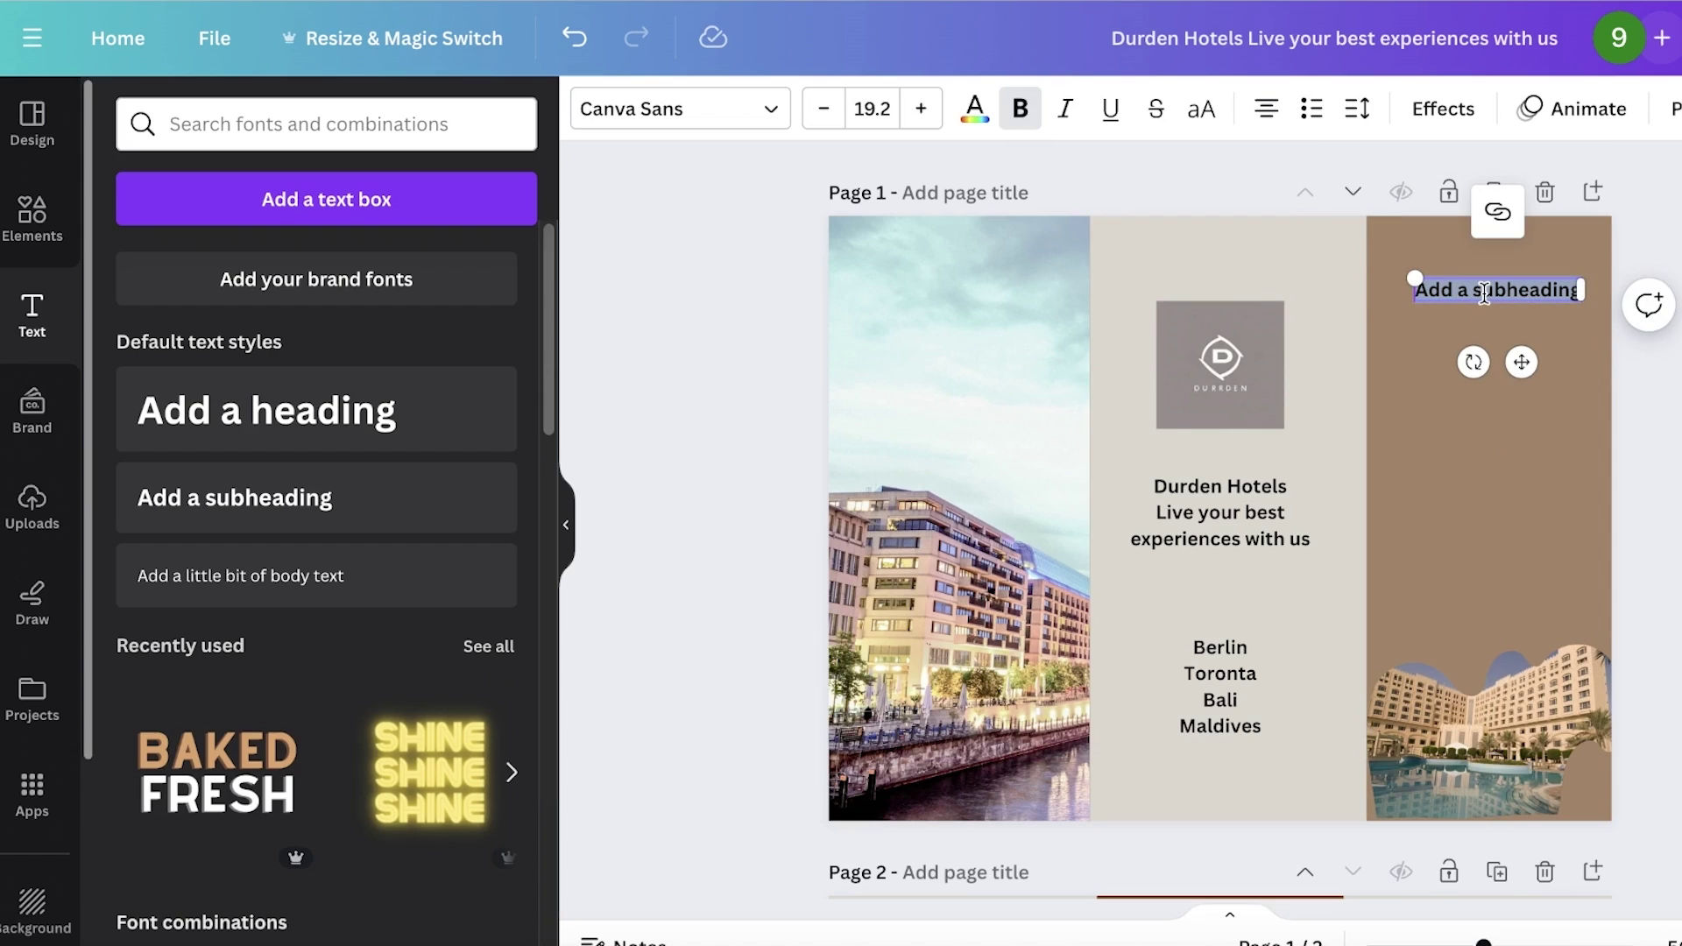
{"action": "type", "text": "Our Amenities"}
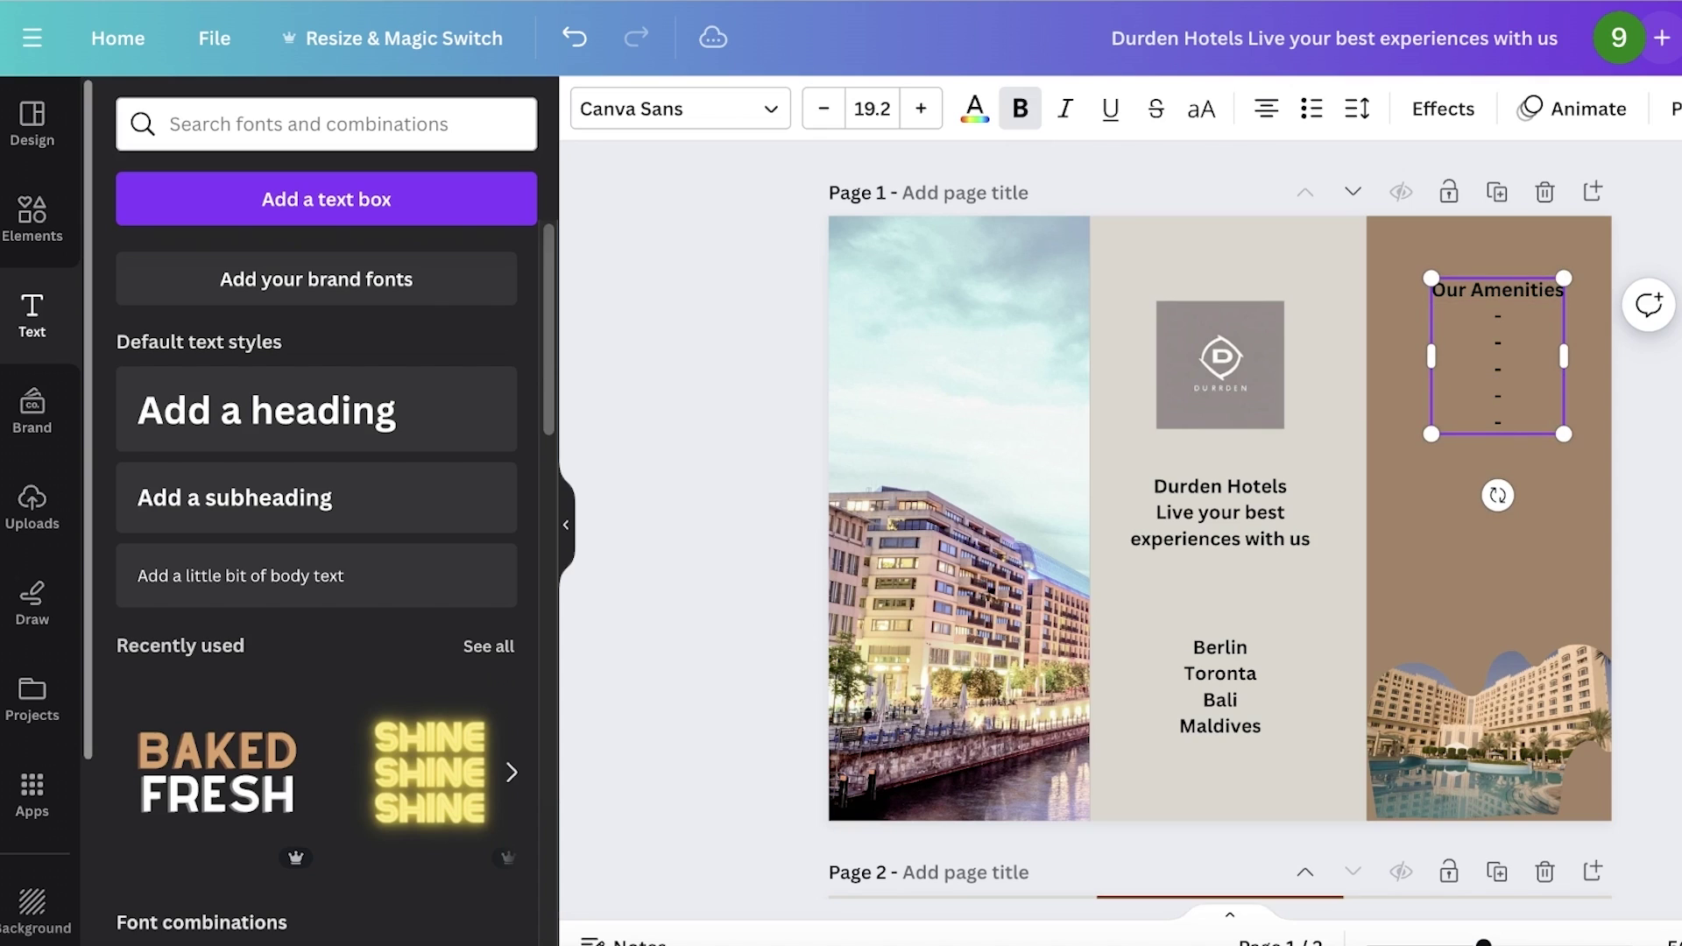
{"action": "key", "text": "Escape"}
- Replace the hotel search in the Elements library with a search for 'frames'
{"action": "scroll", "coordinate": [1281, 238], "scroll_direction": "down", "scroll_amount": 4}
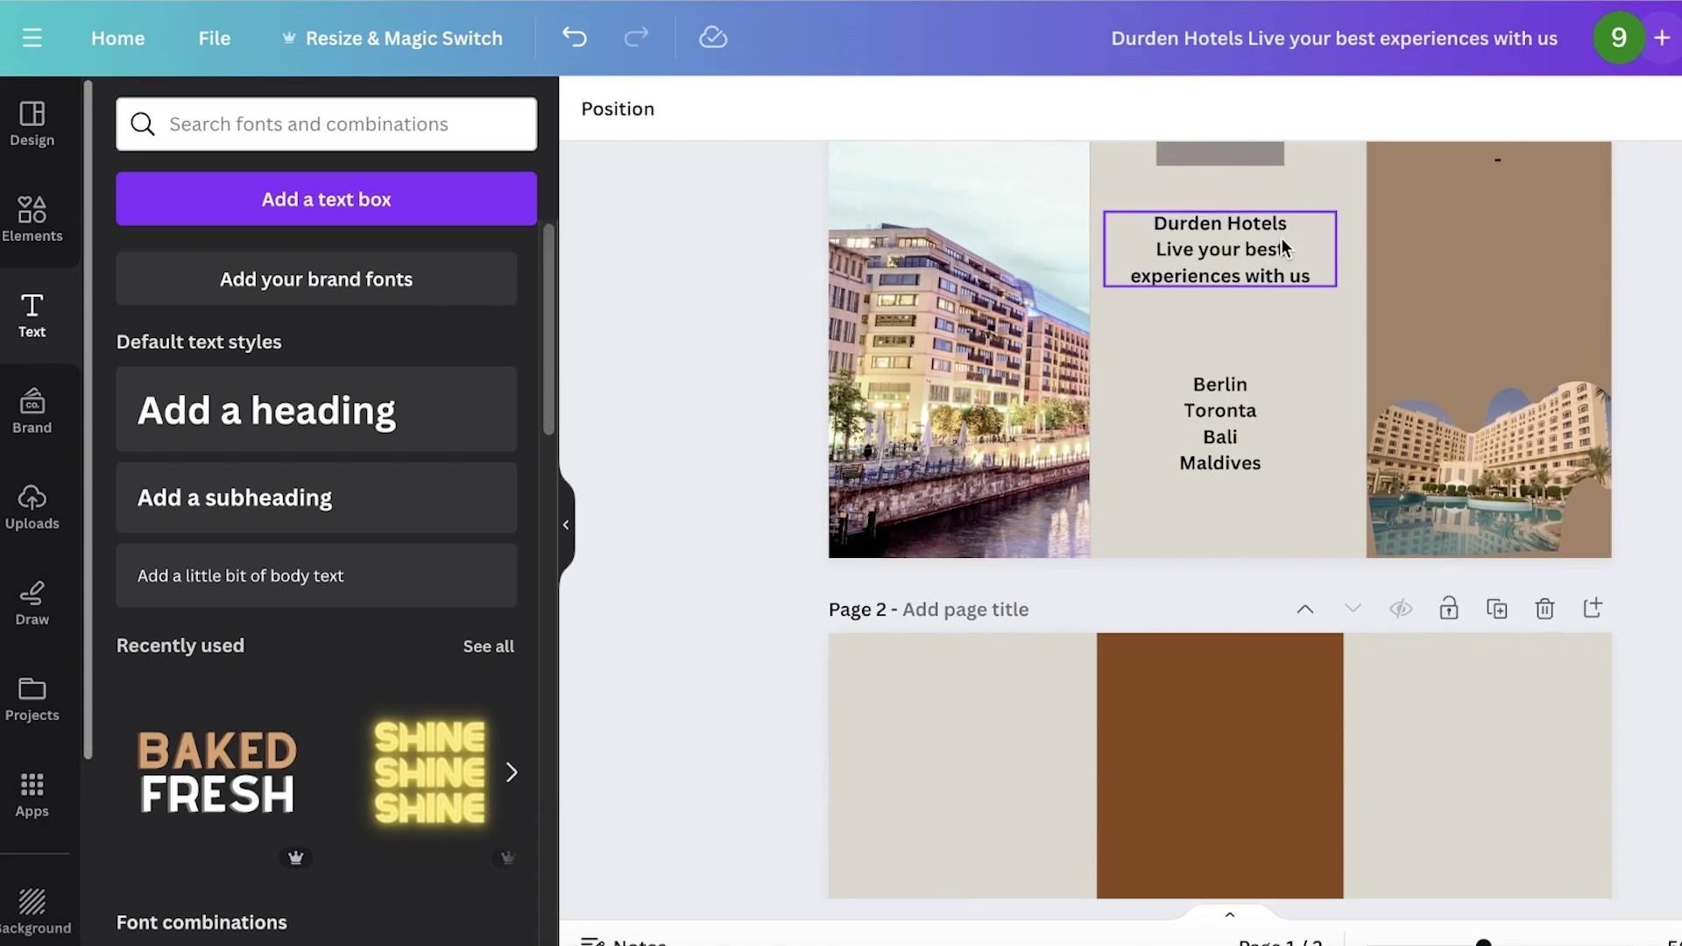
{"action": "scroll", "coordinate": [1258, 323], "scroll_direction": "up", "scroll_amount": 4}
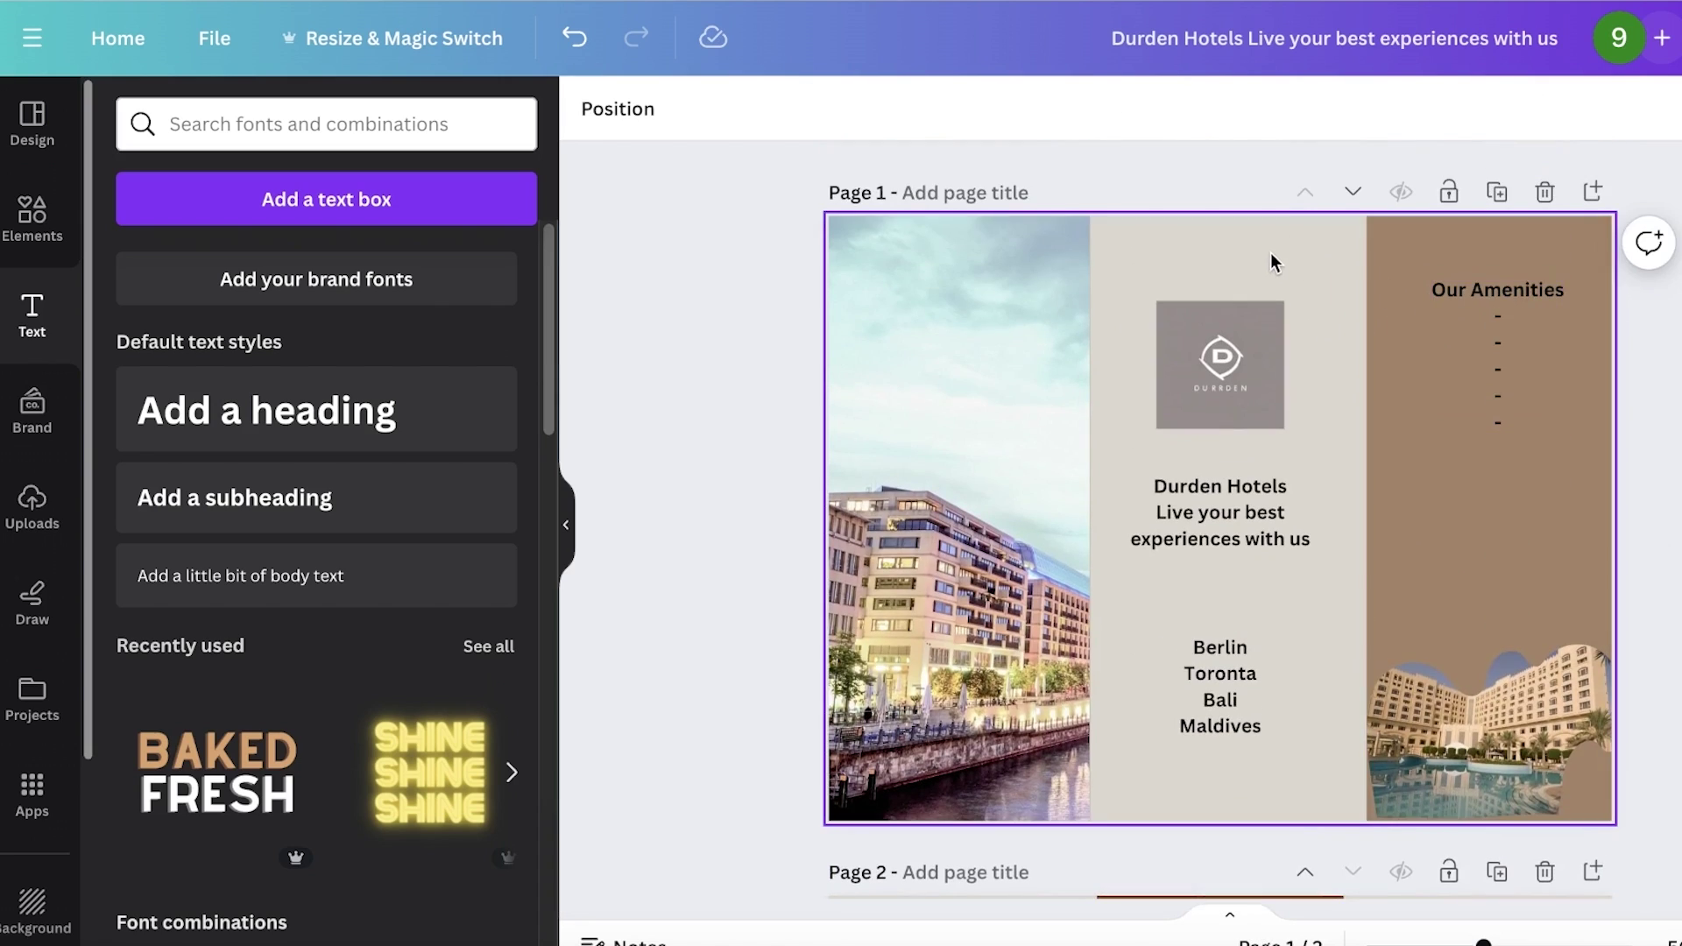
{"action": "scroll", "coordinate": [1270, 252], "scroll_direction": "down", "scroll_amount": 4}
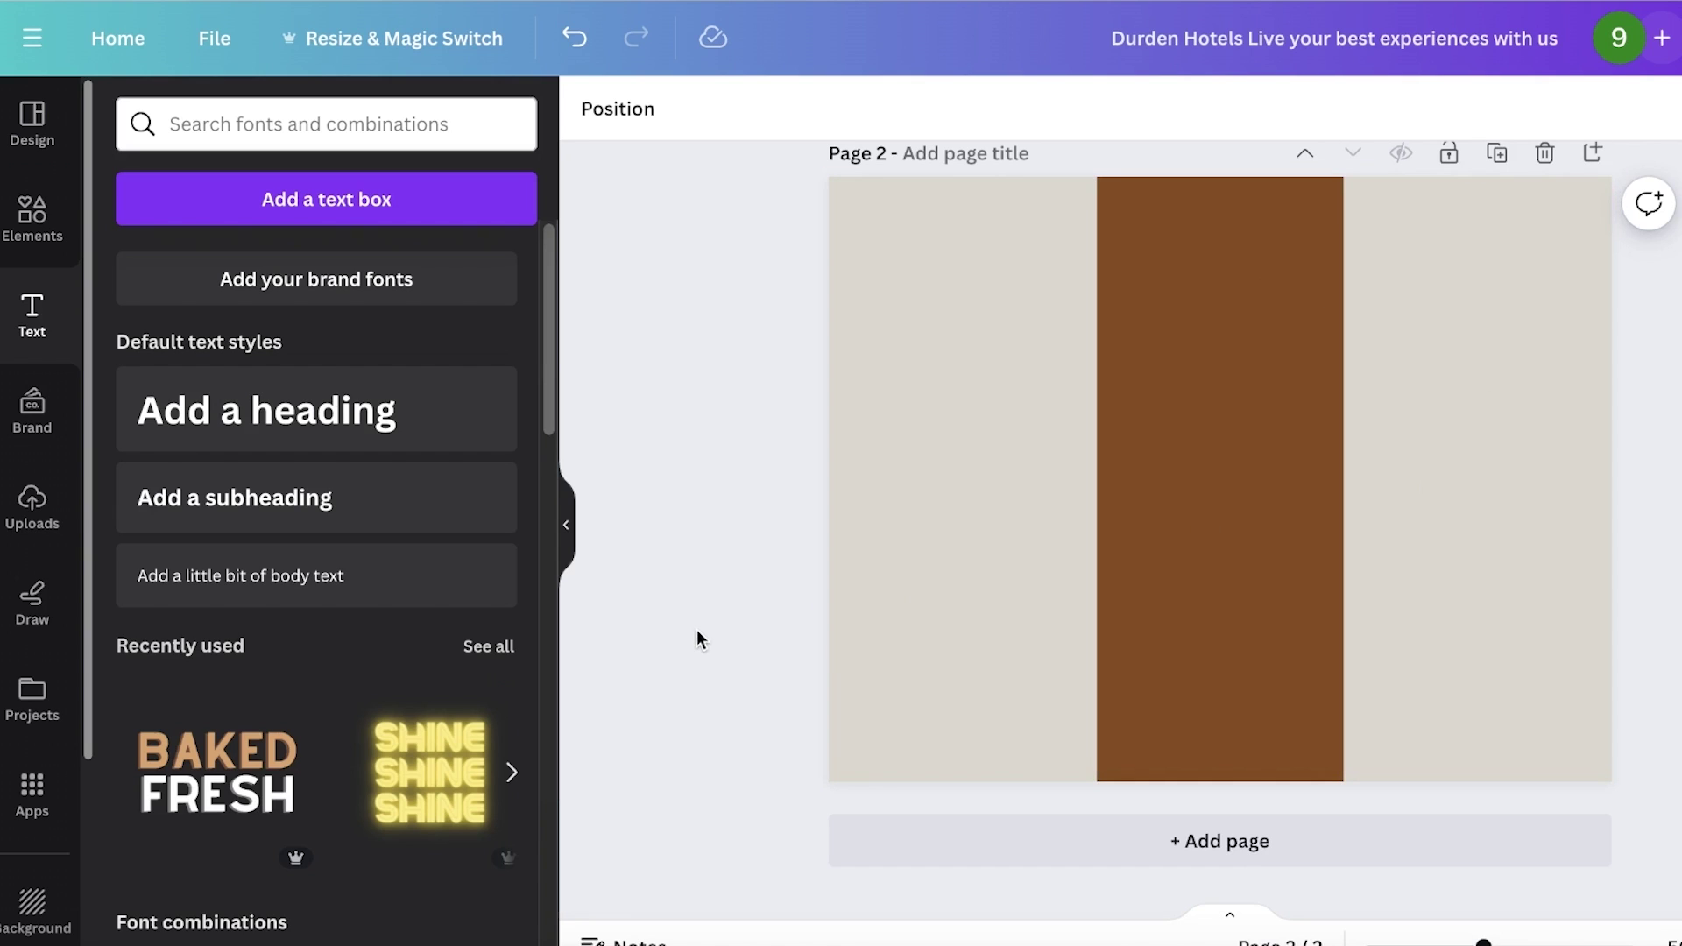
{"action": "left_click", "coordinate": [29, 229]}
{"action": "left_click", "coordinate": [324, 126]}
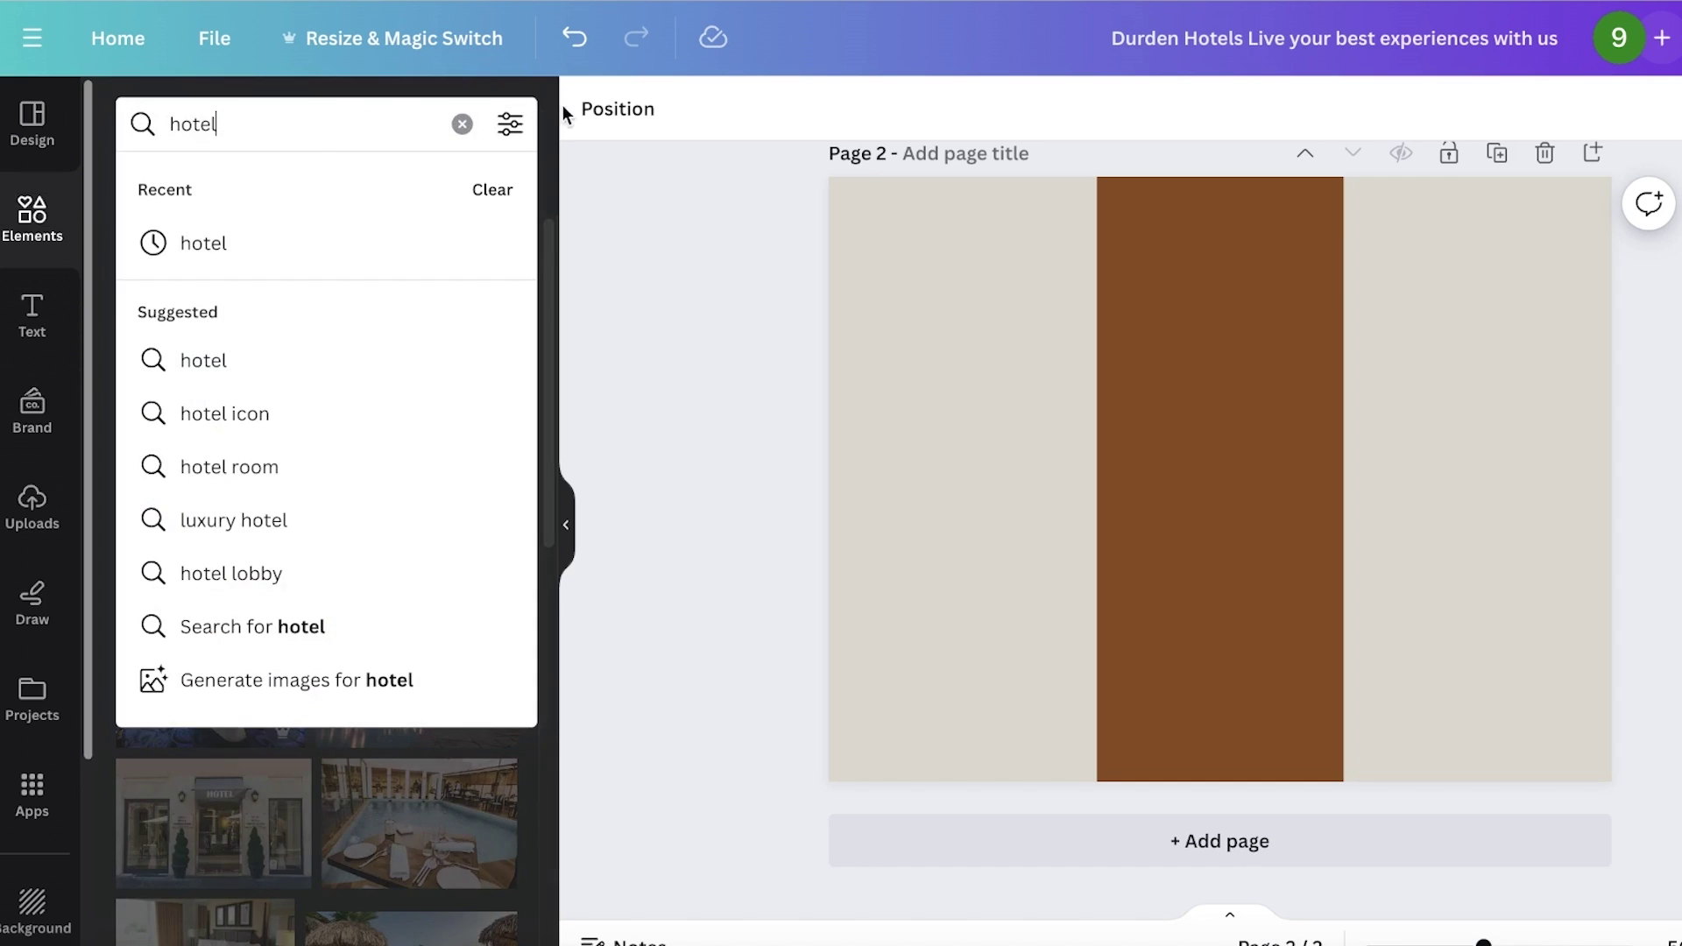
{"action": "left_click", "coordinate": [461, 123]}
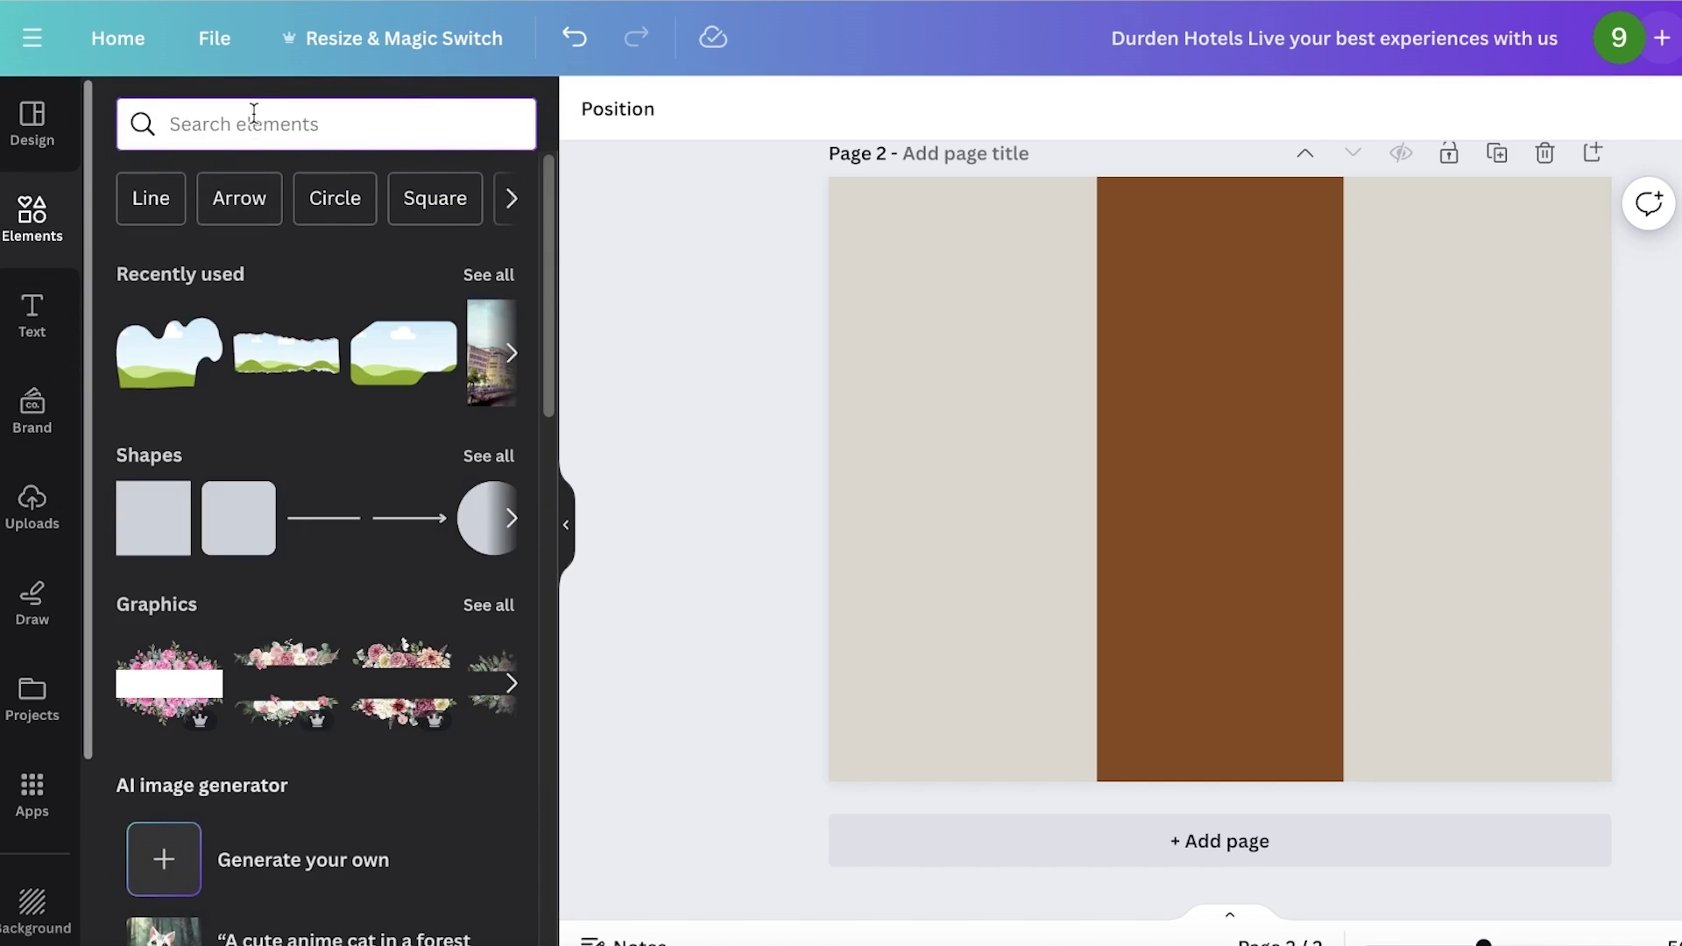
{"action": "type", "text": "frames"}
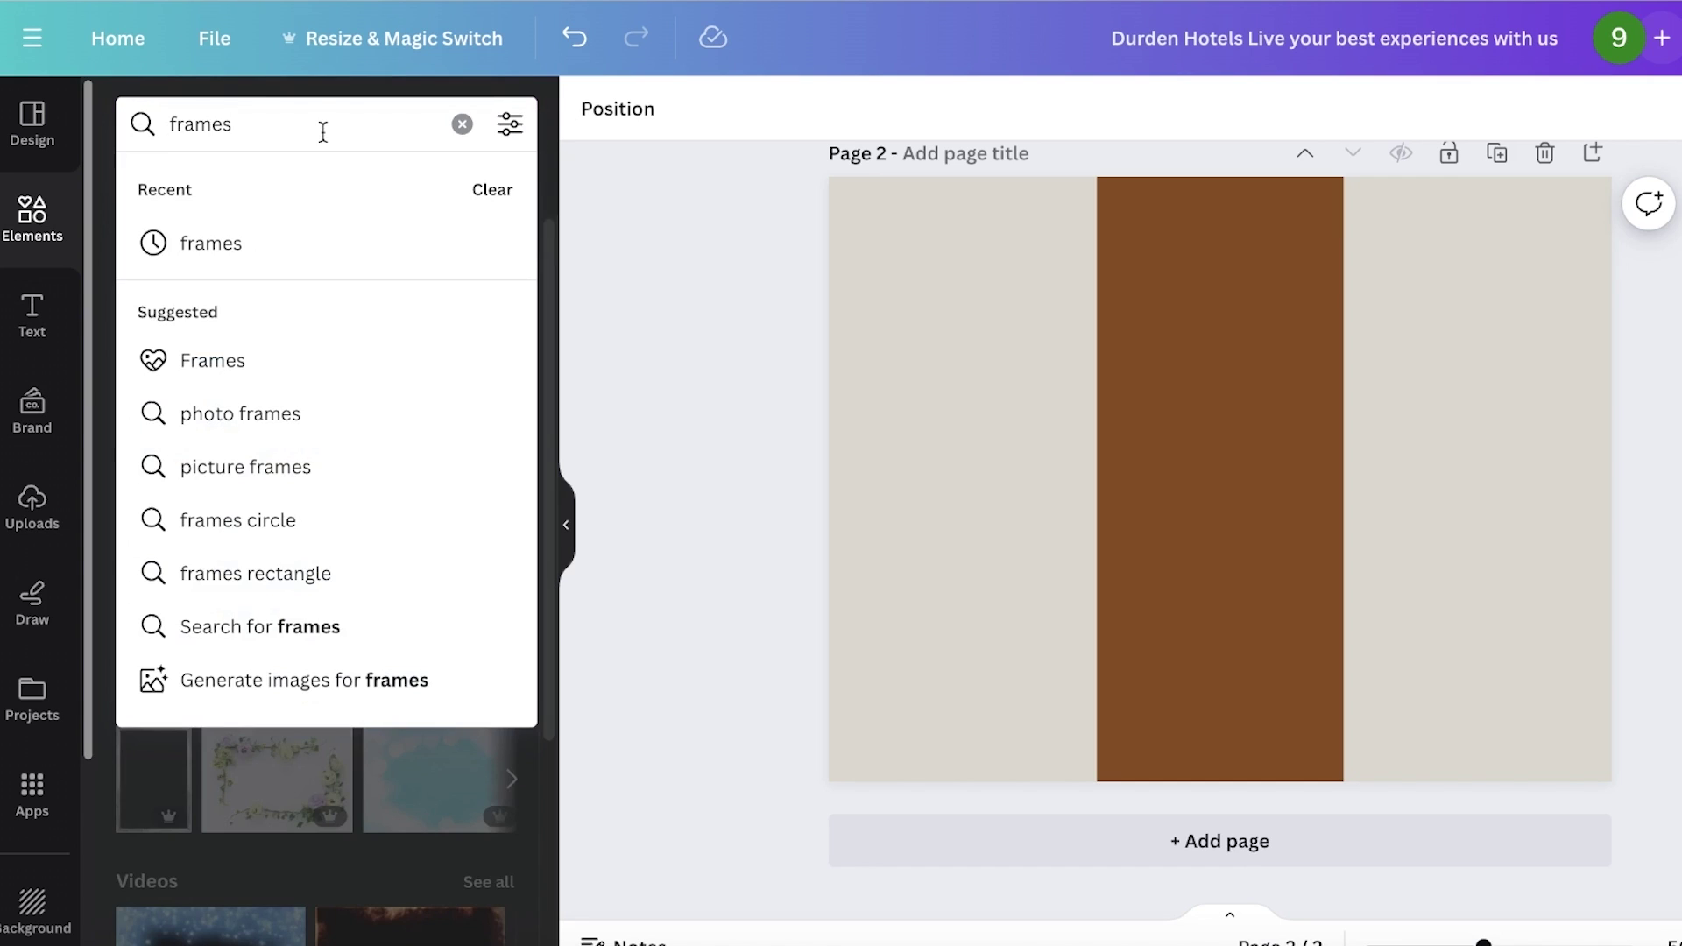
{"action": "left_click", "coordinate": [528, 466]}
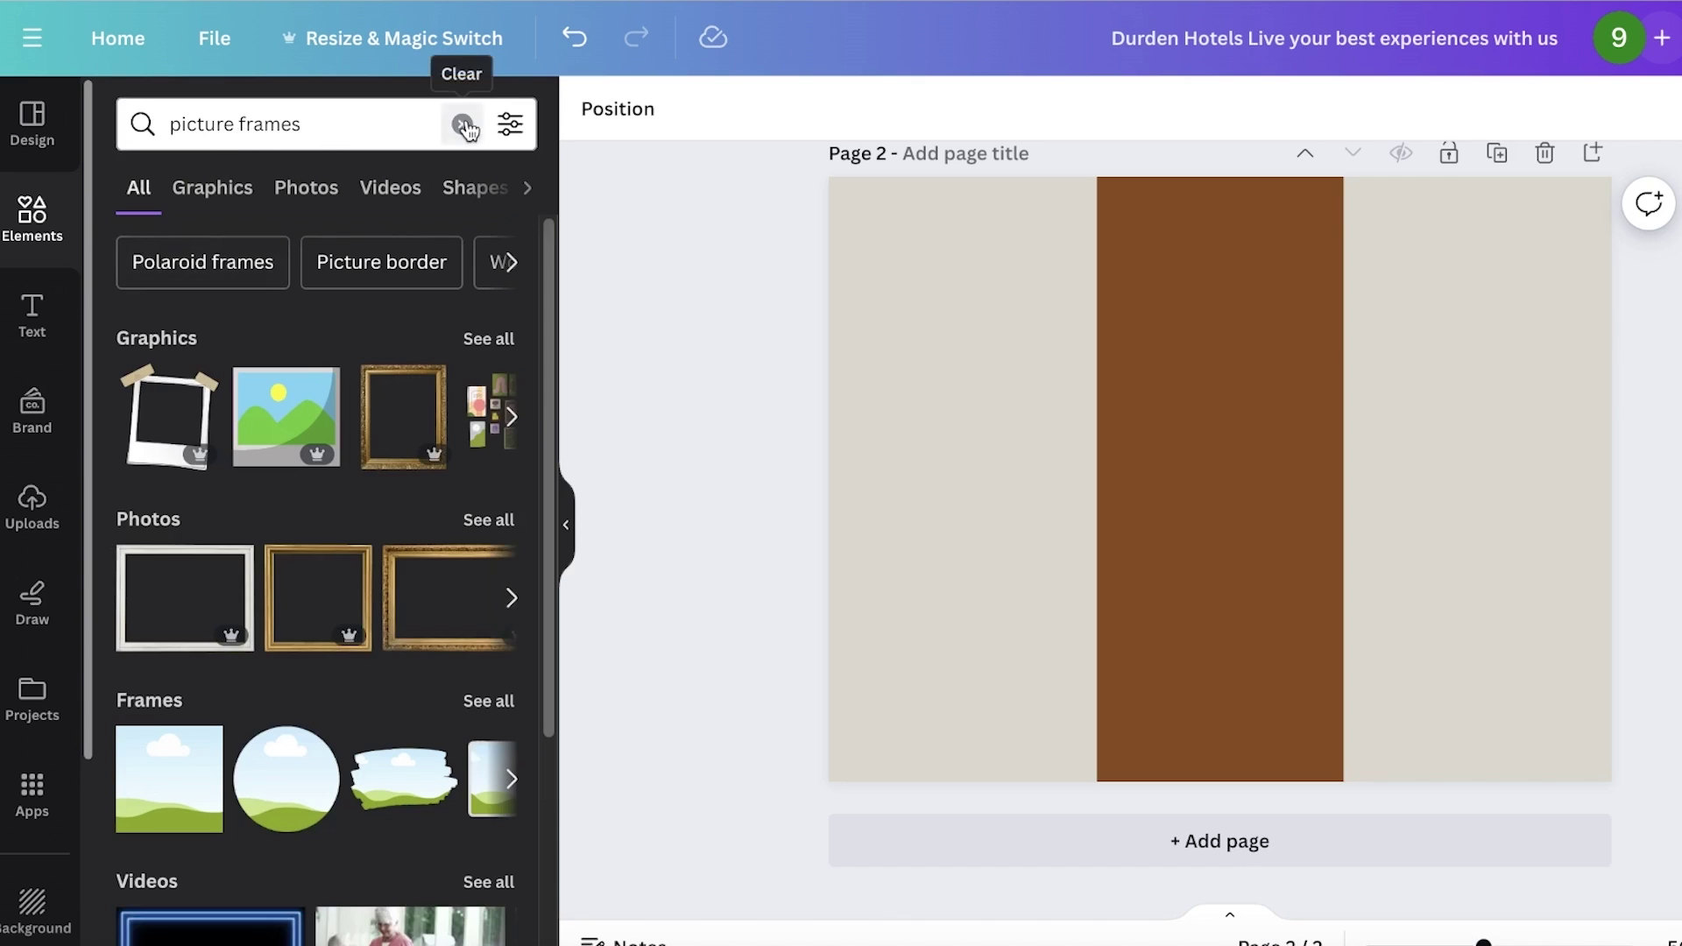
- Search Elements for 'paper torn frame' and browse all the frame results
{"action": "left_click", "coordinate": [462, 123]}
{"action": "type", "text": "paper torn frame"}
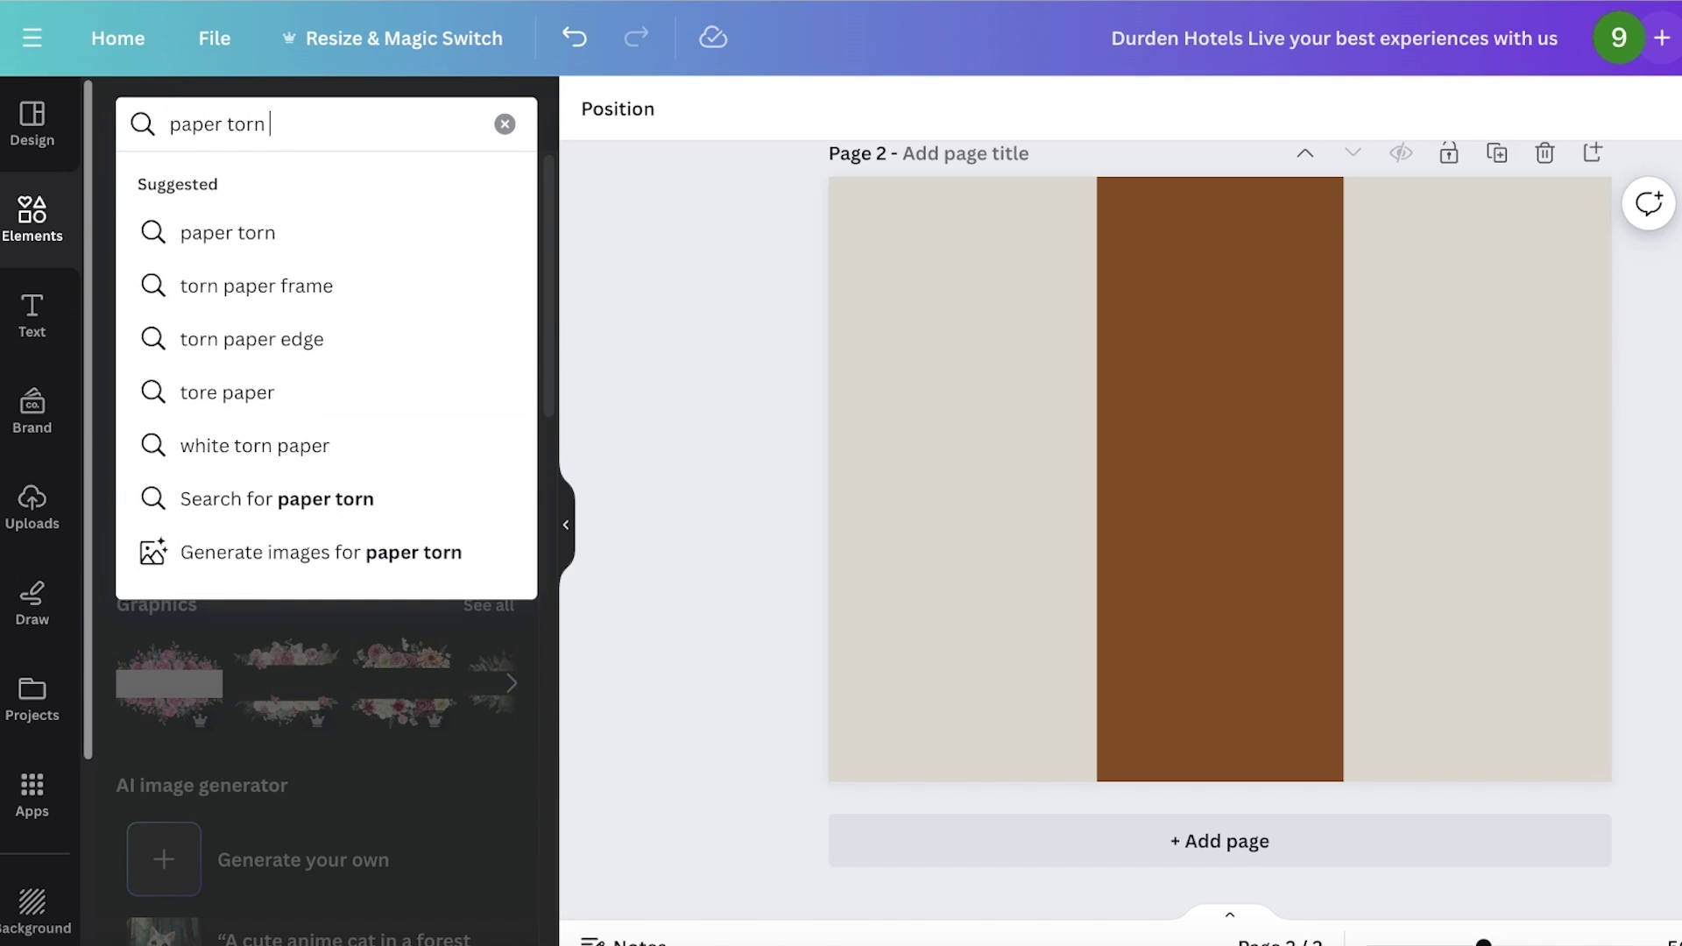
{"action": "key", "text": "Return"}
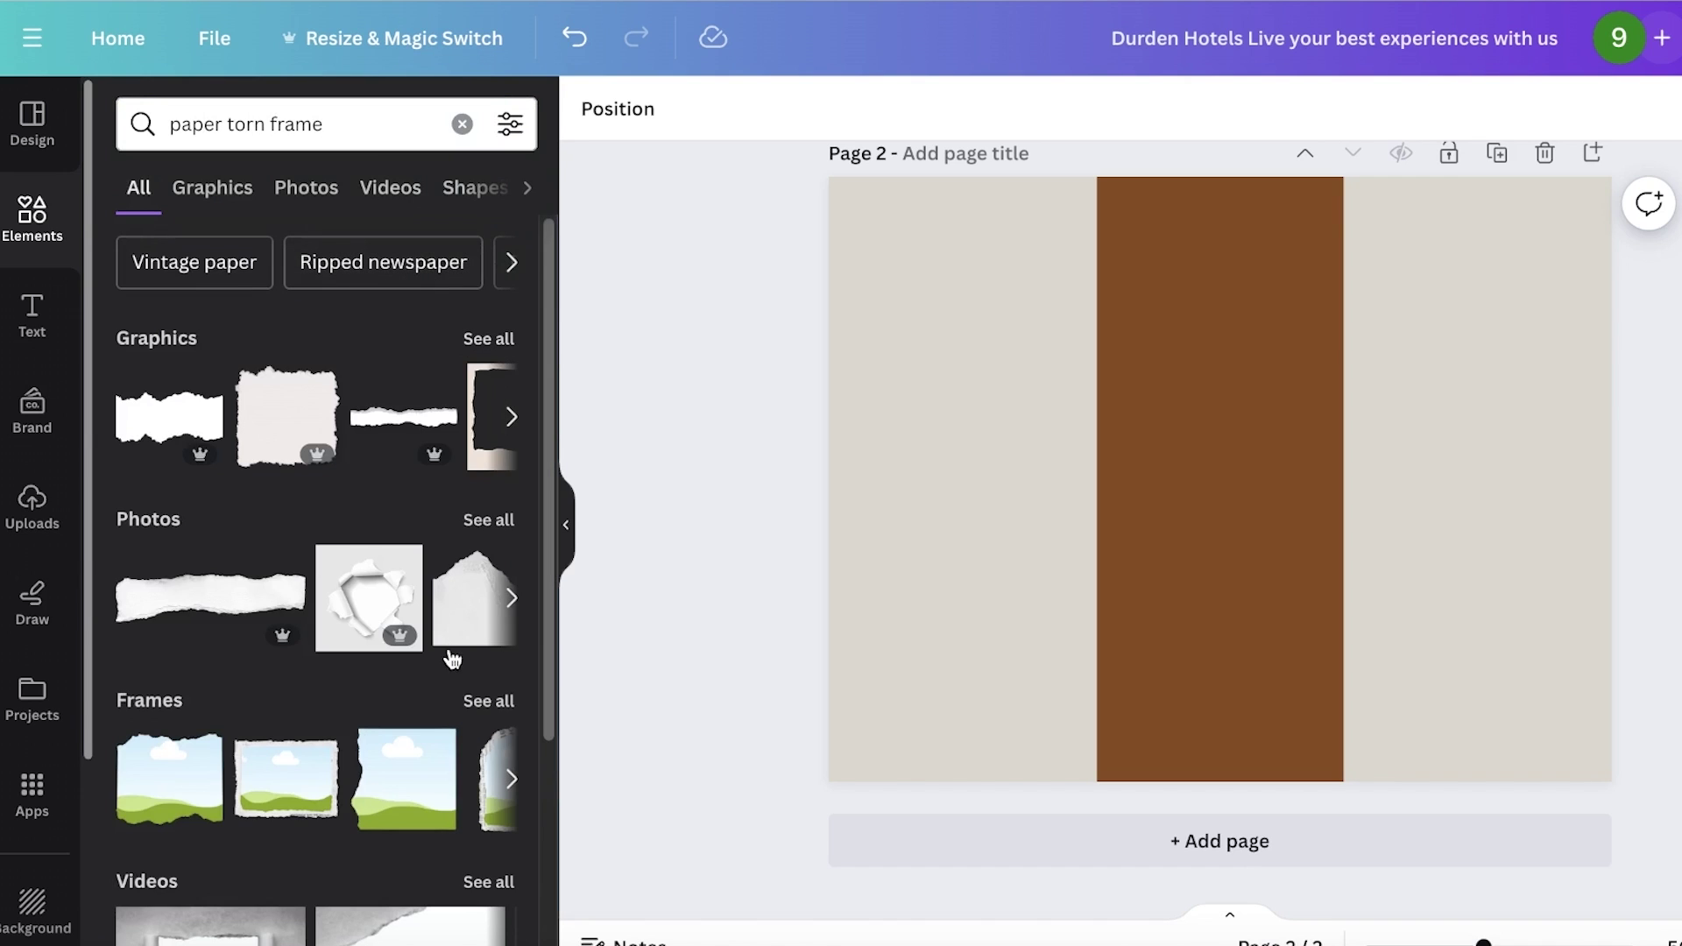
{"action": "left_click", "coordinate": [475, 688]}
{"action": "scroll", "coordinate": [295, 372], "scroll_direction": "down", "scroll_amount": 3}
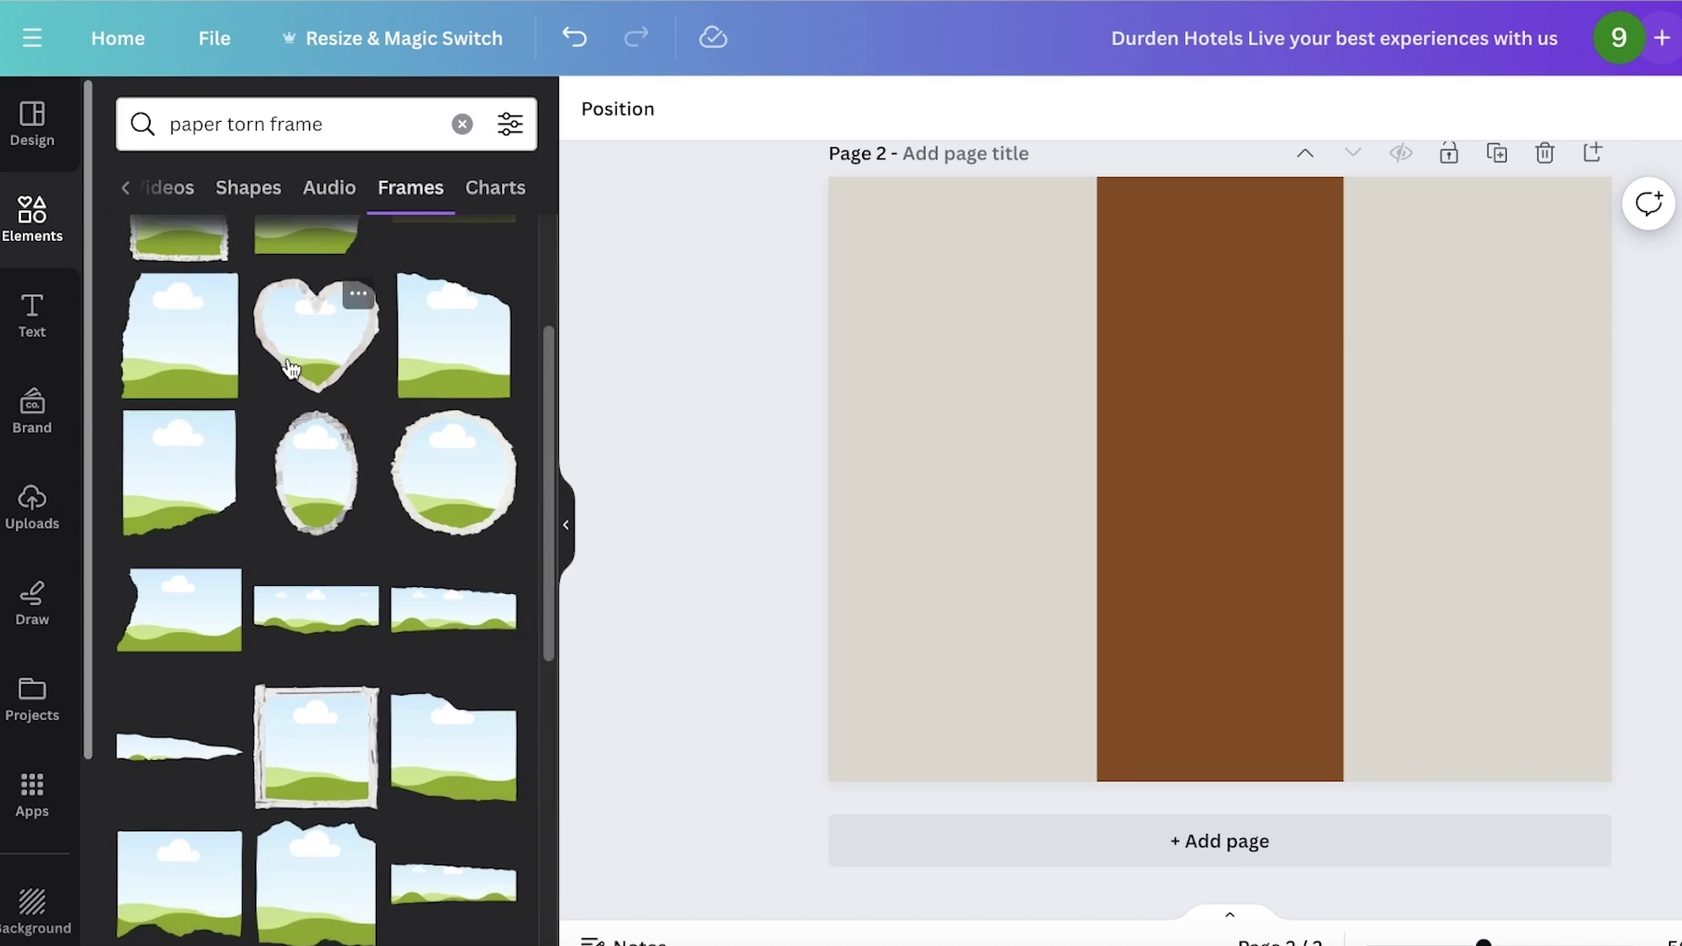
{"action": "scroll", "coordinate": [295, 373], "scroll_direction": "down", "scroll_amount": 2}
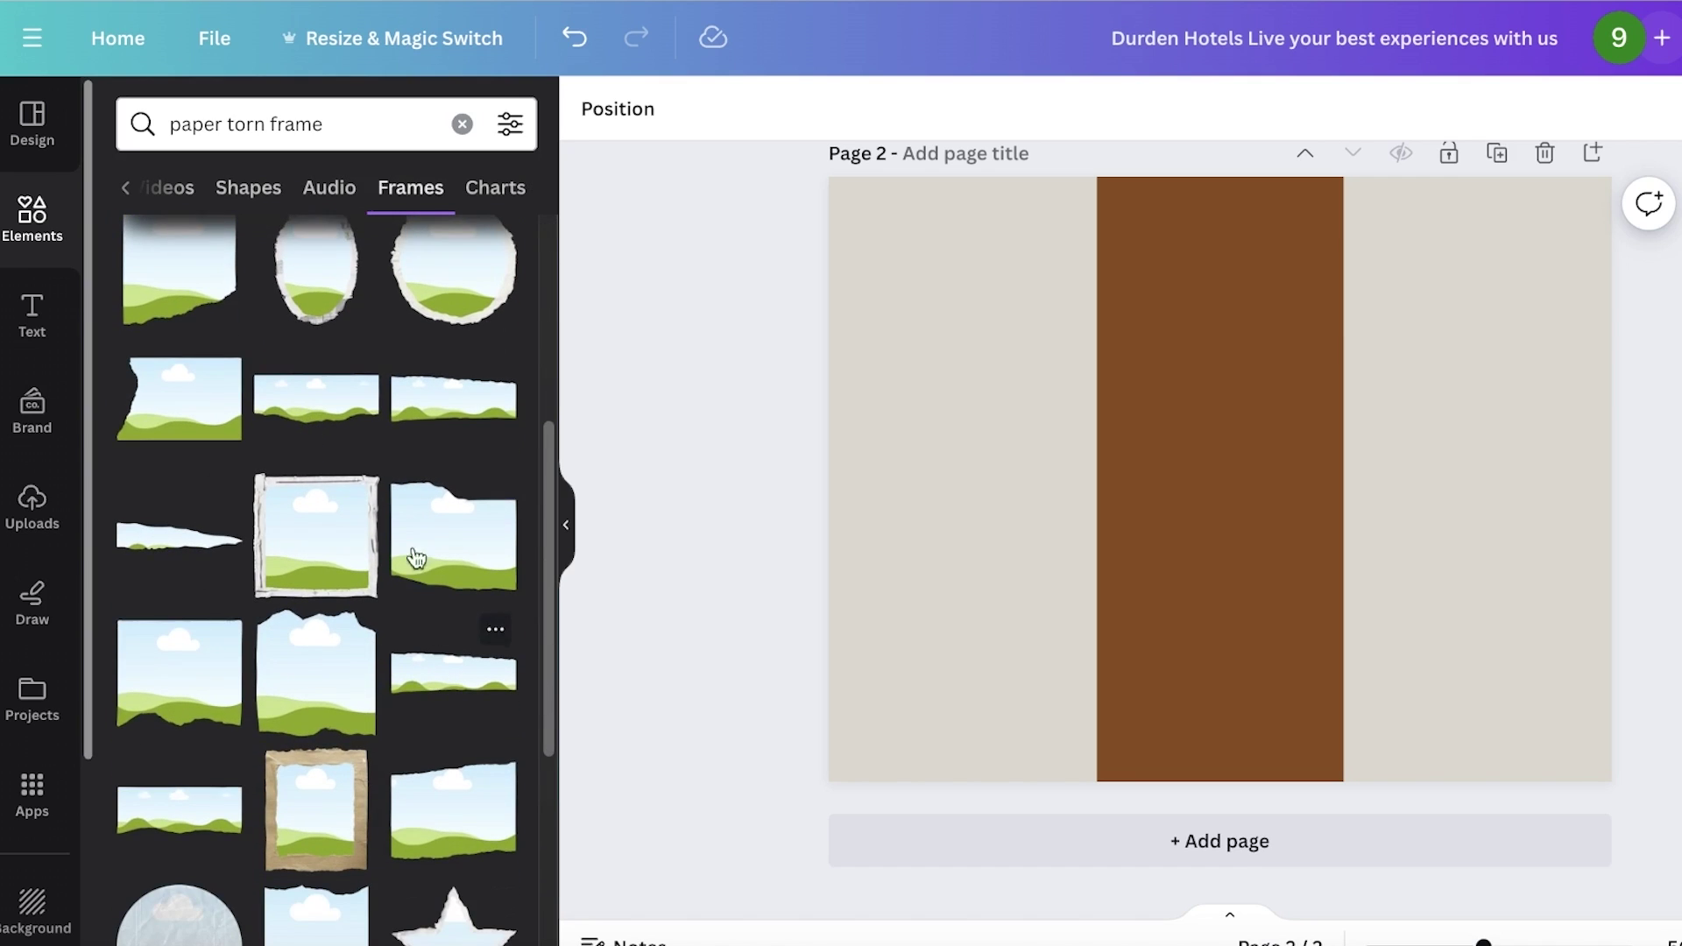
- Add a torn-edge frame and stretch it across the full width of page 2's bottom
{"action": "left_click", "coordinate": [421, 416]}
{"action": "left_click_drag", "start_coordinate": [1212, 500], "coordinate": [1102, 476]}
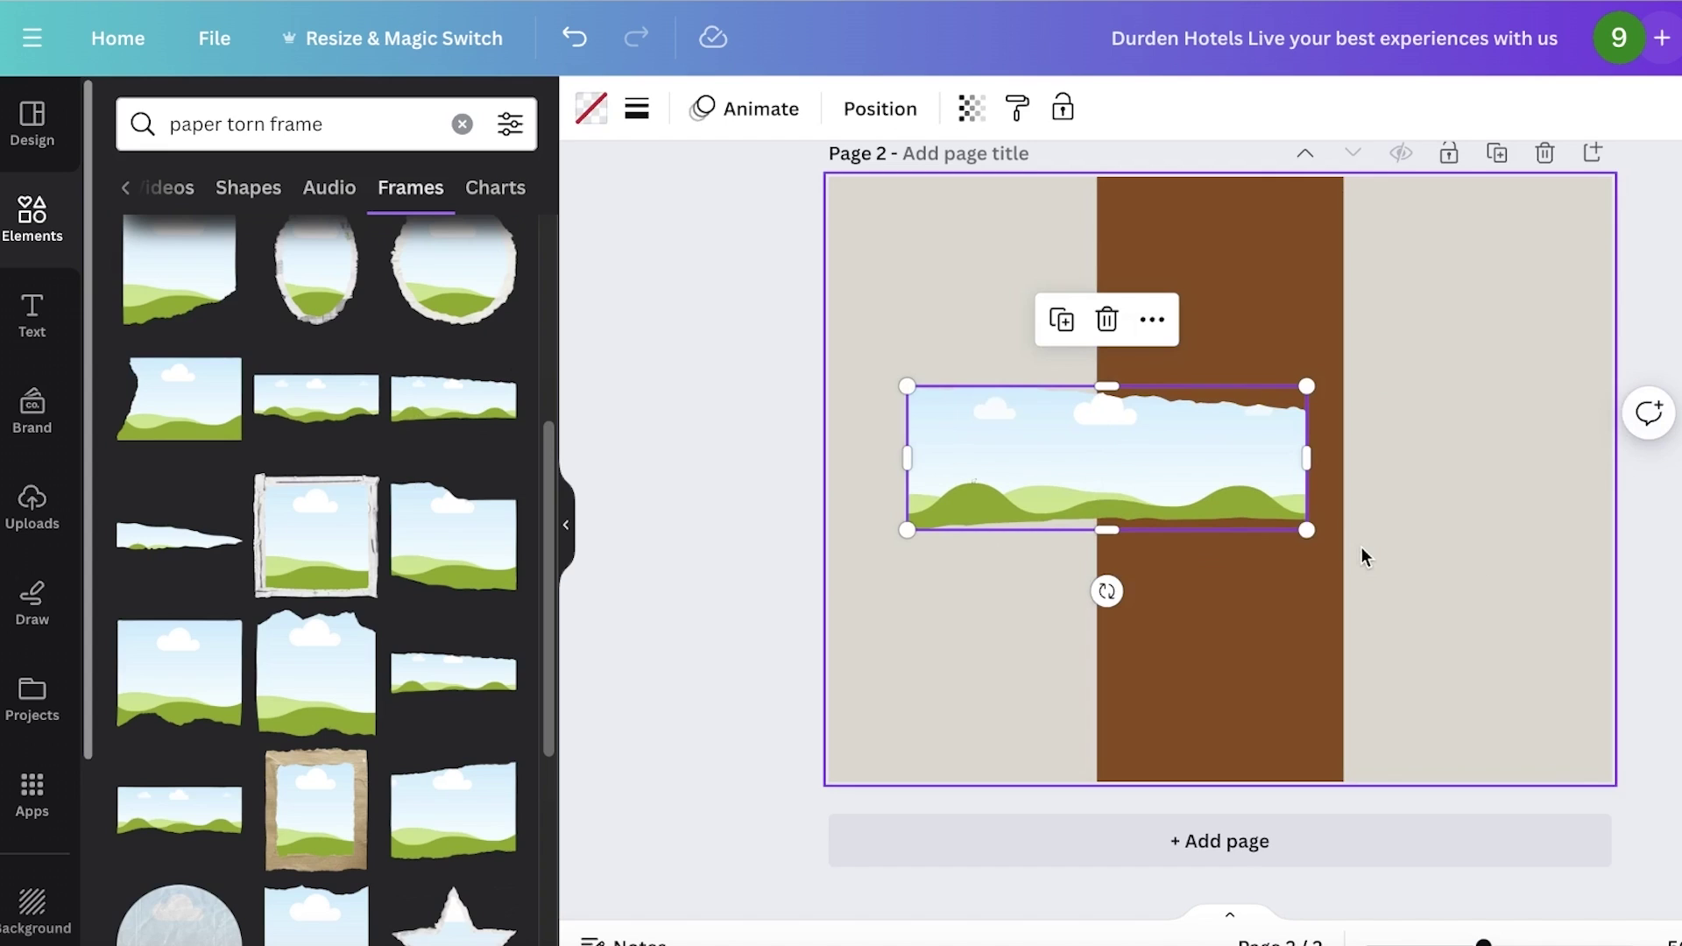
{"action": "left_click_drag", "start_coordinate": [1307, 529], "coordinate": [1577, 686]}
{"action": "left_click_drag", "start_coordinate": [1355, 488], "coordinate": [1290, 636]}
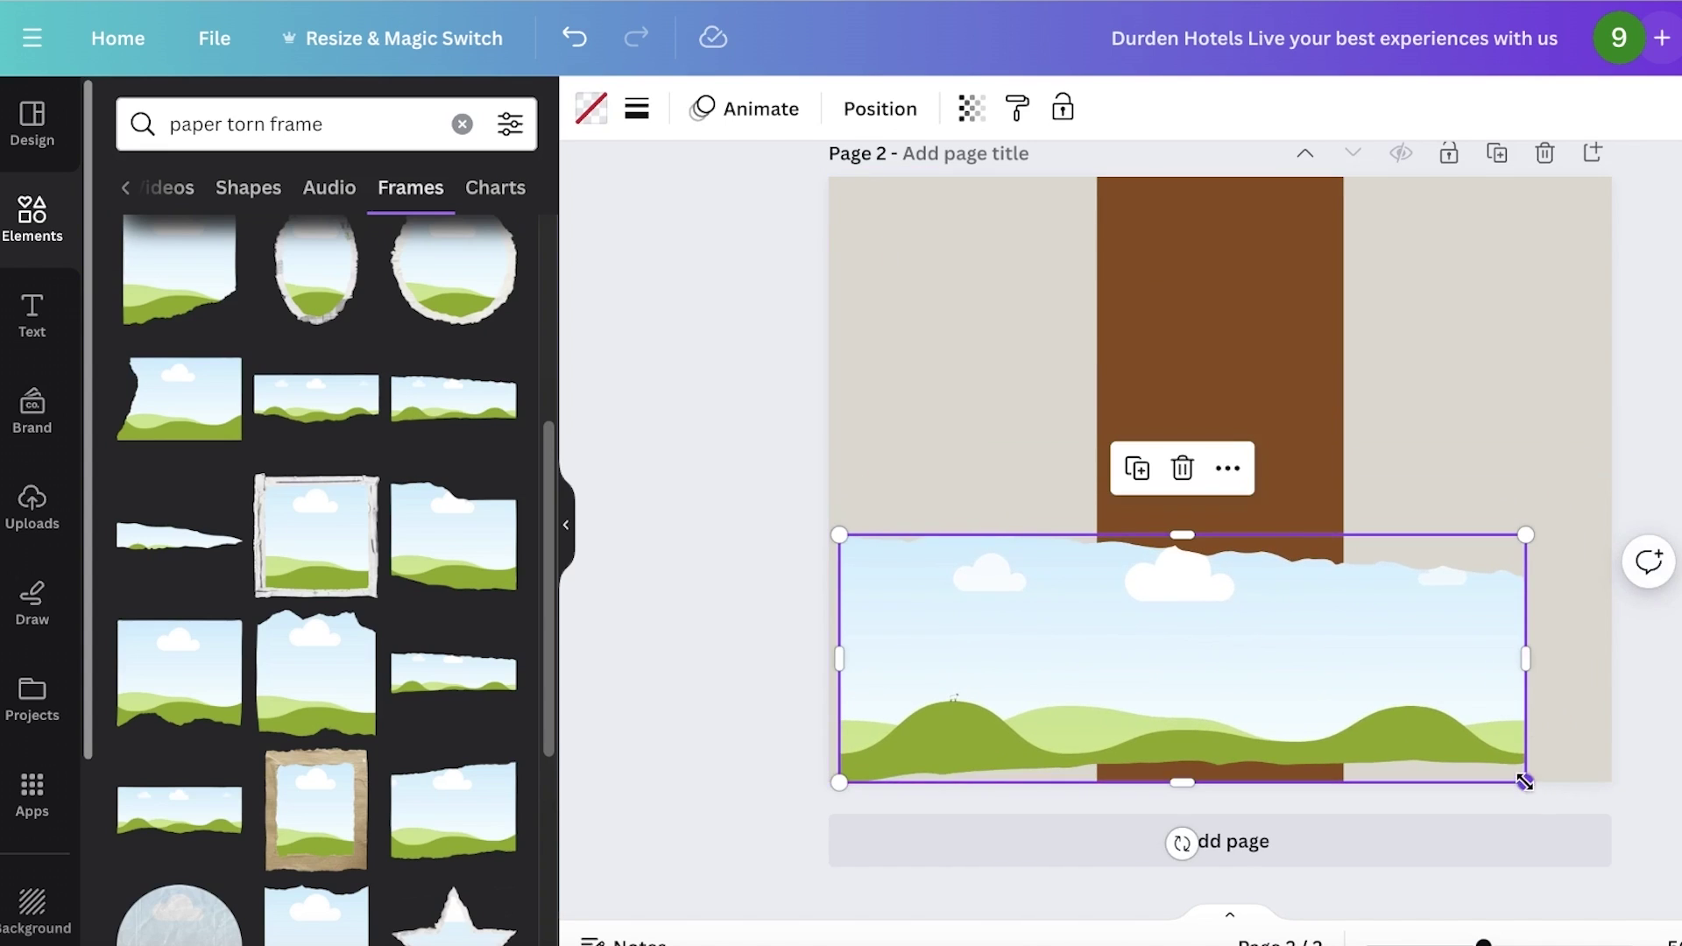
{"action": "left_click_drag", "start_coordinate": [1524, 779], "coordinate": [1655, 826]}
{"action": "left_click_drag", "start_coordinate": [1347, 628], "coordinate": [1309, 610]}
{"action": "key", "text": "Escape"}
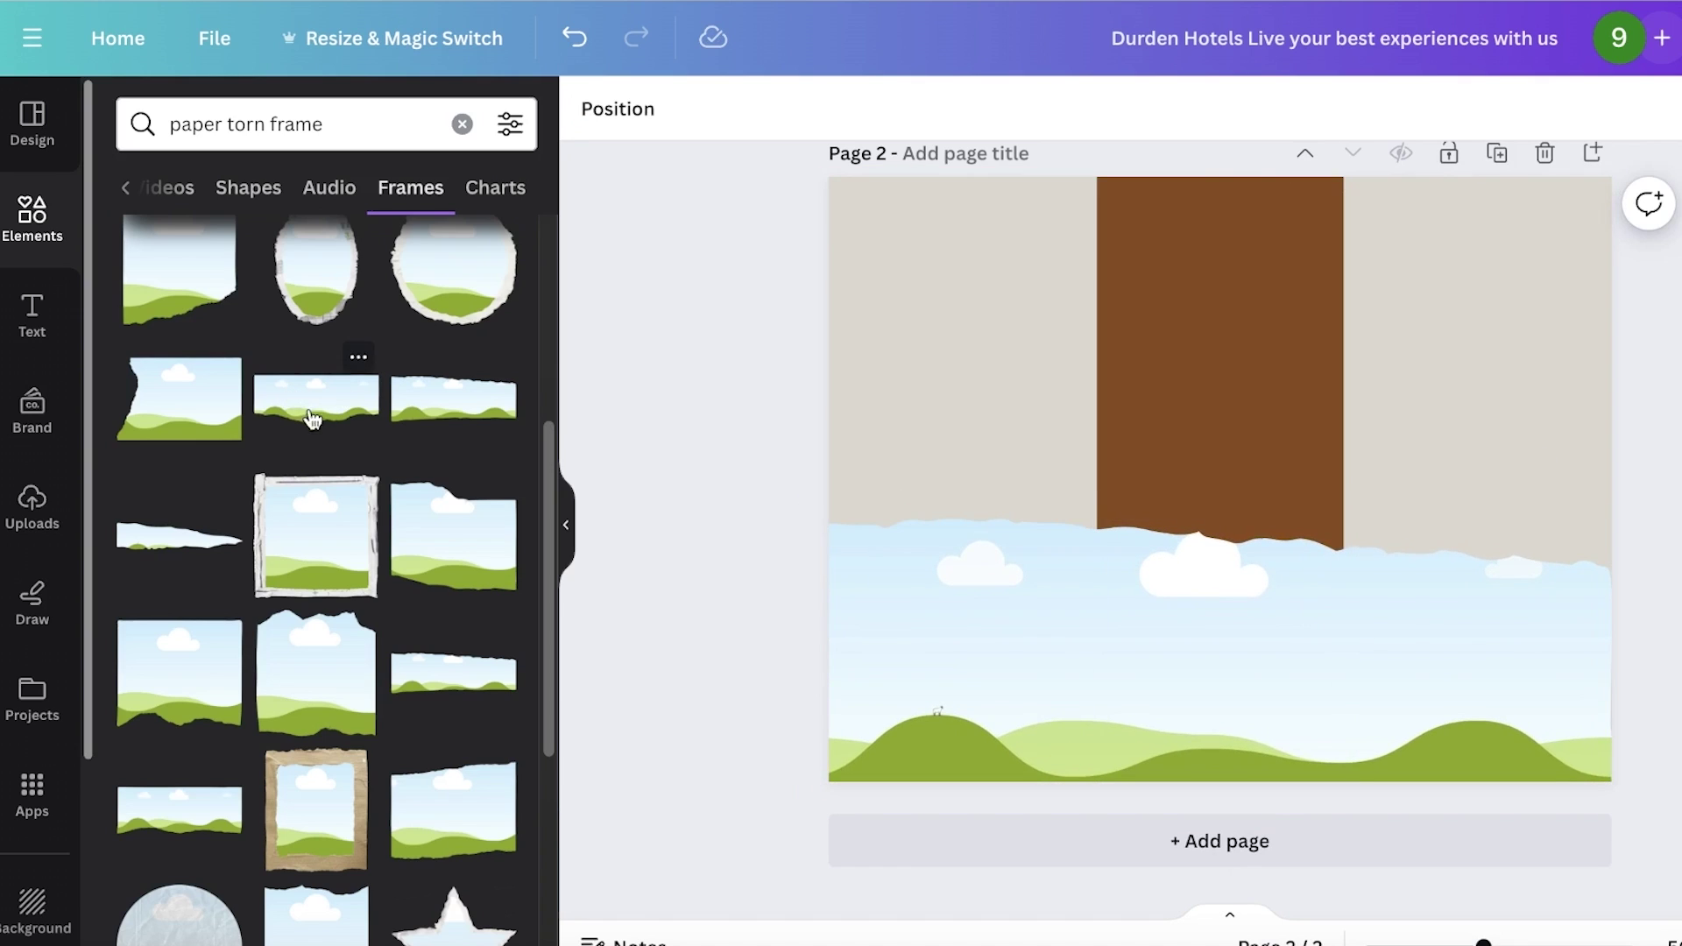
- Search Elements for 'hotel' and drop the pool photo into the torn-paper frame
{"action": "left_click", "coordinate": [7, 317]}
{"action": "left_click", "coordinate": [64, 210]}
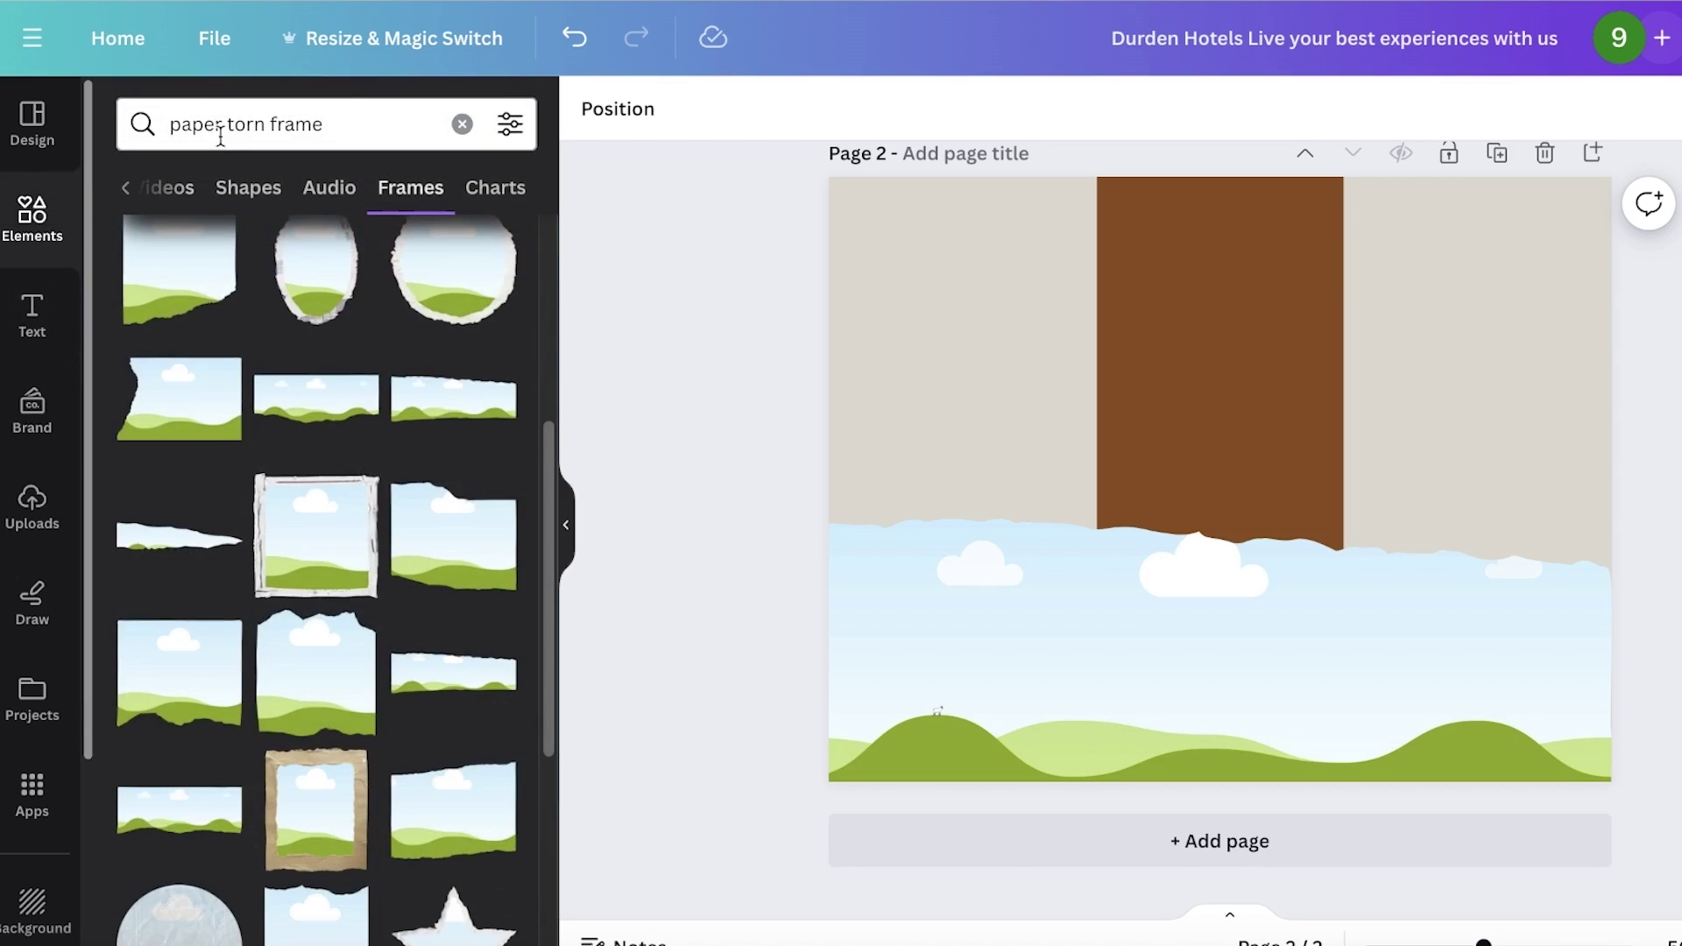
{"action": "left_click", "coordinate": [462, 125]}
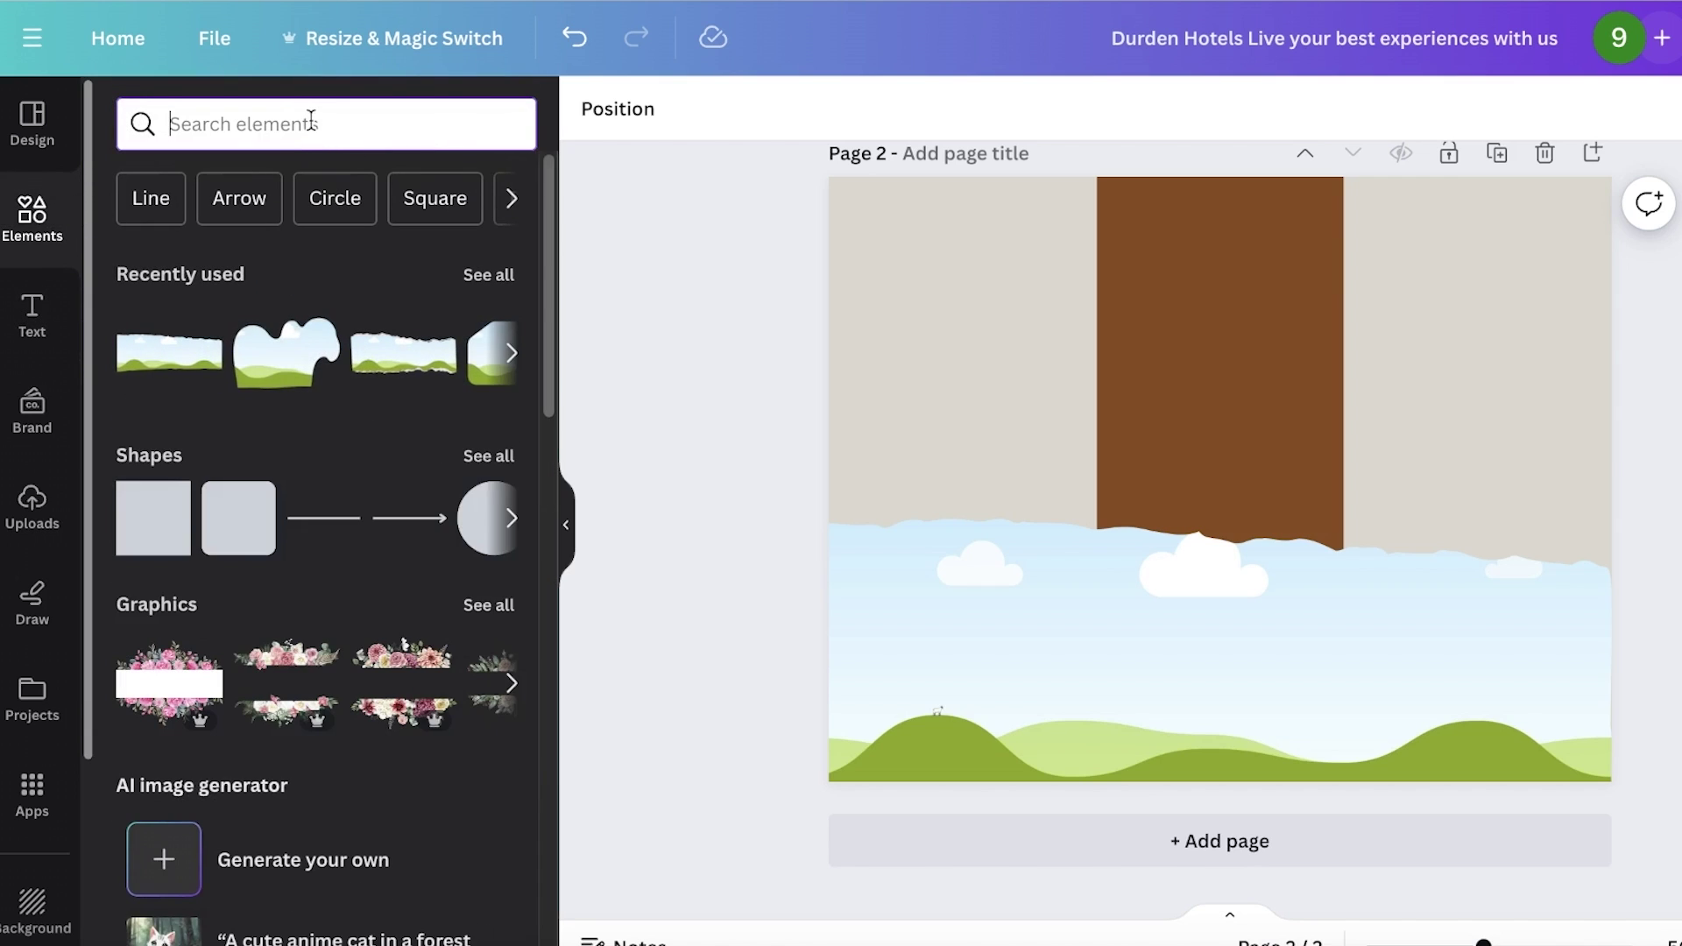
{"action": "type", "text": "hotel"}
{"action": "key", "text": "Return"}
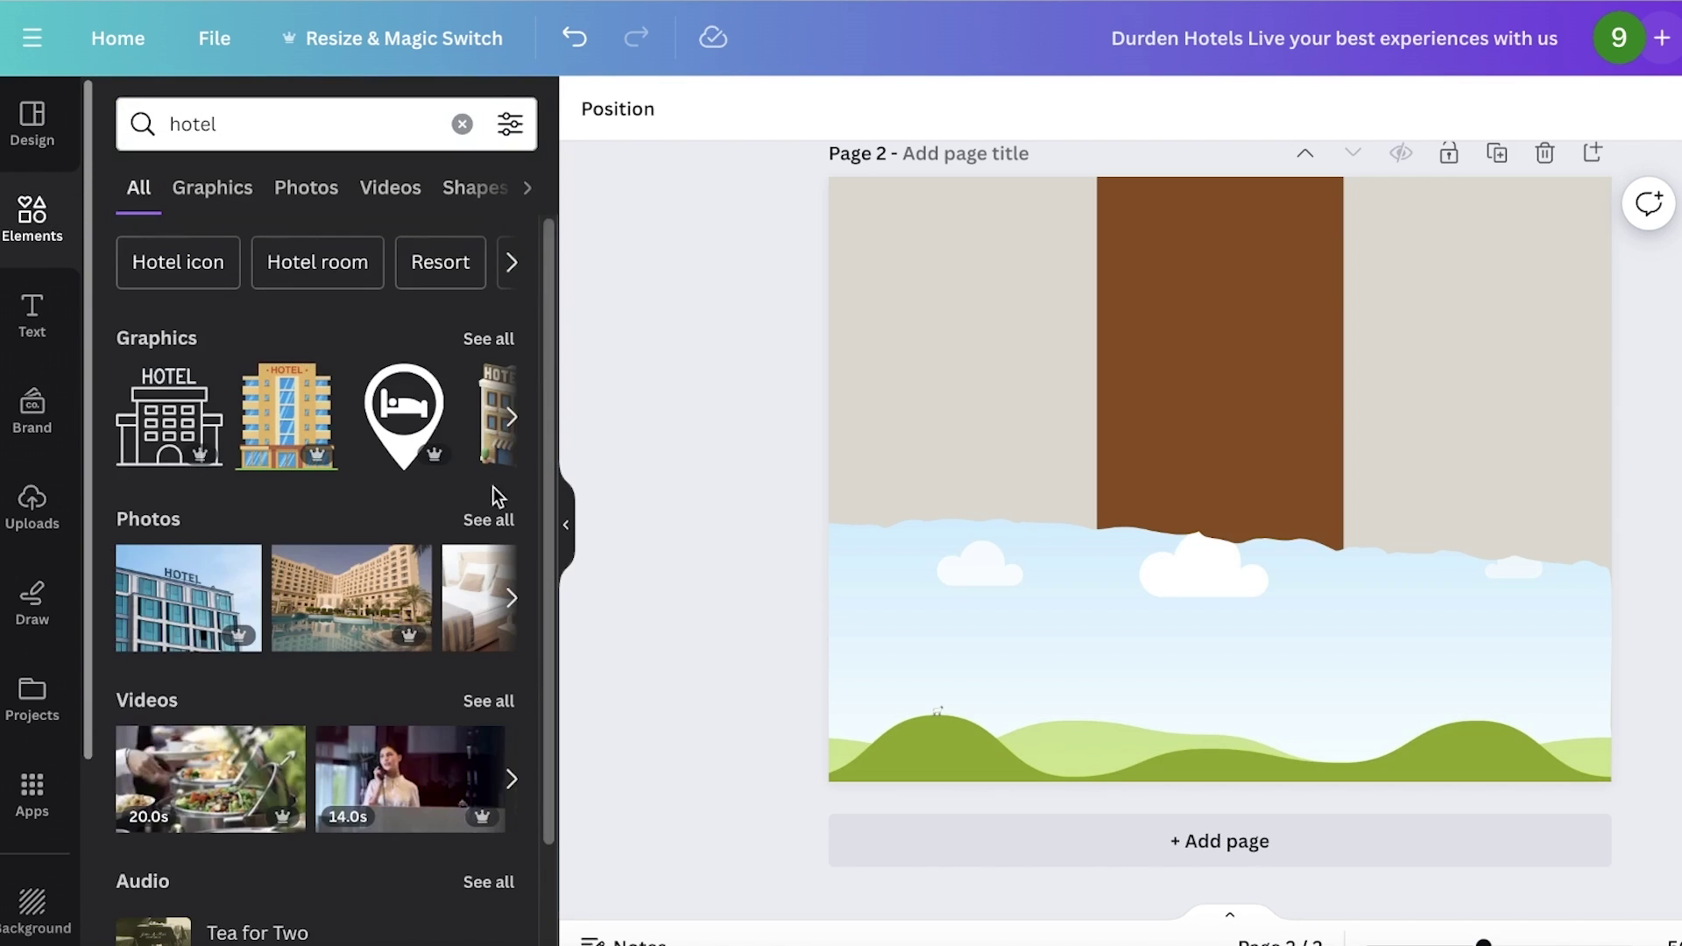
{"action": "left_click", "coordinate": [506, 522]}
{"action": "scroll", "coordinate": [384, 519], "scroll_direction": "down", "scroll_amount": 3}
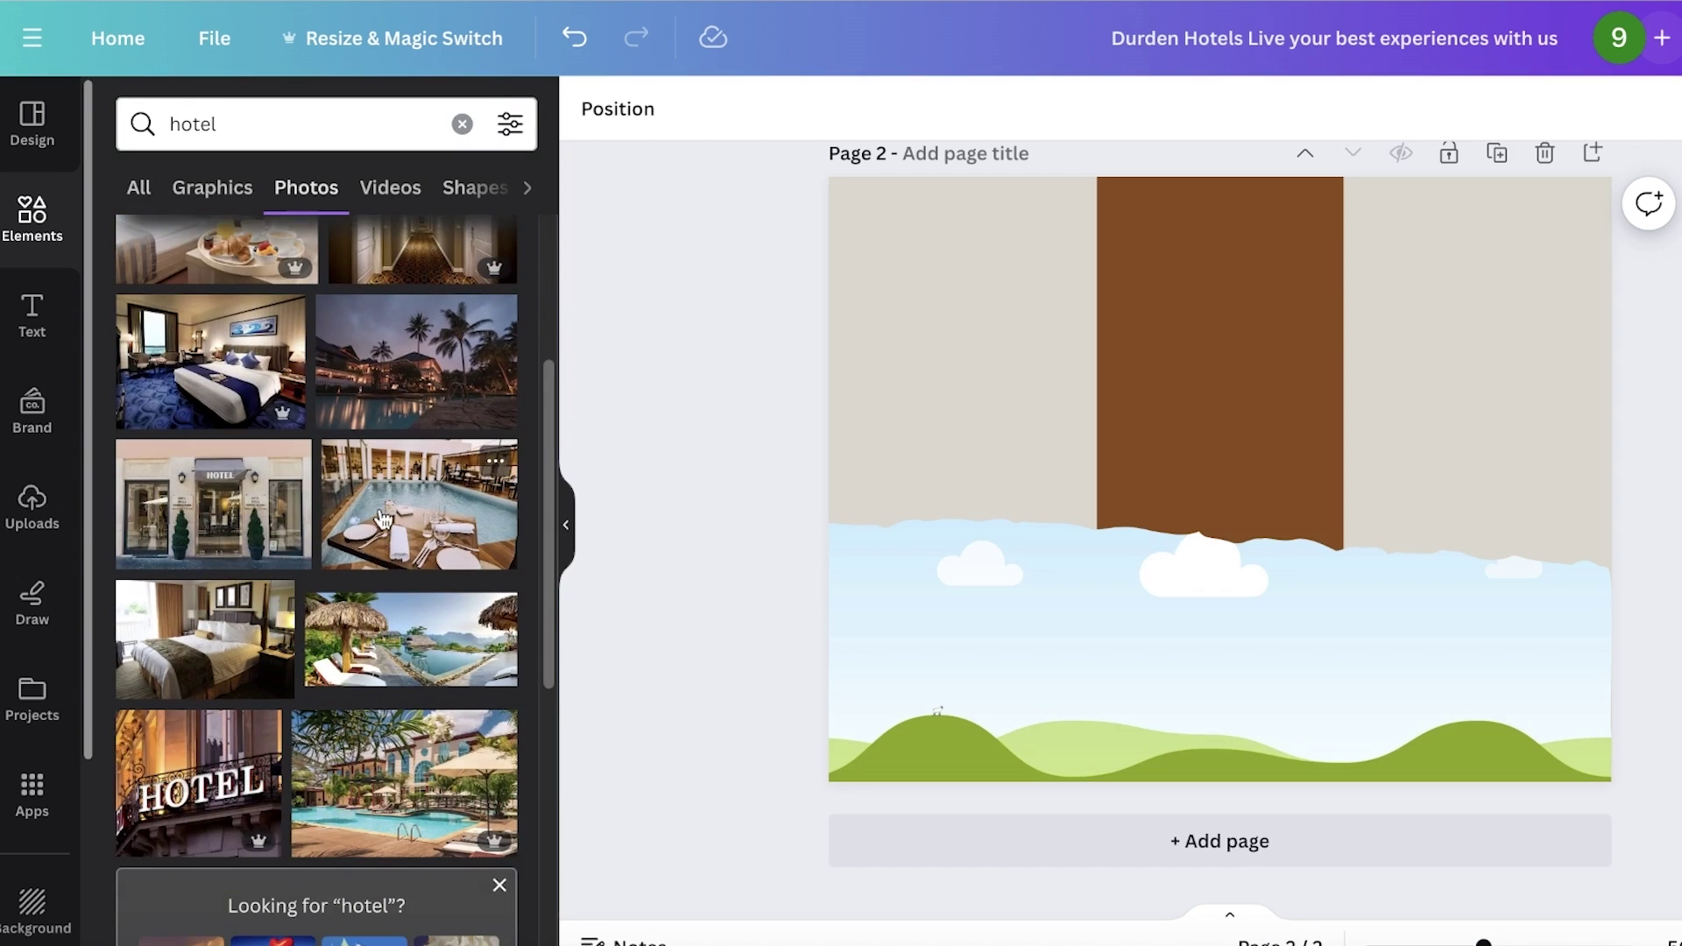
{"action": "scroll", "coordinate": [416, 383], "scroll_direction": "down", "scroll_amount": 4}
{"action": "left_click_drag", "start_coordinate": [412, 452], "coordinate": [1524, 569]}
- Reposition the photo inside the frame so the pool is visible
{"action": "double_click", "coordinate": [1209, 666]}
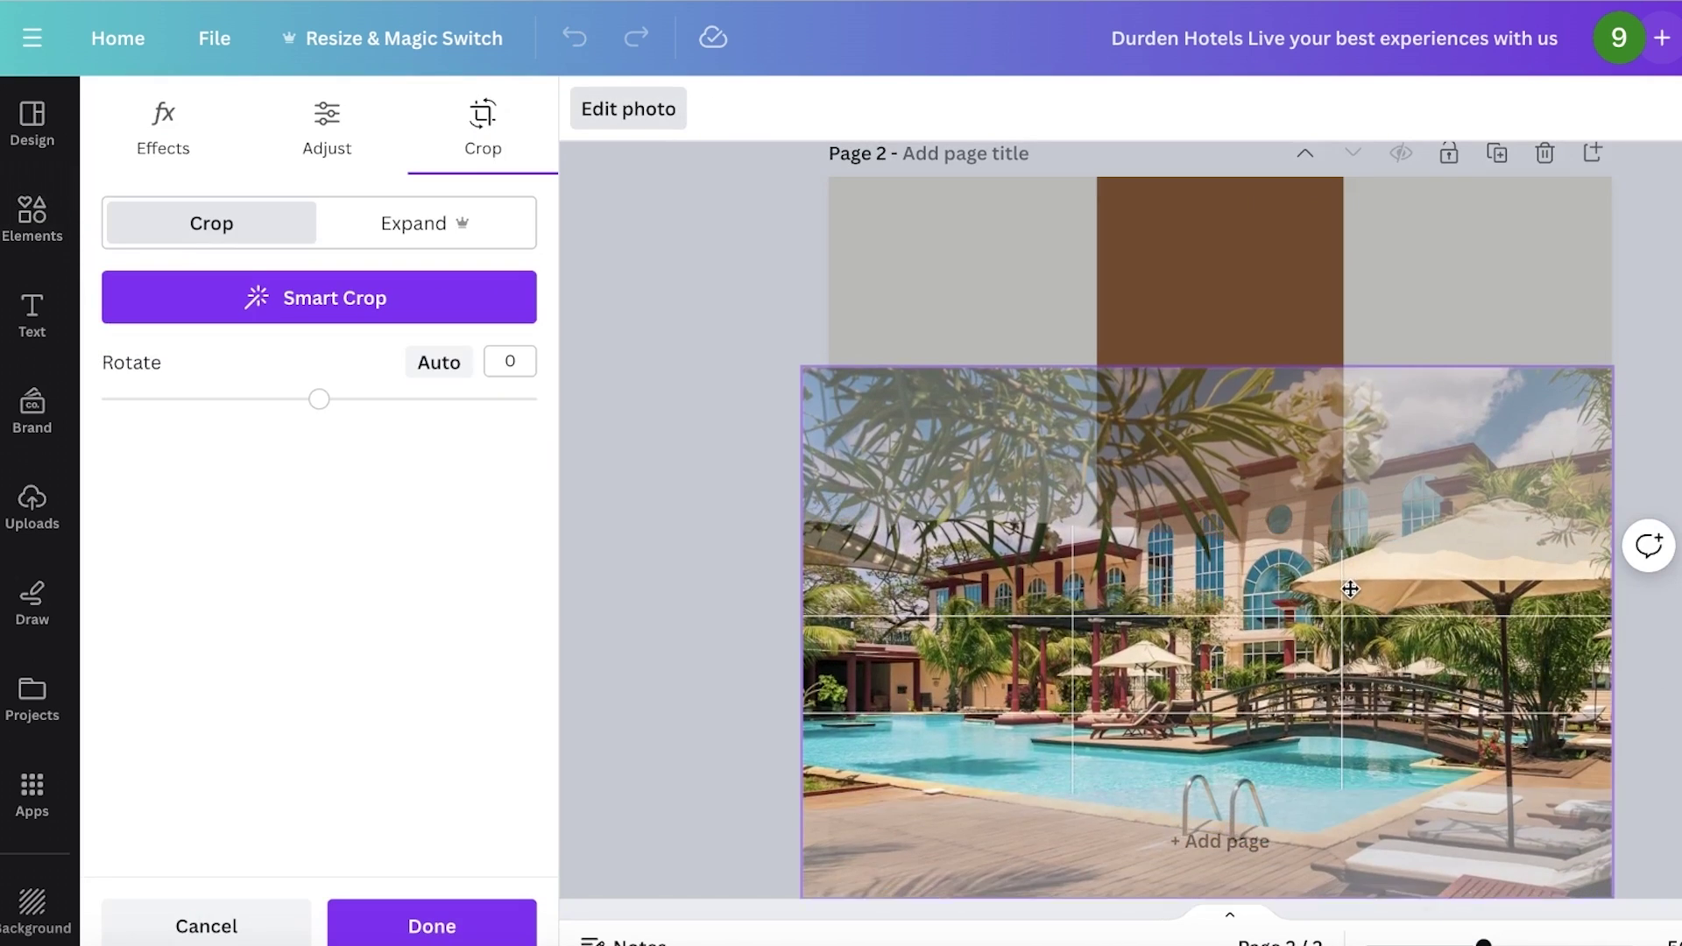
{"action": "key", "text": "Return"}
{"action": "double_click", "coordinate": [1433, 610]}
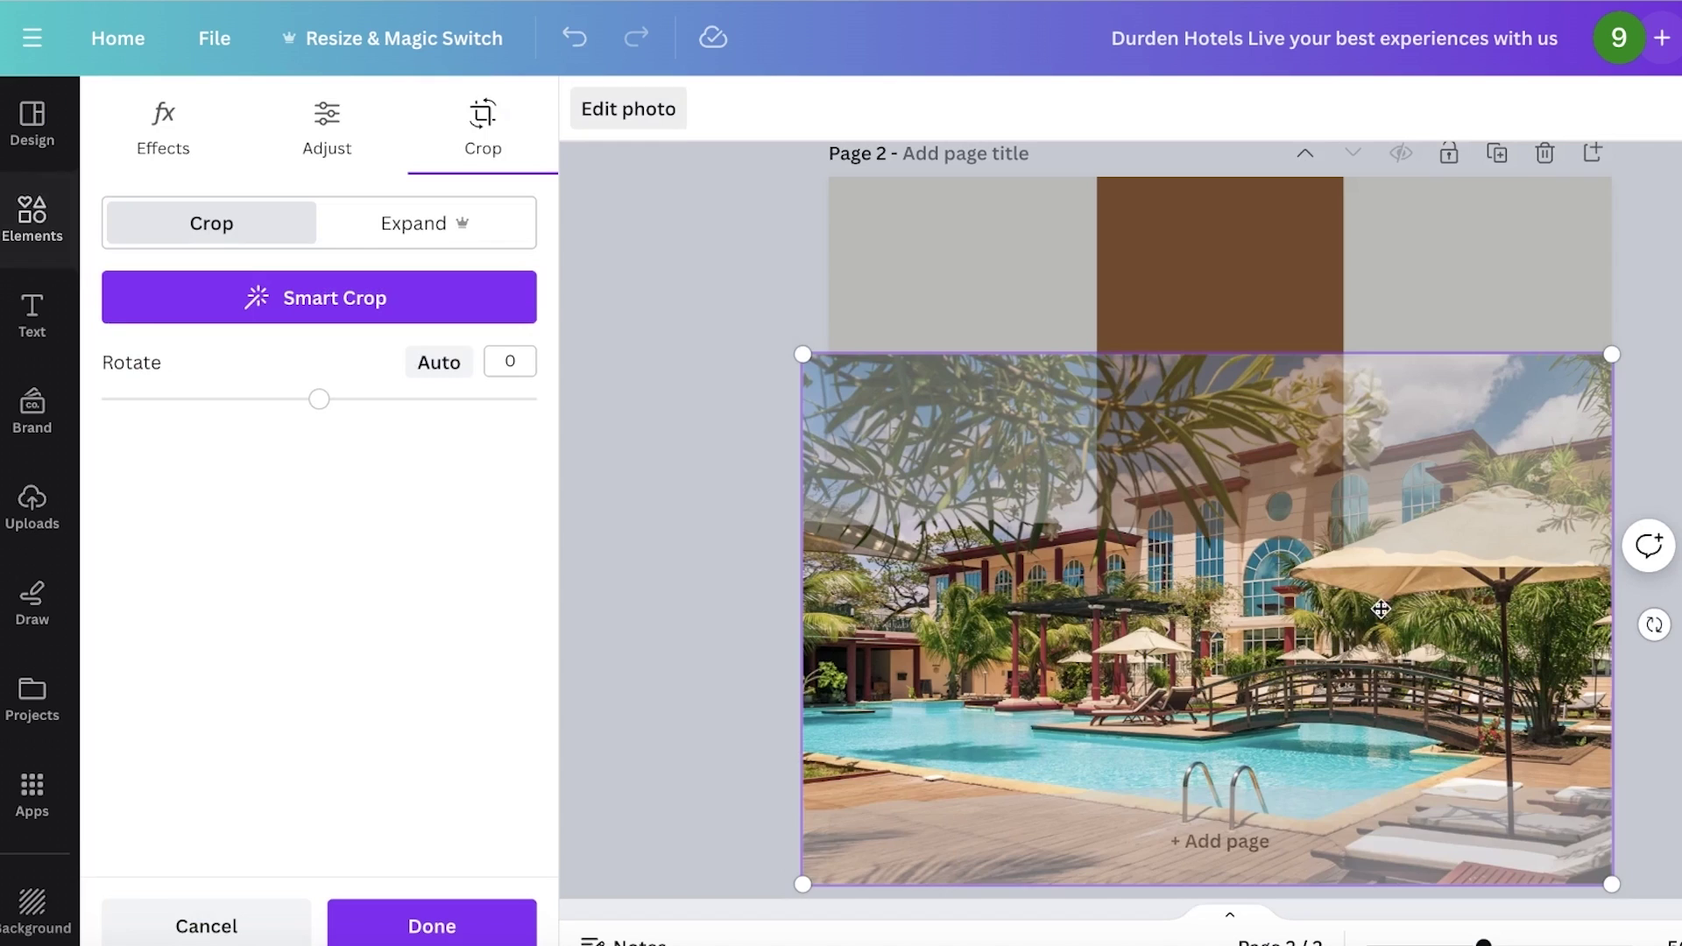
{"action": "left_click_drag", "start_coordinate": [1433, 610], "coordinate": [1433, 703]}
{"action": "key", "text": "Return"}
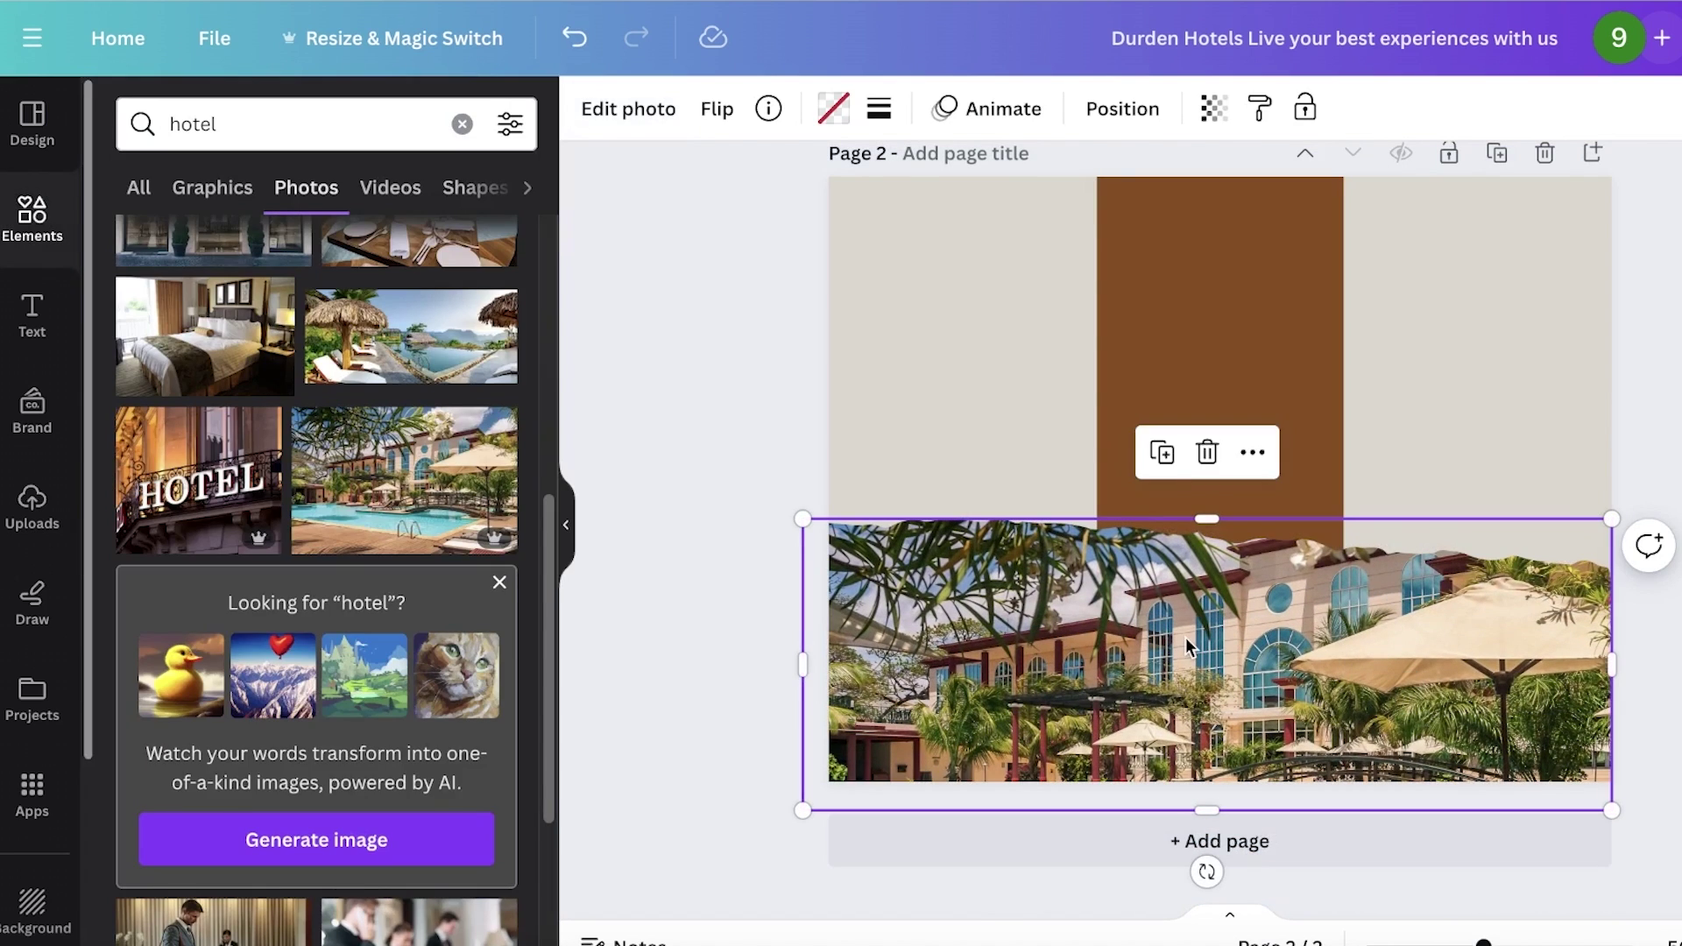
{"action": "double_click", "coordinate": [1185, 638]}
{"action": "left_click_drag", "start_coordinate": [1185, 638], "coordinate": [1185, 578]}
{"action": "key", "text": "Return"}
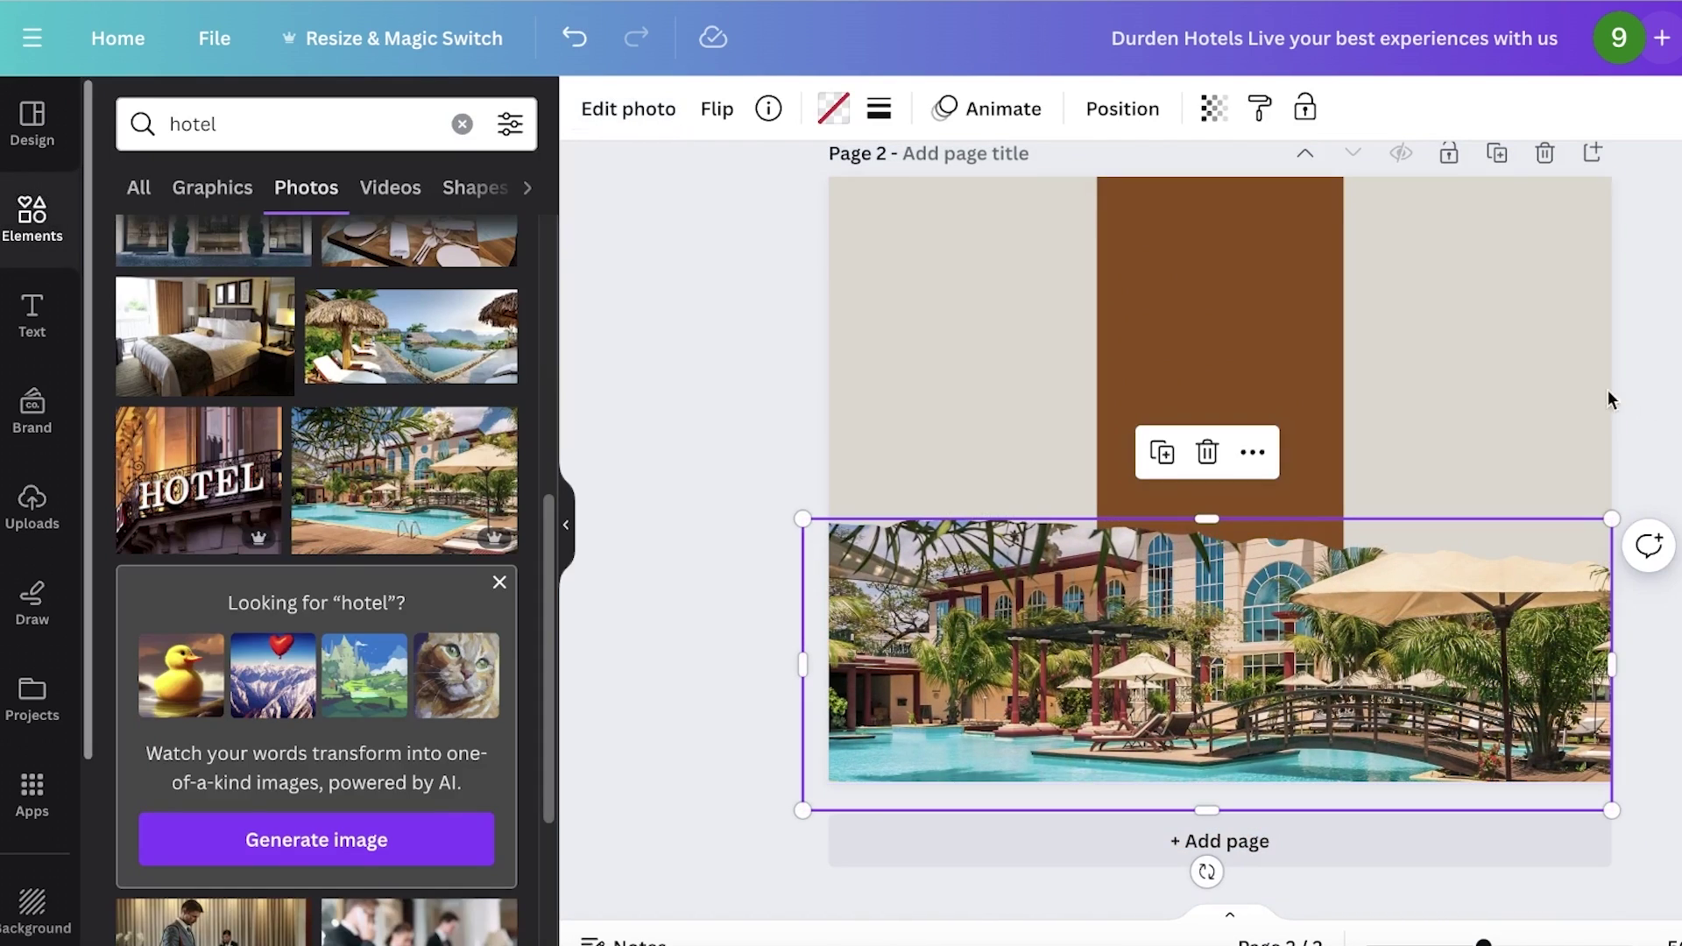
- Add a 'Contact Us' heading, resize it, and place it at the top of the left panel
{"action": "left_click", "coordinate": [19, 311]}
{"action": "left_click", "coordinate": [31, 123]}
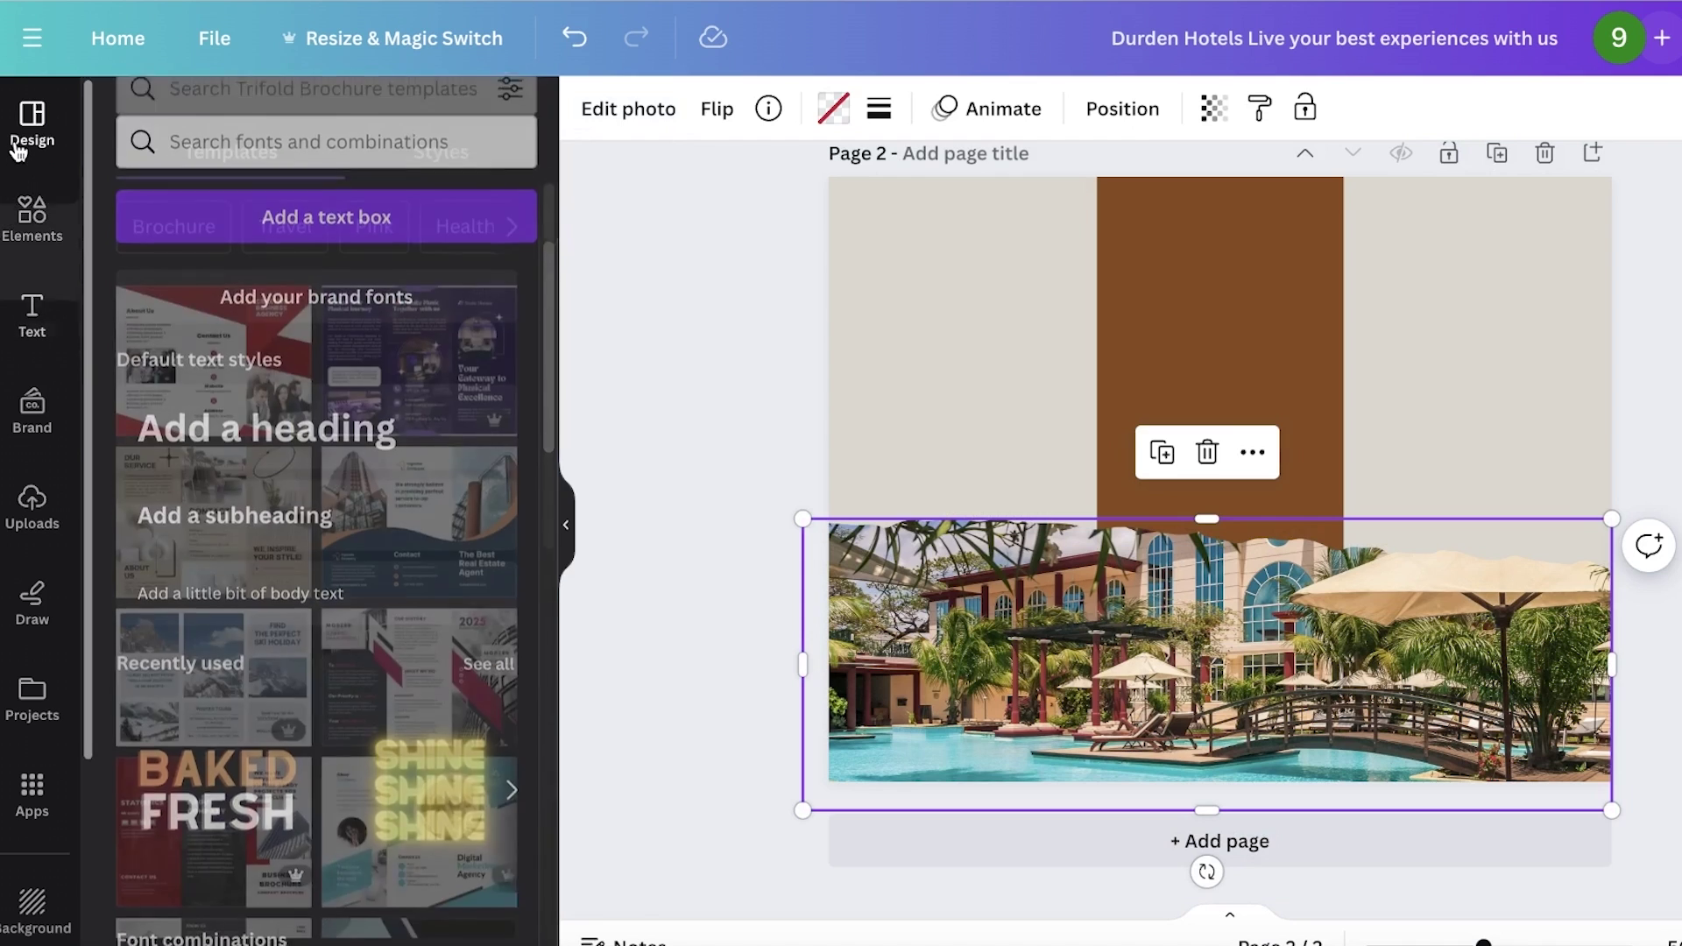
{"action": "left_click", "coordinate": [24, 433]}
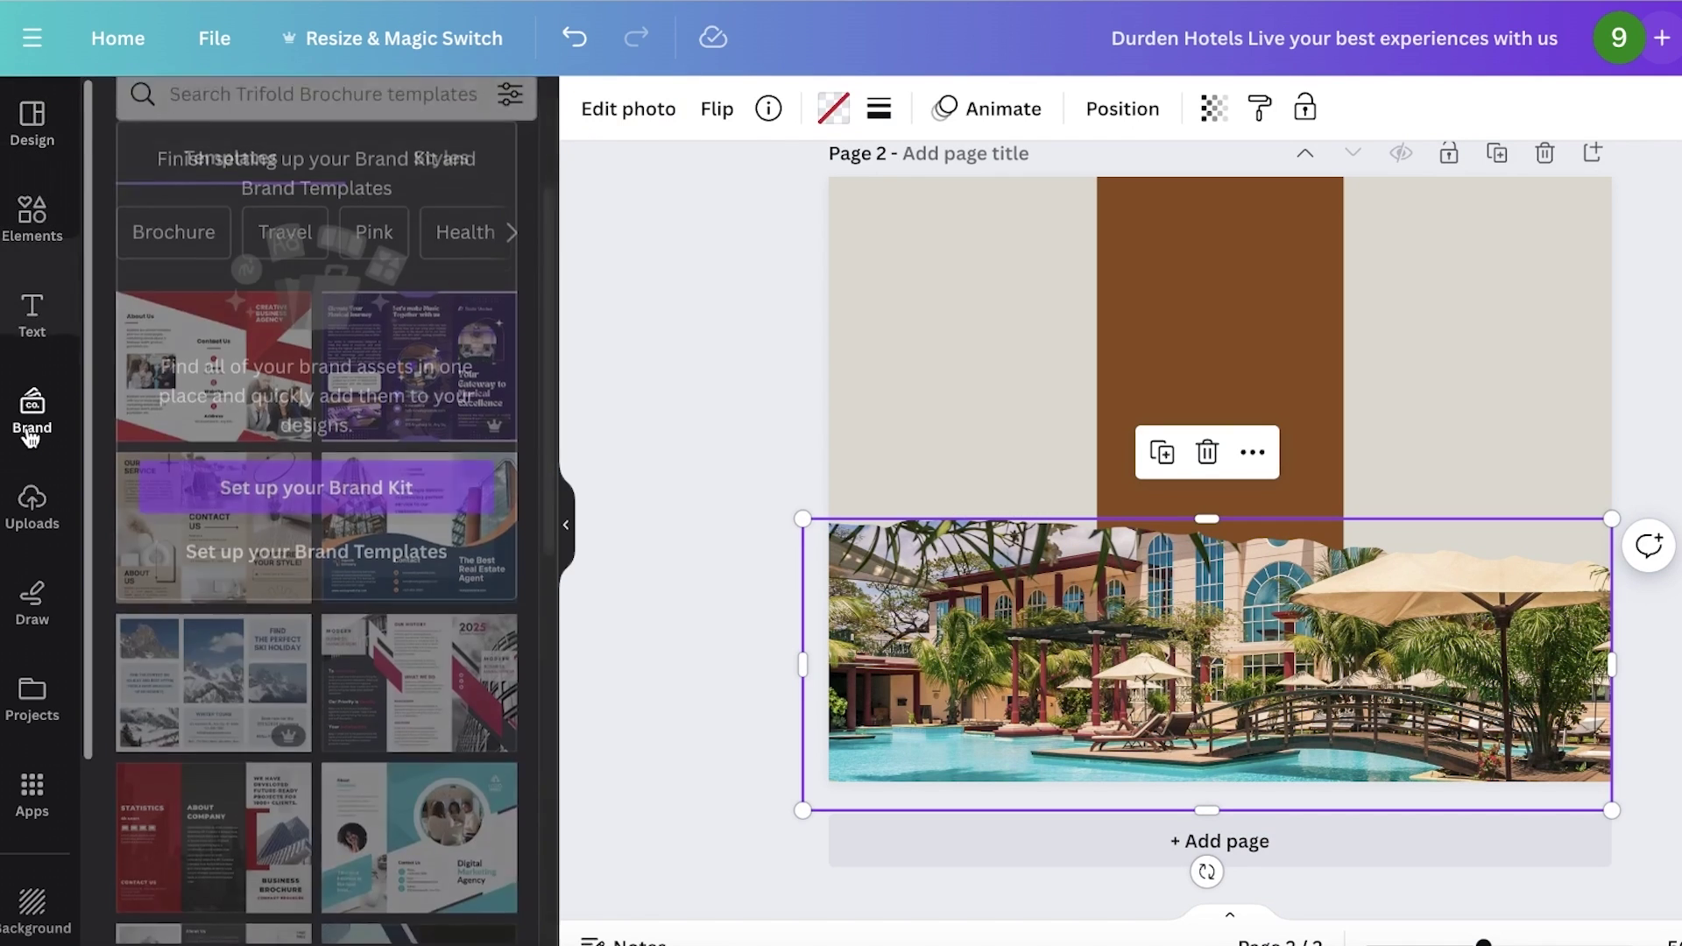
{"action": "left_click", "coordinate": [33, 315]}
{"action": "left_click", "coordinate": [315, 409]}
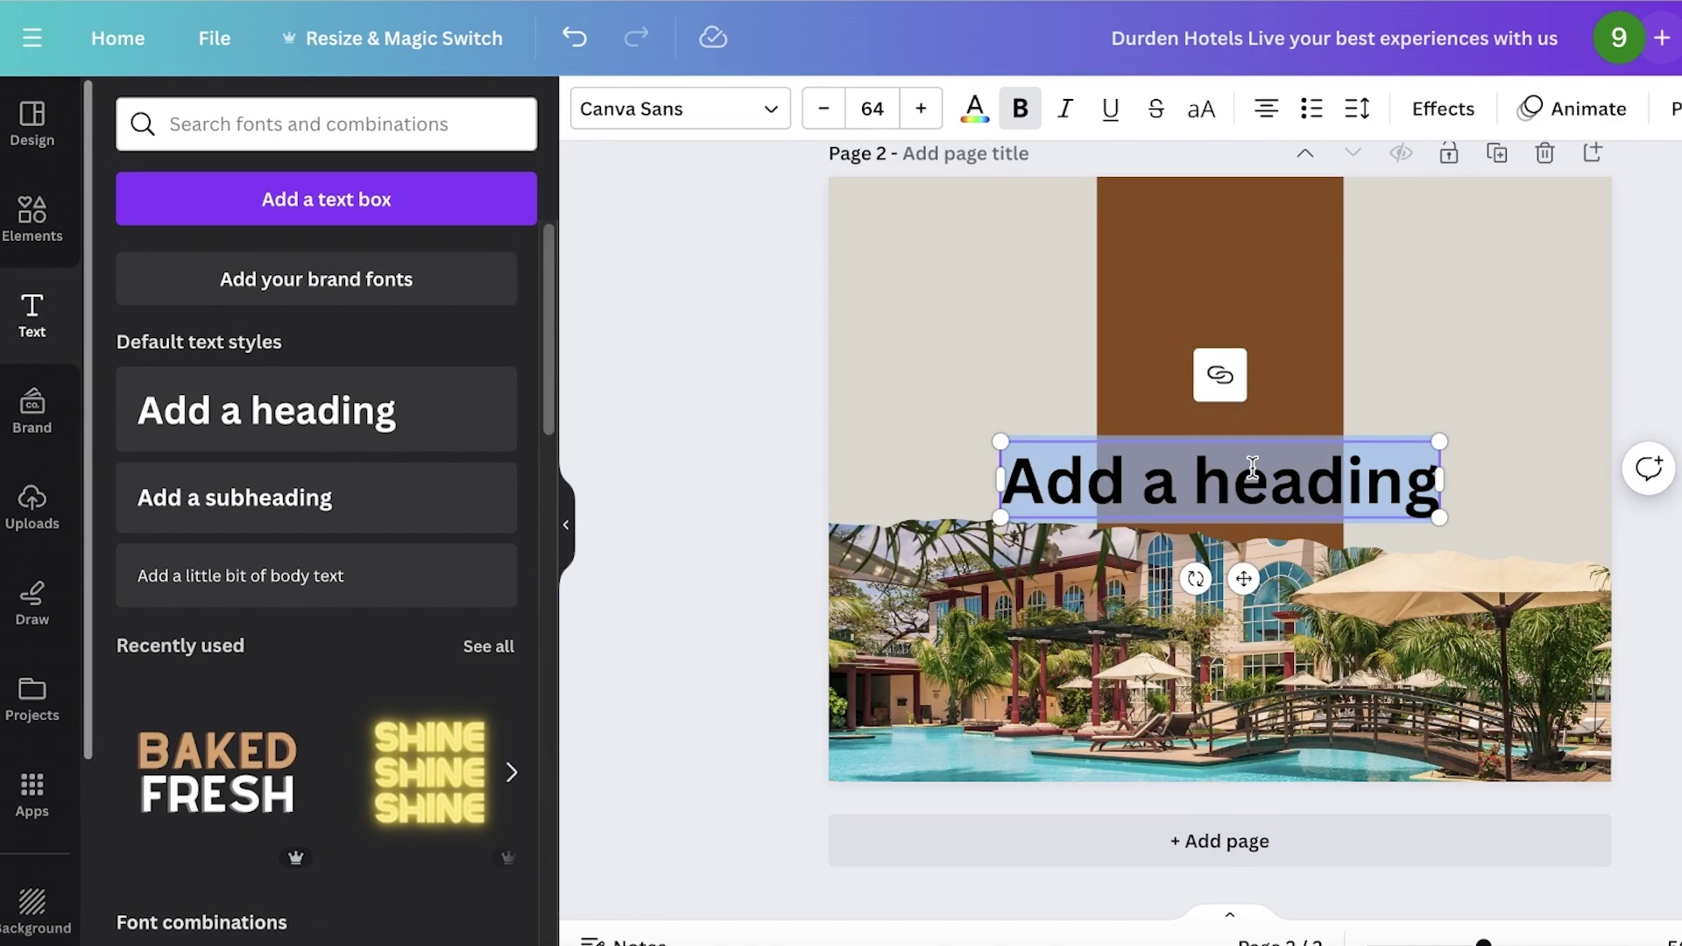
{"action": "type", "text": "Contact Us"}
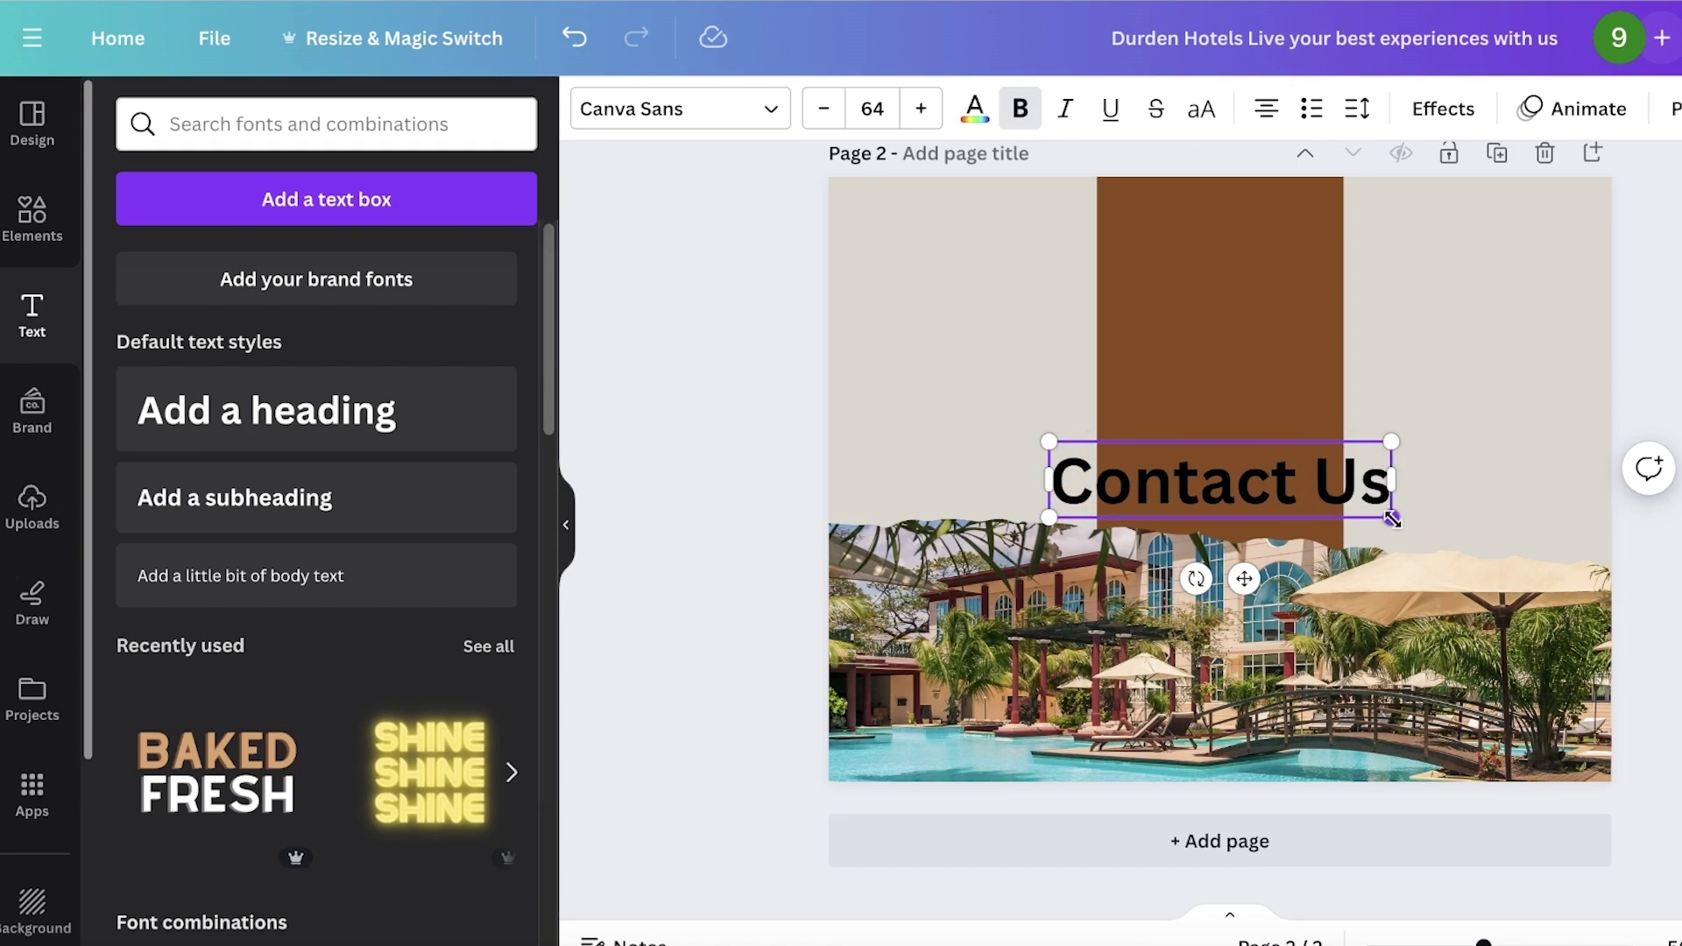
{"action": "left_click_drag", "start_coordinate": [1392, 520], "coordinate": [1252, 487]}
{"action": "left_click_drag", "start_coordinate": [1177, 547], "coordinate": [977, 306]}
- Duplicate the heading to the top of the right panel and change it to 'Our History'
{"action": "left_click", "coordinate": [38, 151]}
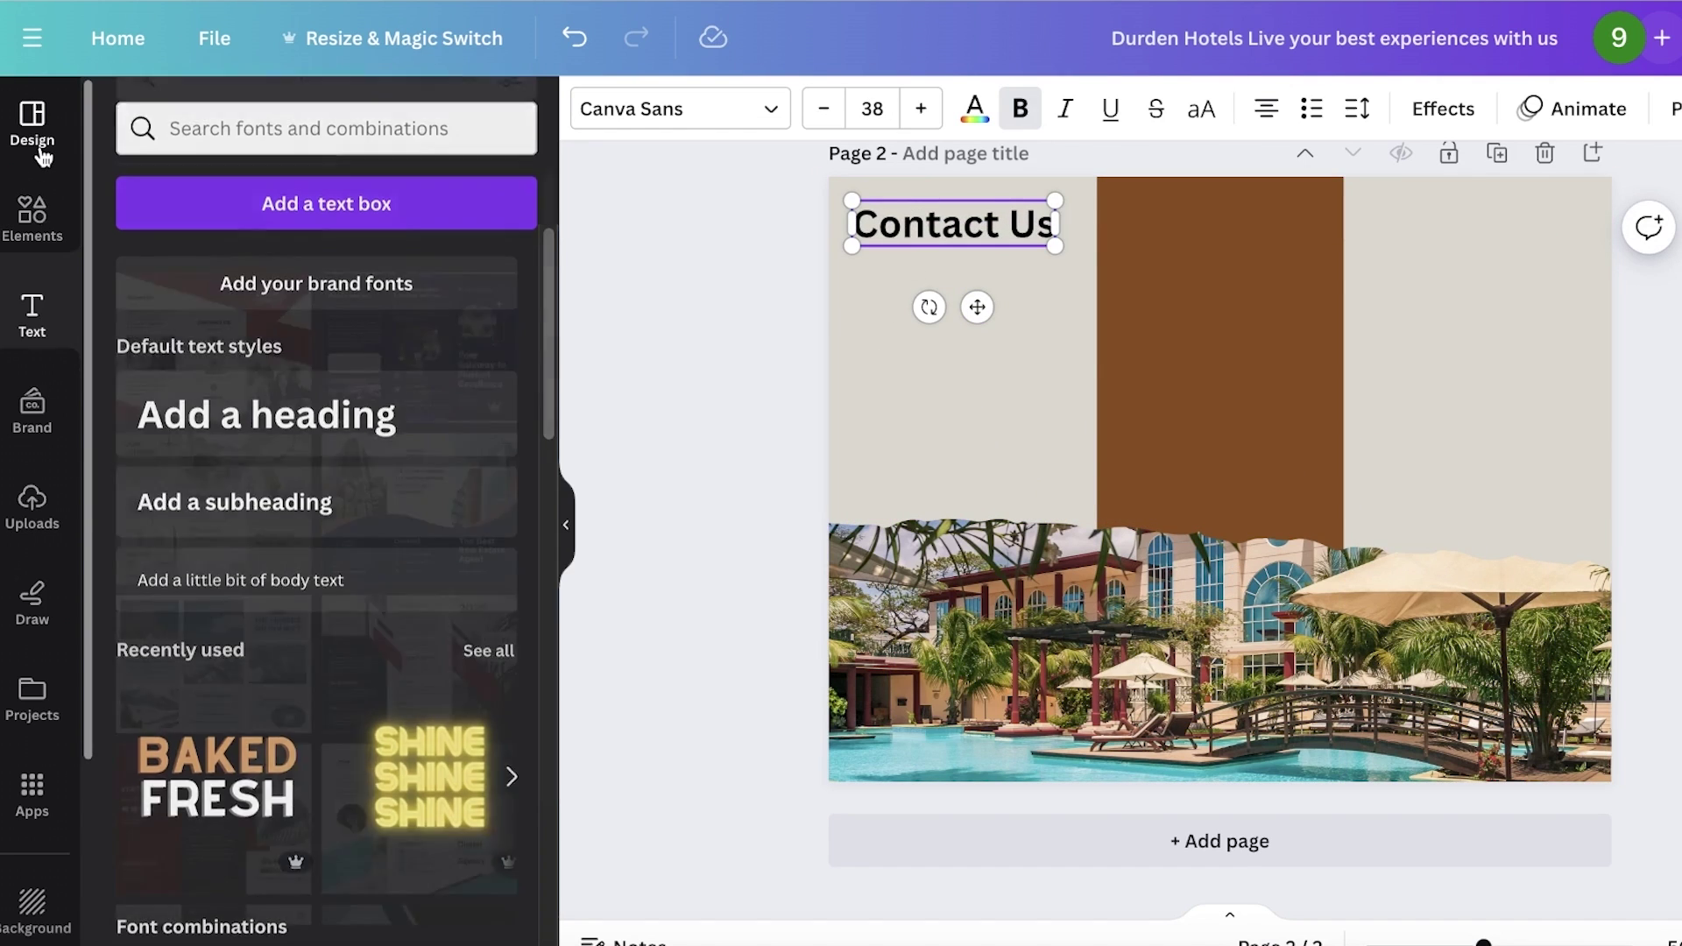
{"action": "scroll", "coordinate": [231, 491], "scroll_direction": "down", "scroll_amount": 5}
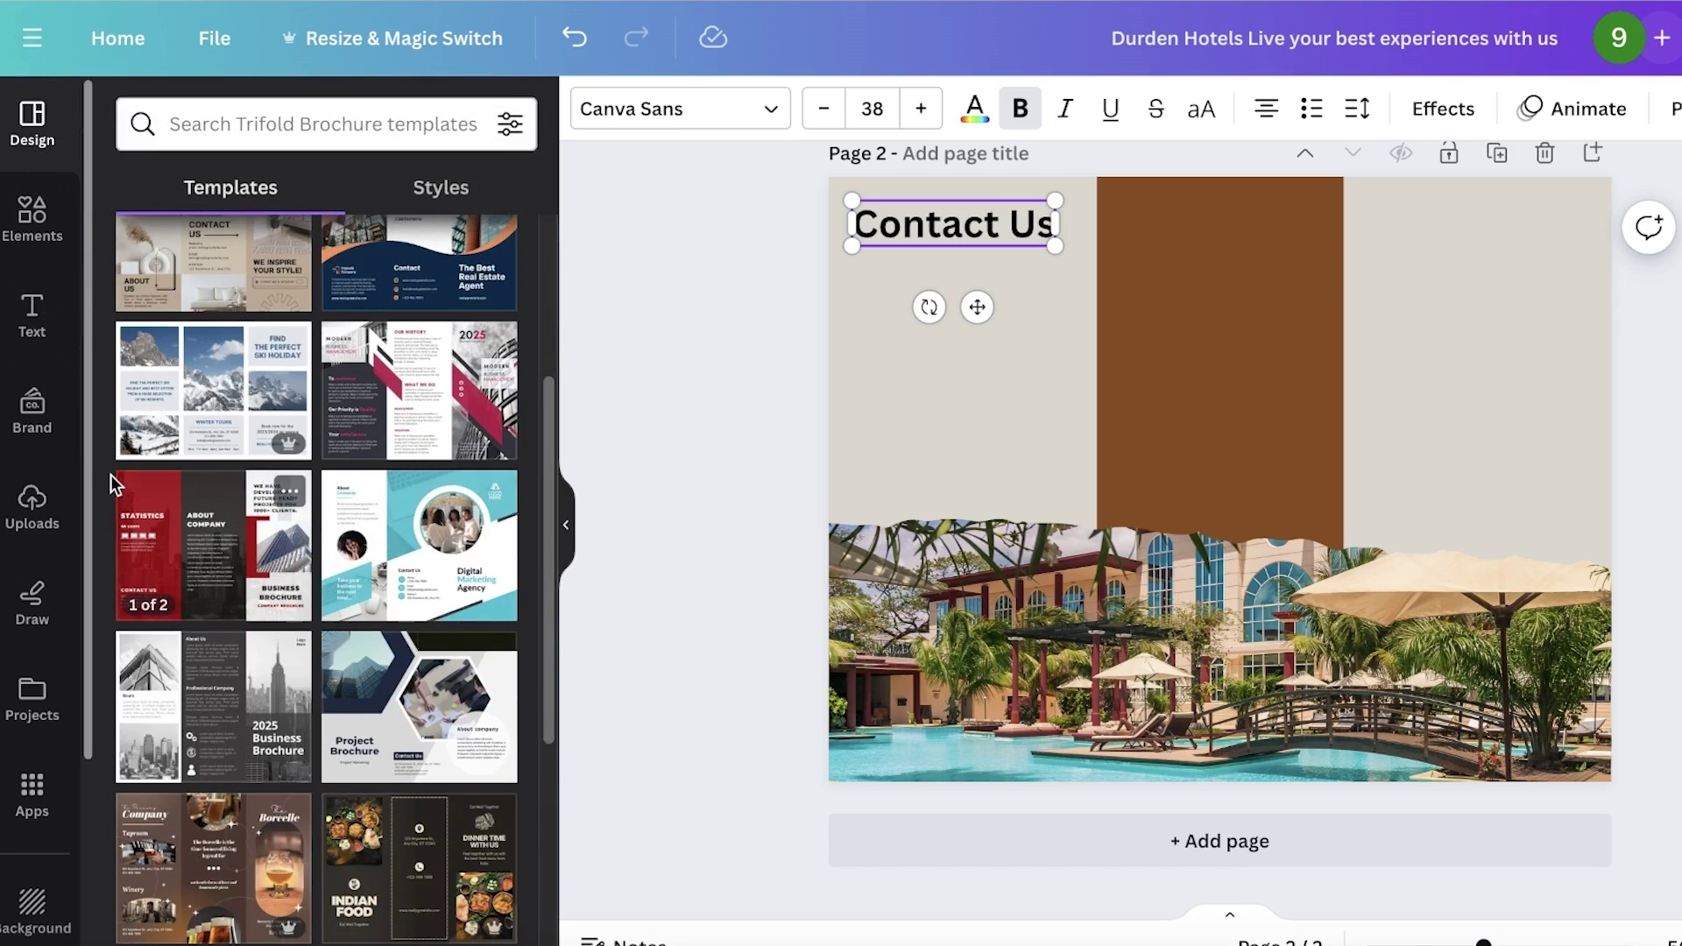
{"action": "left_click", "coordinate": [26, 218]}
{"action": "left_click", "coordinate": [33, 307]}
{"action": "left_click", "coordinate": [977, 236]}
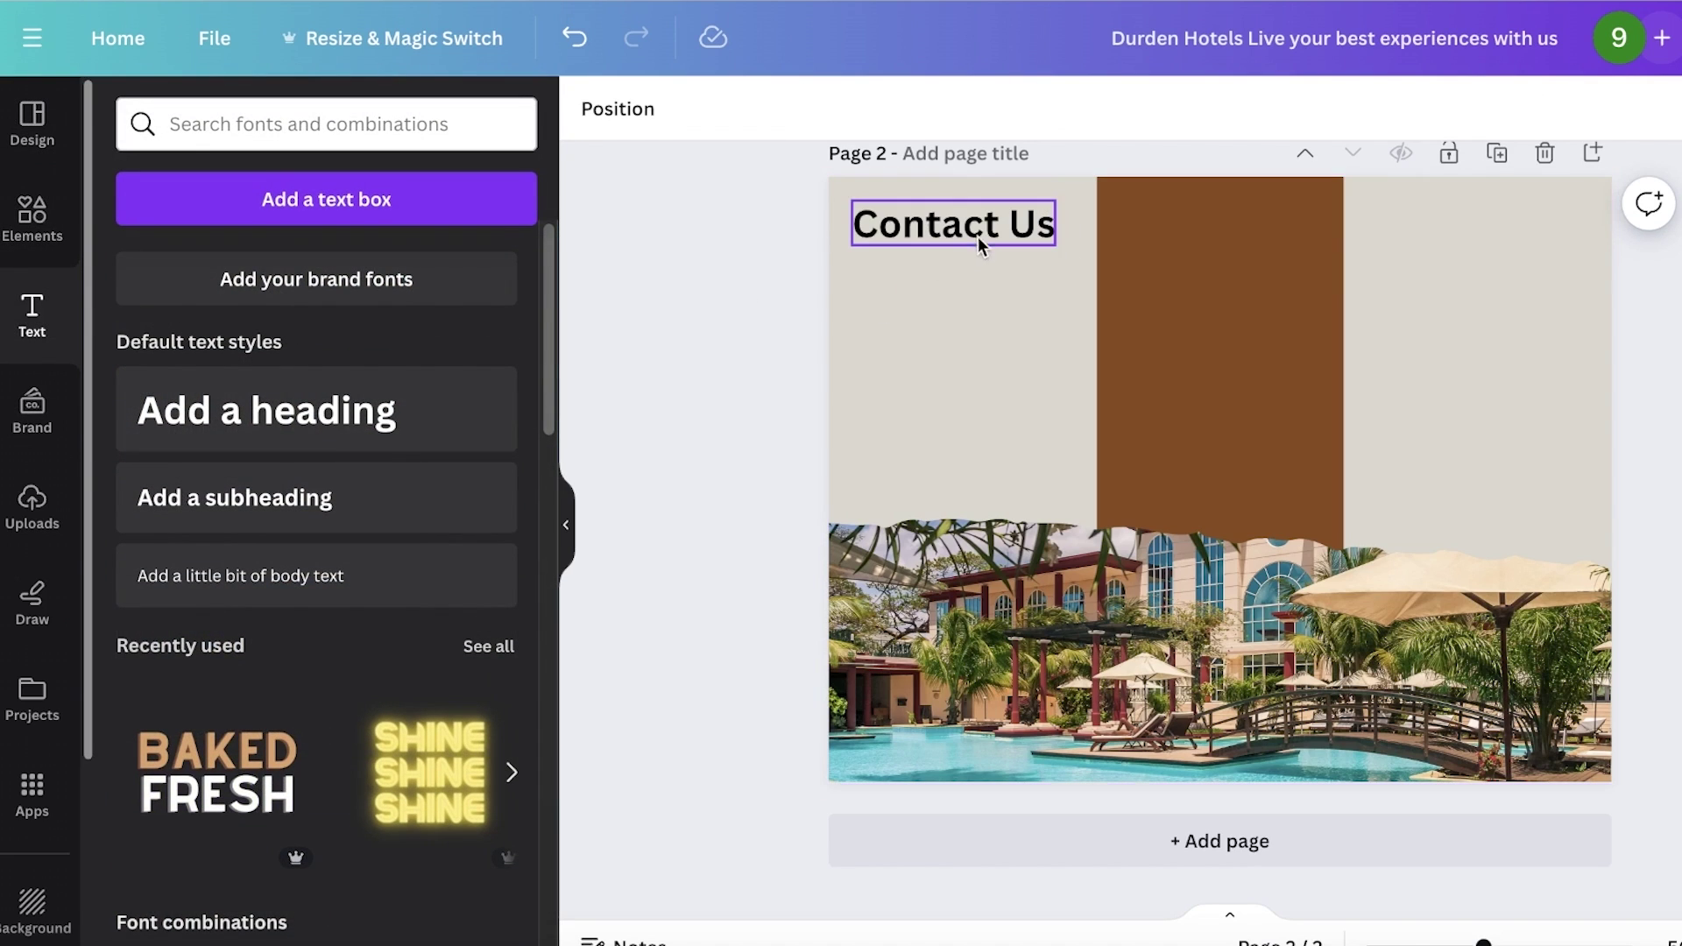
{"action": "left_click", "coordinate": [974, 229]}
{"action": "key", "text": "ctrl+d"}
{"action": "left_click_drag", "start_coordinate": [975, 229], "coordinate": [1498, 213]}
{"action": "double_click", "coordinate": [1498, 215]}
{"action": "type", "text": "Our"}
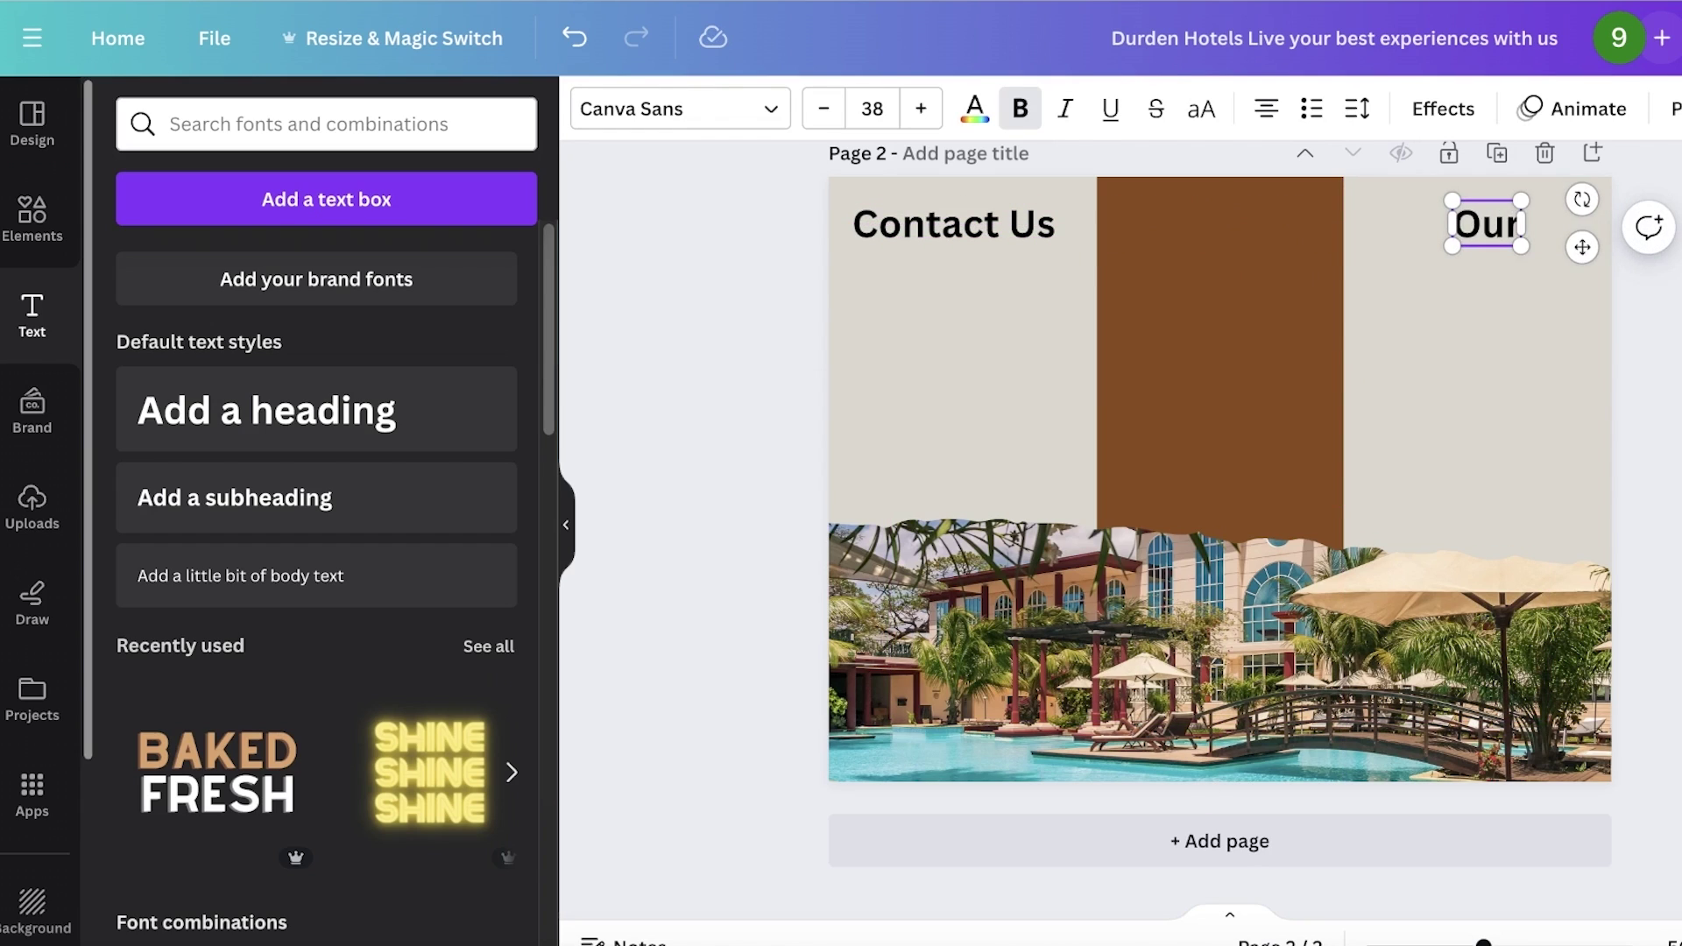
{"action": "type", "text": " History"}
{"action": "left_click", "coordinate": [1078, 230]}
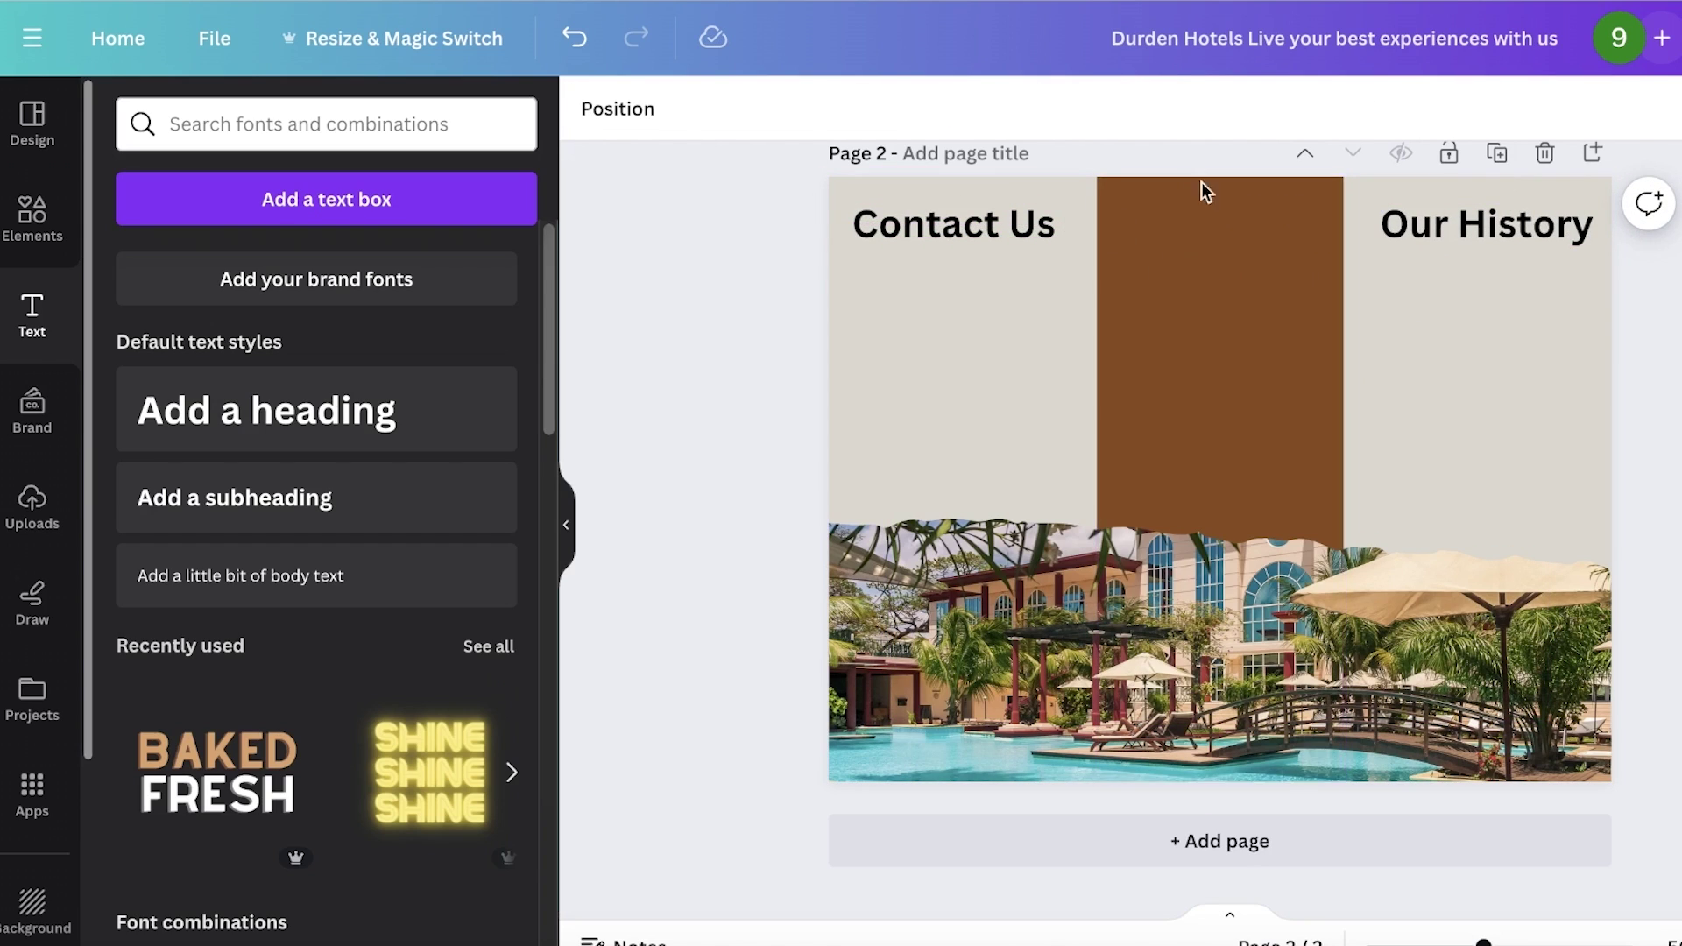
{"action": "scroll", "coordinate": [1226, 323], "scroll_direction": "up", "scroll_amount": 8}
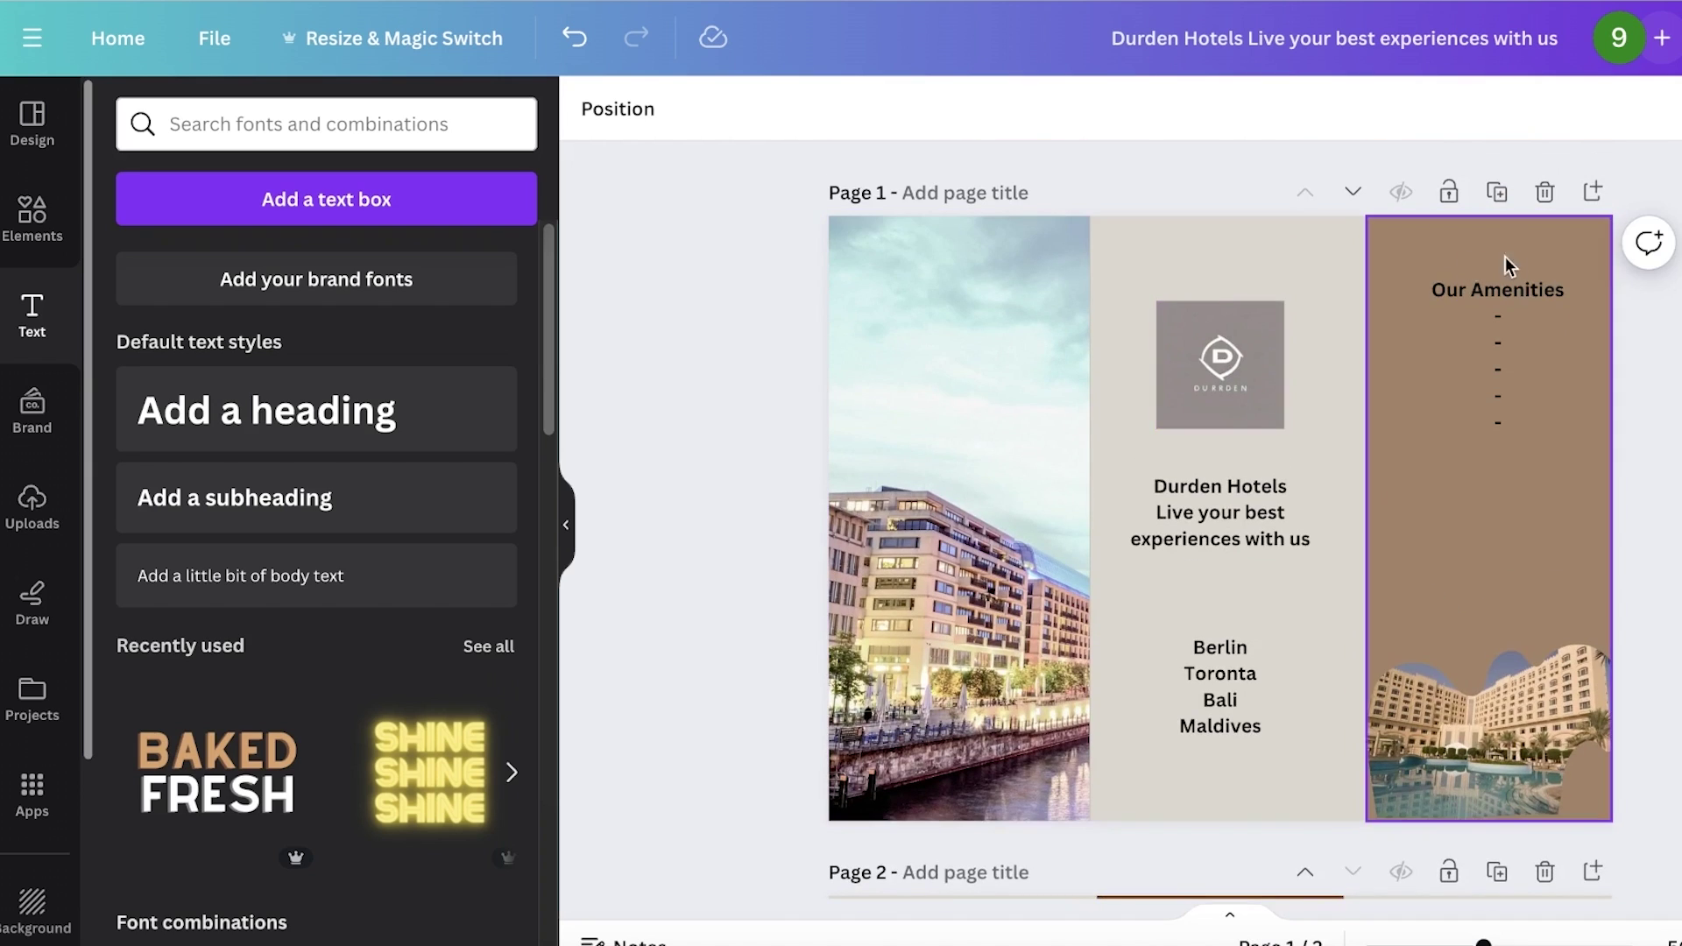
{"action": "scroll", "coordinate": [1461, 557], "scroll_direction": "down", "scroll_amount": 7}
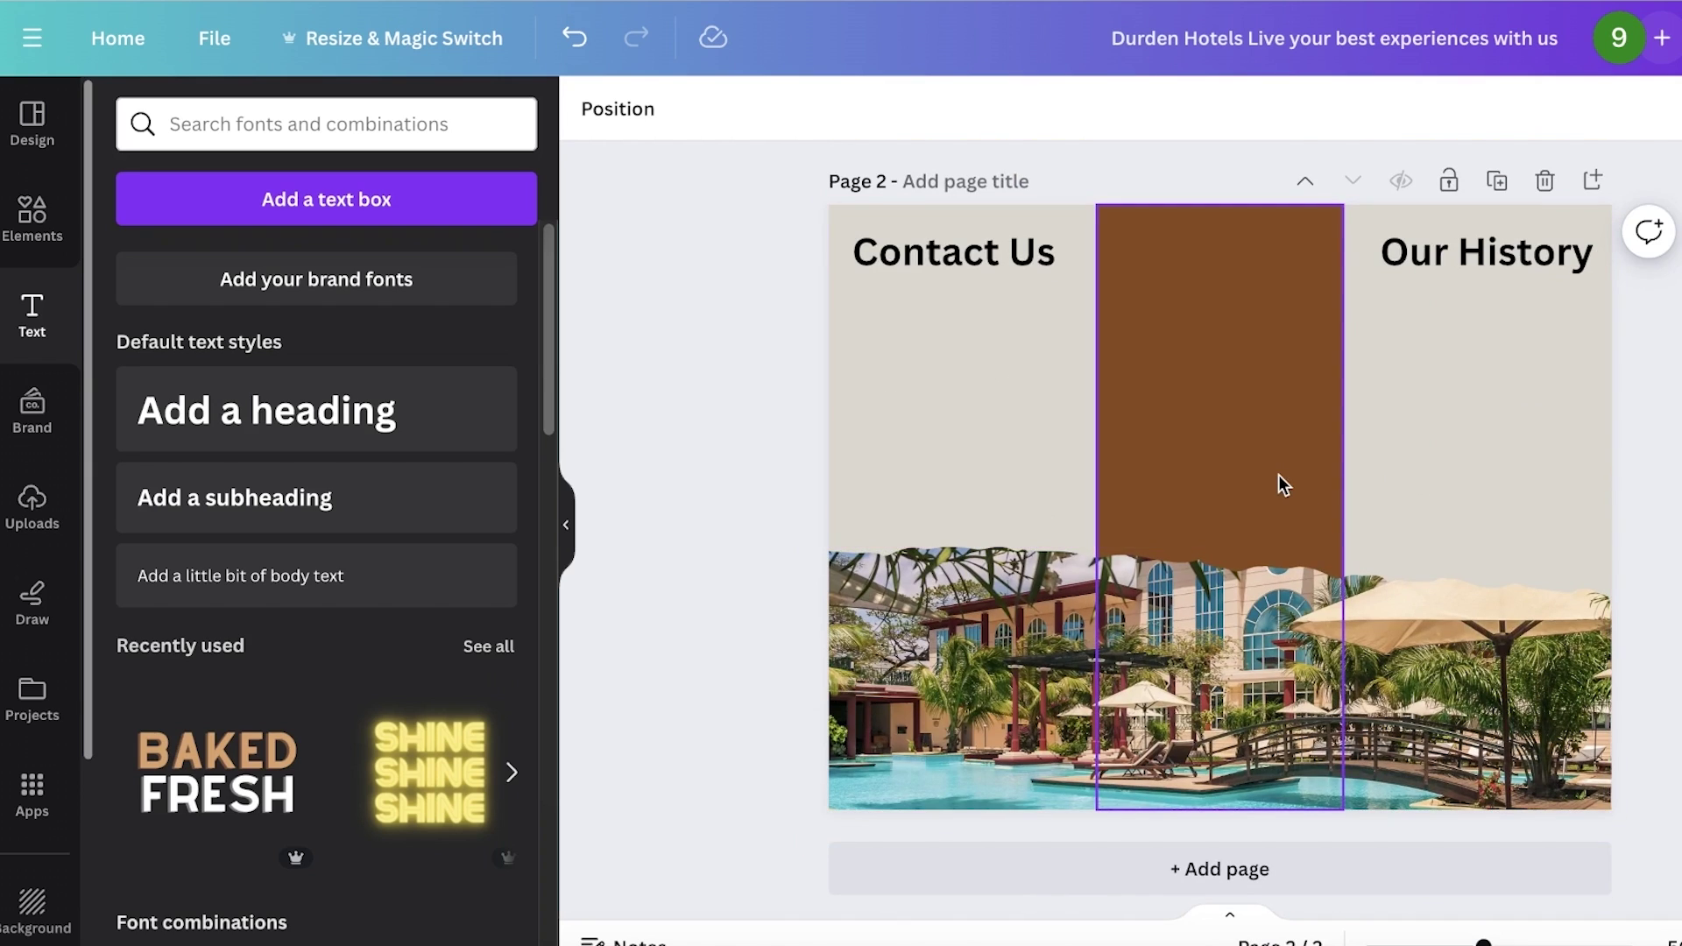